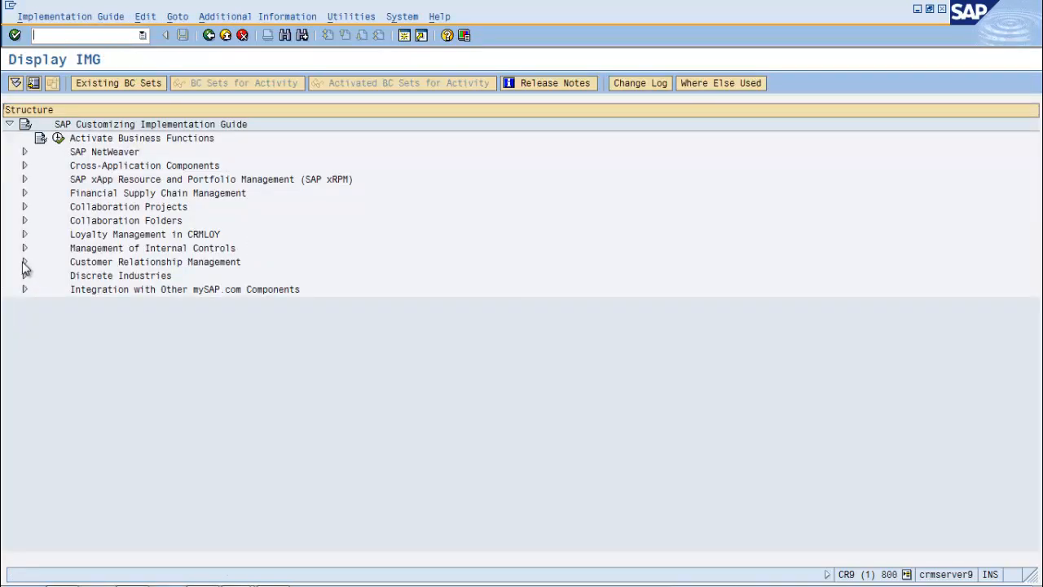
# Step: Open the Define Item Category Determination activity in the IMG under Customer Relationship Management, Transactions, Basic Settings
pyautogui.click(25, 261)
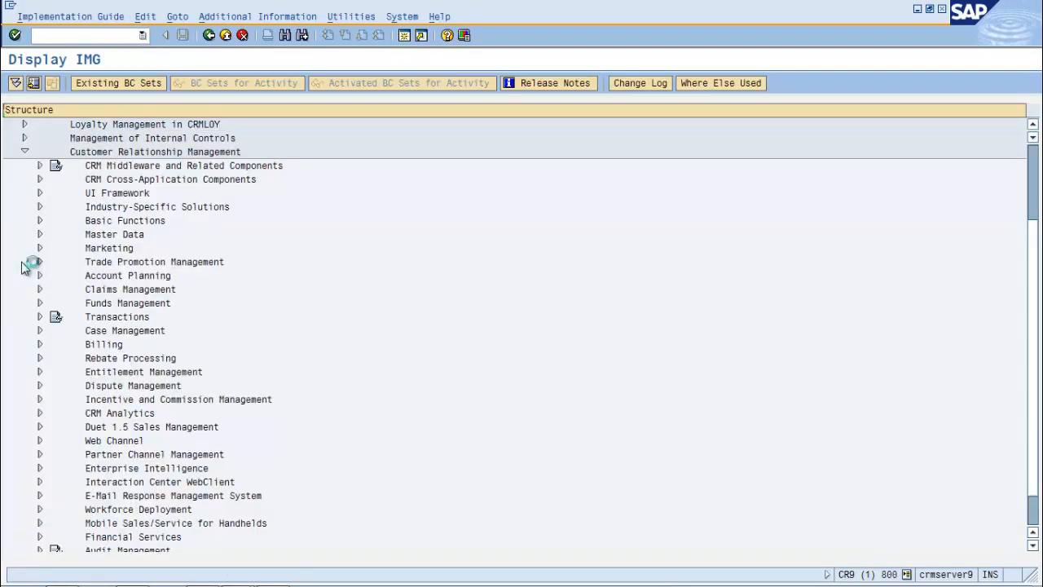
pyautogui.click(39, 316)
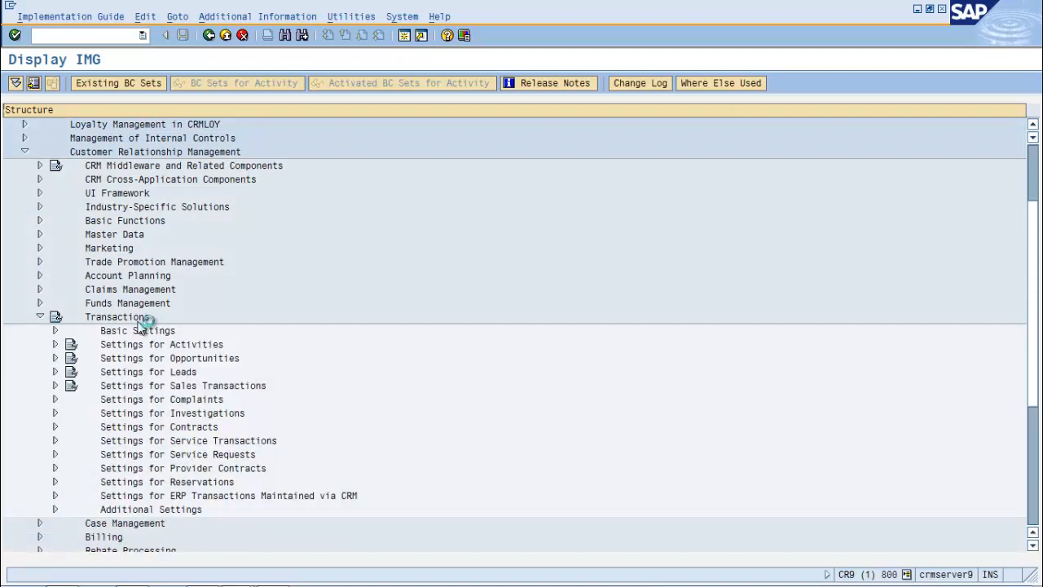
pyautogui.click(55, 331)
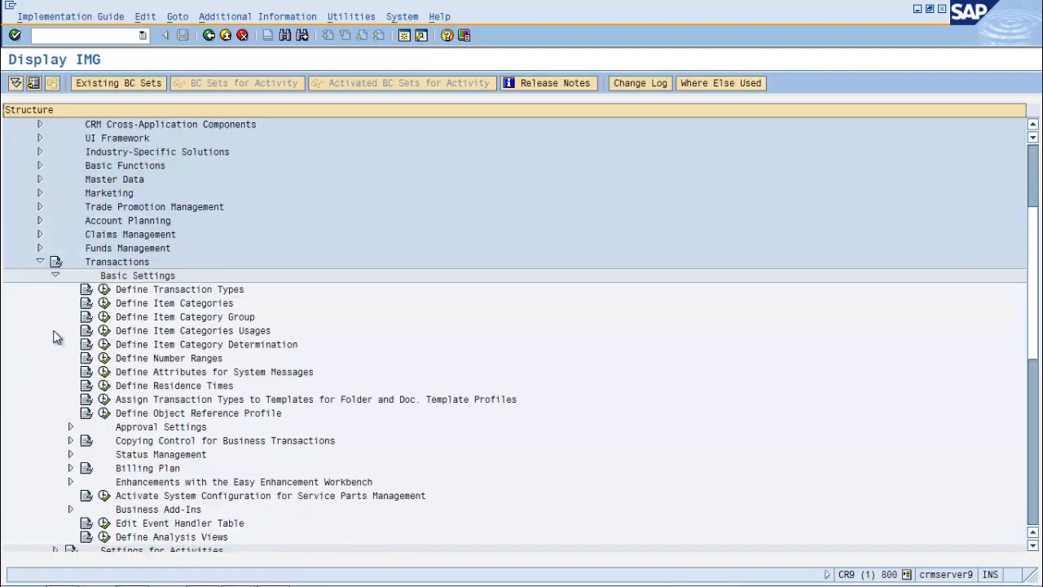
pyautogui.click(104, 345)
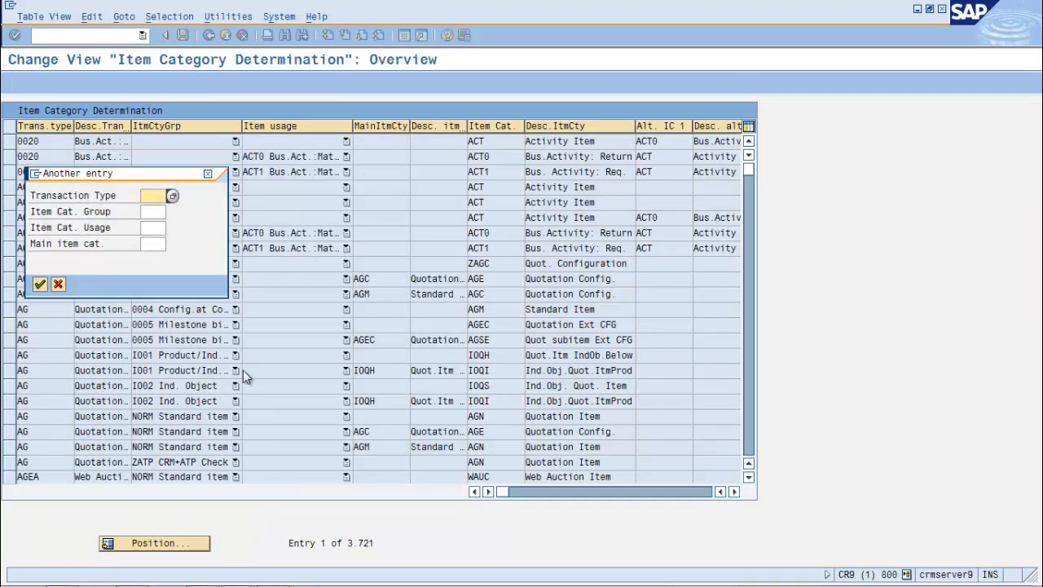
# Step: Position the item category determination table at transaction type TA with item category group NORM
pyautogui.write('ta')
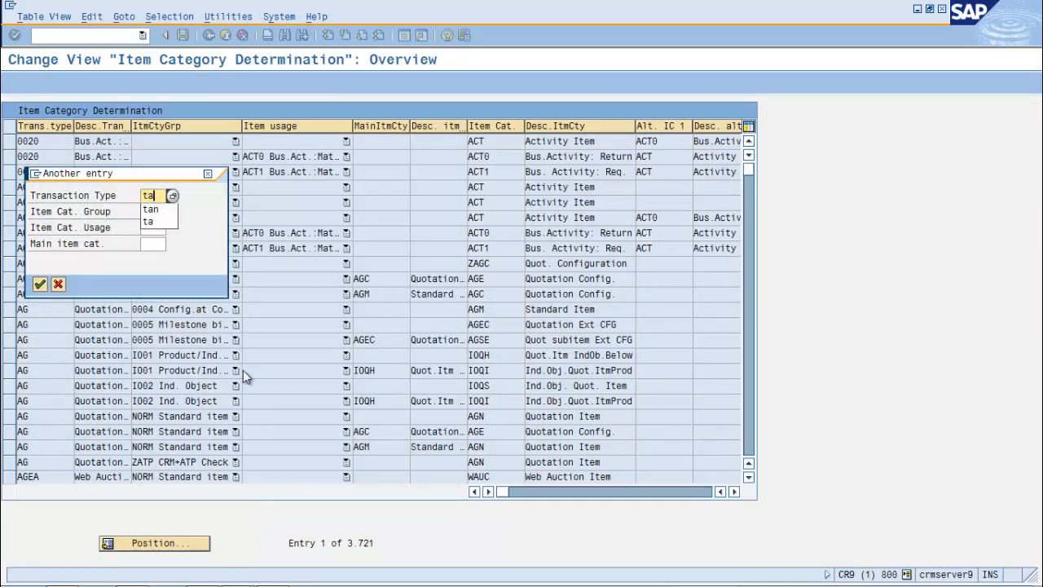
pyautogui.press('Tab')
pyautogui.write('no')
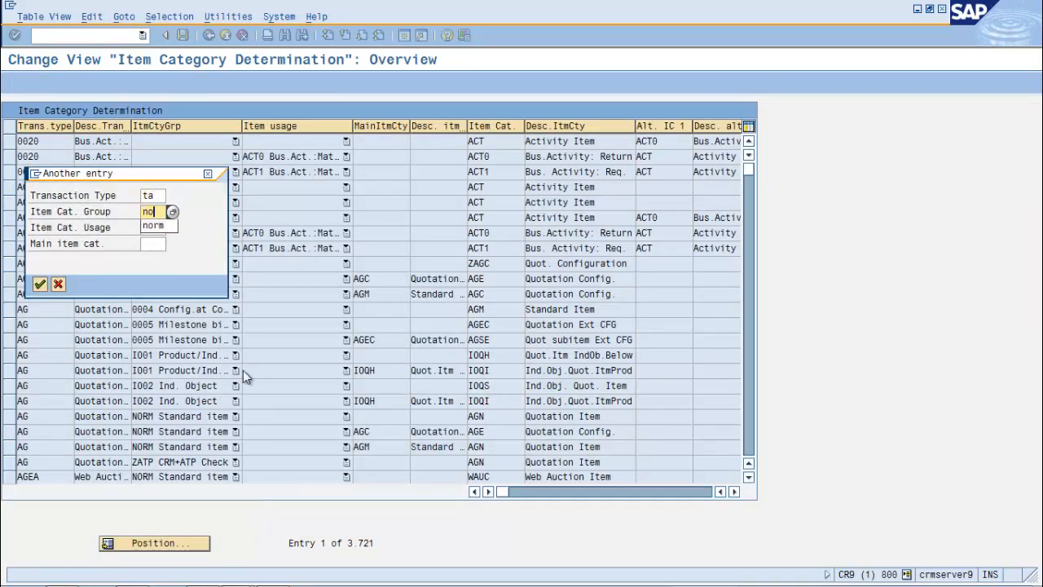
pyautogui.write('rm')
pyautogui.press('Return')
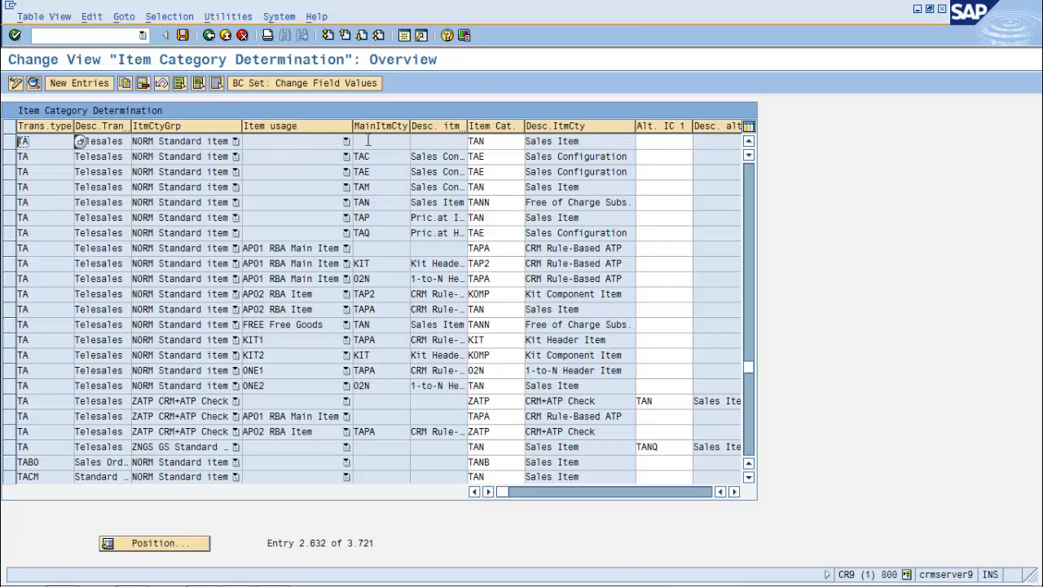
# Step: Examine the item category and the alternative item category columns for the first TA entry with group NORM
pyautogui.click(505, 142)
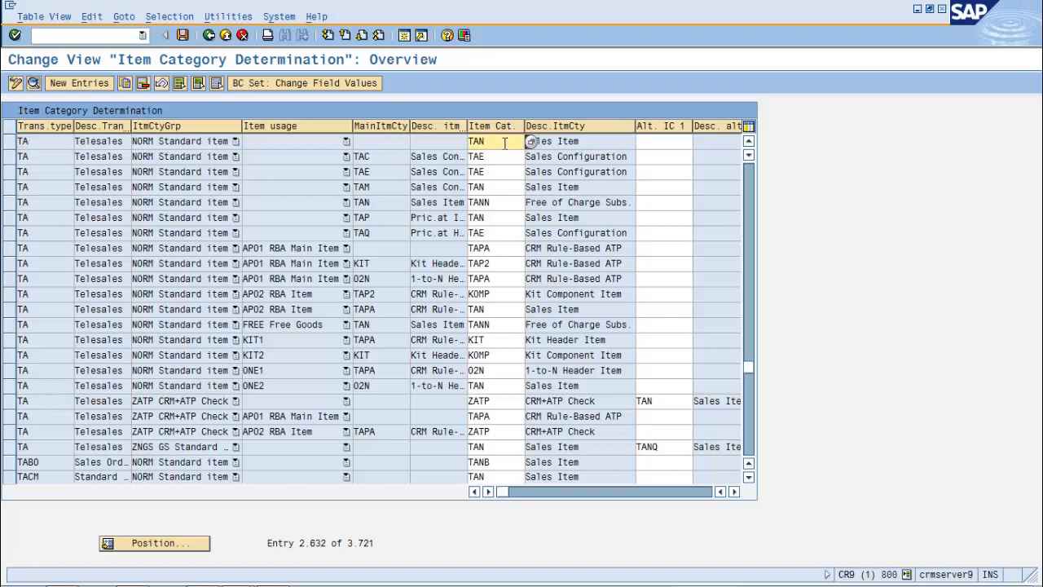
pyautogui.click(653, 145)
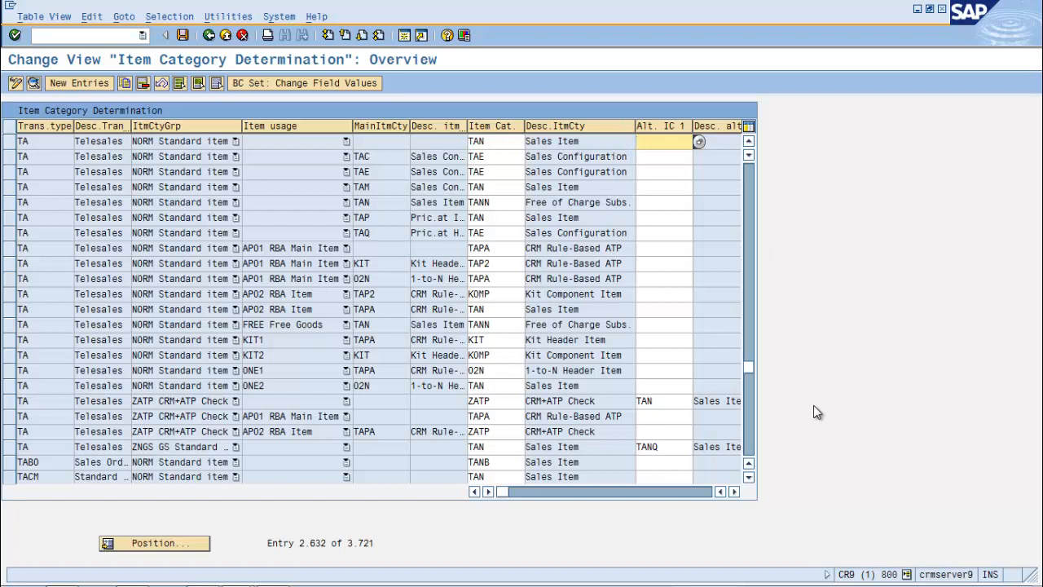
pyautogui.click(732, 491)
pyautogui.click(732, 490)
pyautogui.click(732, 490)
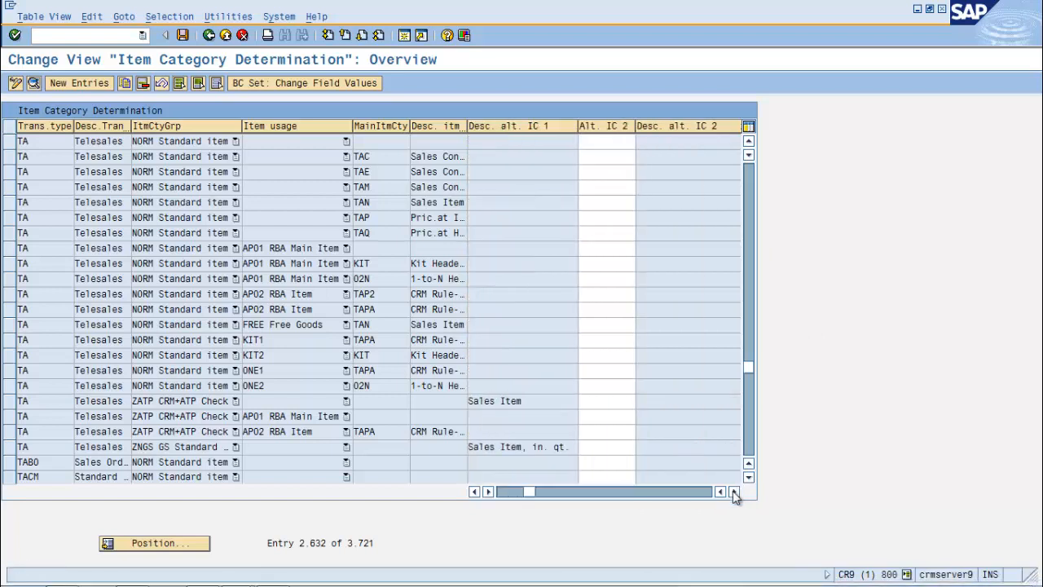
pyautogui.click(733, 490)
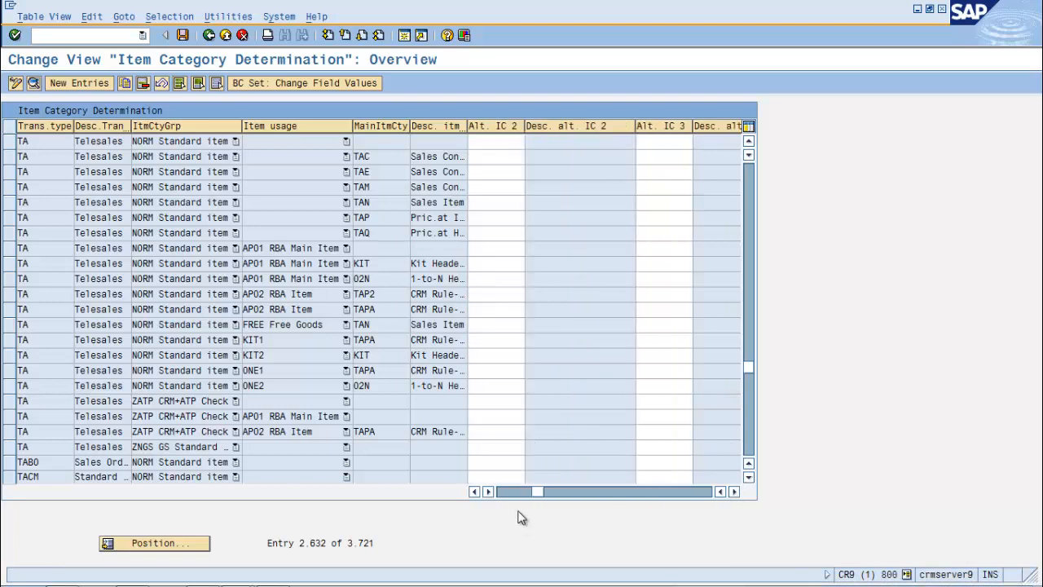
pyautogui.moveTo(540, 492); pyautogui.dragTo(497, 492)
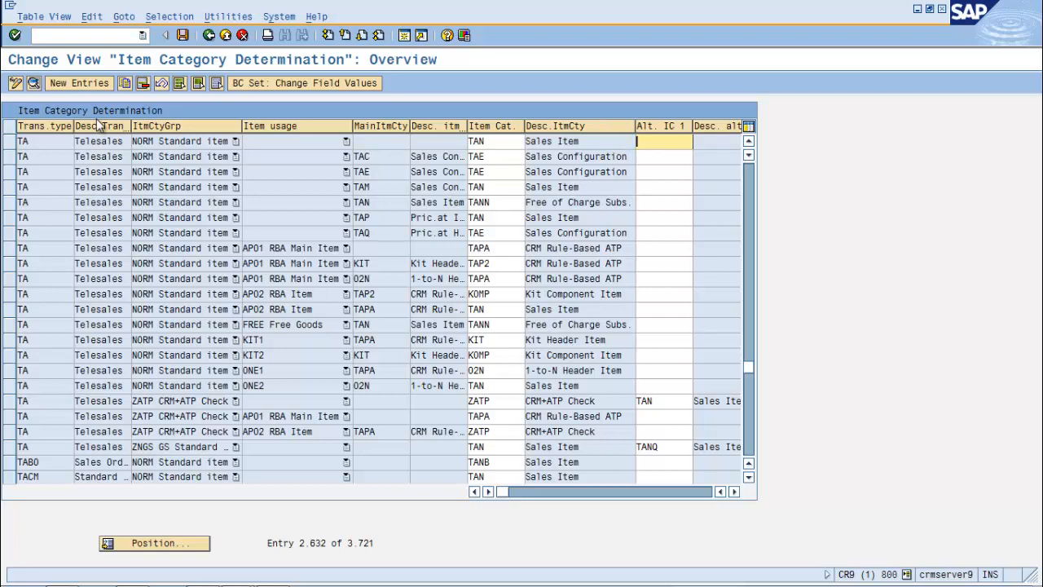
# Step: Position the table at transaction type LEAD with item category group NORM and check its item category and description
pyautogui.click(159, 542)
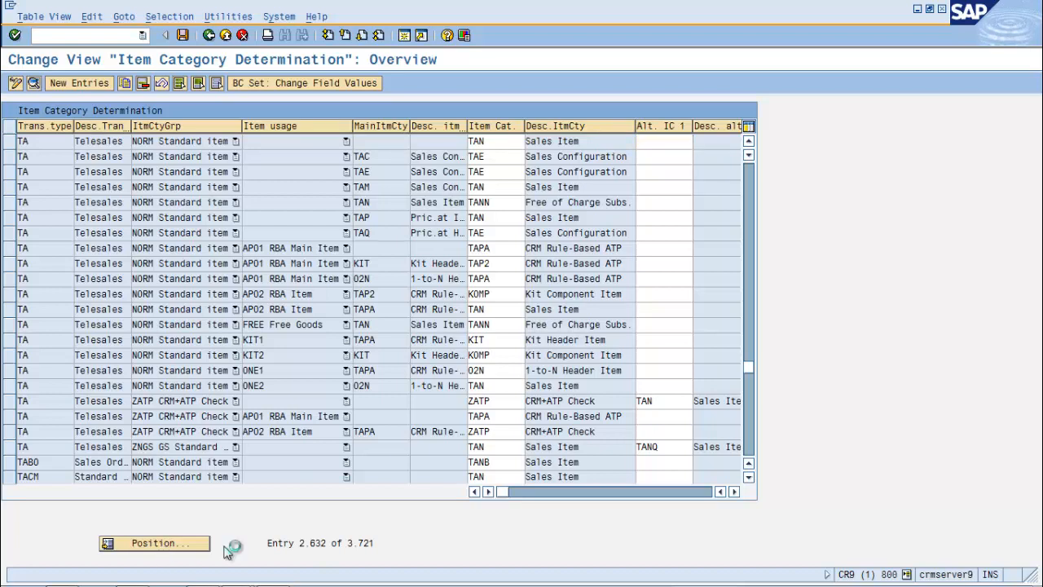
pyautogui.write('lead')
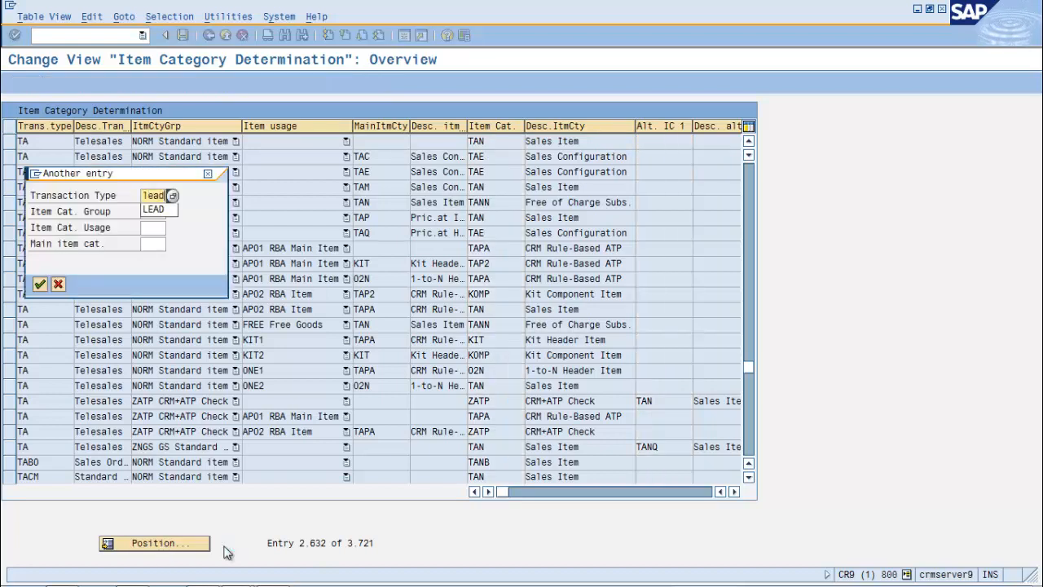
pyautogui.press('Tab')
pyautogui.write('norm')
pyautogui.press('Return')
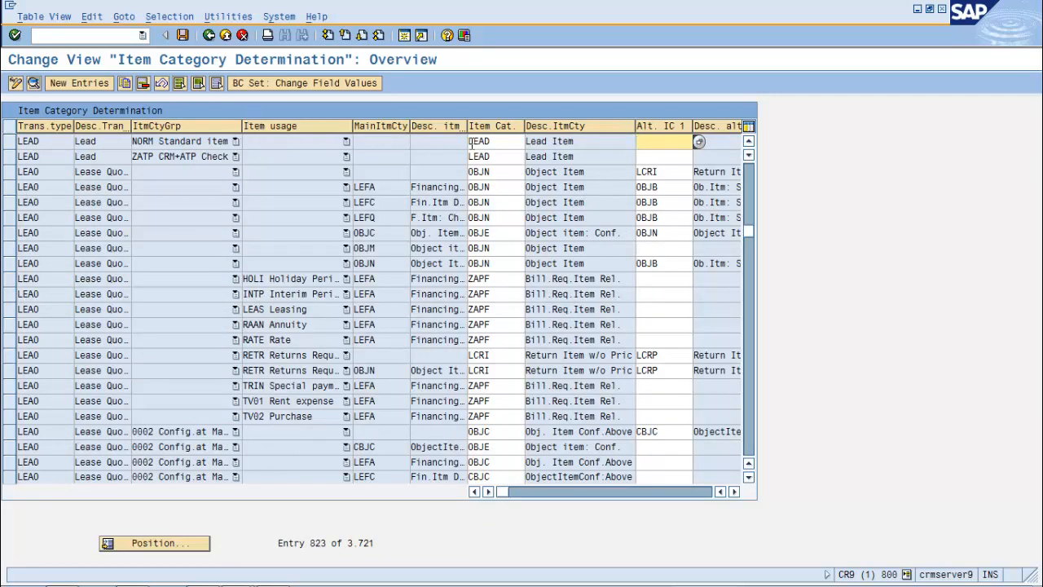
pyautogui.click(500, 141)
pyautogui.click(595, 141)
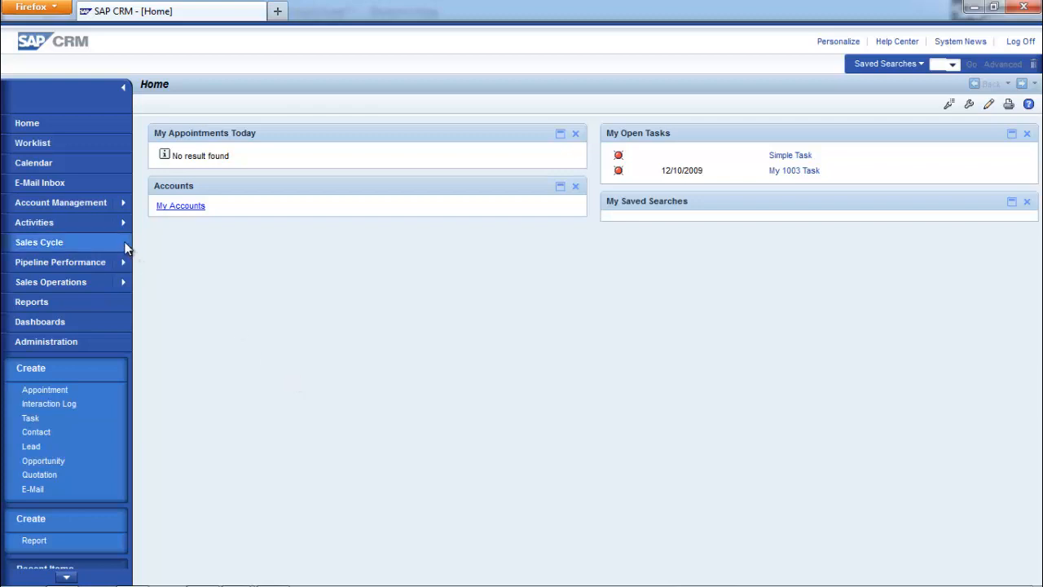
# Step: Switch to the SAP CRM web client and create a new sales order with transaction type TA (Telesales)
pyautogui.moveTo(124, 243)
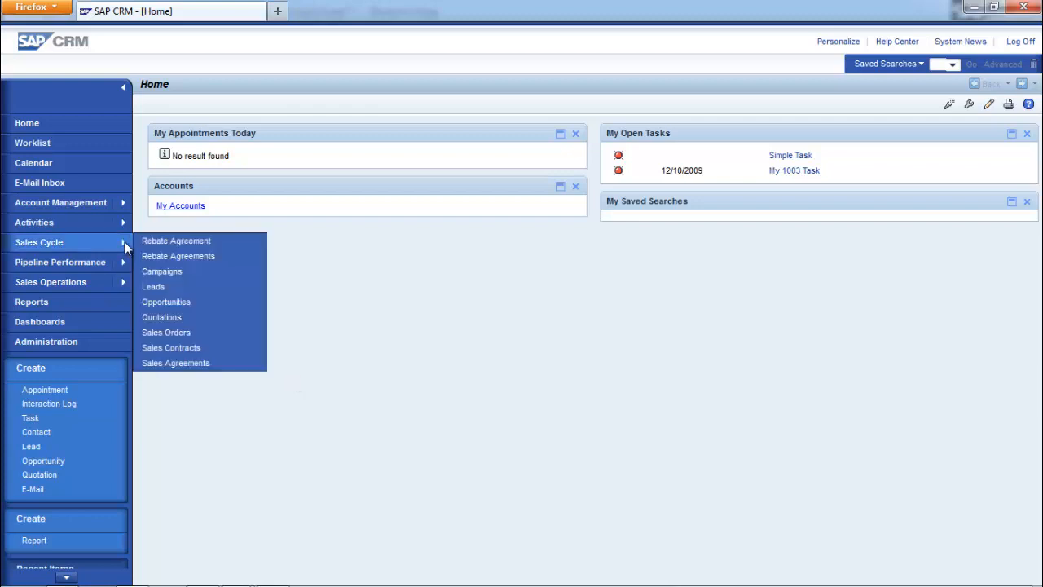
pyautogui.click(153, 332)
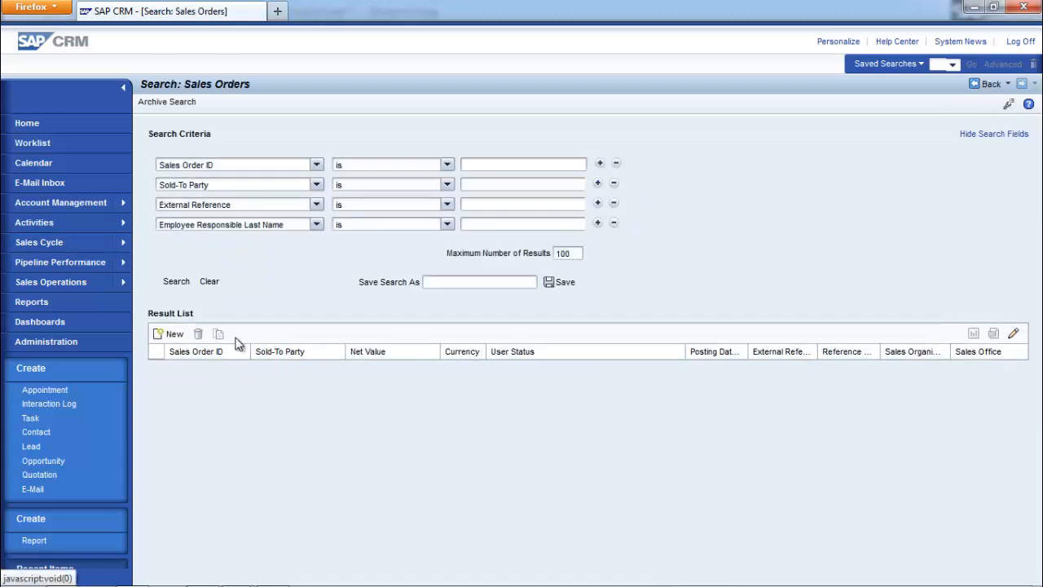
pyautogui.click(171, 334)
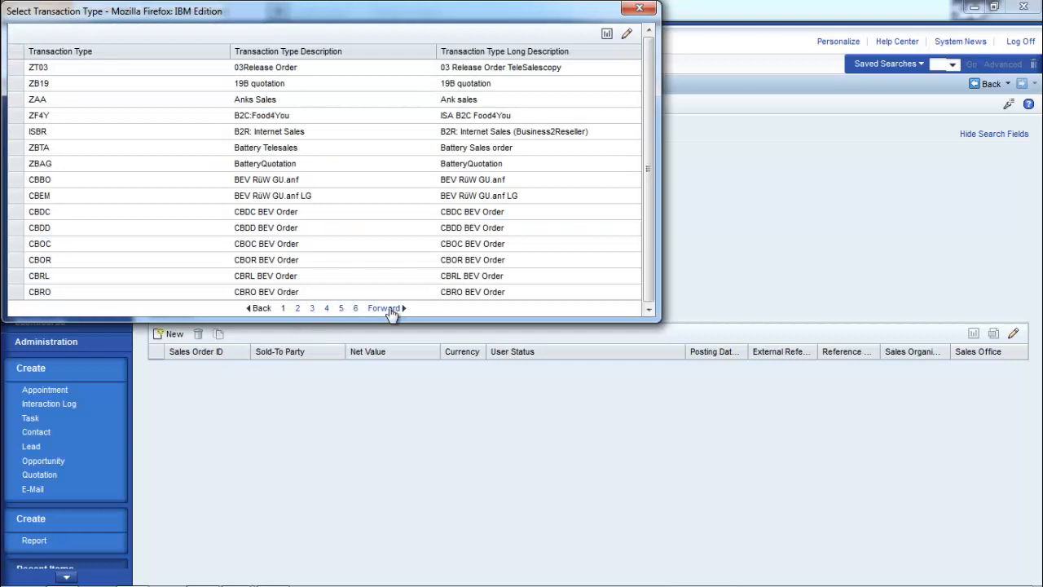
pyautogui.click(382, 309)
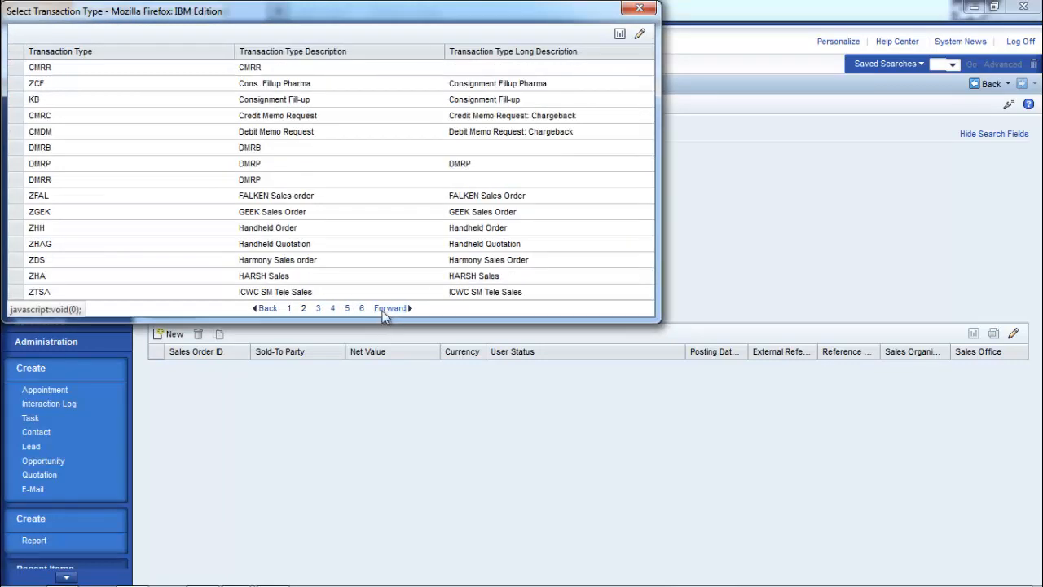
pyautogui.click(382, 310)
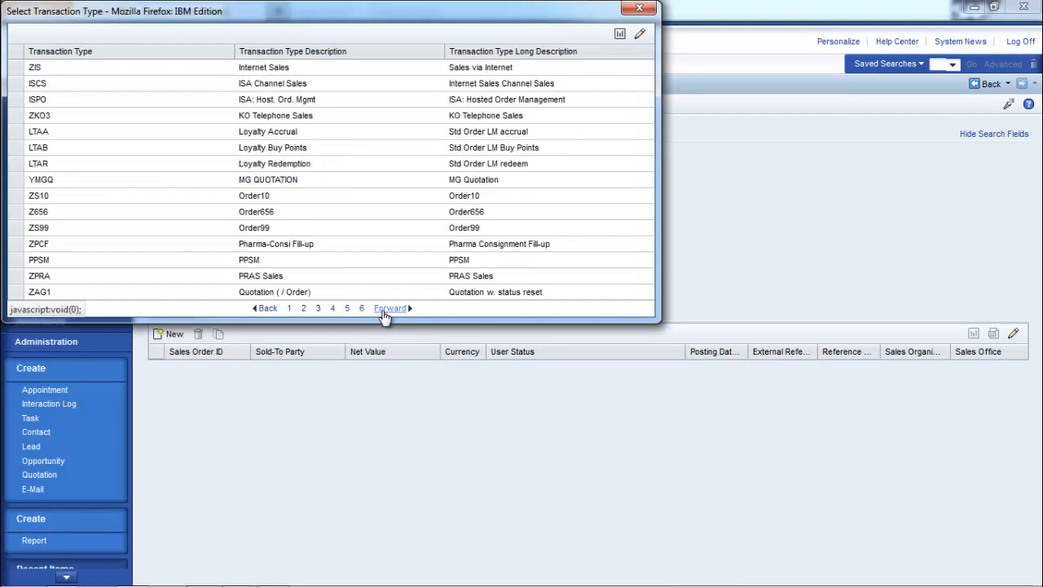
pyautogui.click(382, 310)
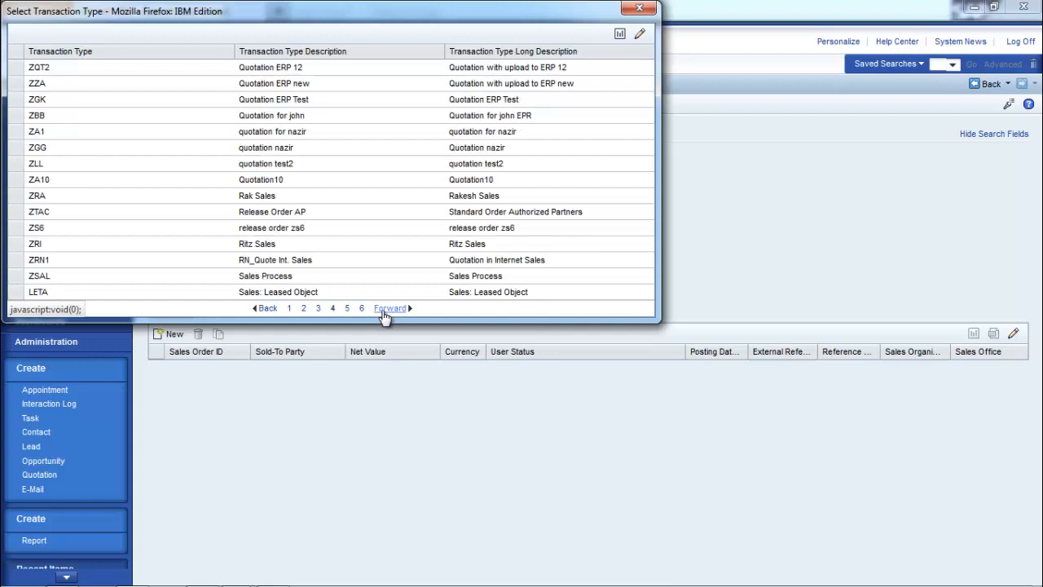
pyautogui.click(382, 310)
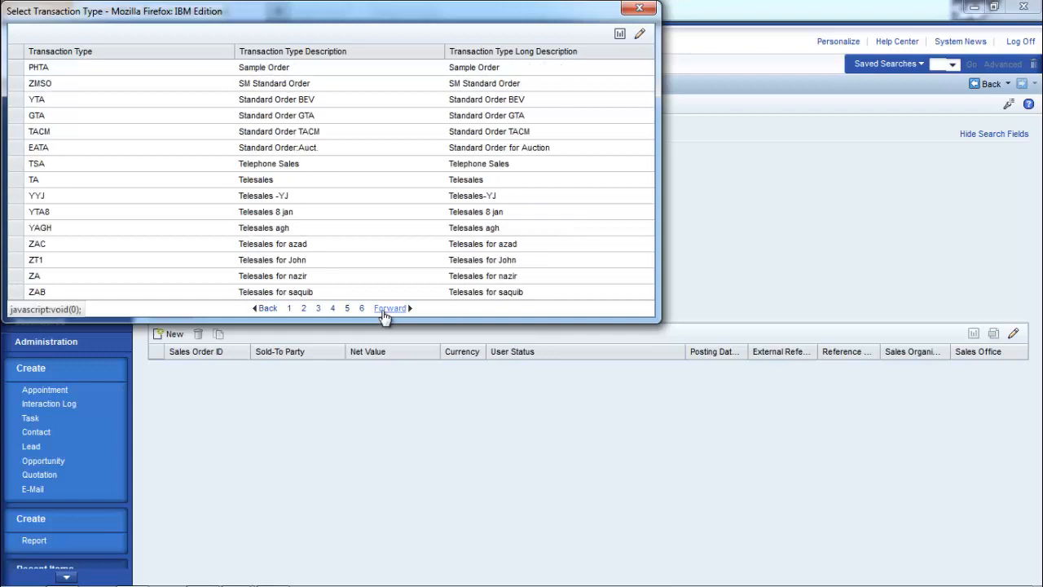
pyautogui.click(14, 185)
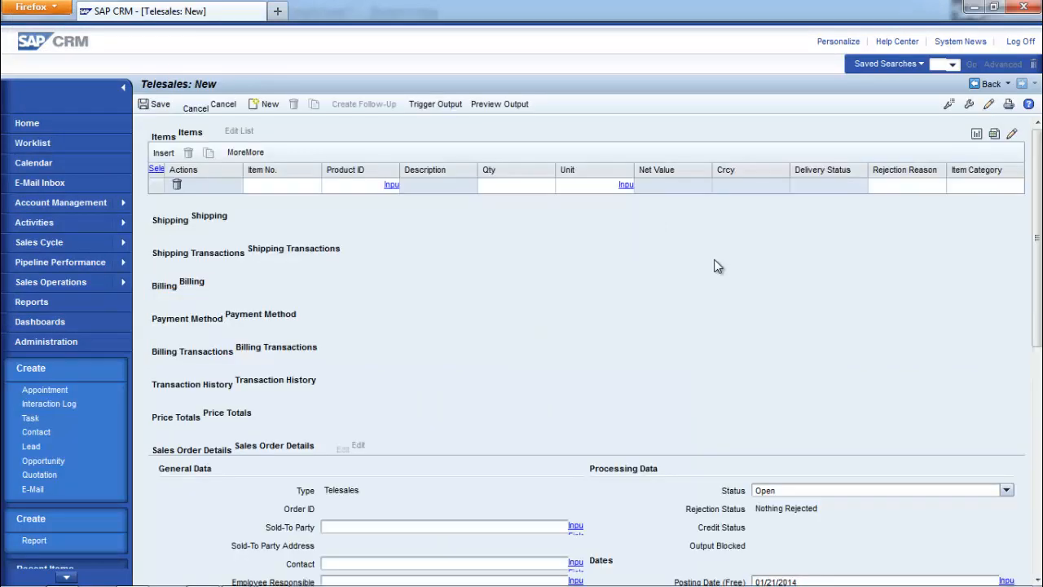
# Step: Add product HT-1010 as an item of the Telesales order, save the order and select the item's description
pyautogui.click(353, 185)
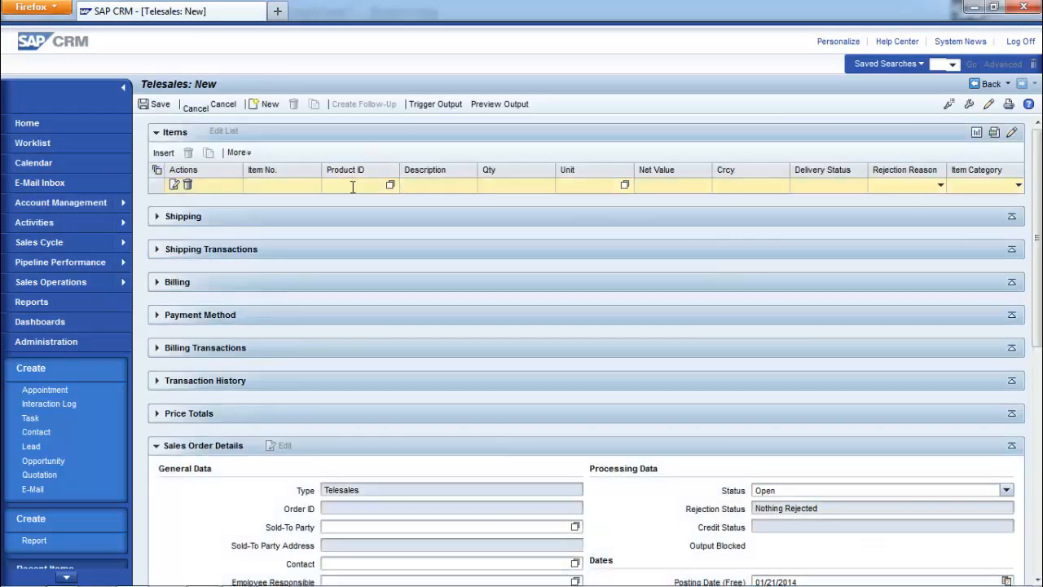
pyautogui.write('ht-1010')
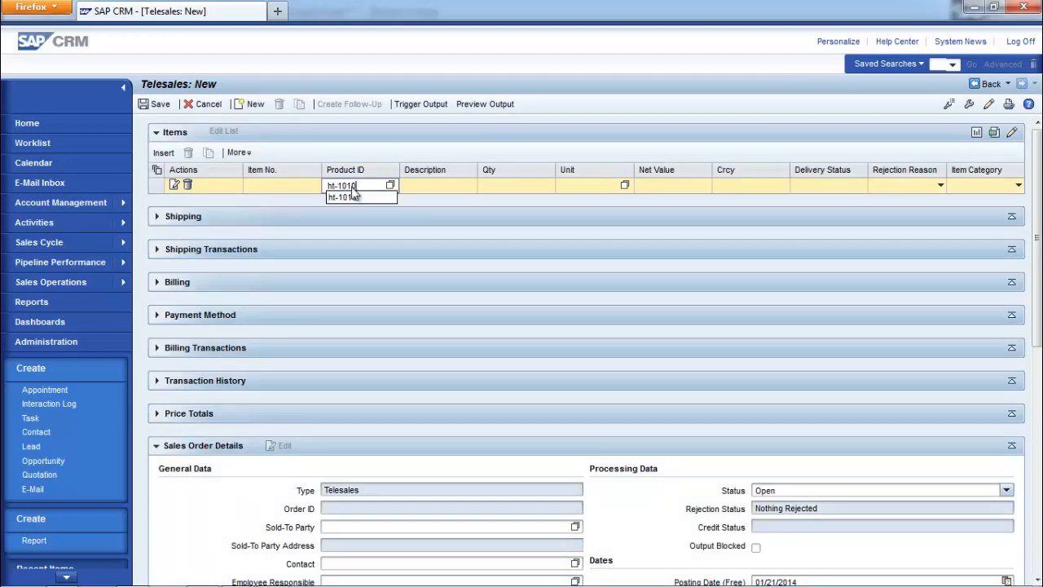
pyautogui.press('Return')
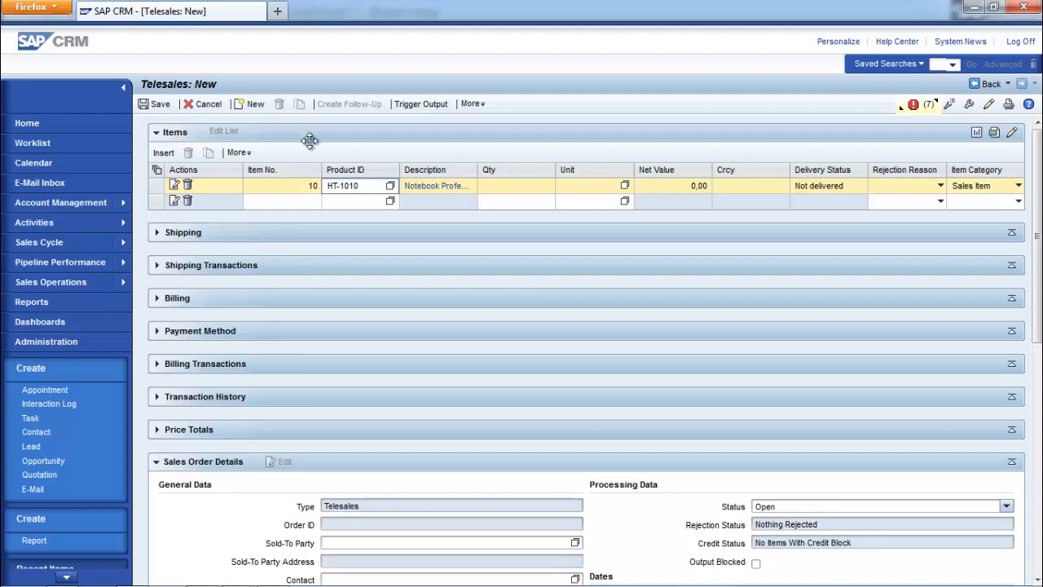
pyautogui.click(160, 104)
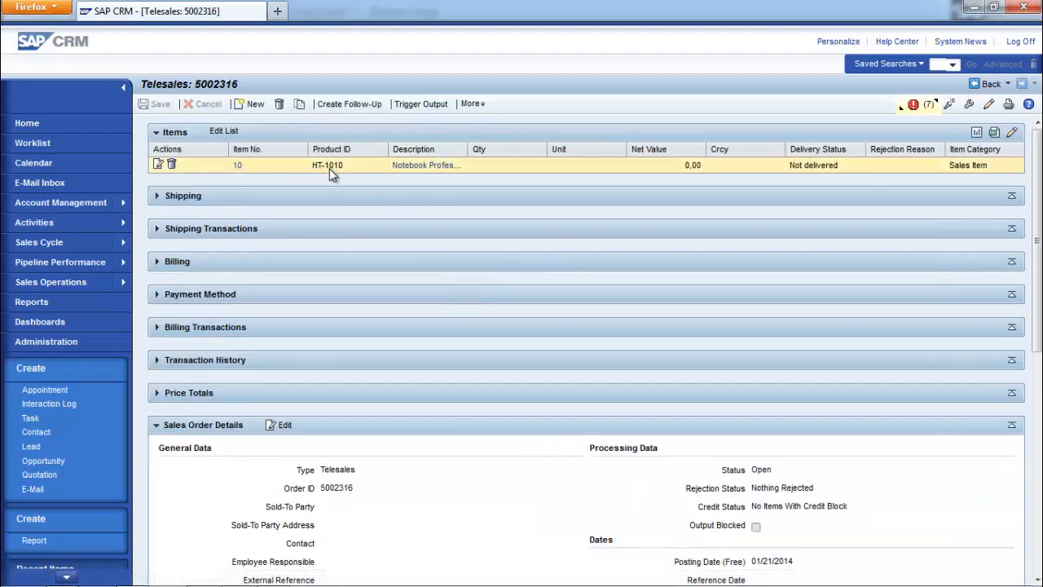
pyautogui.click(406, 167)
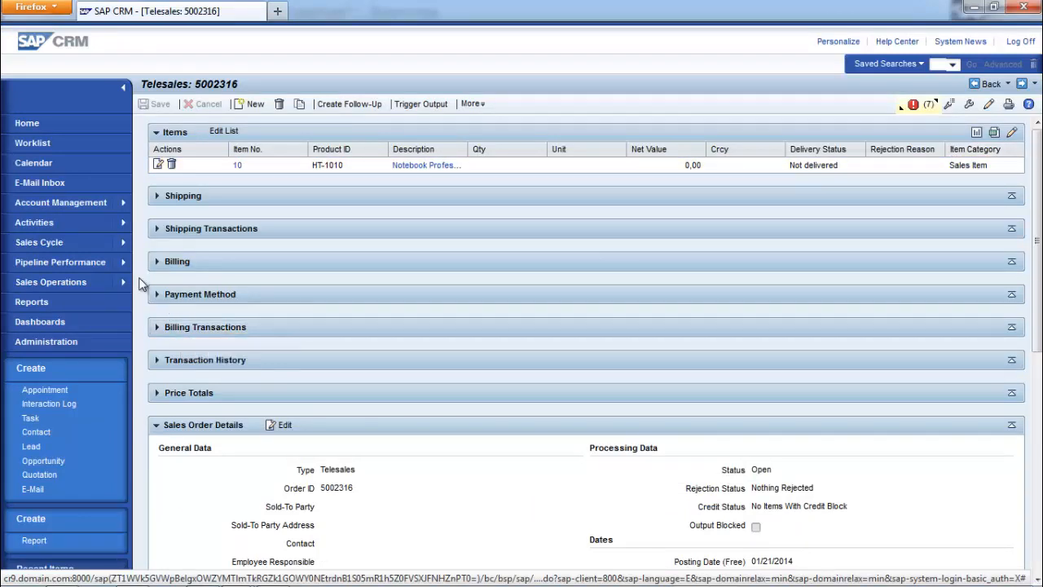
# Step: Create a new lead from the sales cycle's Leads search, using transaction type LEAD
pyautogui.moveTo(123, 242)
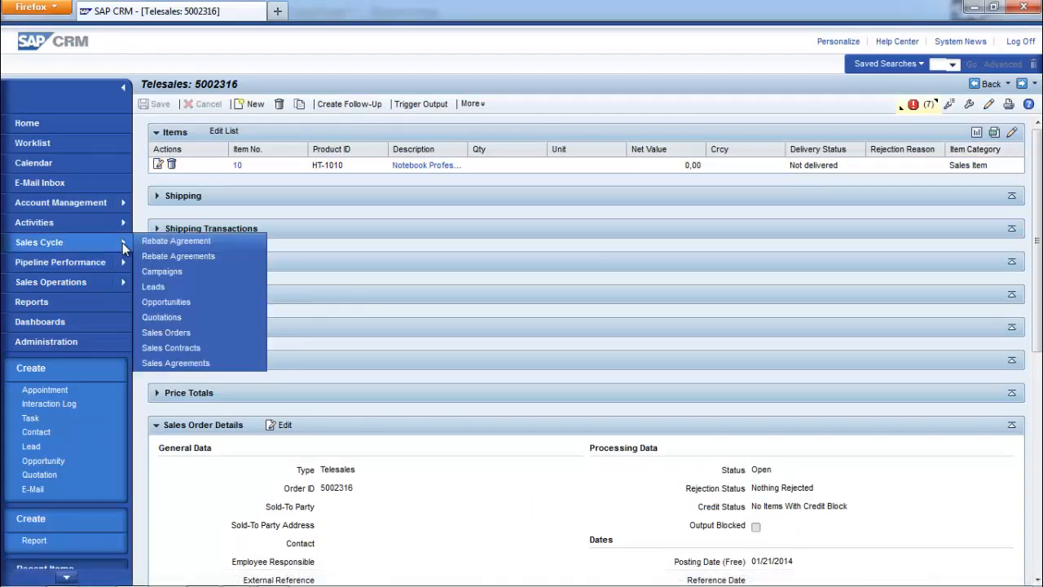
pyautogui.click(152, 290)
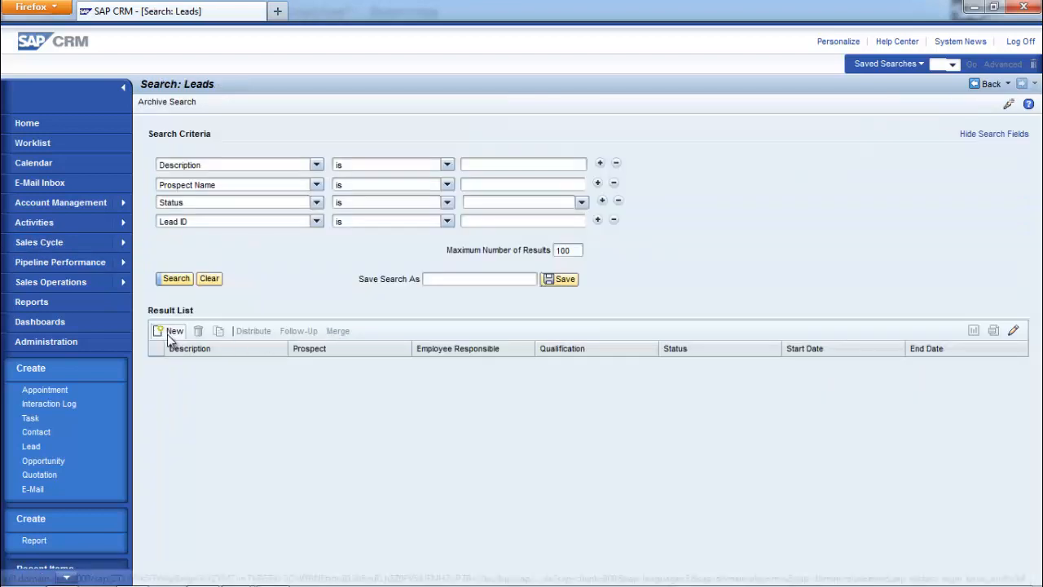
pyautogui.click(172, 331)
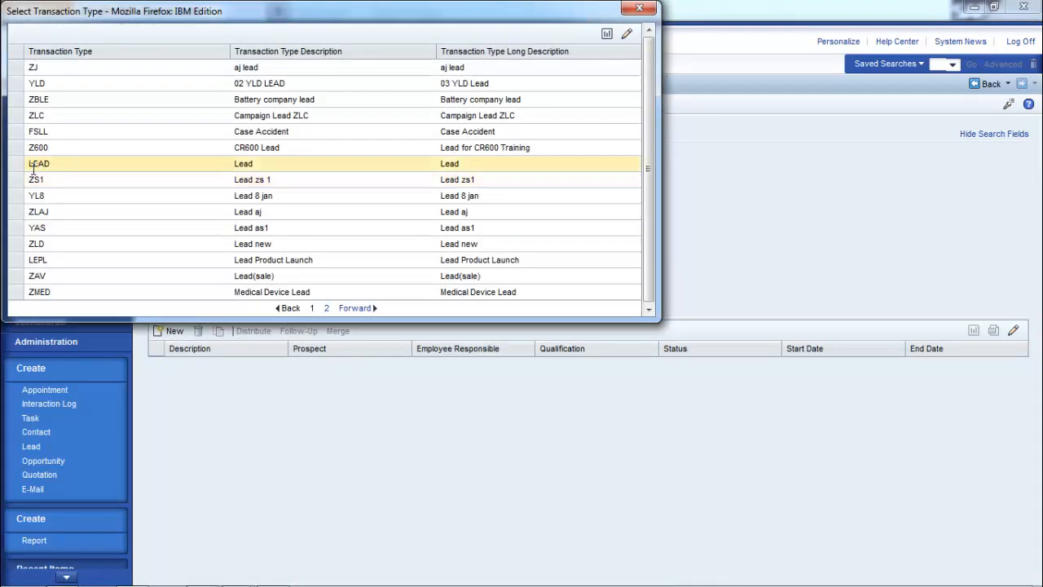
pyautogui.click(20, 168)
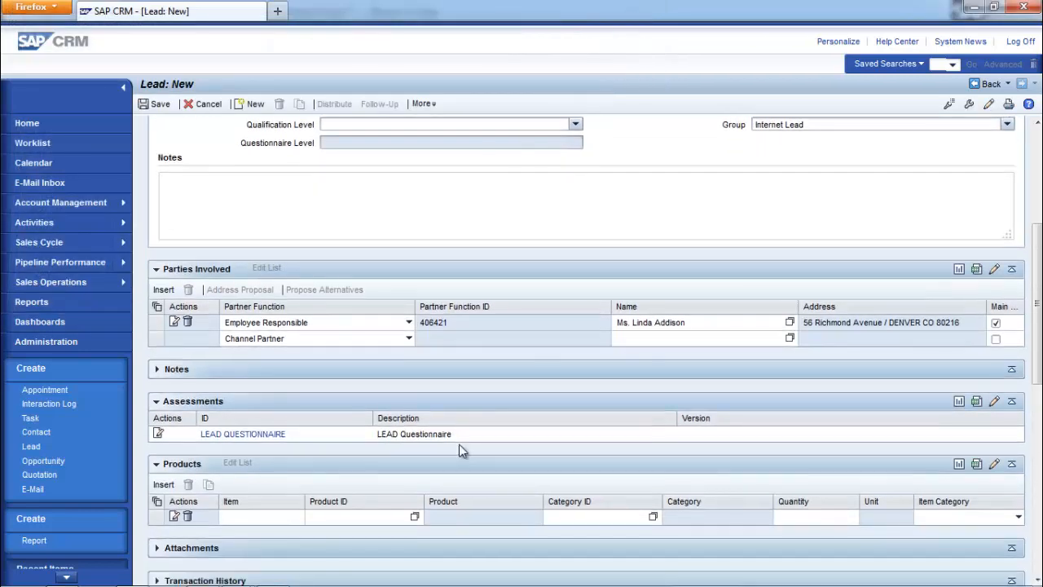
# Step: Add product HT-1010 as an item in the new lead's Products section
pyautogui.scroll(-2, 454, 444)
pyautogui.click(386, 416)
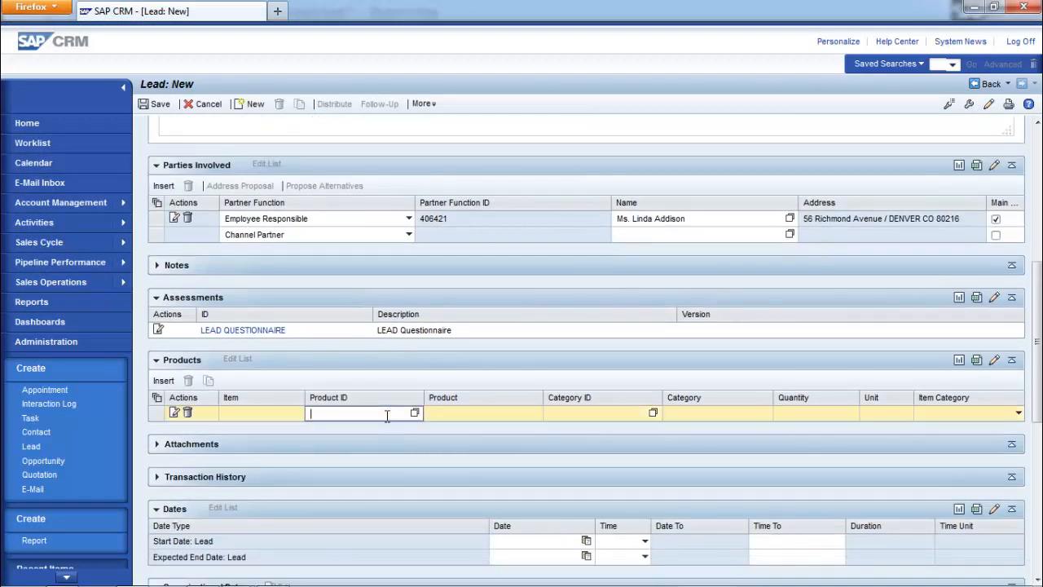
pyautogui.write('ht-1010')
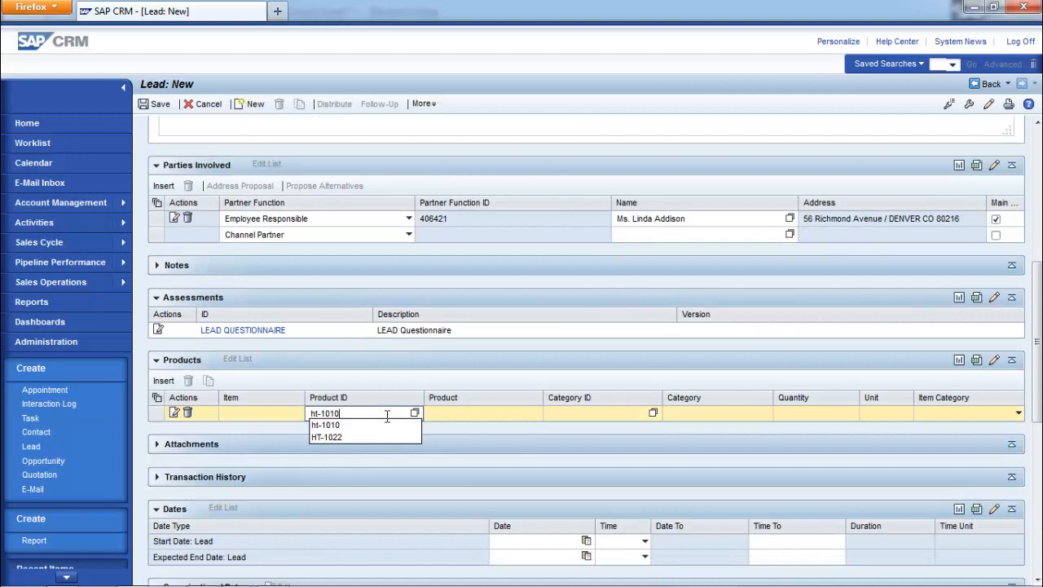
pyautogui.press('Return')
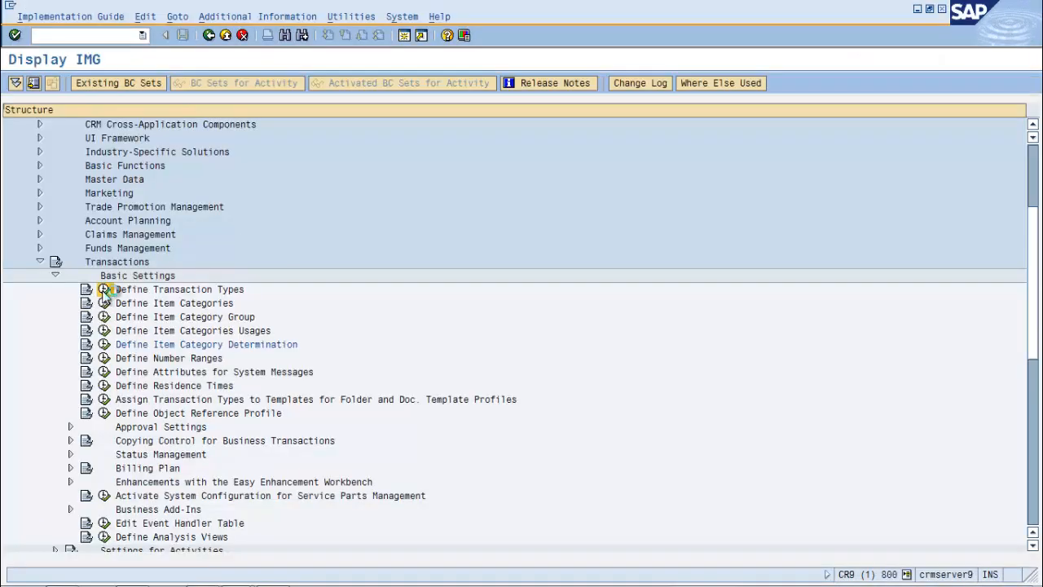
# Step: Switch to the SAP customizing guide, open the transaction type definitions and position the list at type TA
pyautogui.click(103, 289)
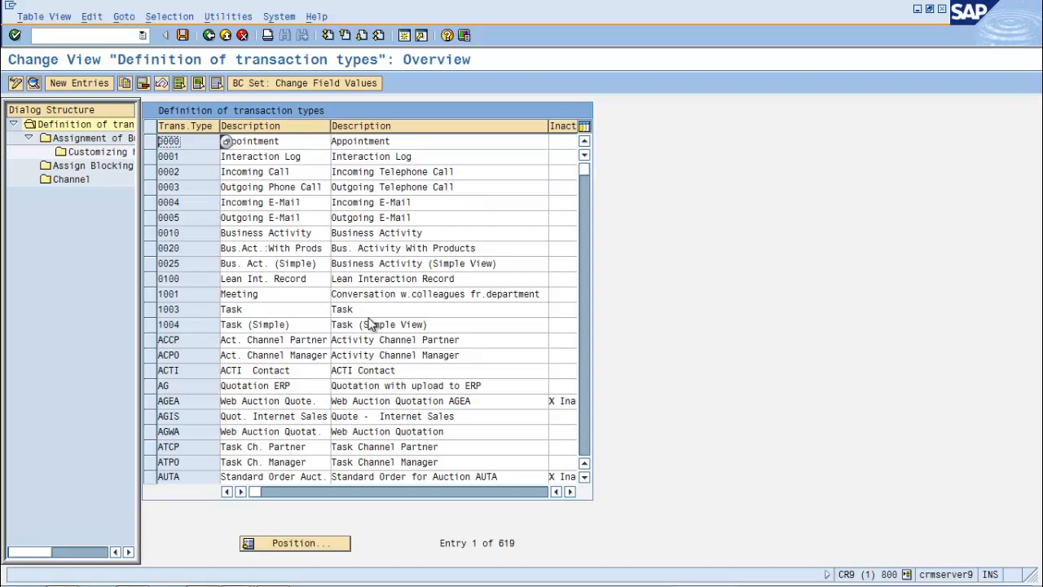
pyautogui.click(270, 547)
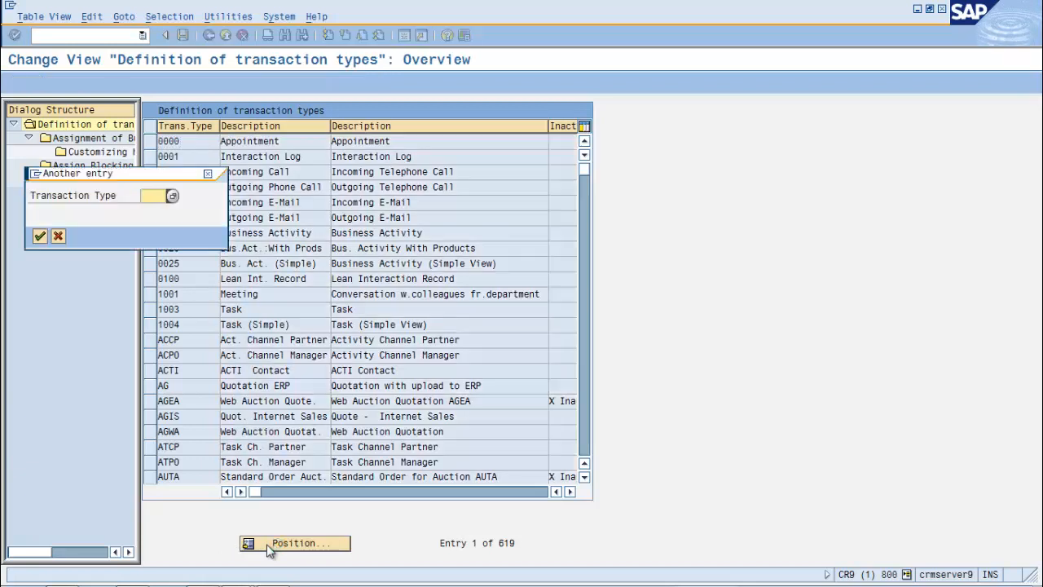
pyautogui.write('ta')
pyautogui.press('Return')
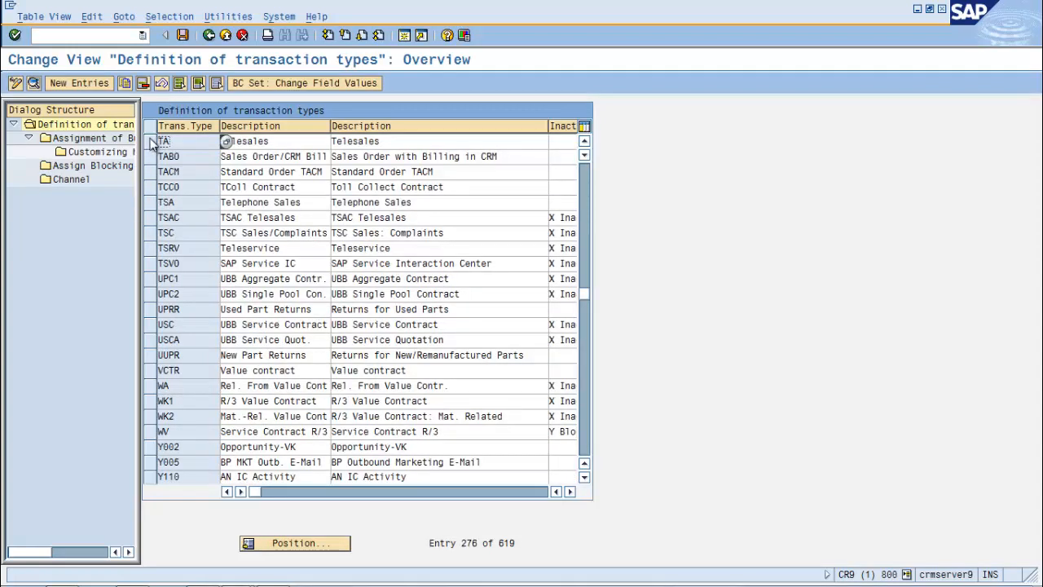
# Step: Copy transaction type TA (Telesales) as Z999 with the short description "z999 Sales order"
pyautogui.click(151, 142)
pyautogui.click(130, 85)
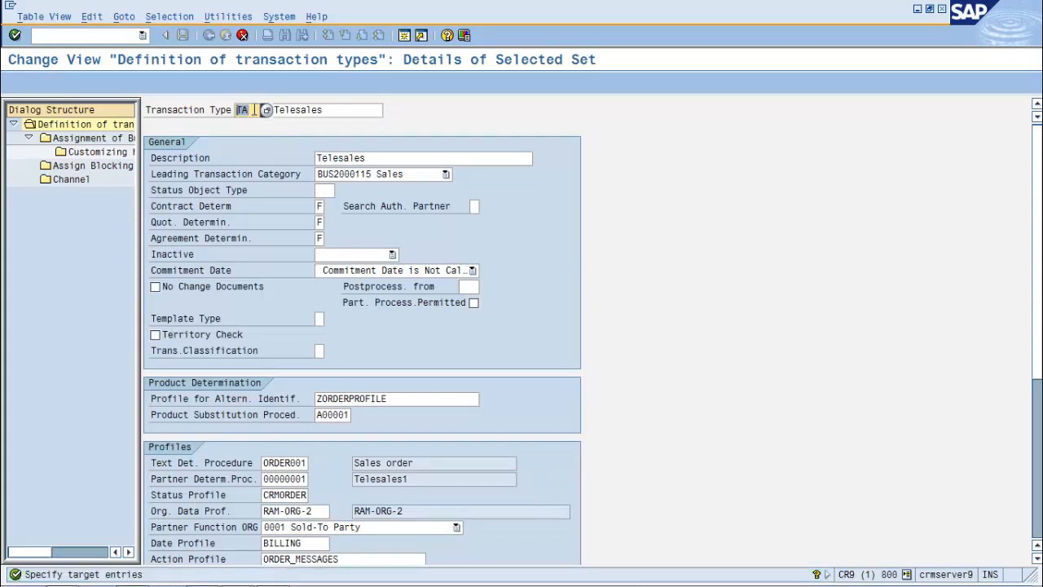
pyautogui.write('z')
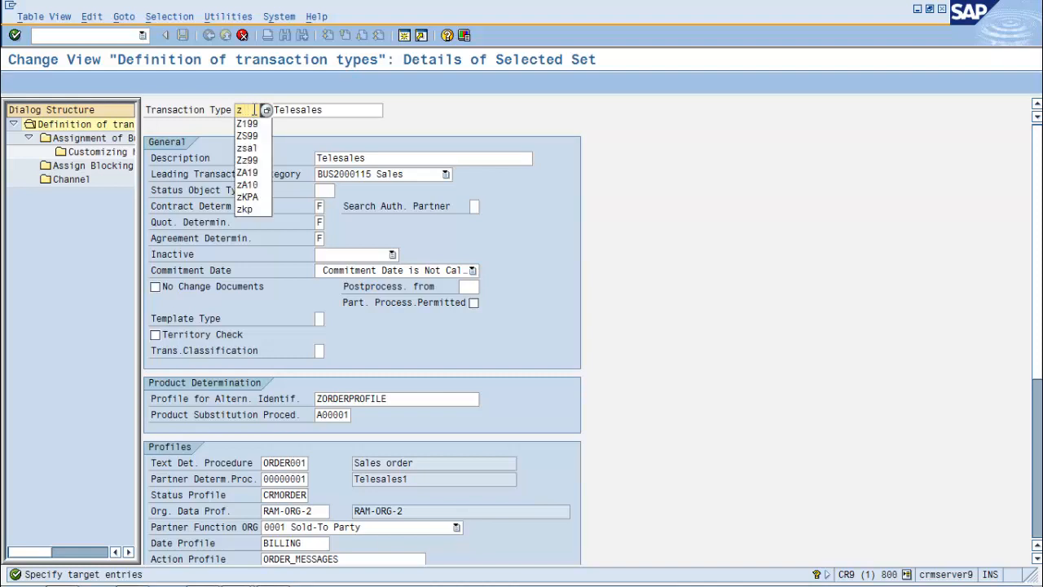
pyautogui.write('999')
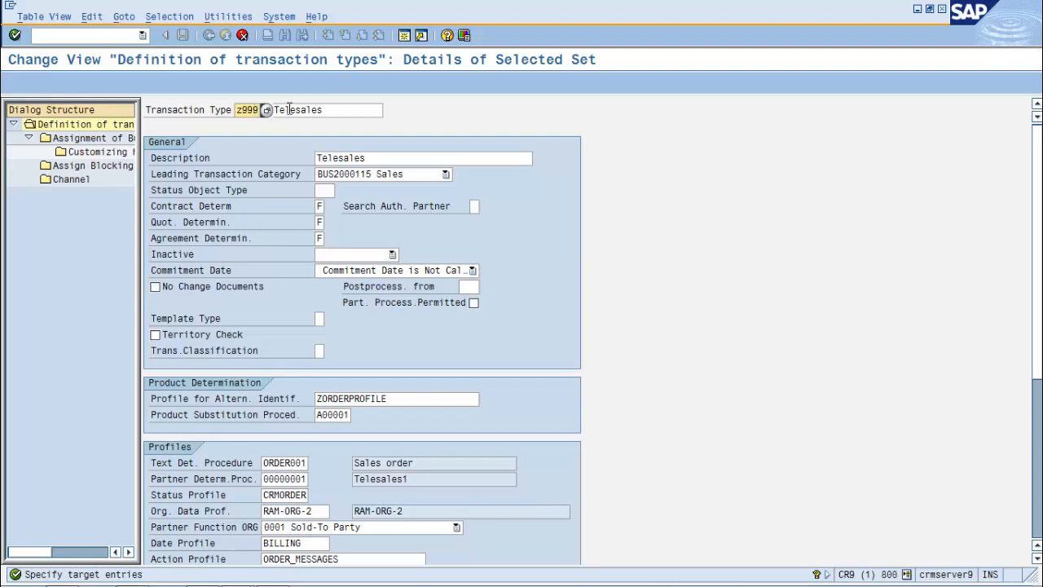
pyautogui.click(338, 111)
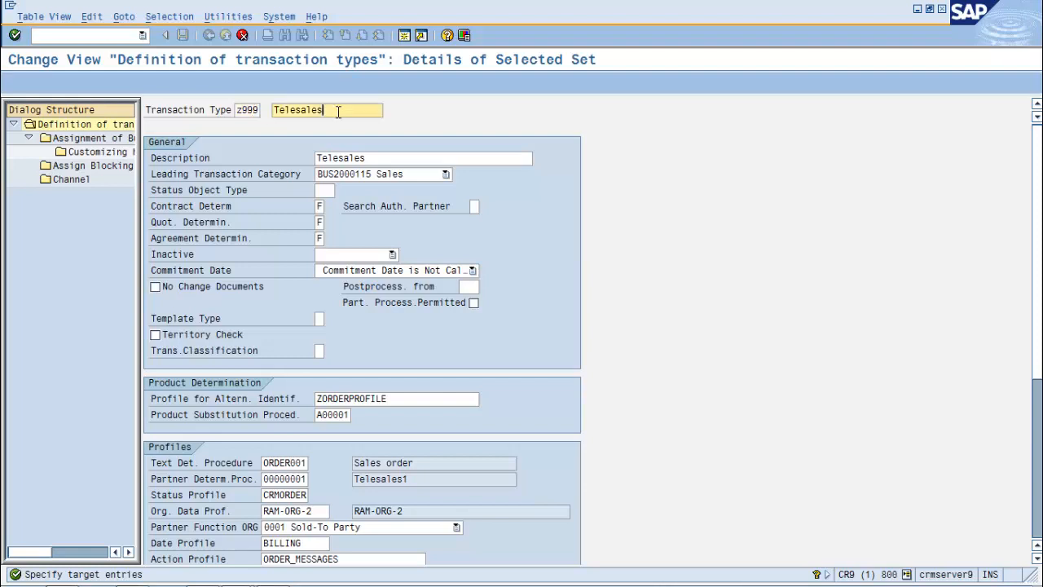
pyautogui.hotkey('shift', 'Home')
pyautogui.write('z999 Sales order')
pyautogui.press('Return')
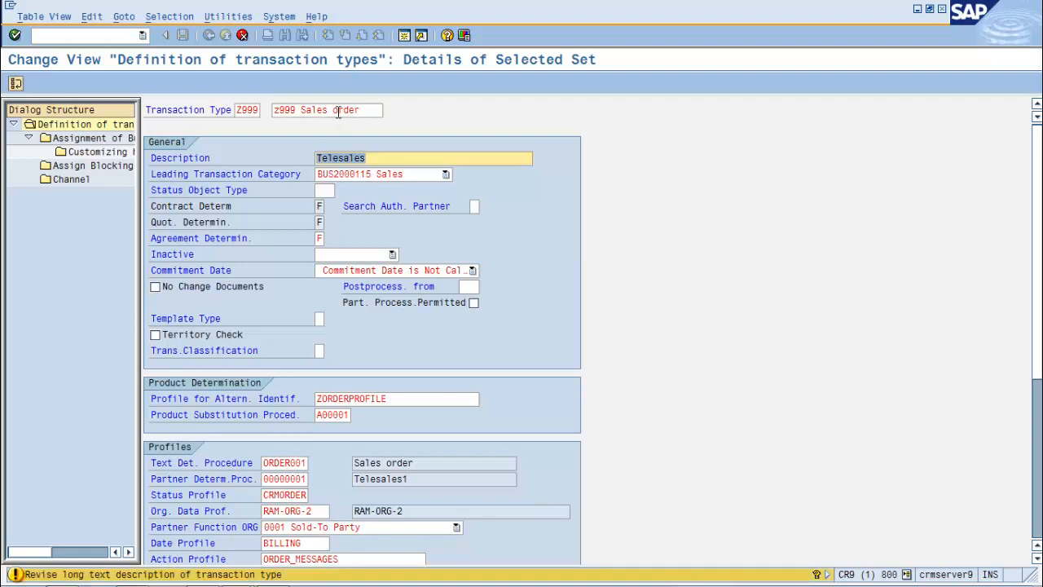
# Step: Set the copy's long description to "z999 sales odrer long desc" and complete the copy including its dependent entries
pyautogui.click(338, 158)
pyautogui.press('Home')
pyautogui.write('z99')
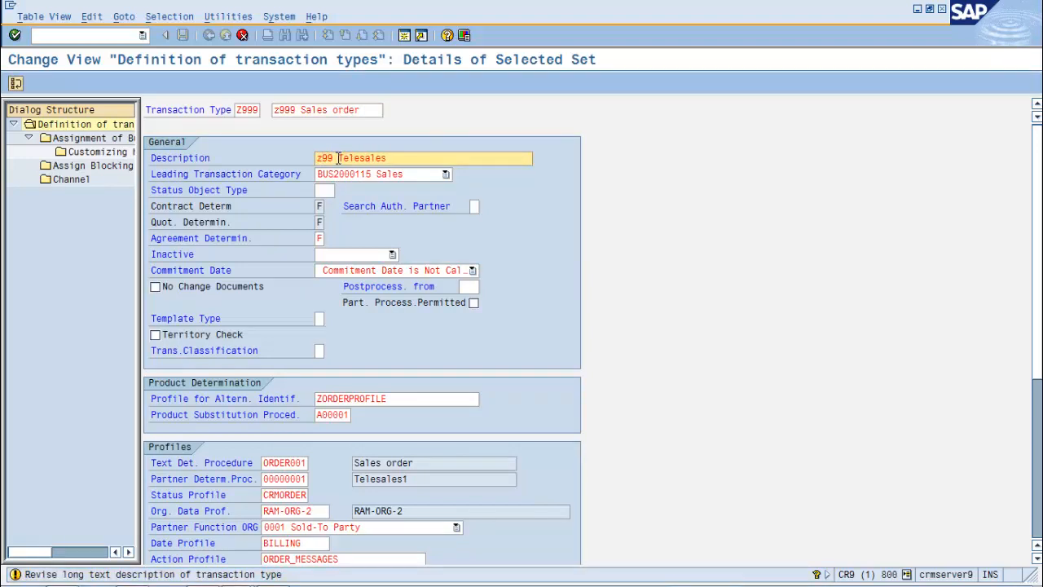
pyautogui.write('9 sales rde')
pyautogui.press('BackSpace')
pyautogui.press('BackSpace')
pyautogui.press('BackSpace')
pyautogui.write('odrer lng')
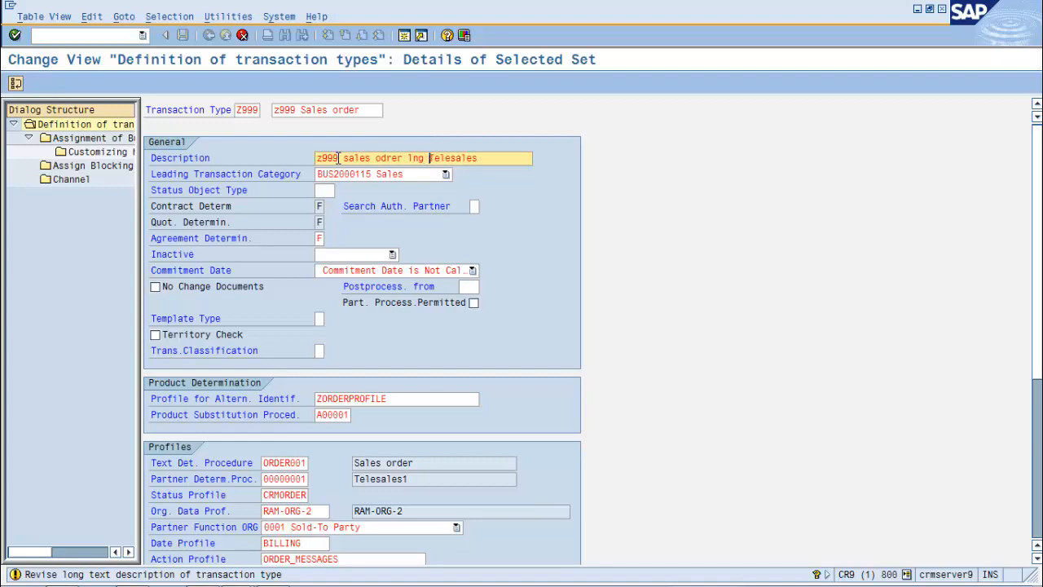
pyautogui.press('BackSpace')
pyautogui.press('BackSpace')
pyautogui.write('ong desc')
pyautogui.hotkey('shift', 'End')
pyautogui.press('Delete')
pyautogui.press('Return')
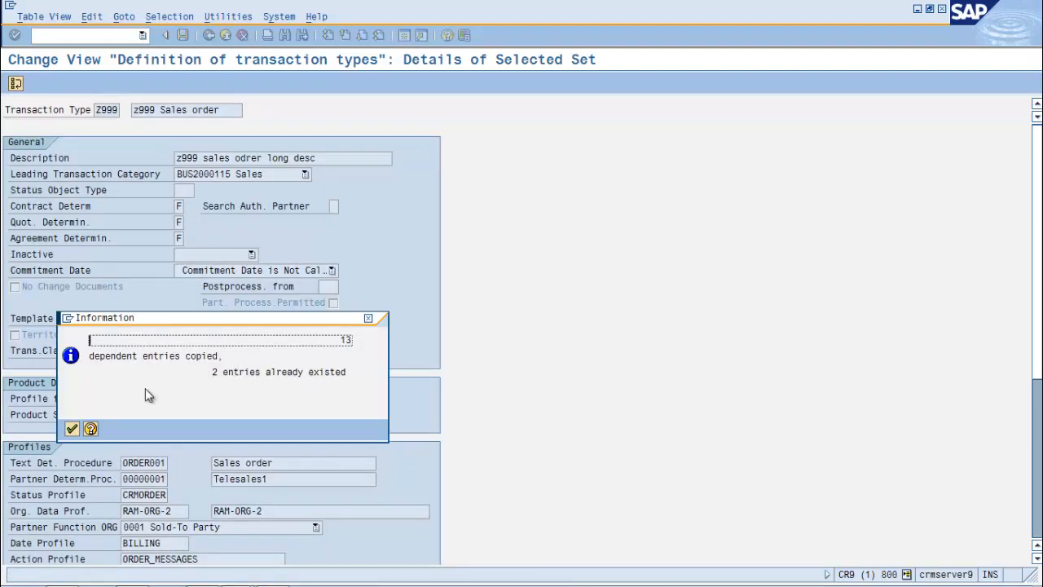
pyautogui.click(72, 428)
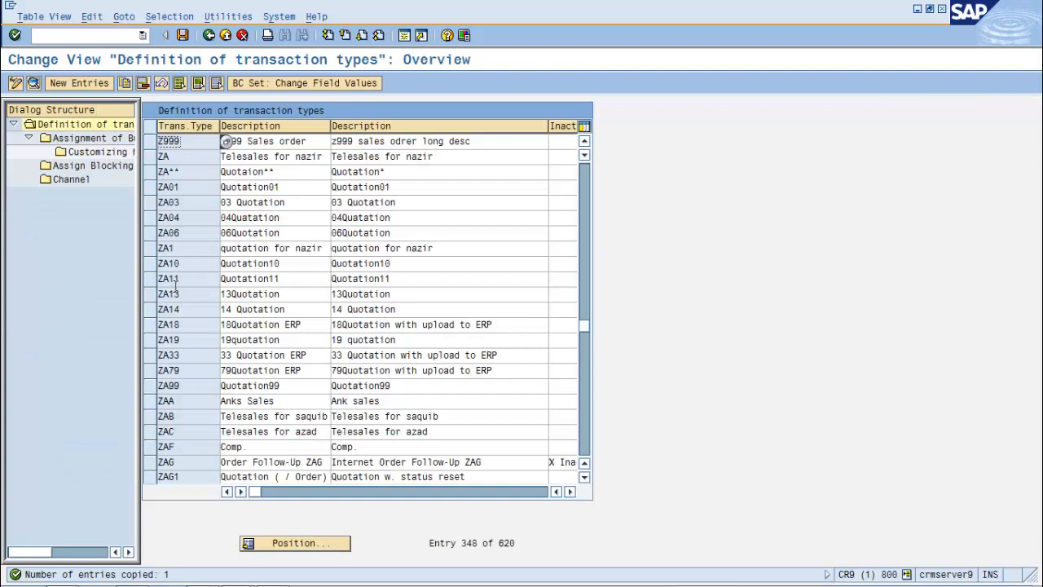
# Step: Open the details of transaction type Z999 and examine its leading transaction category, profiles and numbering settings
pyautogui.click(148, 144)
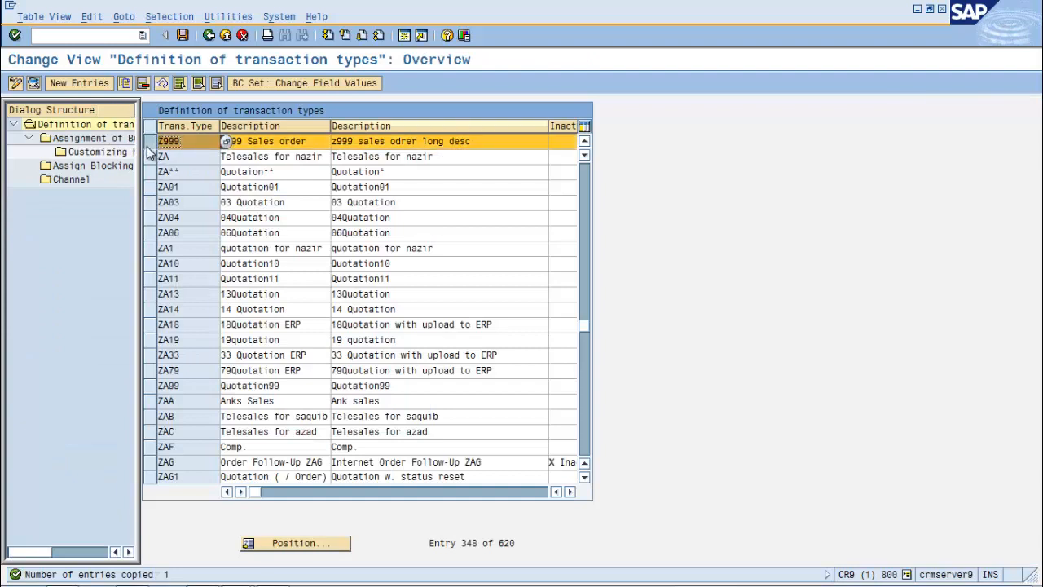
pyautogui.click(34, 85)
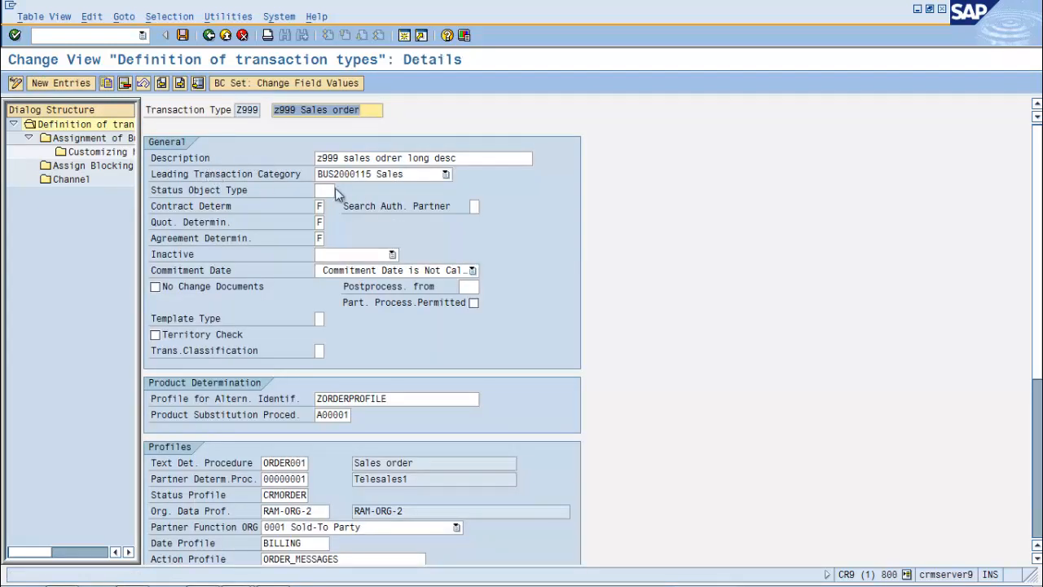
pyautogui.click(391, 176)
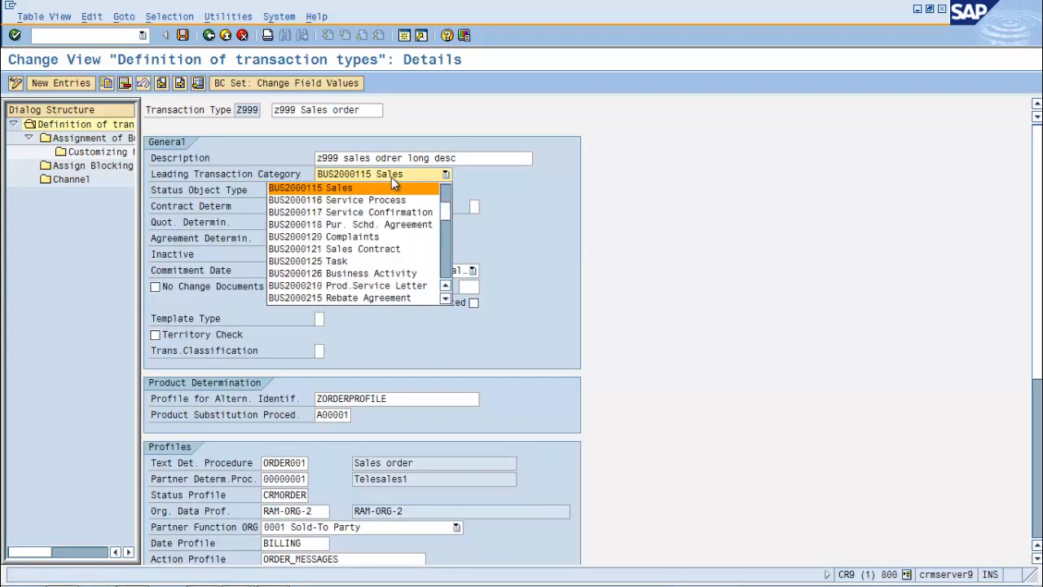
pyautogui.click(605, 195)
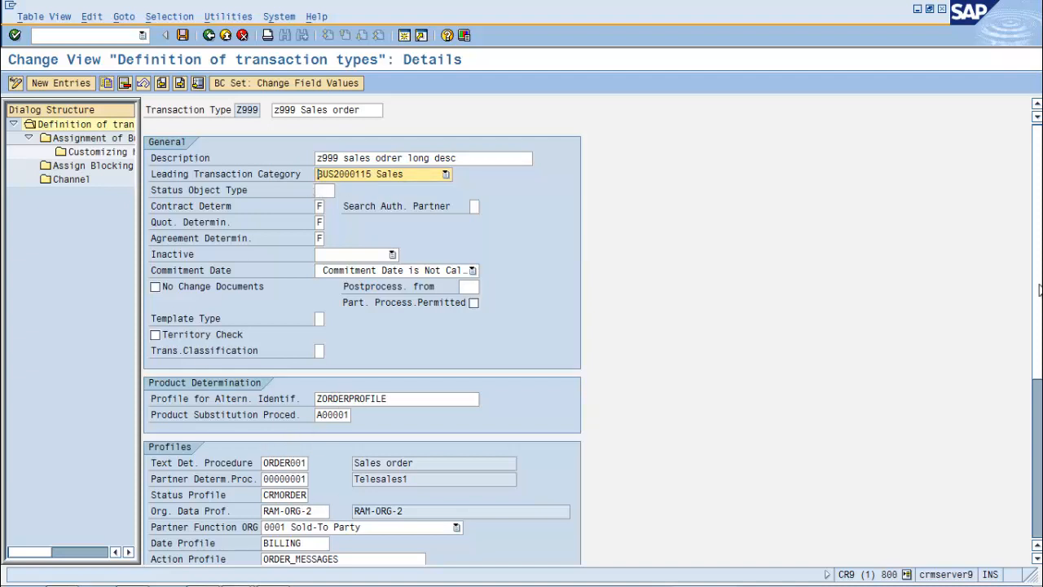
pyautogui.moveTo(1040, 289); pyautogui.dragTo(1039, 486)
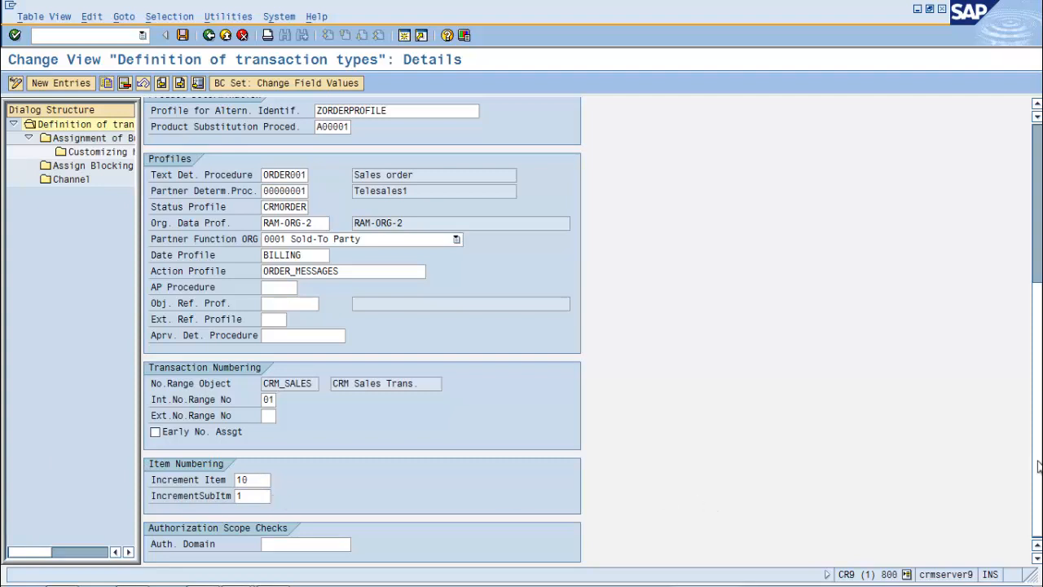
pyautogui.scroll(6, 1036, 466)
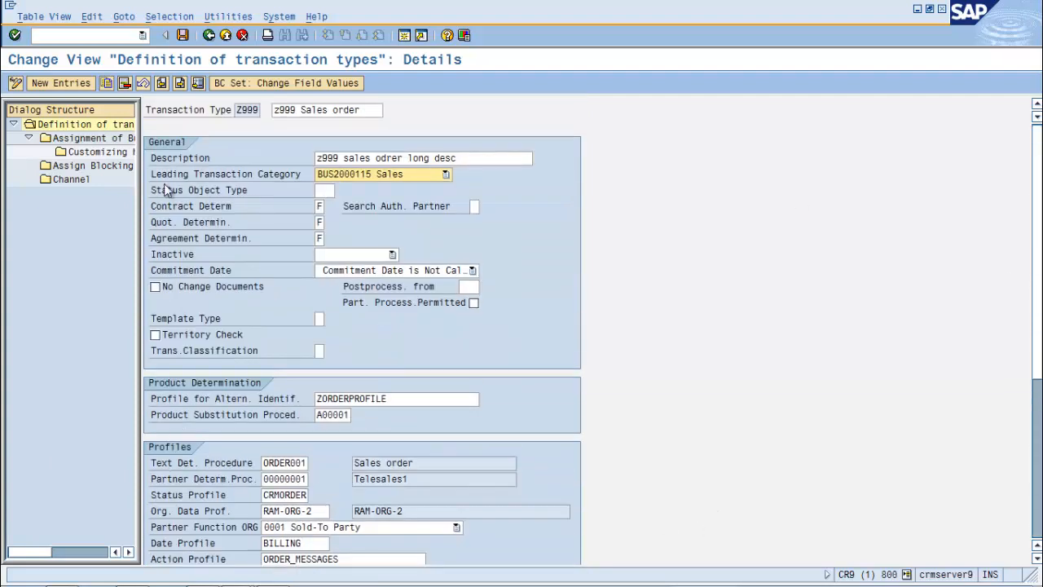
# Step: Open the business transaction categories assigned to Z999 and examine the header customizing of BUS2000115 Sales
pyautogui.doubleClick(75, 138)
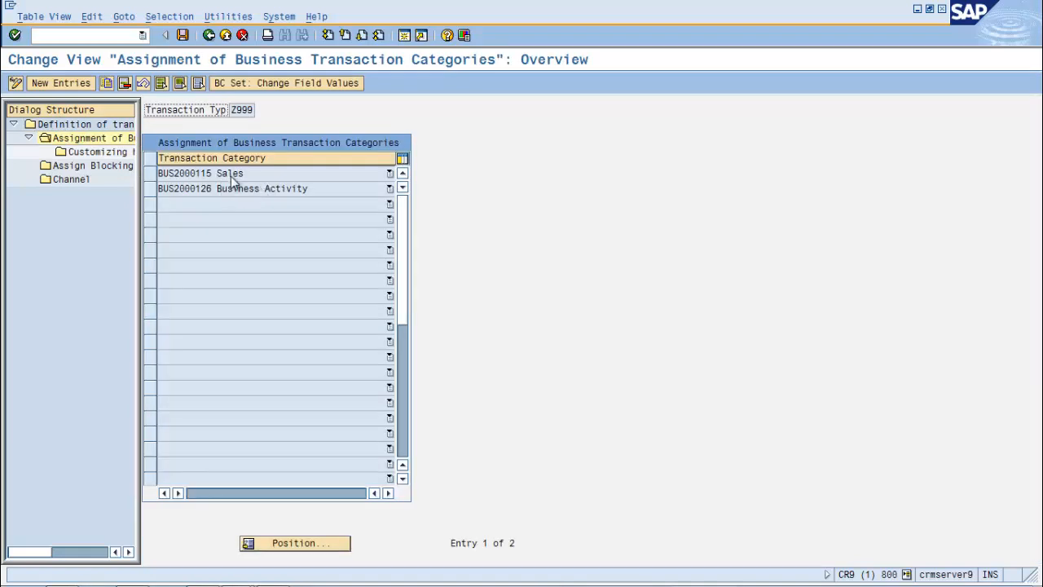
pyautogui.click(150, 174)
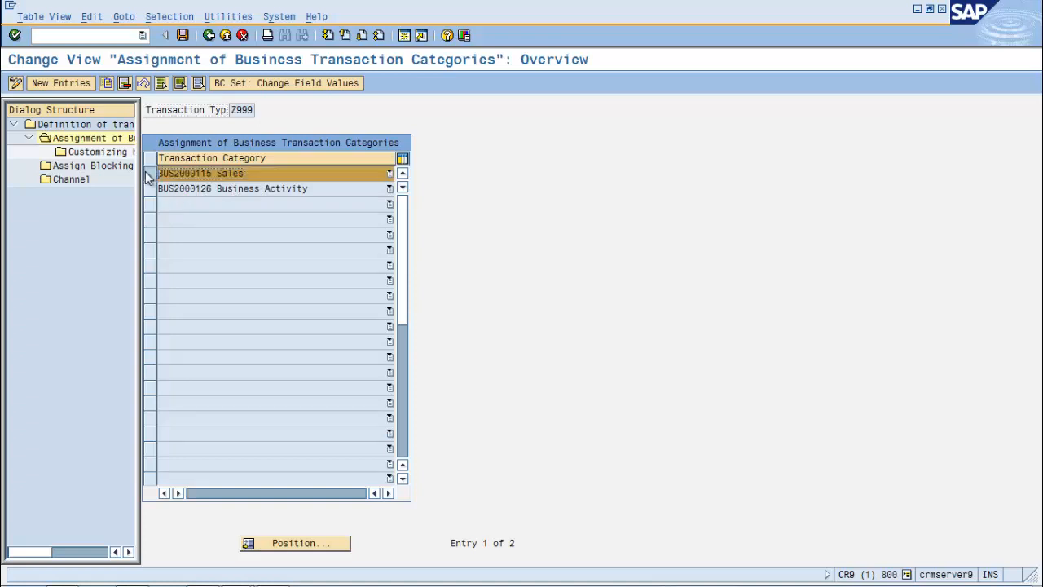
pyautogui.doubleClick(73, 151)
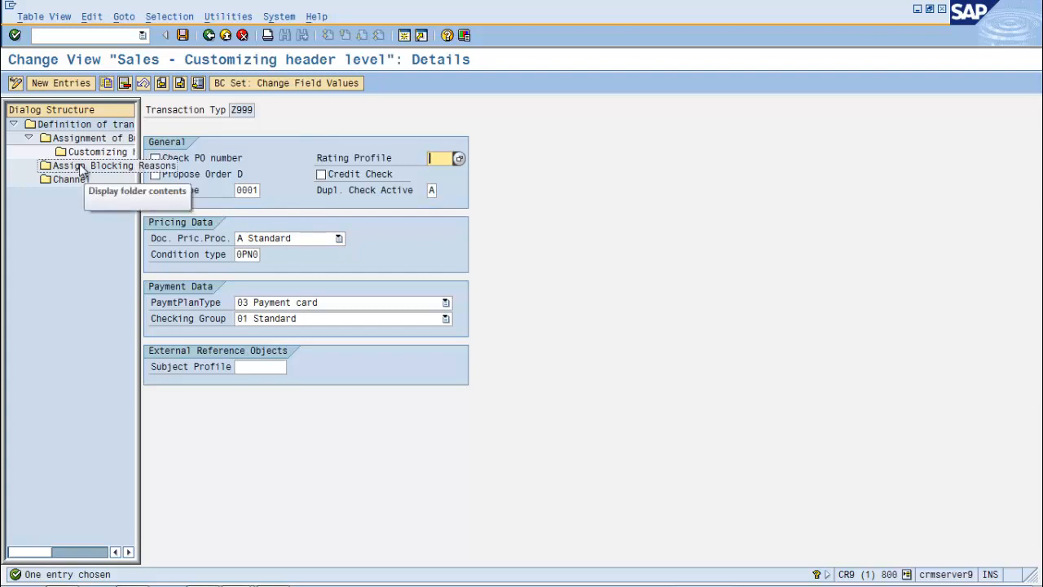
# Step: In the header customizing of Z999's Business Activity category, set the priority to 1 Very high and the goal to 002 Arouse interest
pyautogui.click(91, 137)
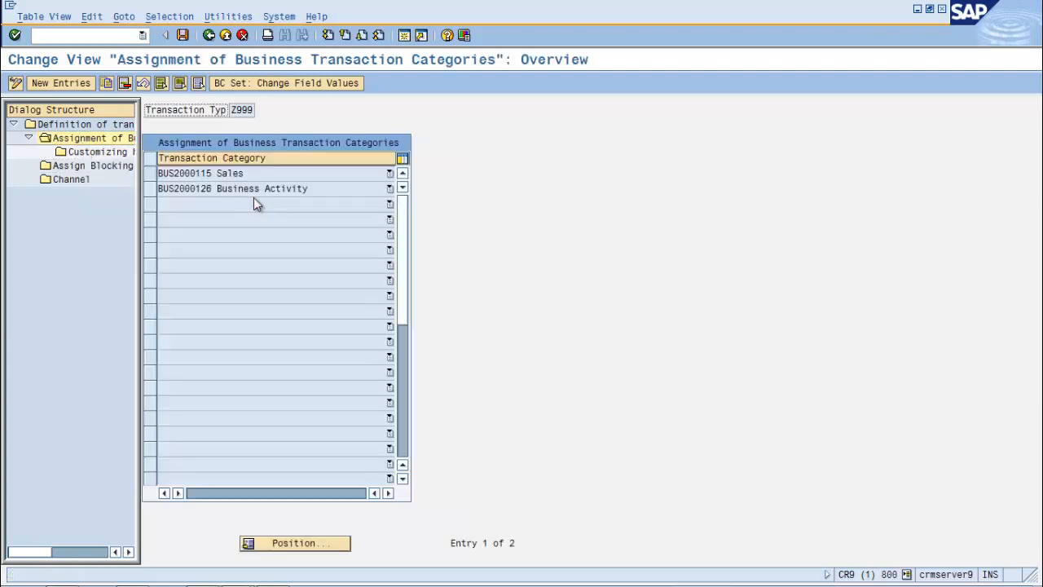
pyautogui.click(149, 189)
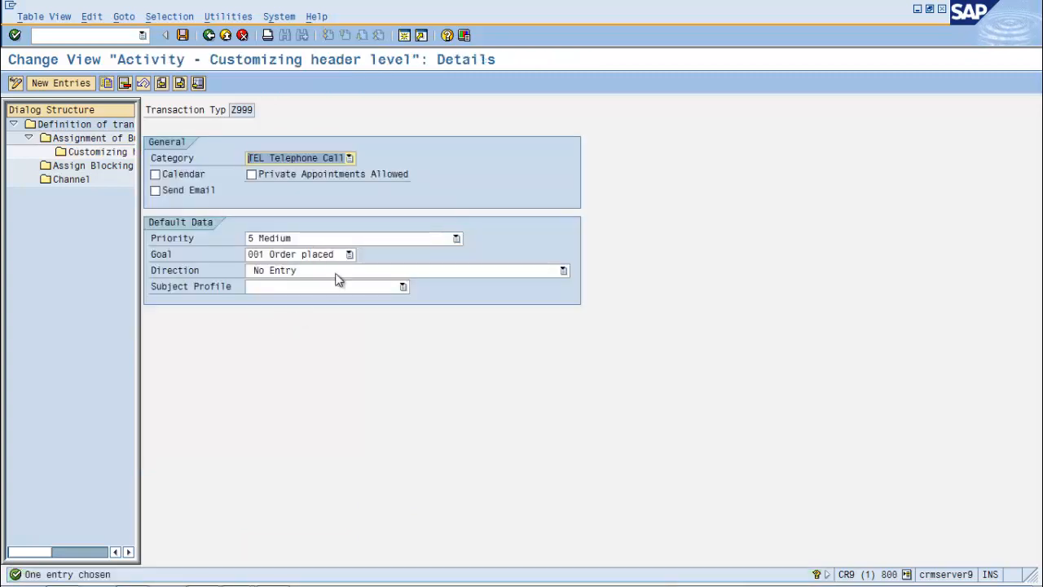
pyautogui.click(350, 241)
pyautogui.click(332, 254)
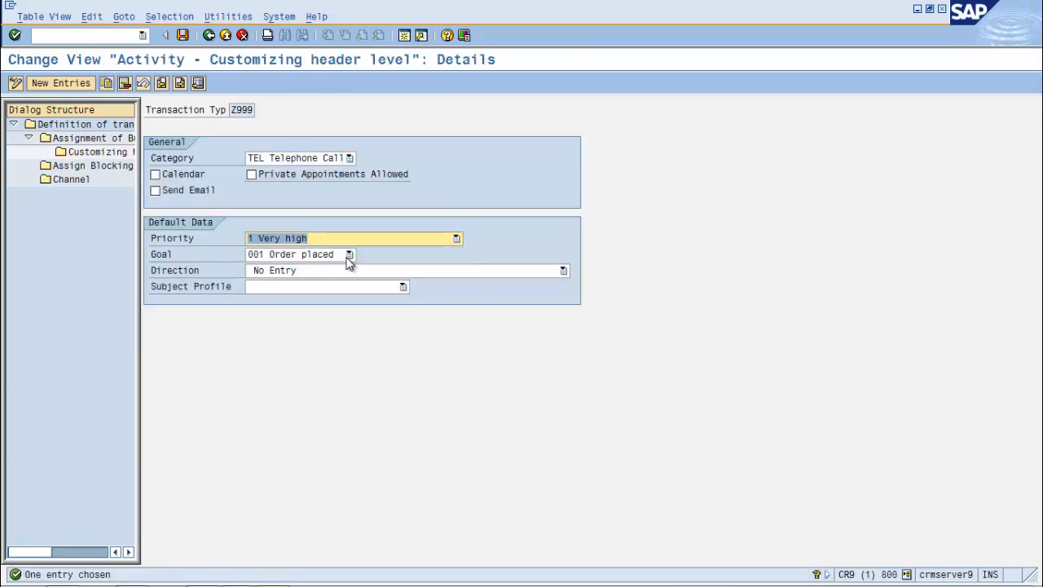
pyautogui.click(337, 254)
pyautogui.click(337, 278)
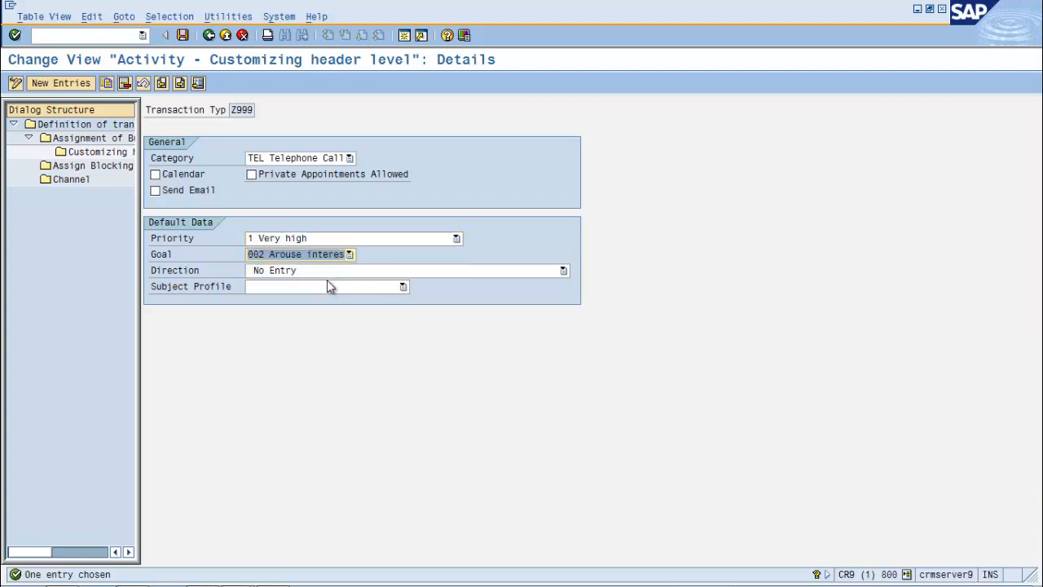
# Step: Set the activity direction to 1 Outbound and save the changes under customizing request CR9K900006
pyautogui.click(340, 275)
pyautogui.click(334, 285)
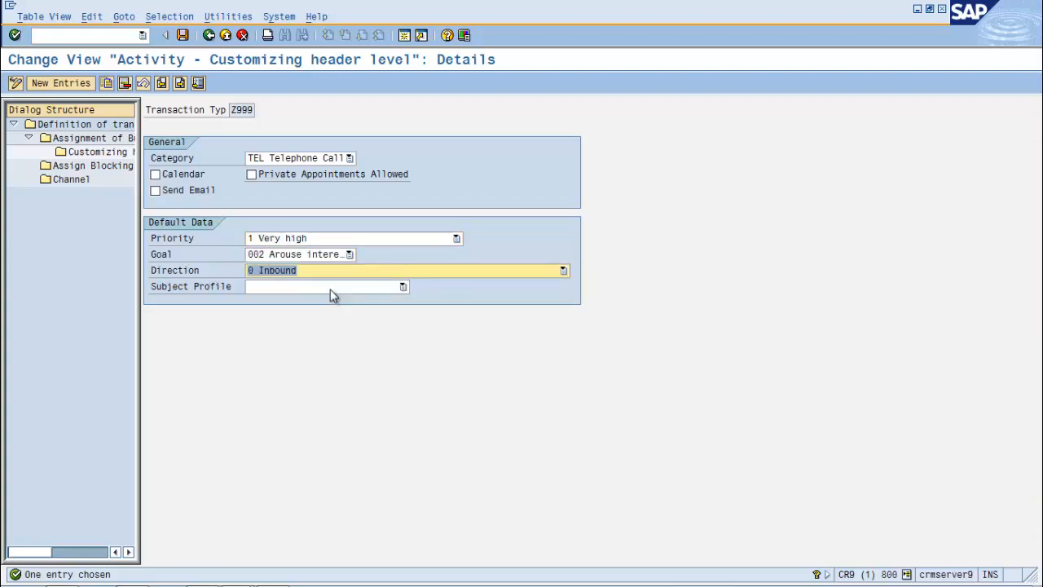
pyautogui.click(337, 276)
pyautogui.click(328, 294)
pyautogui.click(183, 35)
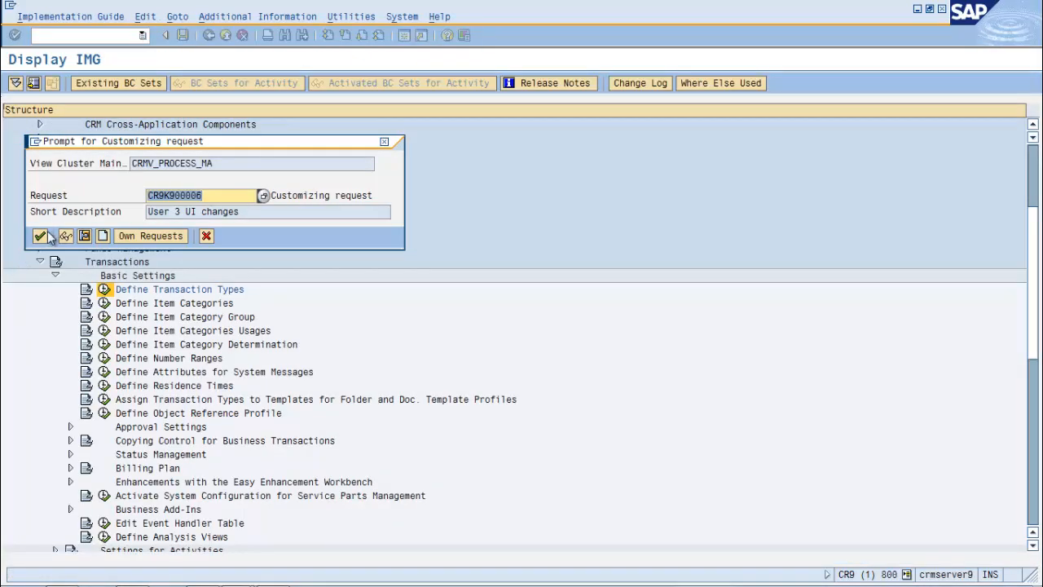
pyautogui.click(40, 236)
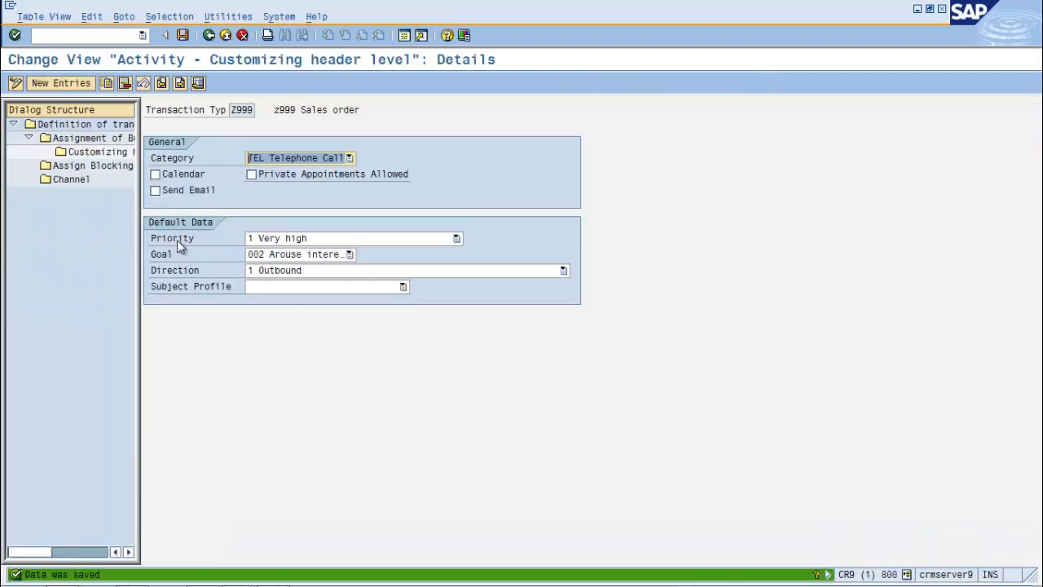
# Step: Examine the channels assigned to Z999, including GUI CRM WebClient UI, and return to the transaction types overview
pyautogui.doubleClick(82, 180)
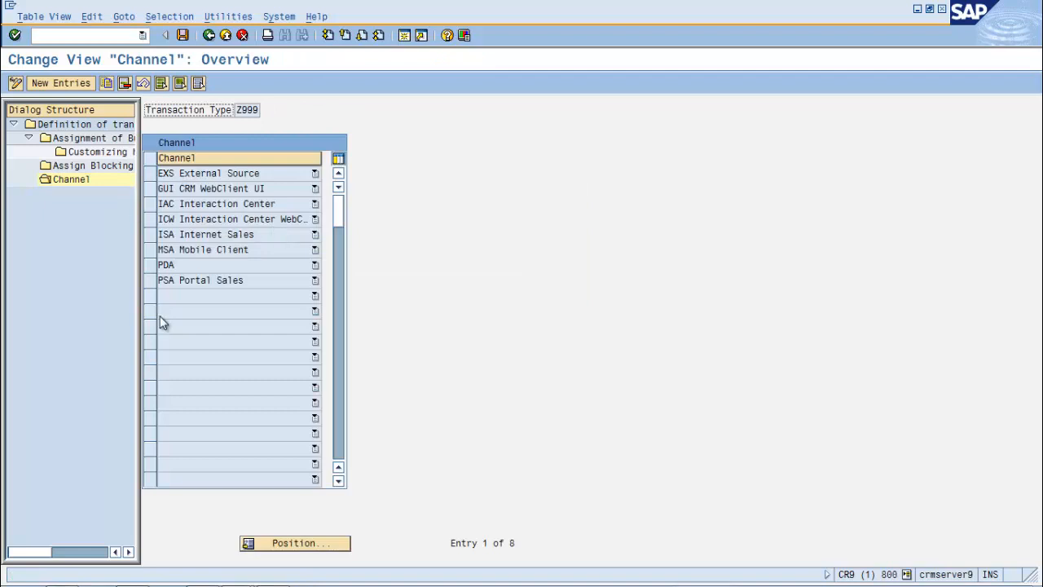
pyautogui.click(168, 190)
pyautogui.click(550, 176)
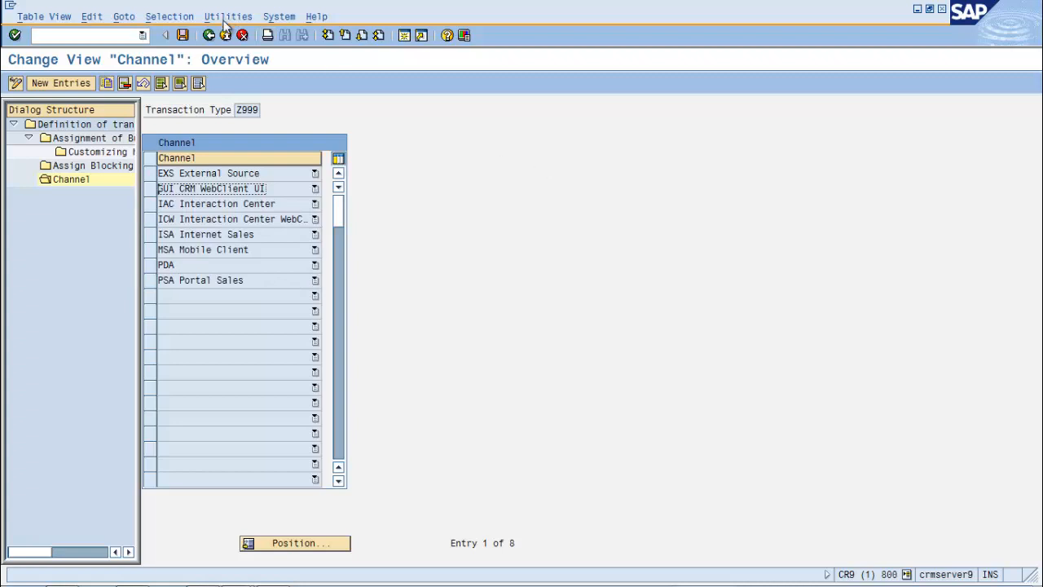
pyautogui.click(208, 36)
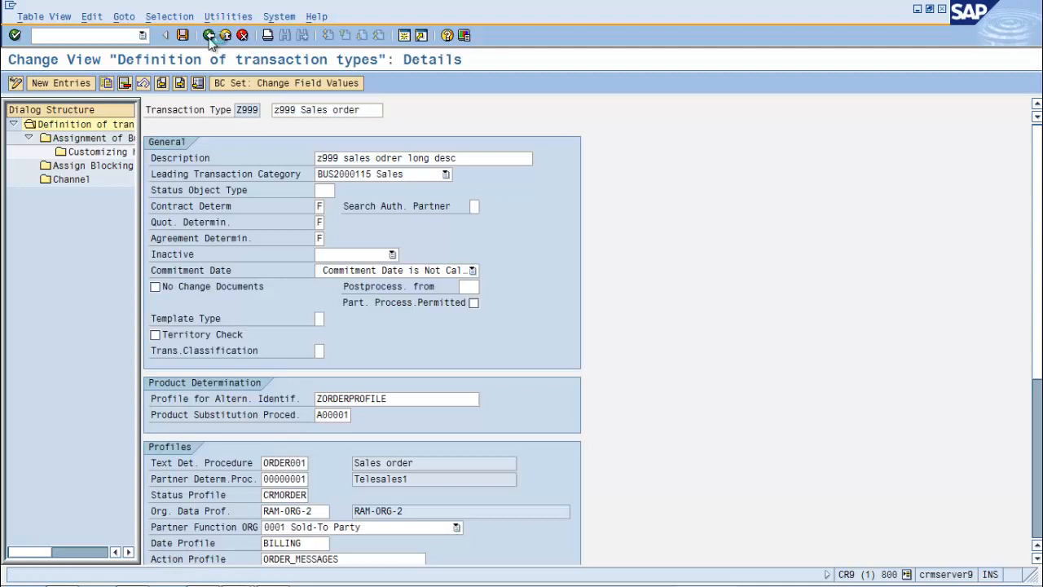
pyautogui.click(209, 35)
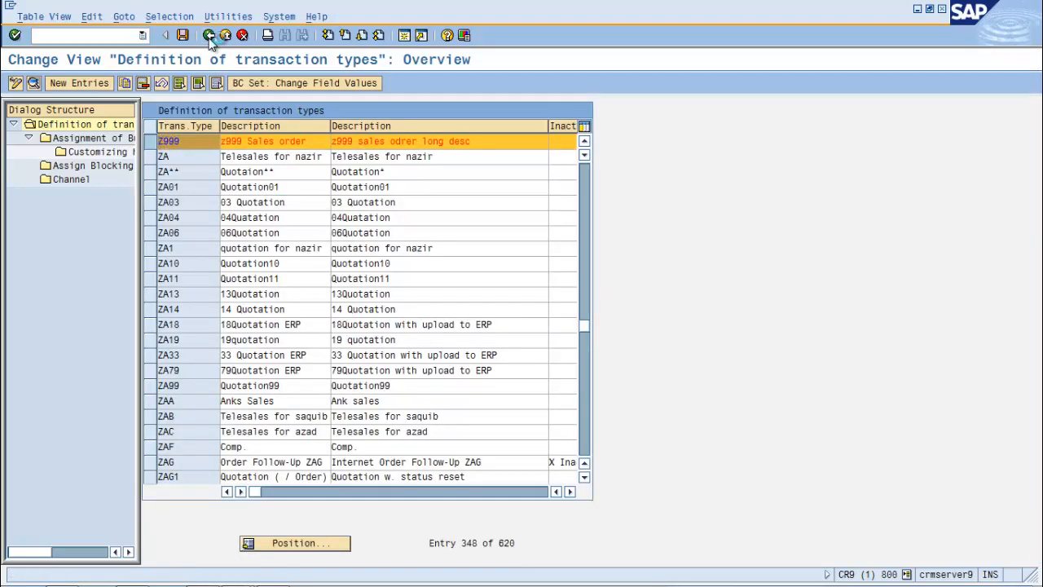
# Step: Return to the implementation guide, open the item category definitions and display the details of item category TAN
pyautogui.click(208, 36)
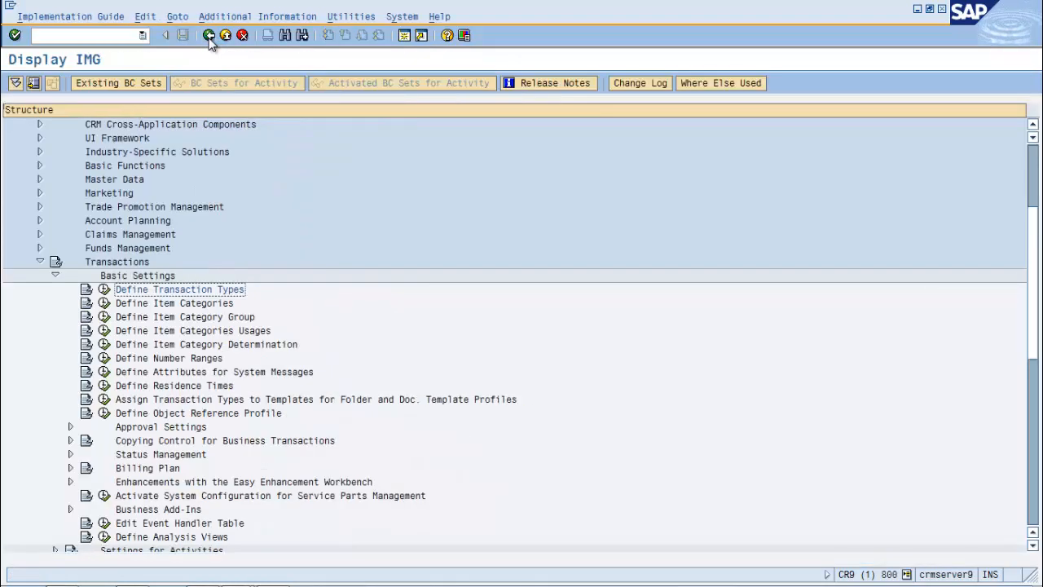
pyautogui.click(104, 303)
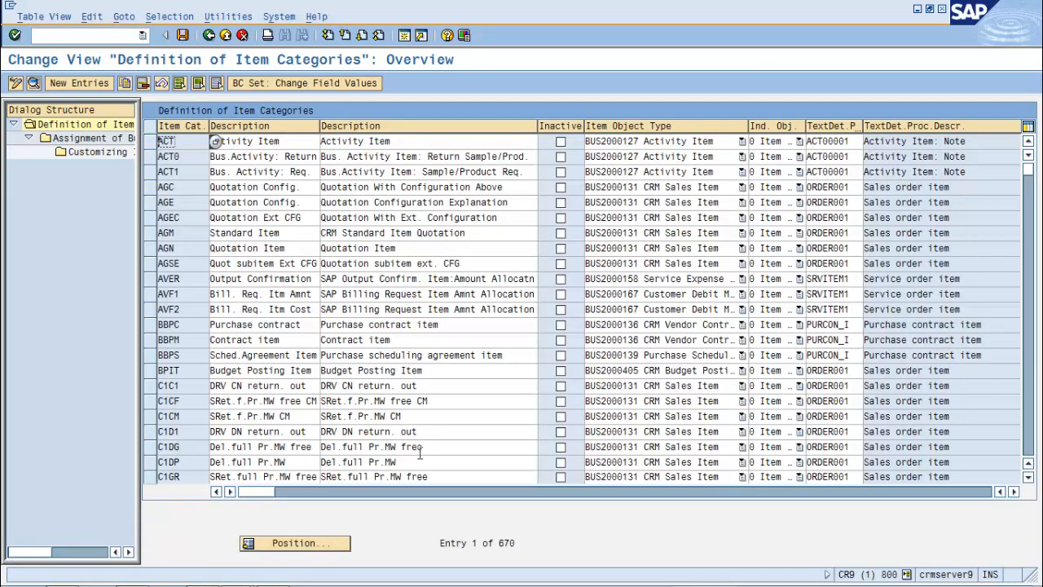
pyautogui.click(338, 545)
pyautogui.write('TAN')
pyautogui.press('Return')
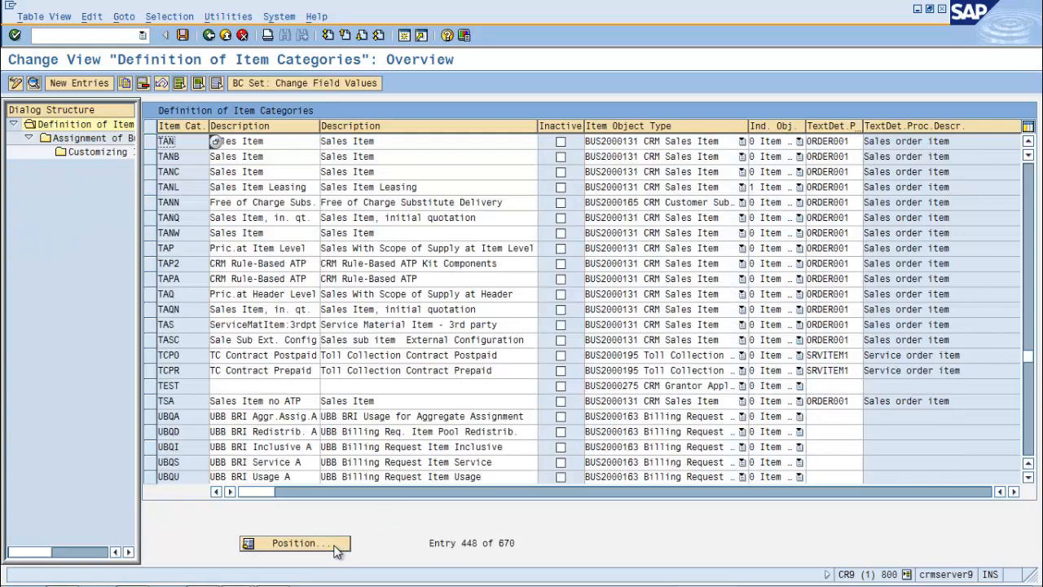
pyautogui.click(151, 144)
pyautogui.click(34, 85)
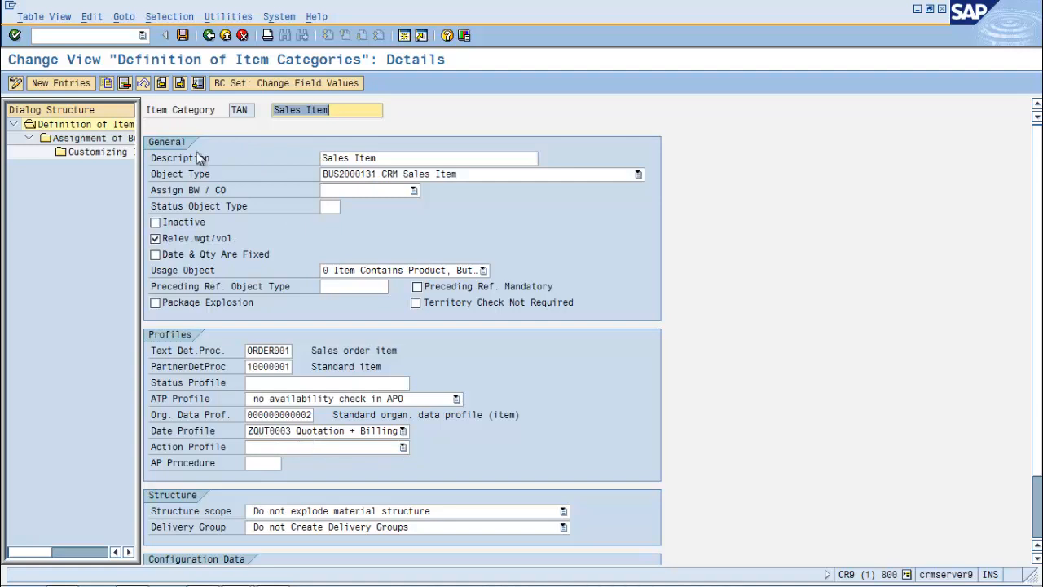
# Step: Copy item category TAN with its dependent entries to Z999, with short description "z999 Sales Item" and description "z999 Sales Item desc"
pyautogui.click(106, 83)
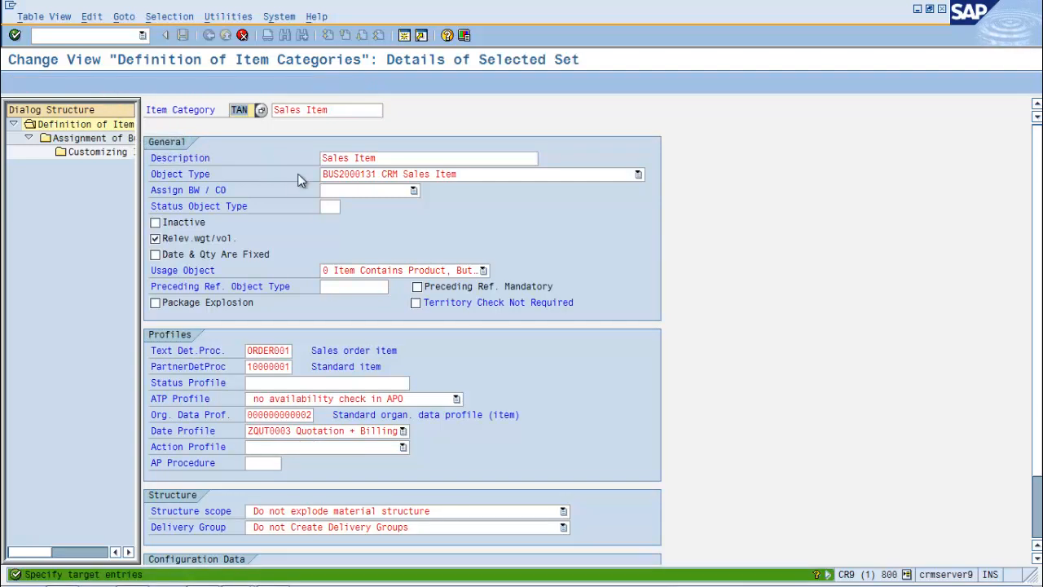
pyautogui.write('z999')
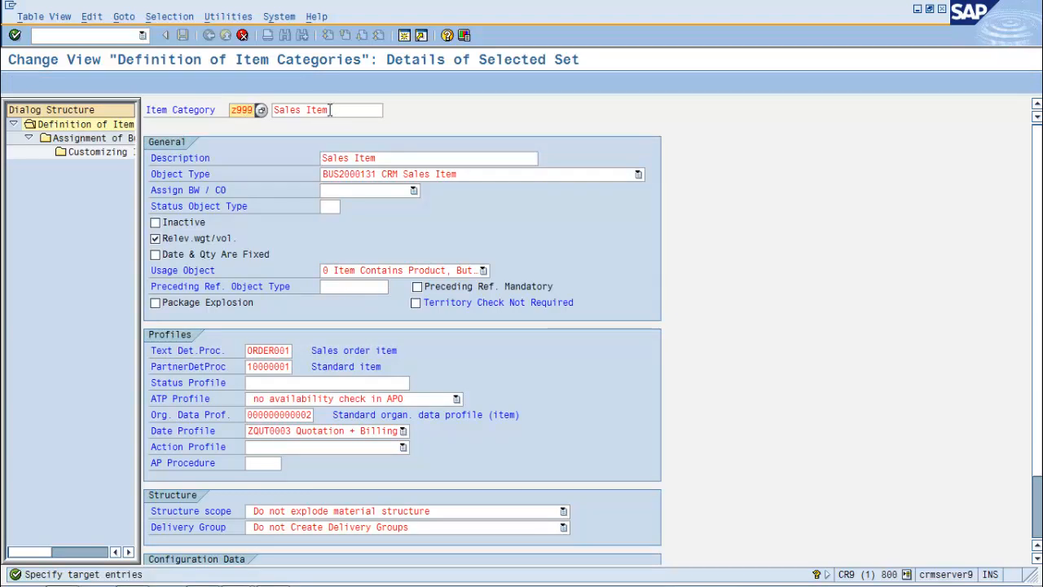
pyautogui.click(333, 111)
pyautogui.write('z999')
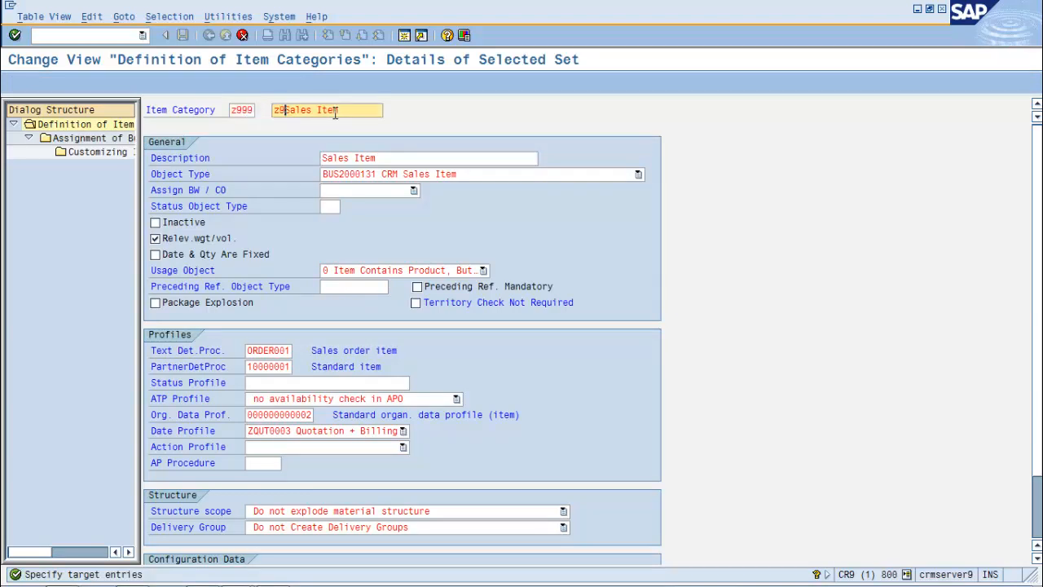
pyautogui.click(438, 160)
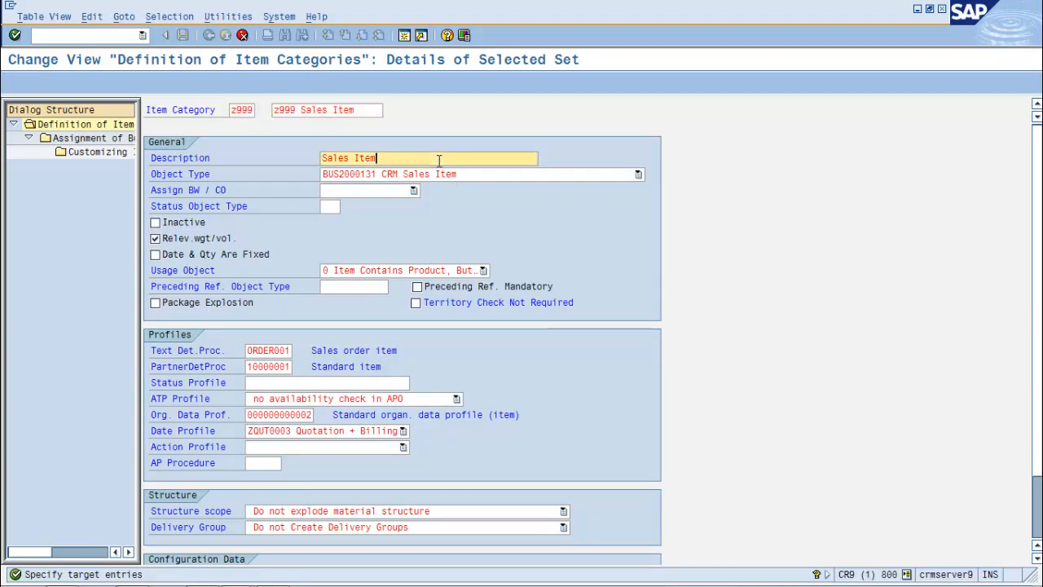
pyautogui.write('z999 Sales')
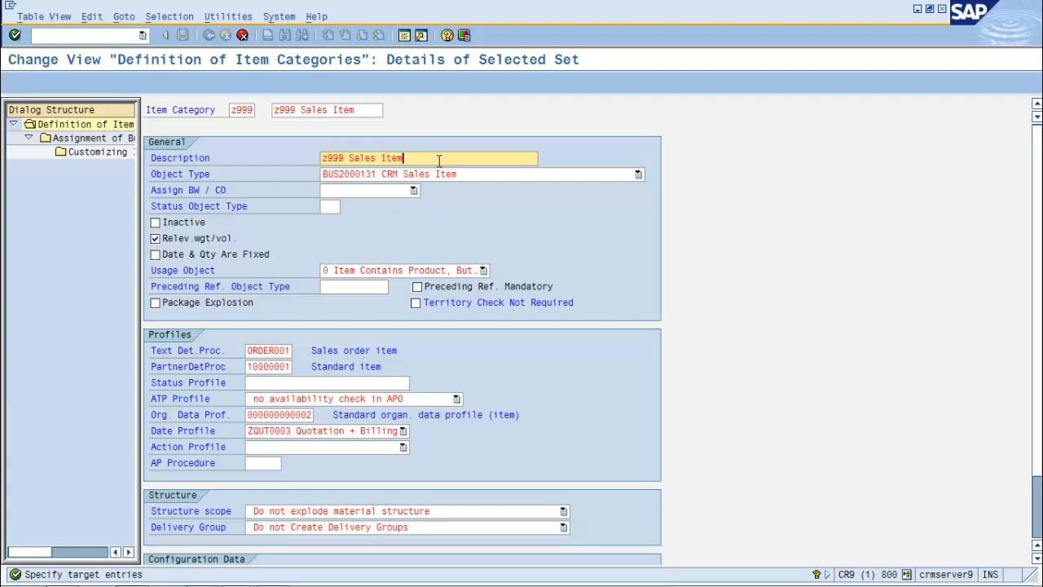
pyautogui.write(' Item desc')
pyautogui.press('Return')
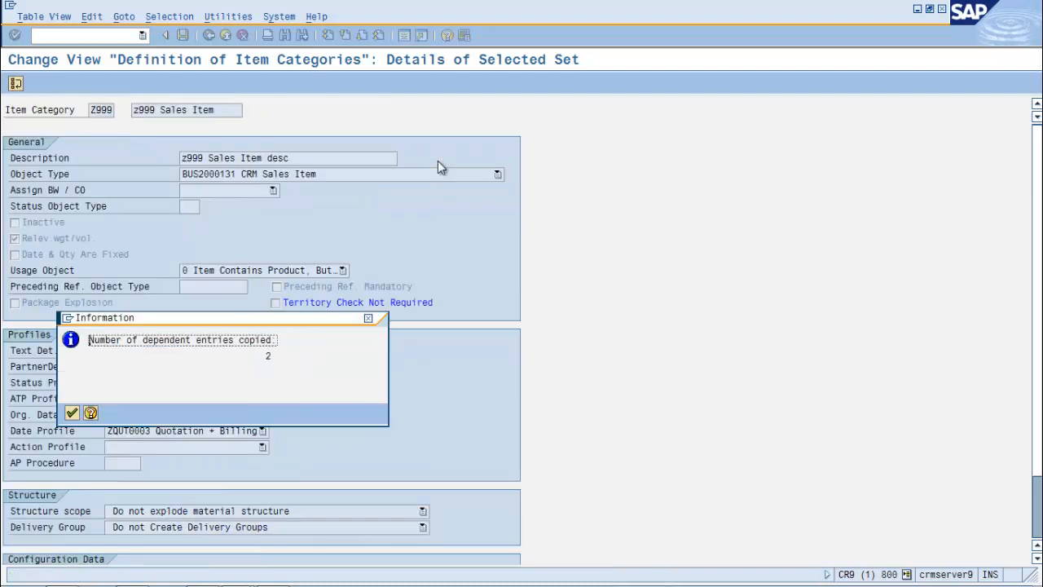
pyautogui.click(71, 413)
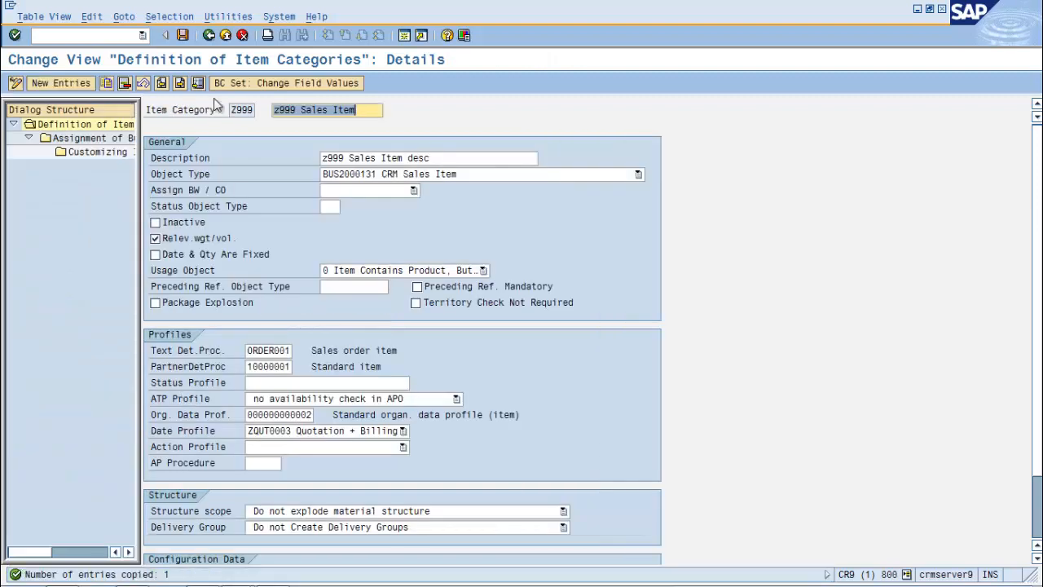
# Step: Examine the item-level customizing of BUS2000115 Sales assigned to item category Z999, including its billing, pricing and quotation data
pyautogui.click(114, 138)
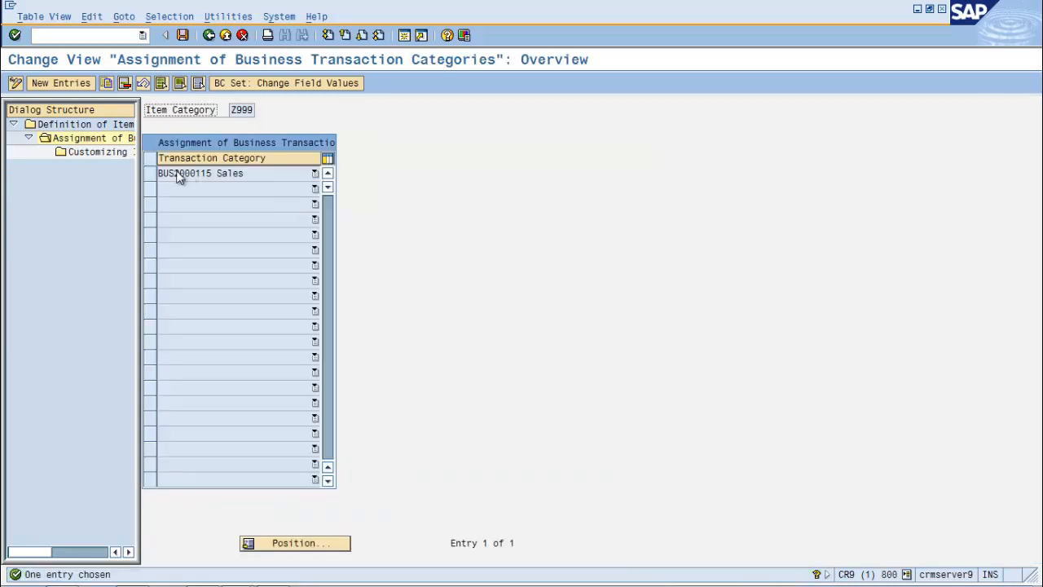
pyautogui.click(151, 174)
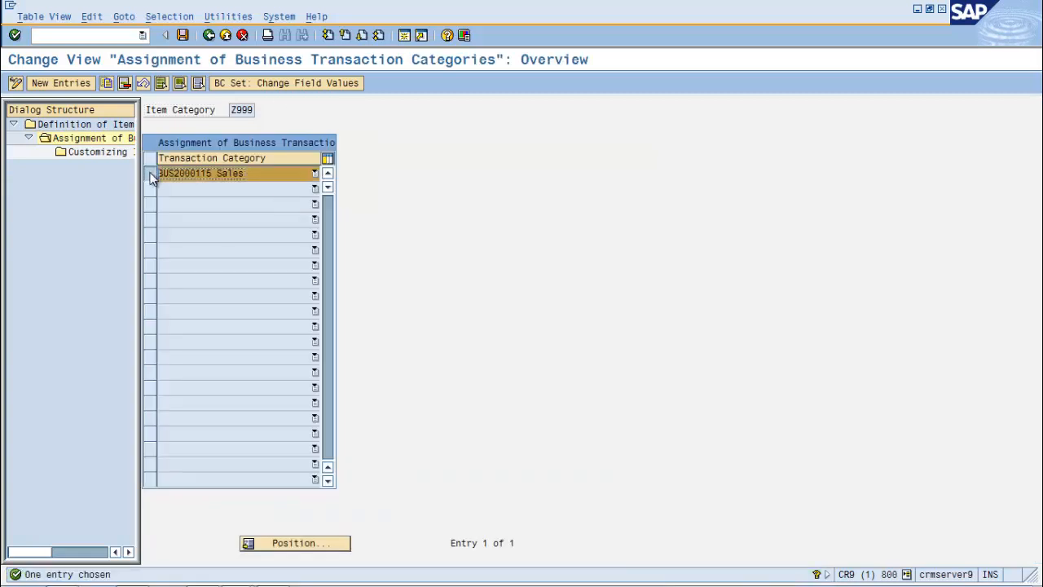
pyautogui.doubleClick(91, 151)
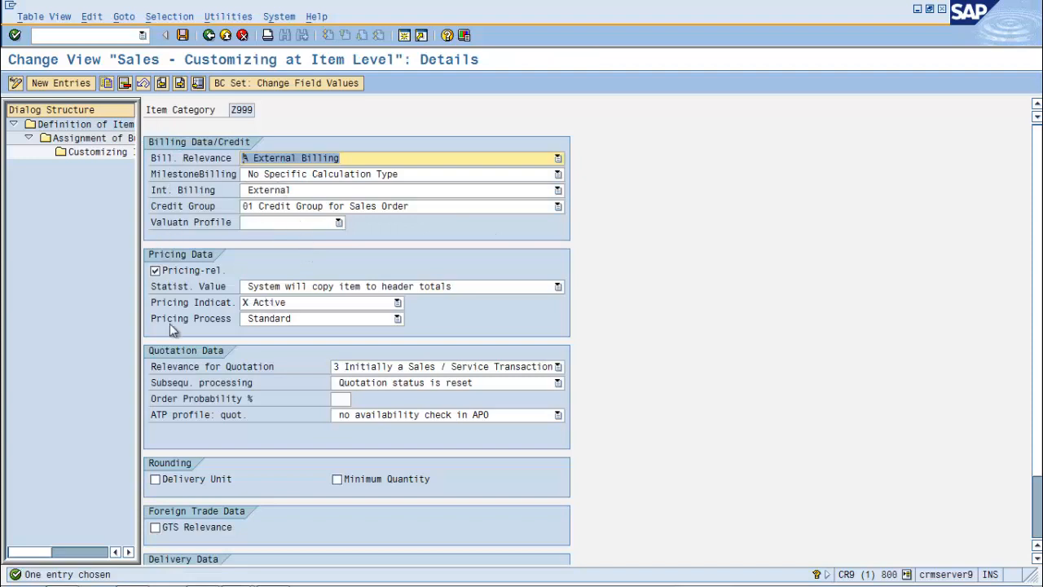
pyautogui.scroll(-2, 1036, 326)
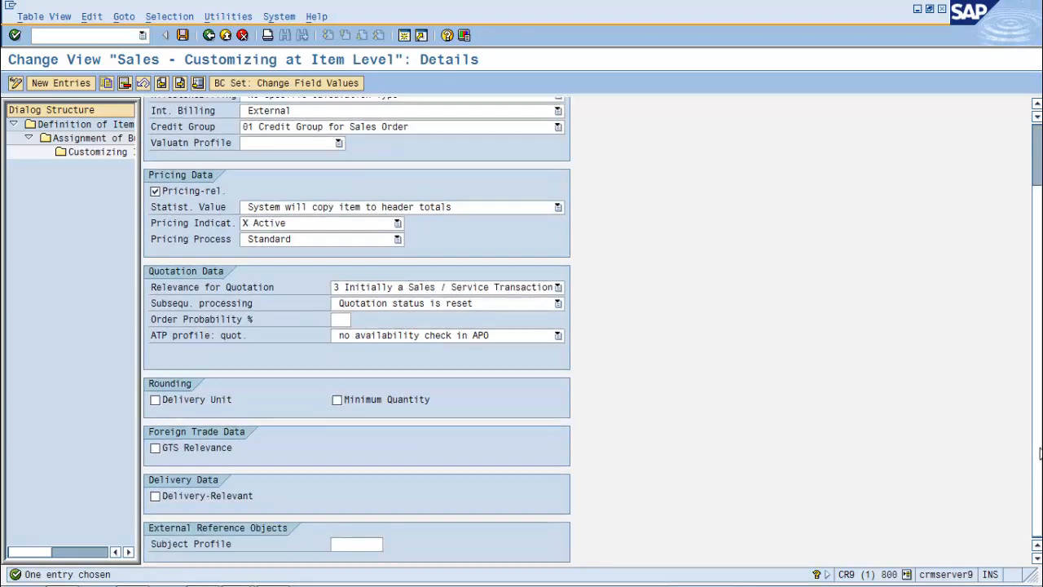
pyautogui.scroll(2, 1037, 316)
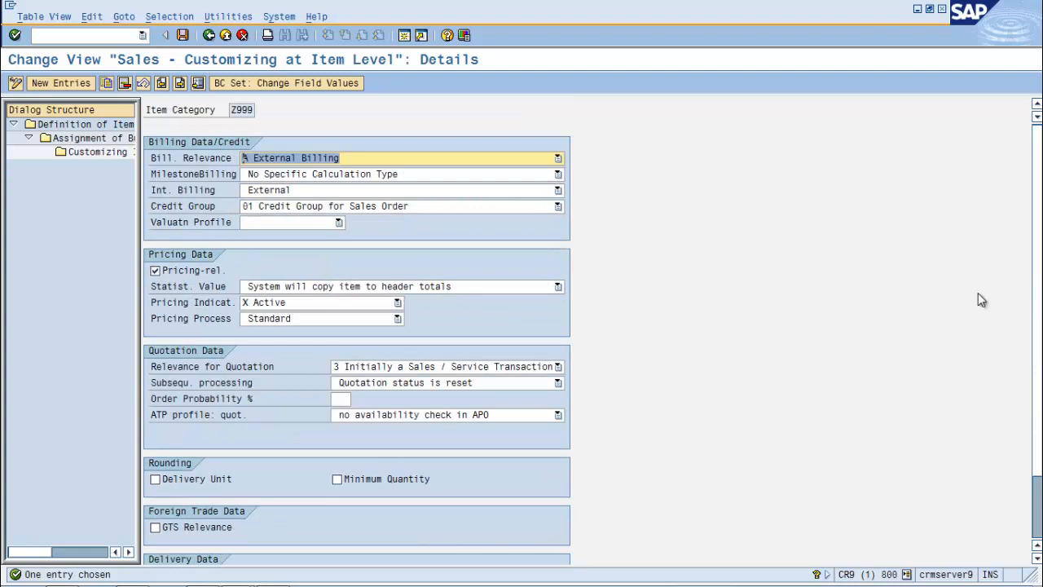
# Step: Save item category Z999 under customizing request CR9K900006 and return to the implementation guide
pyautogui.click(186, 36)
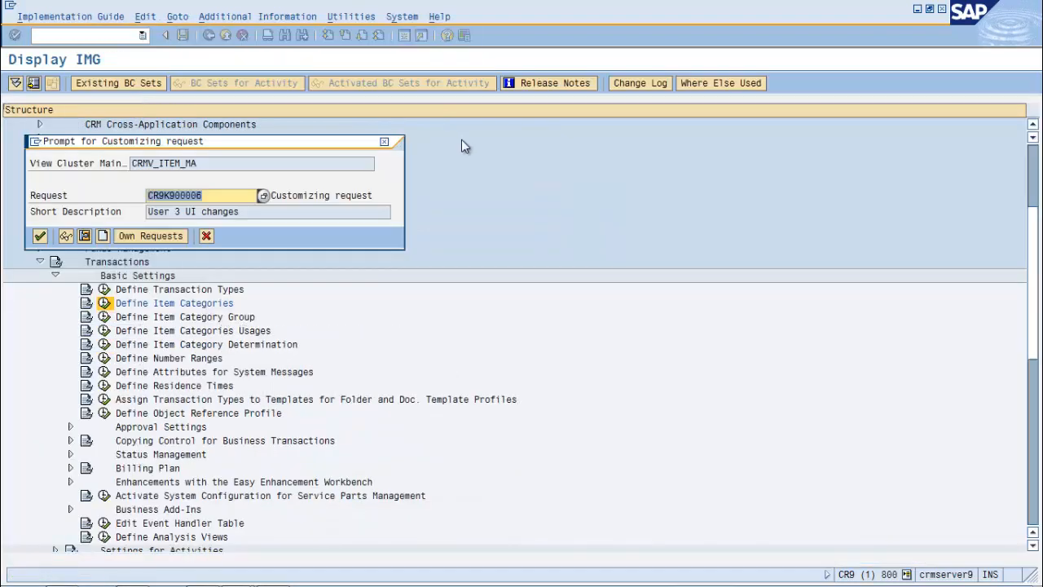
pyautogui.click(40, 236)
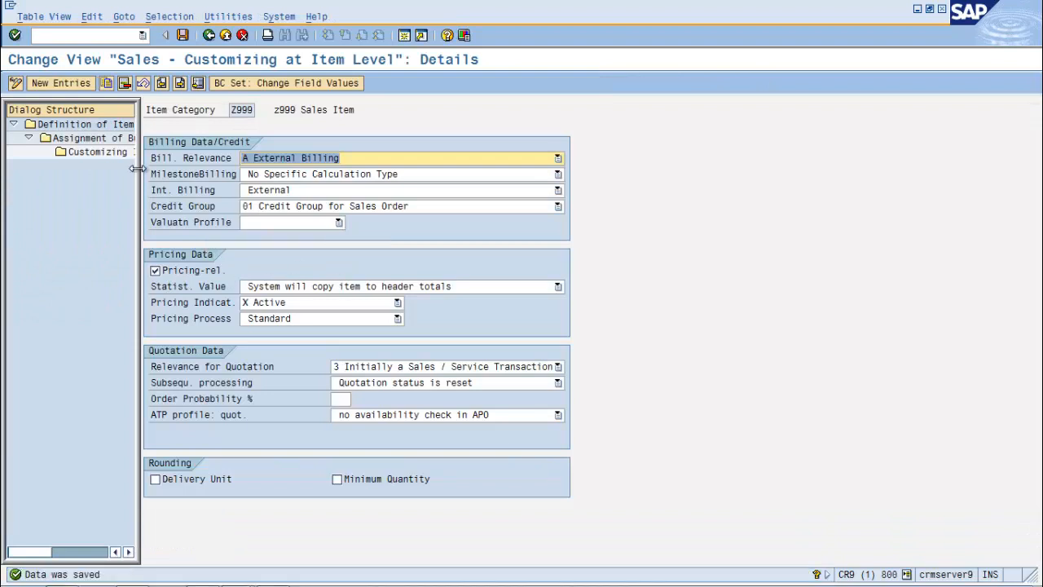
pyautogui.click(209, 34)
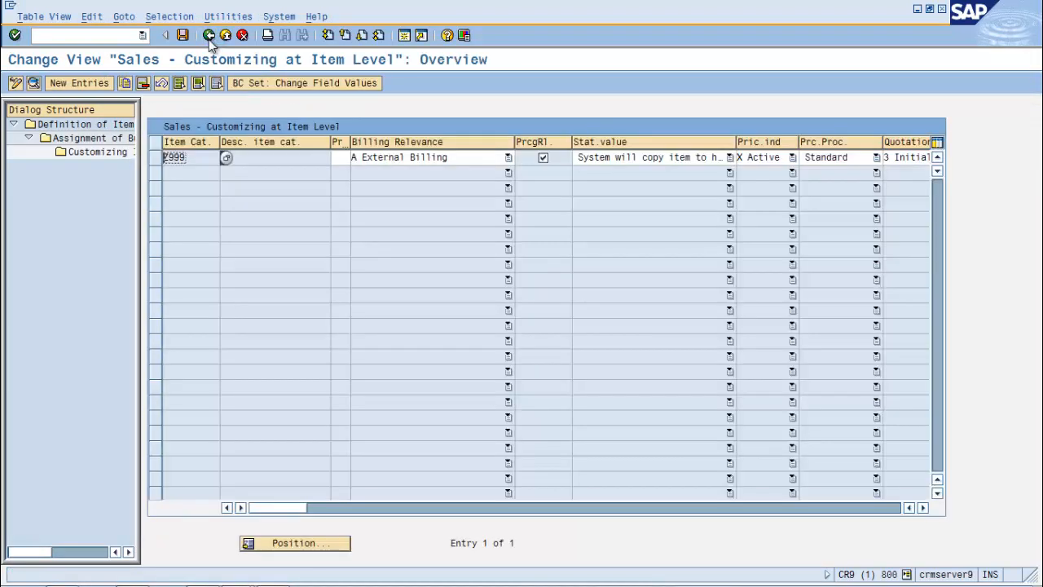
pyautogui.click(209, 36)
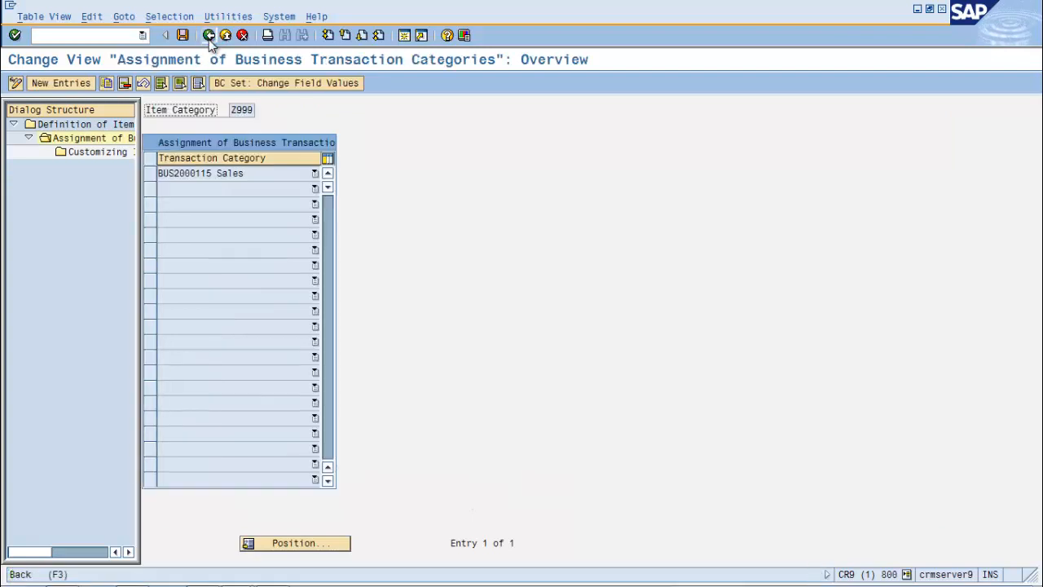
pyautogui.click(209, 35)
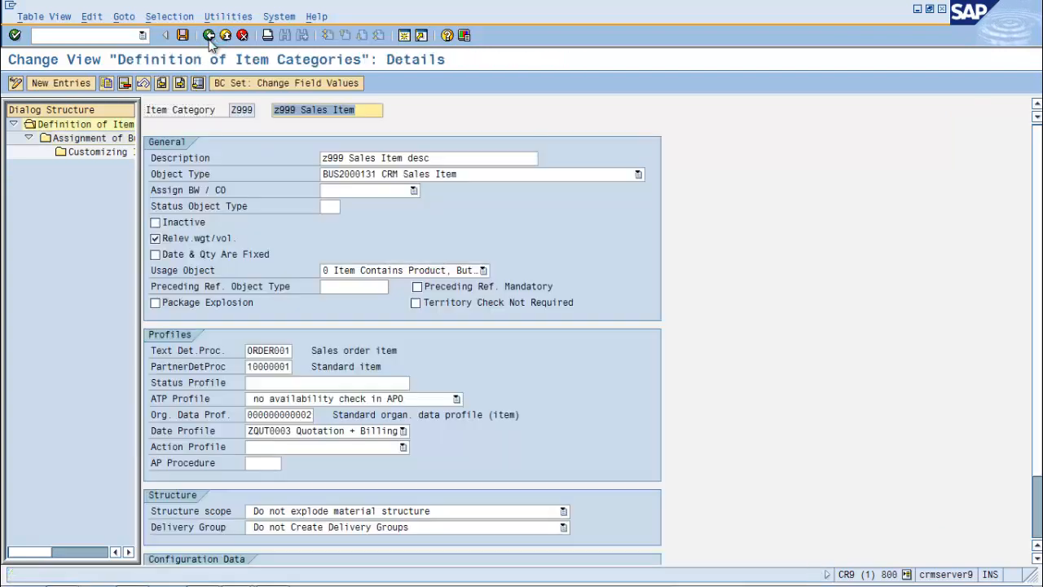
pyautogui.click(209, 35)
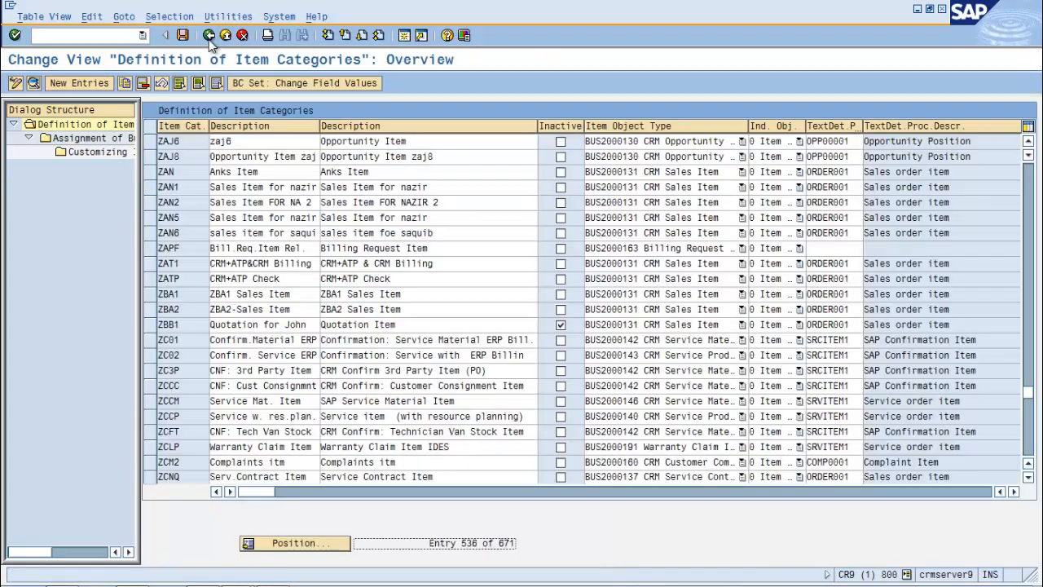
pyautogui.click(210, 35)
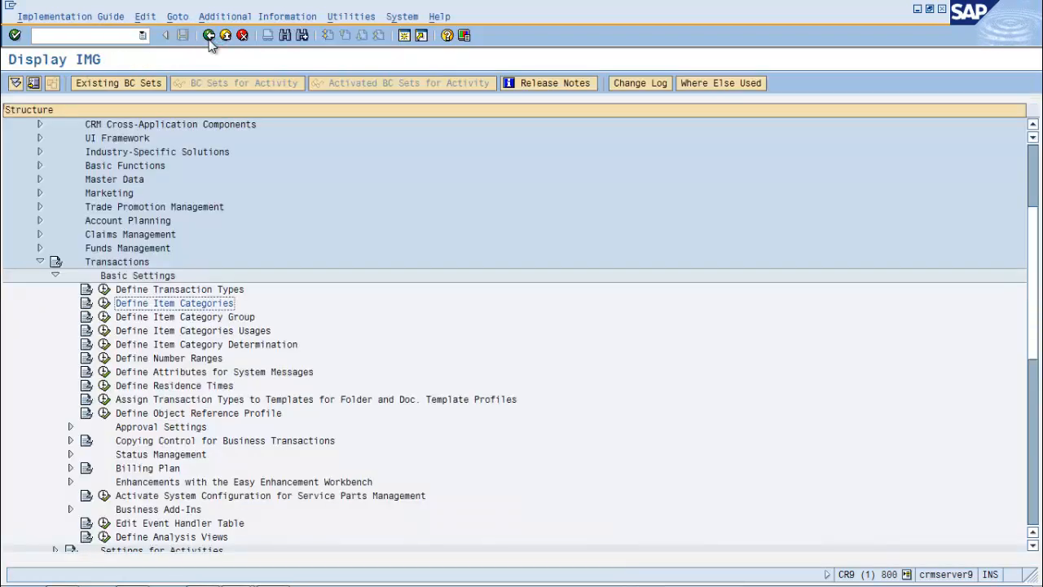
# Step: Create item category group Z999 with description "z999 itm cat grp" and save it under customizing request CR9K900006
pyautogui.click(103, 318)
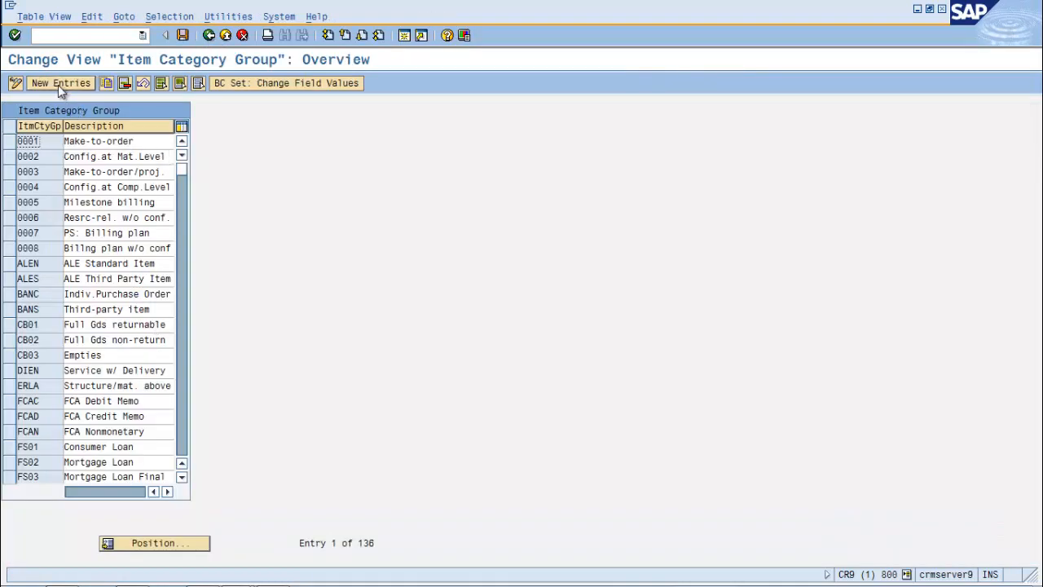
pyautogui.click(58, 83)
pyautogui.write('z999')
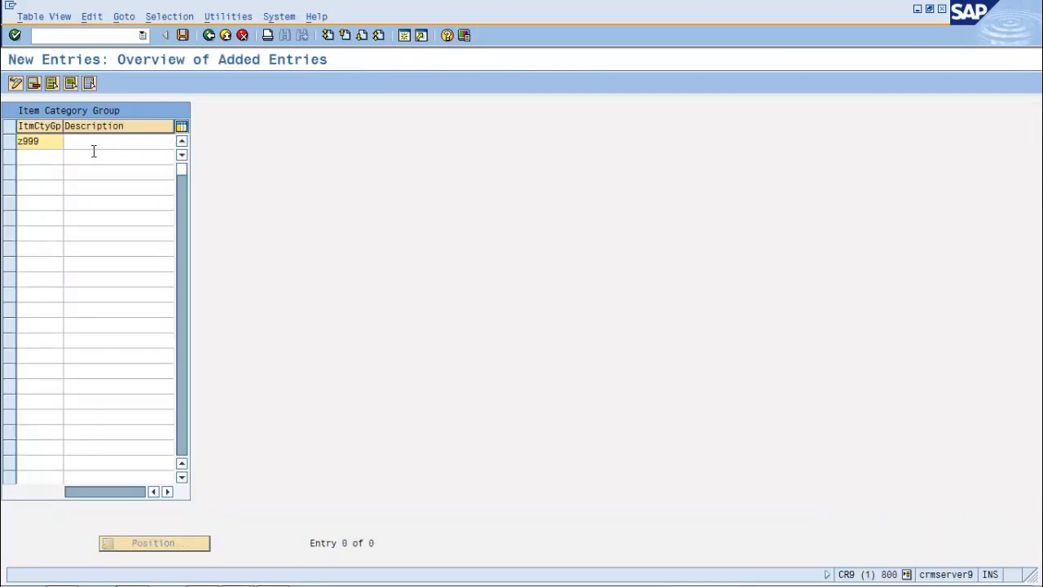
pyautogui.press('Tab')
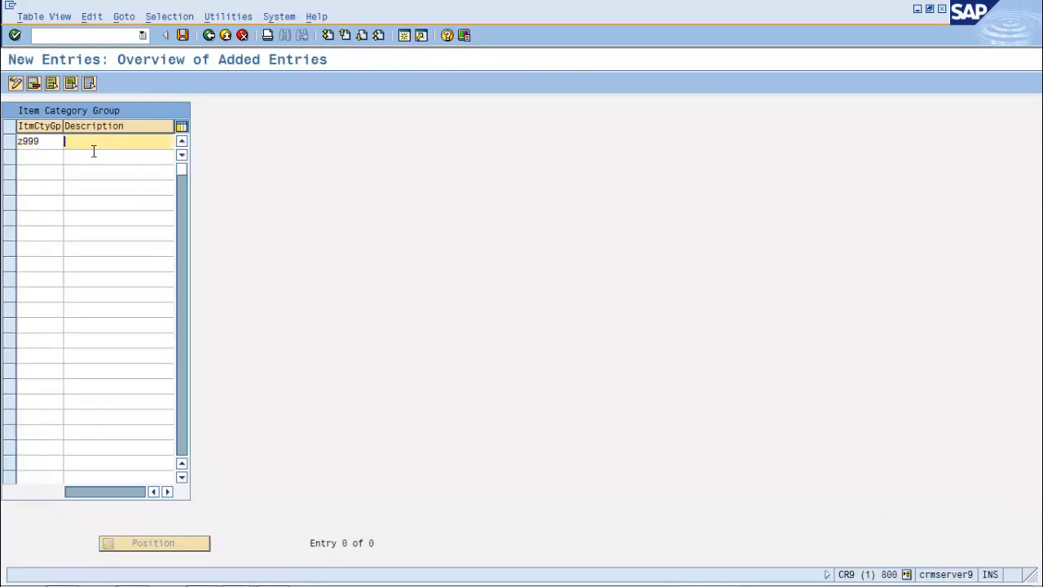
pyautogui.write('z999 itm cat grp')
pyautogui.press('Return')
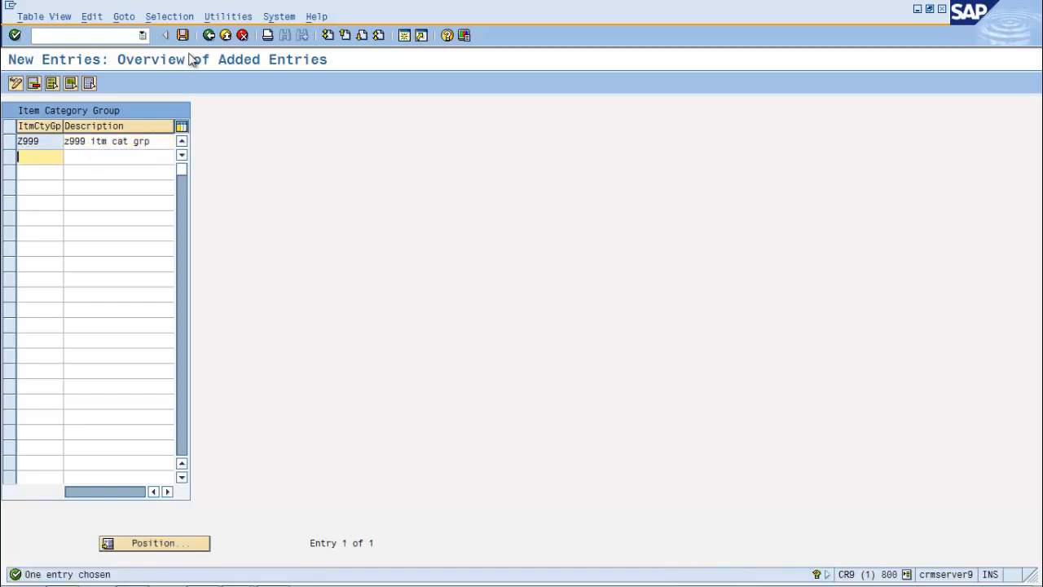
pyautogui.click(182, 35)
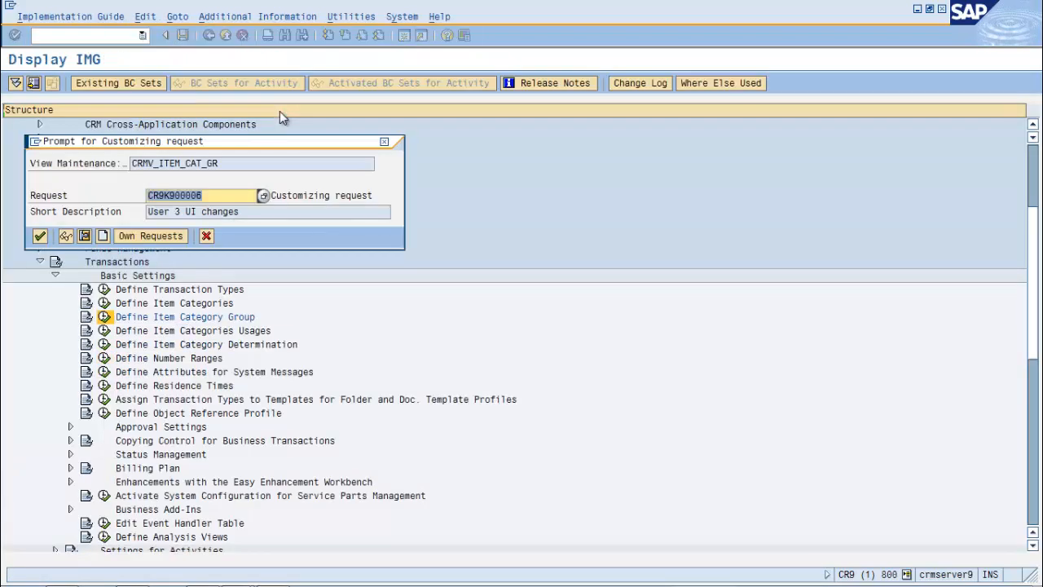
pyautogui.click(40, 236)
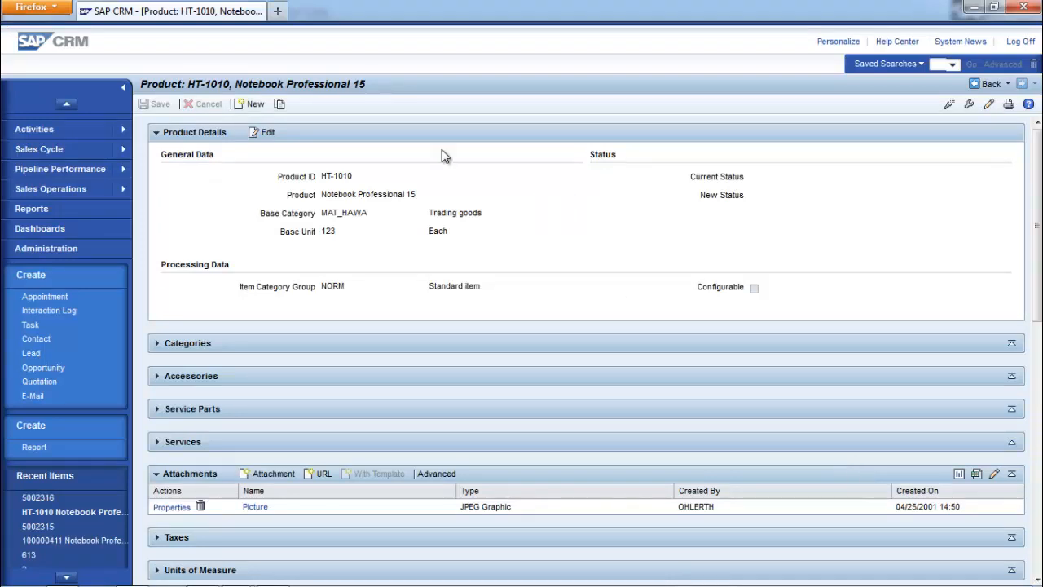
# Step: In the SAP CRM web client, copy product HT-1010 and assign item category group Z999 to the new product
pyautogui.click(279, 104)
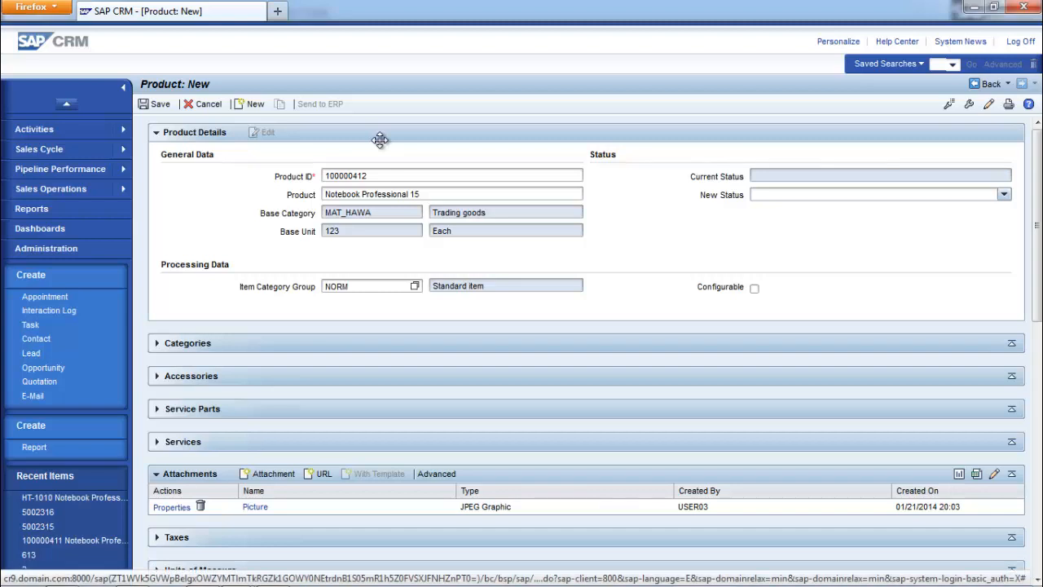
pyautogui.click(414, 287)
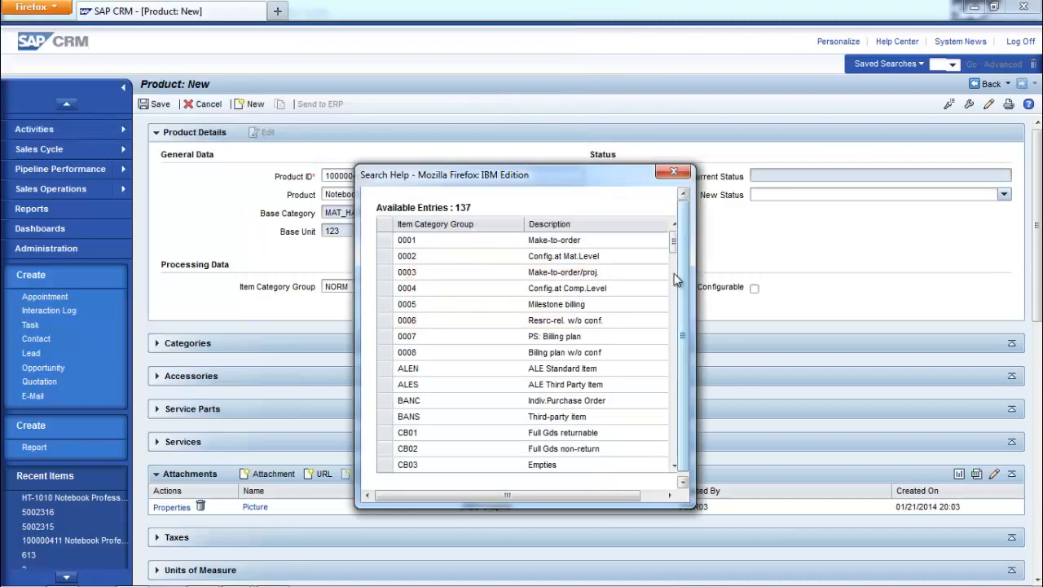
pyautogui.moveTo(671, 245); pyautogui.dragTo(673, 375)
pyautogui.scroll(-3, 667, 409)
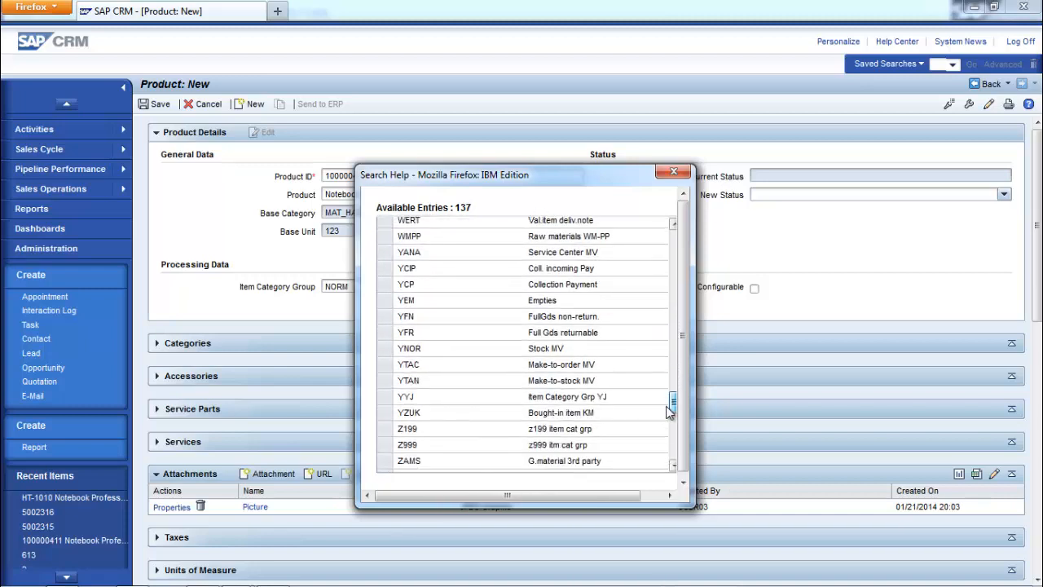
pyautogui.scroll(-1, 666, 409)
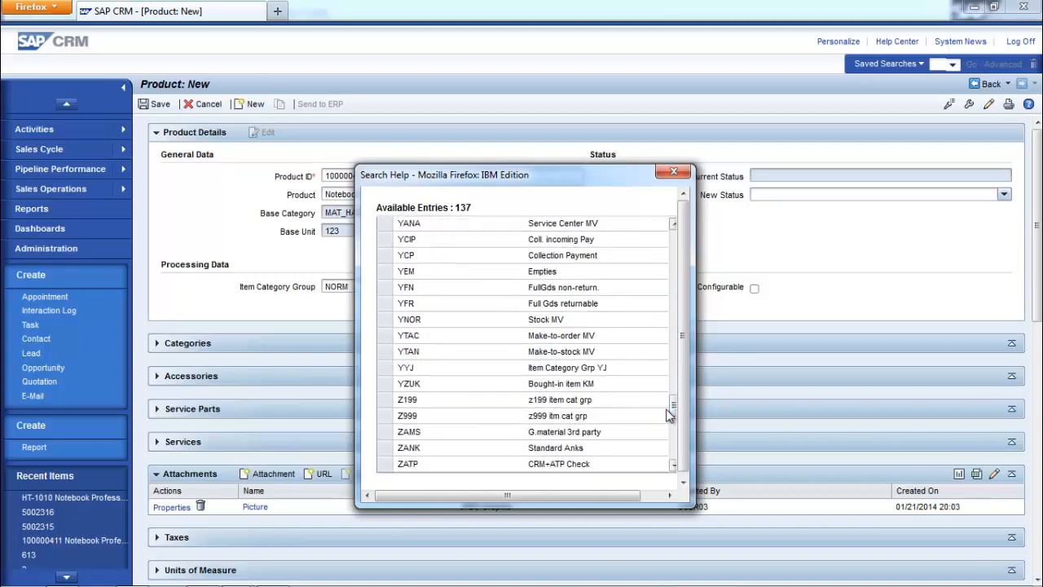
pyautogui.click(386, 420)
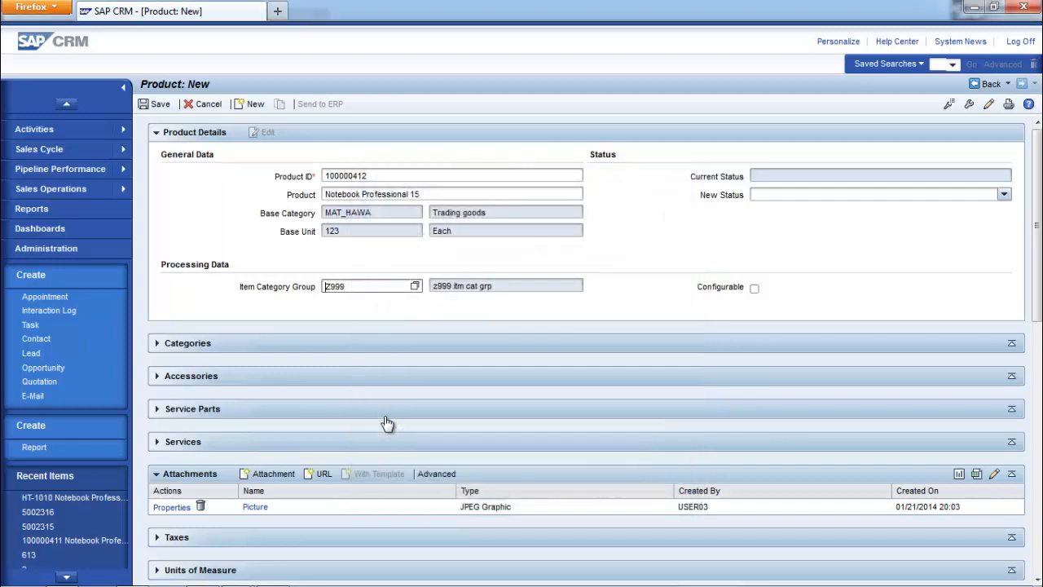
# Step: Select the new product's ID for reuse and save the product with item category group Z999
pyautogui.moveTo(396, 174); pyautogui.dragTo(267, 178)
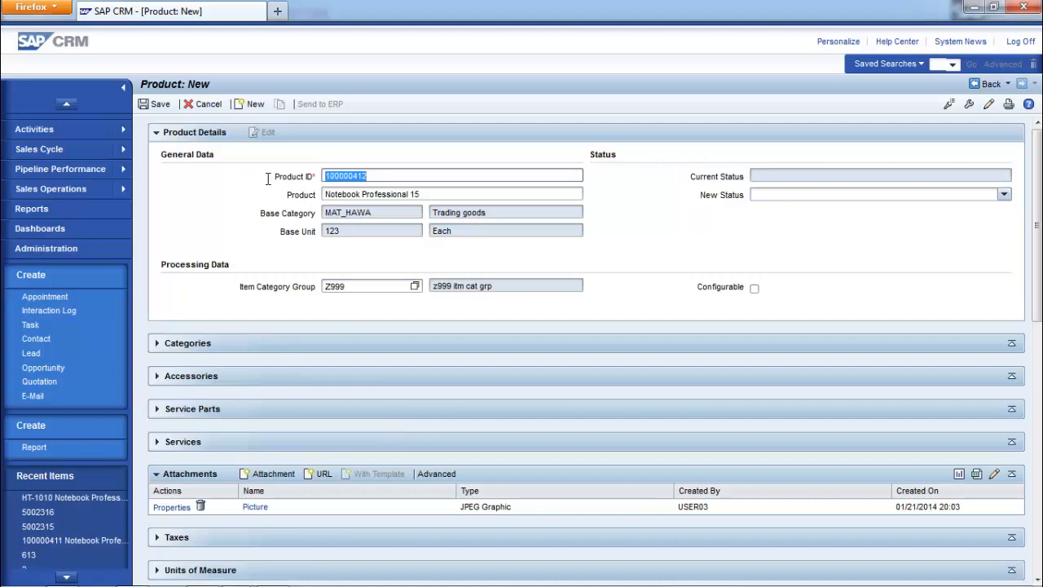
pyautogui.click(159, 105)
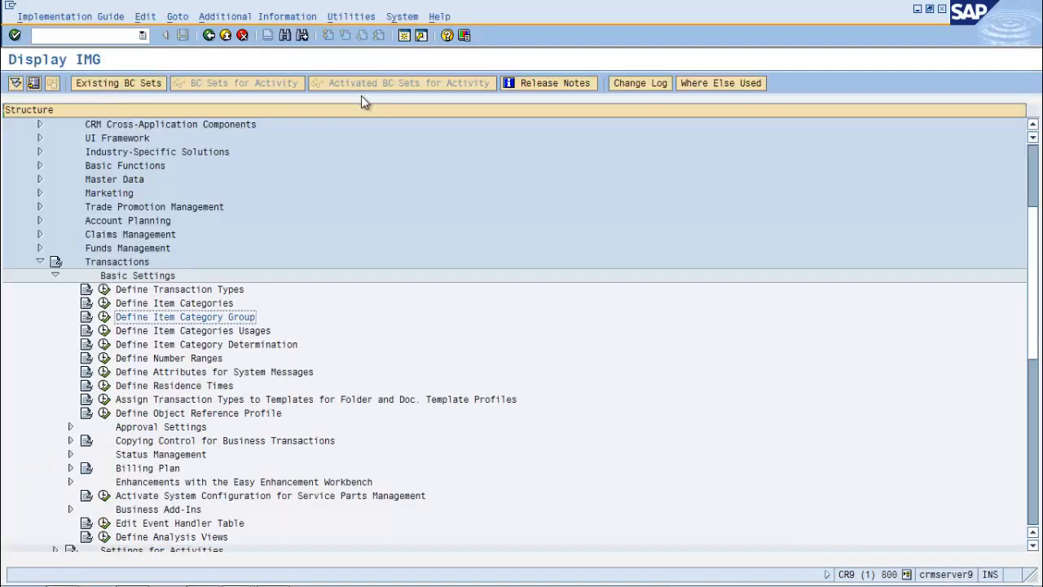
# Step: In the SAP GUI implementation guide, start a new item category determination entry for transaction type Z999 and item category group Z999
pyautogui.click(103, 343)
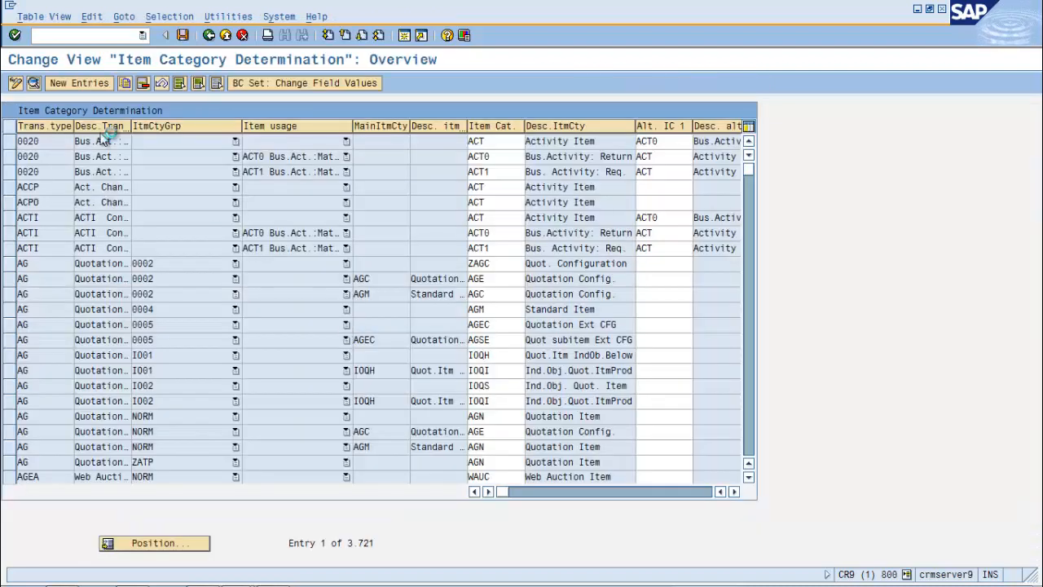
pyautogui.click(68, 84)
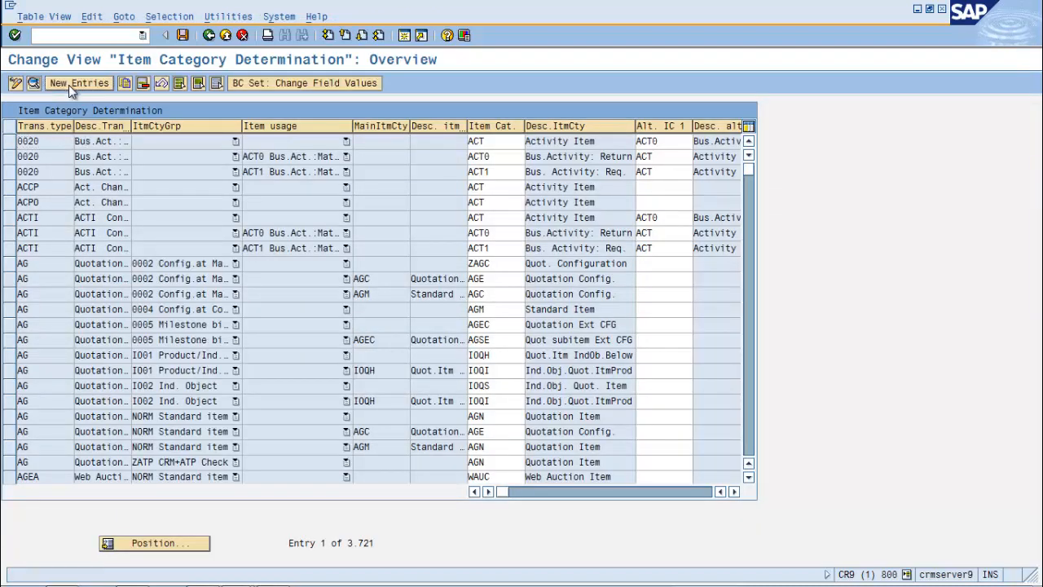
pyautogui.write('z9')
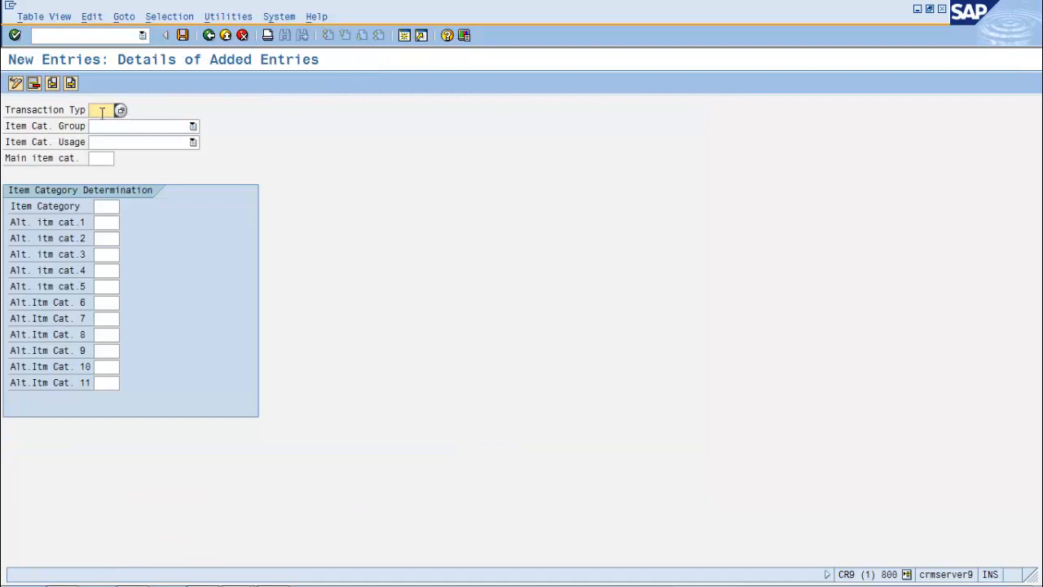
pyautogui.write('99')
pyautogui.press('Tab')
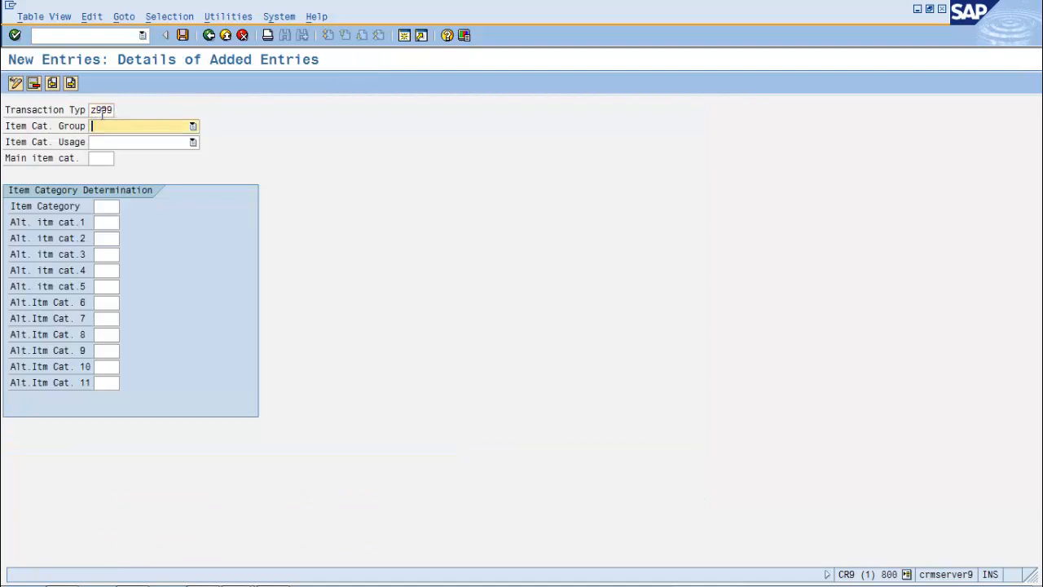
pyautogui.click(141, 128)
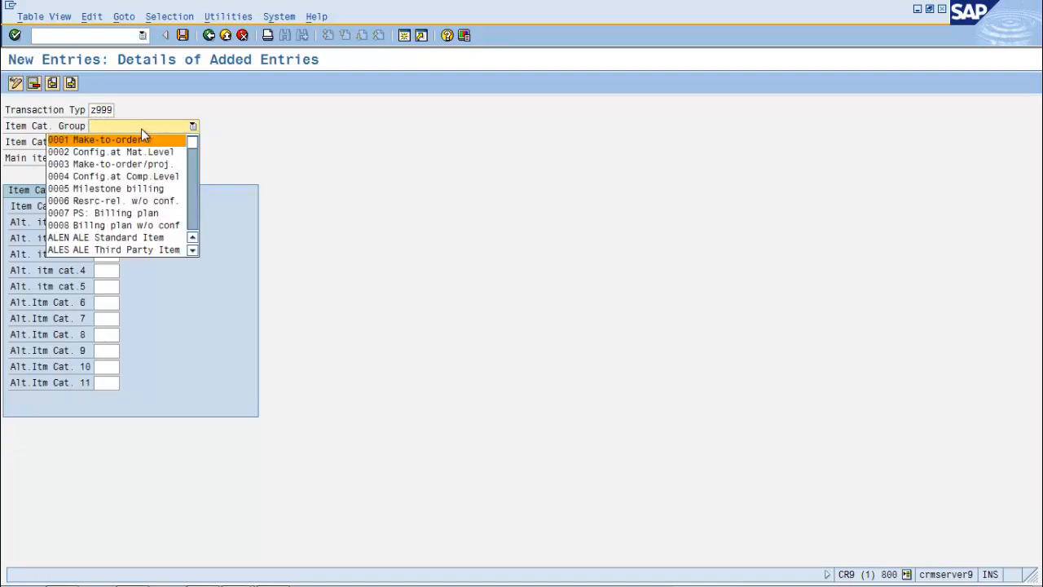
pyautogui.moveTo(193, 152); pyautogui.dragTo(173, 212)
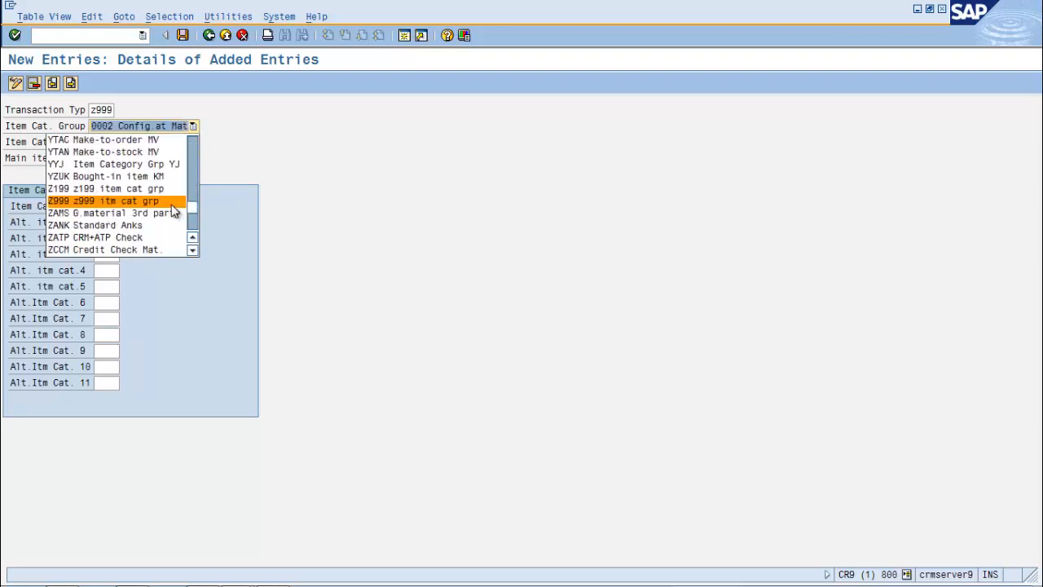
pyautogui.click(172, 203)
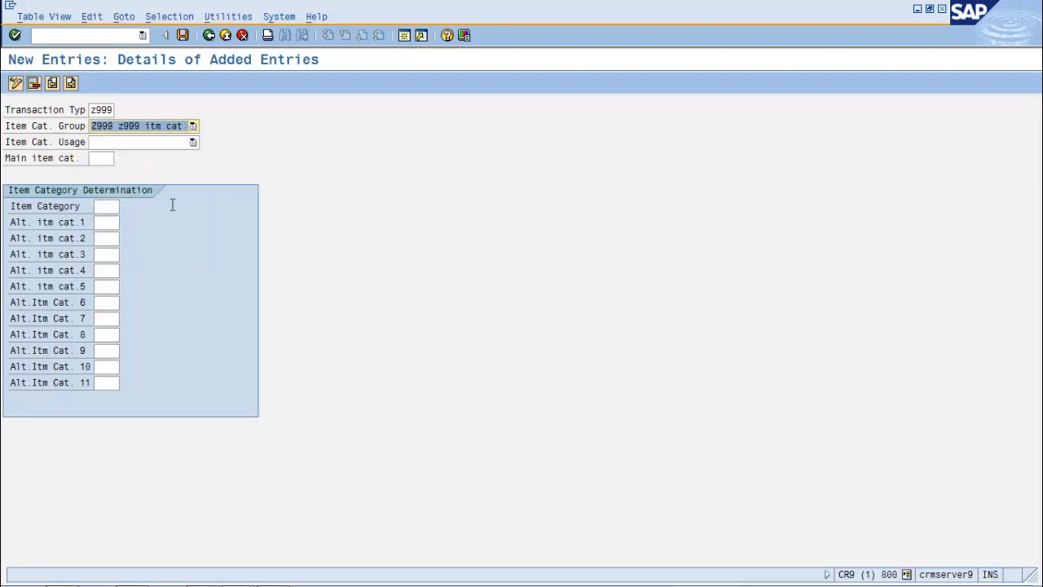
# Step: Assign item category Z999 to the determination entry and save it under customizing request CR9K900006
pyautogui.click(108, 207)
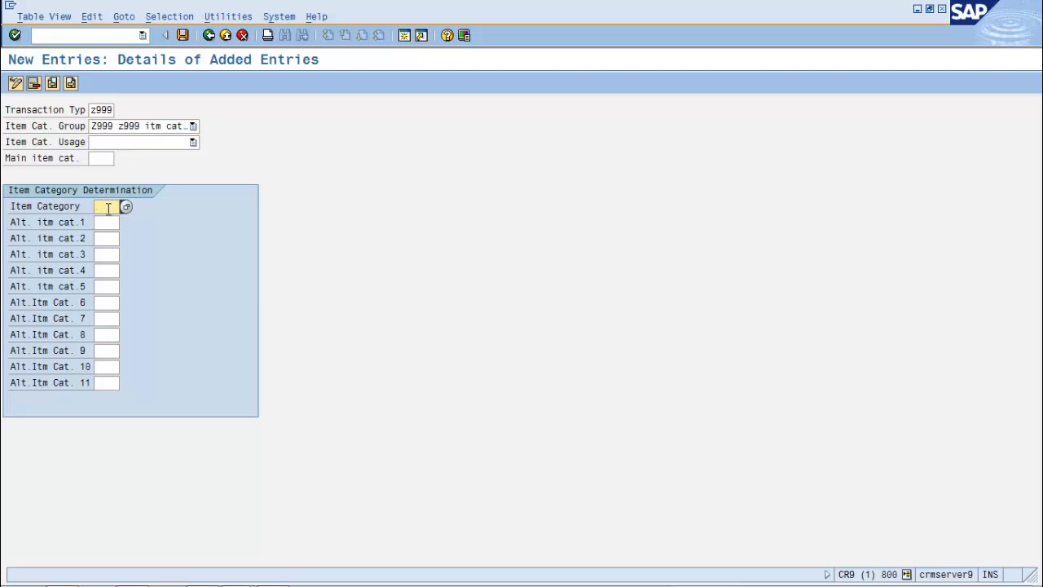
pyautogui.write('z999')
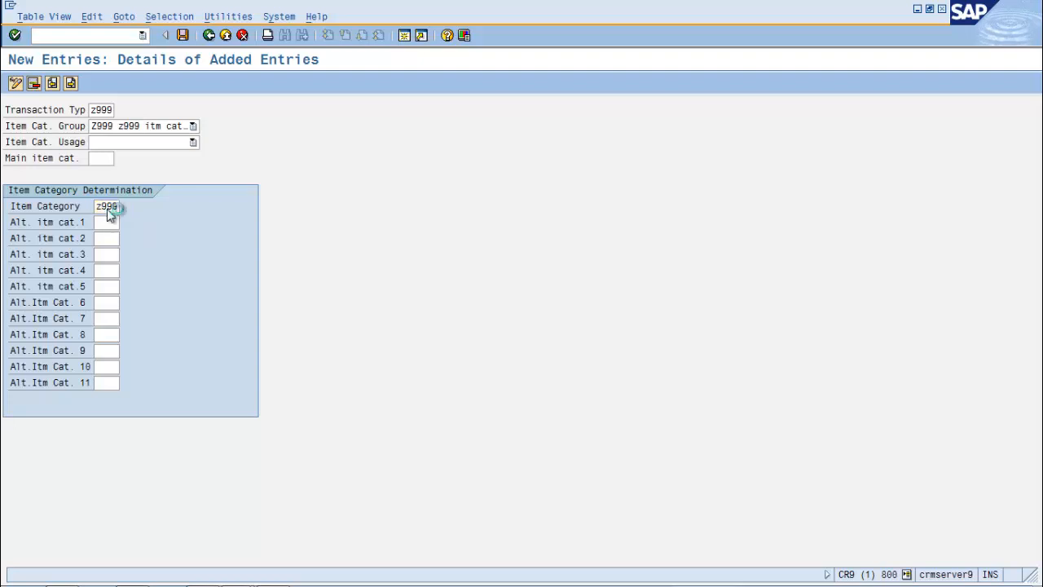
pyautogui.press('Return')
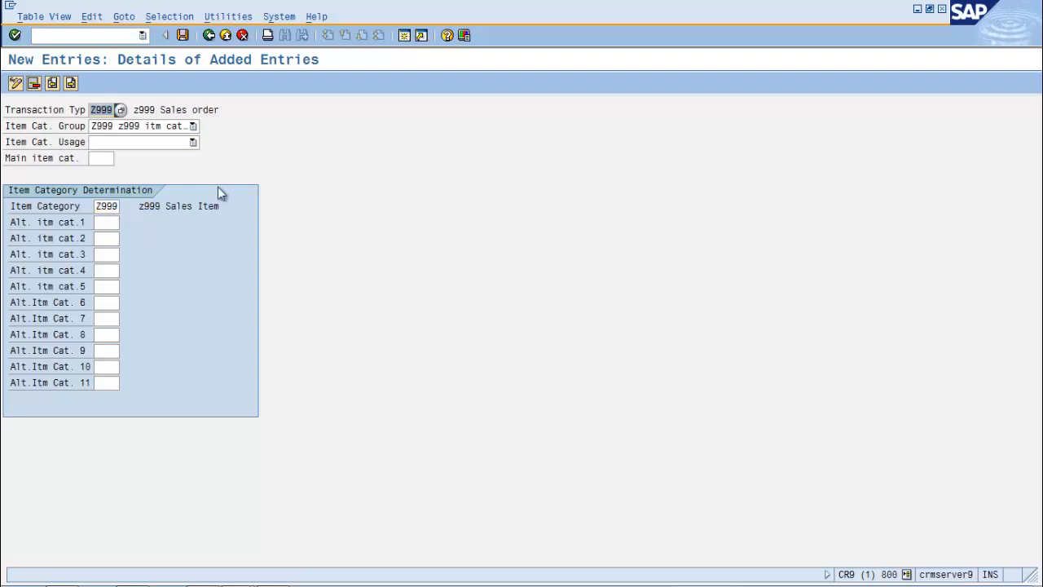
pyautogui.click(183, 35)
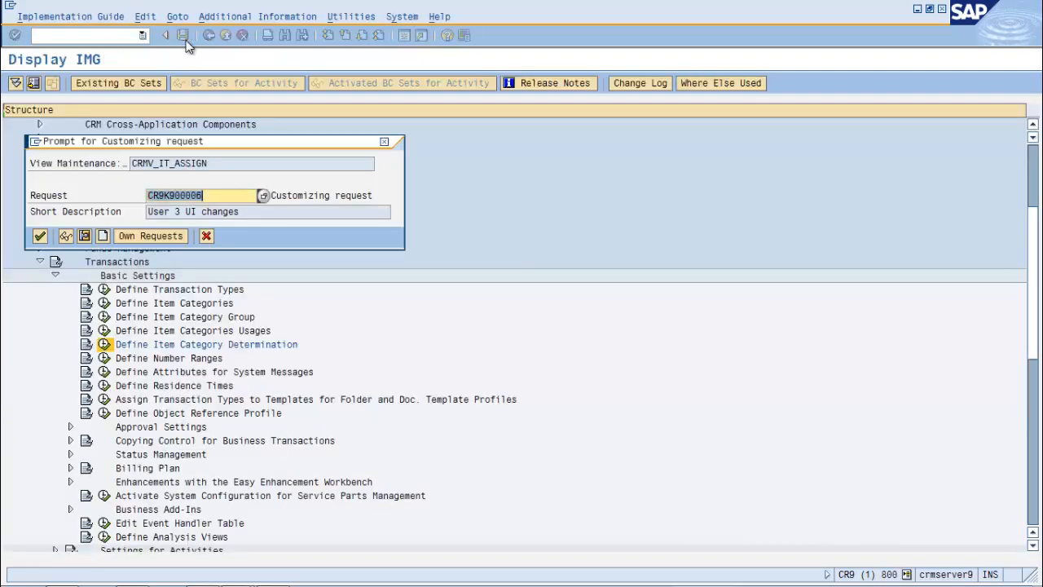
pyautogui.click(40, 237)
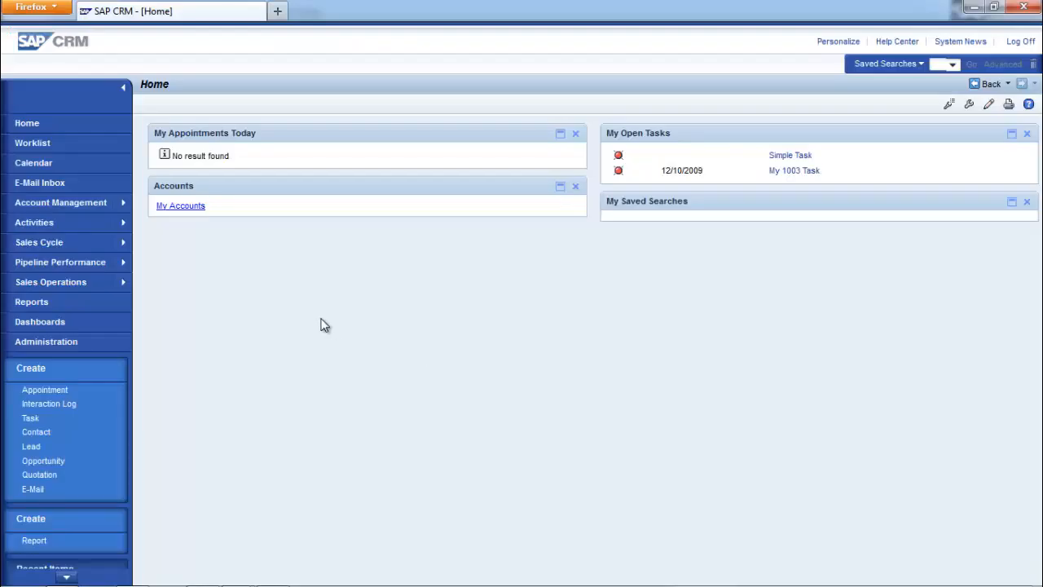
# Step: In the SAP CRM web client, create a new sales order with transaction type Z999
pyautogui.moveTo(127, 241)
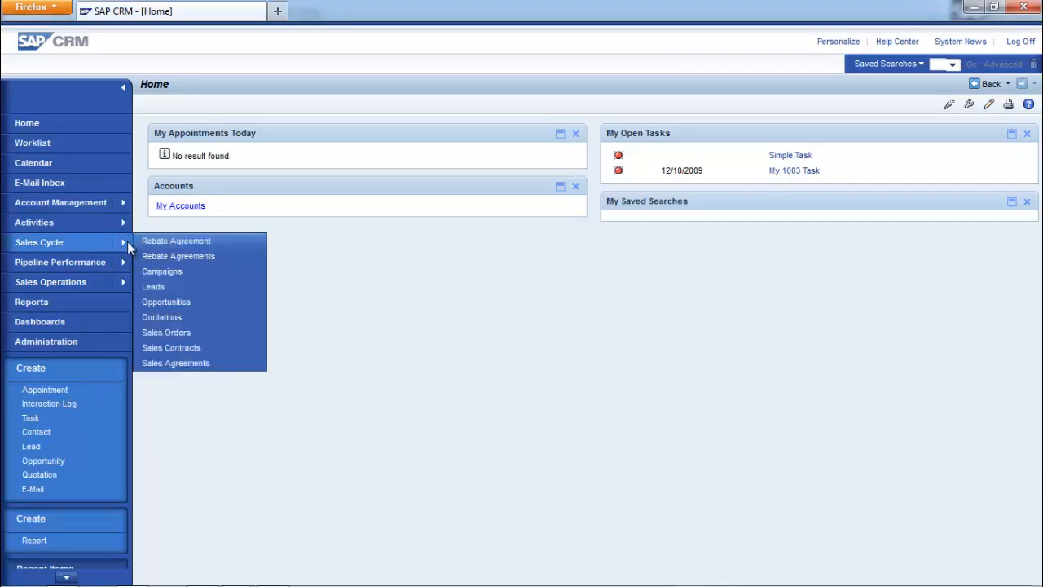
pyautogui.click(161, 334)
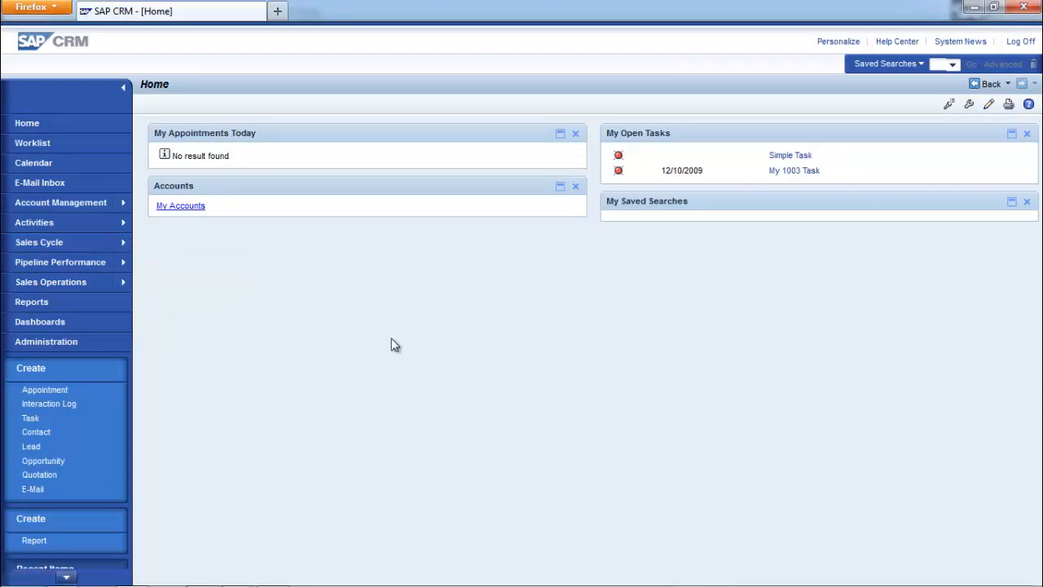
pyautogui.click(171, 337)
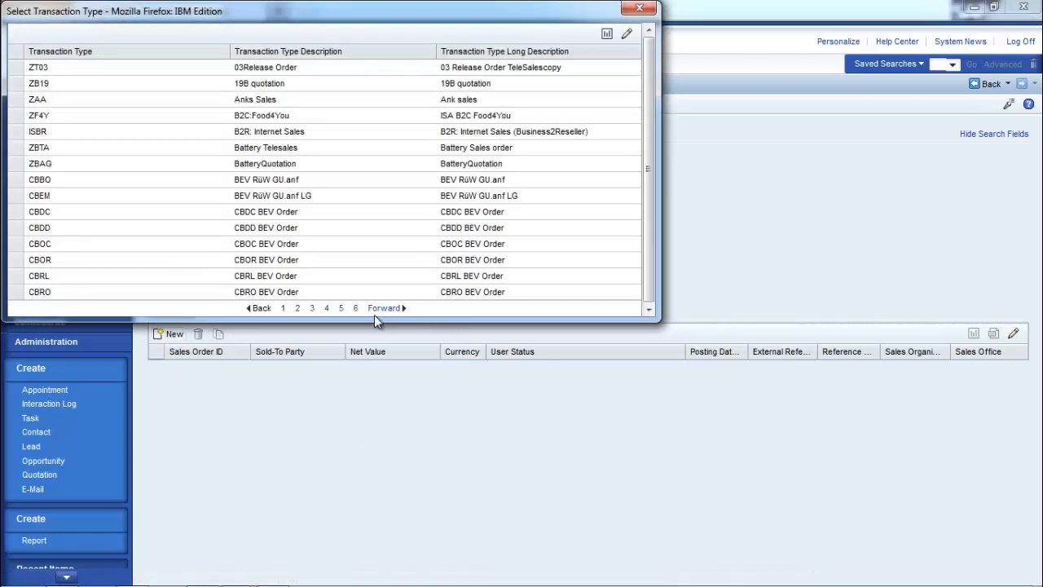
pyautogui.click(356, 310)
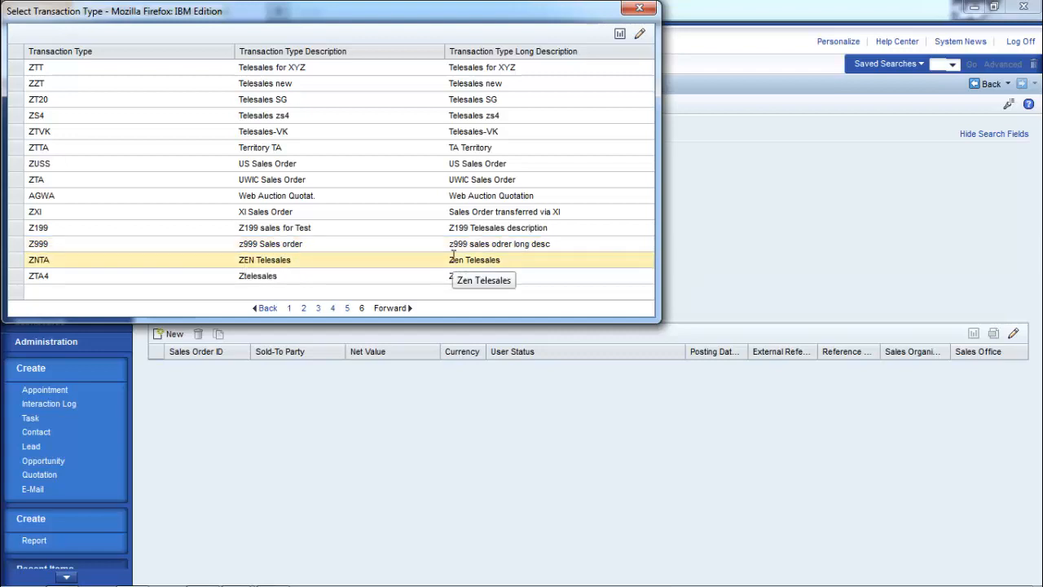
pyautogui.click(18, 251)
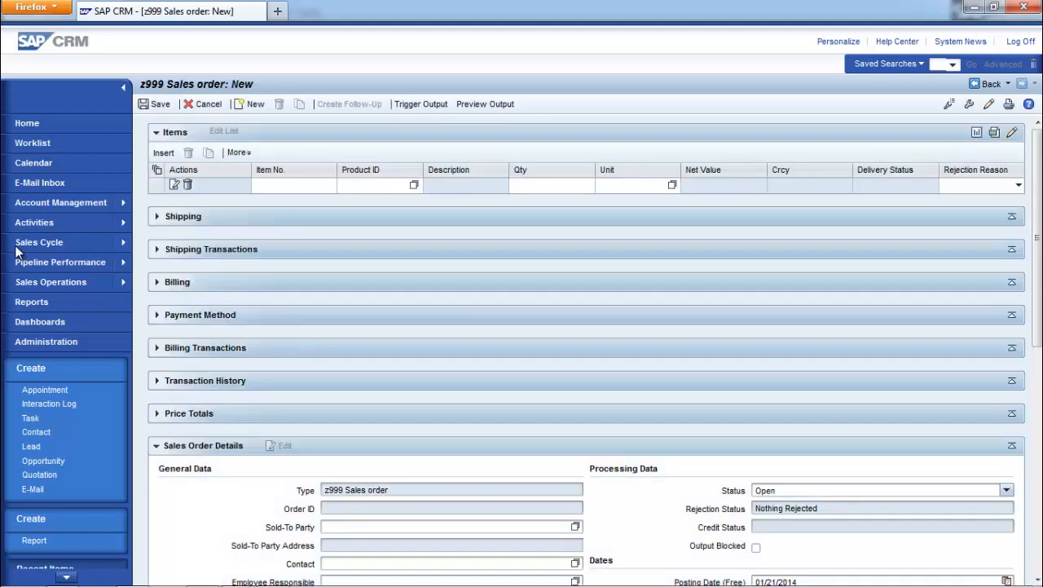
# Step: Add product 100000412 as the first item of the sales order
pyautogui.click(348, 184)
pyautogui.write('100000412')
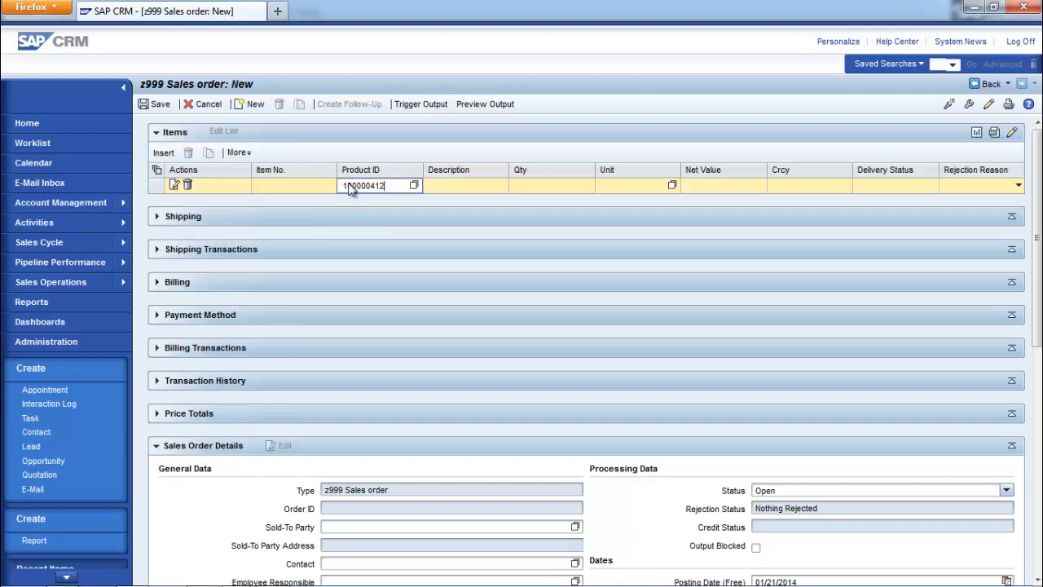
pyautogui.press('Return')
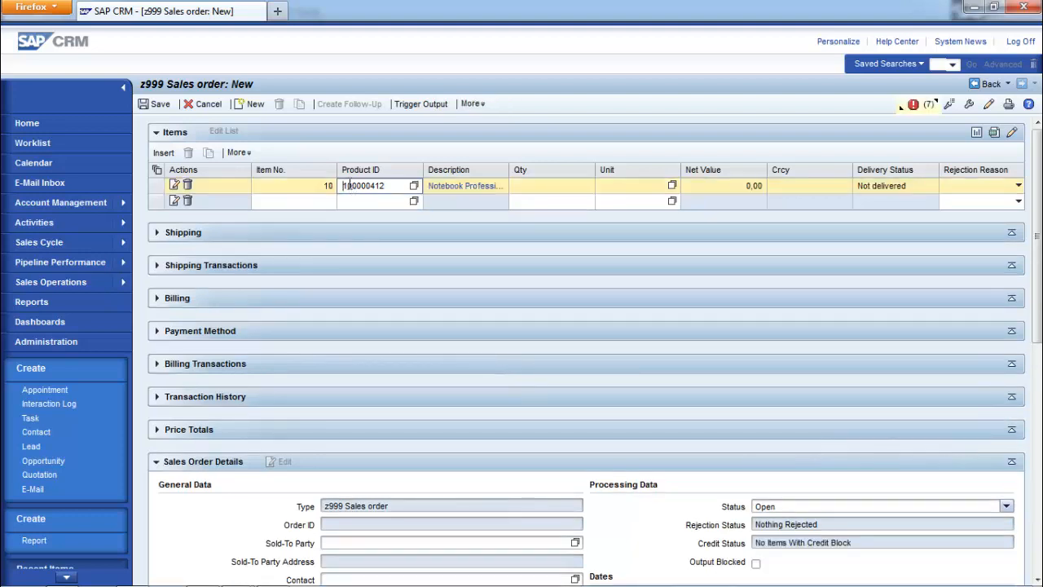
# Step: Add the Item Category column to the order's items table and check the item category determined for the product
pyautogui.click(1011, 134)
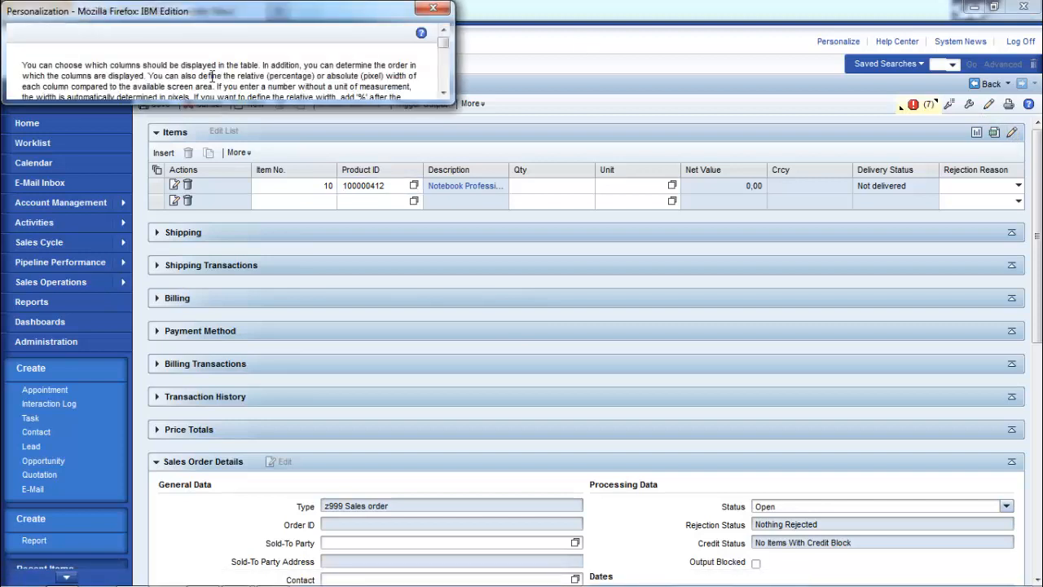
pyautogui.click(33, 290)
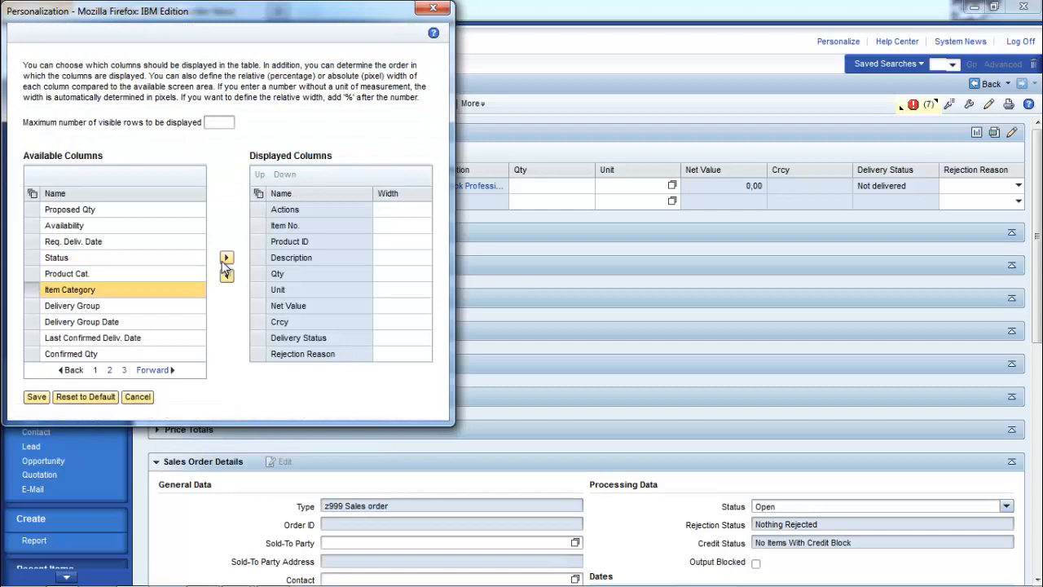
pyautogui.click(225, 260)
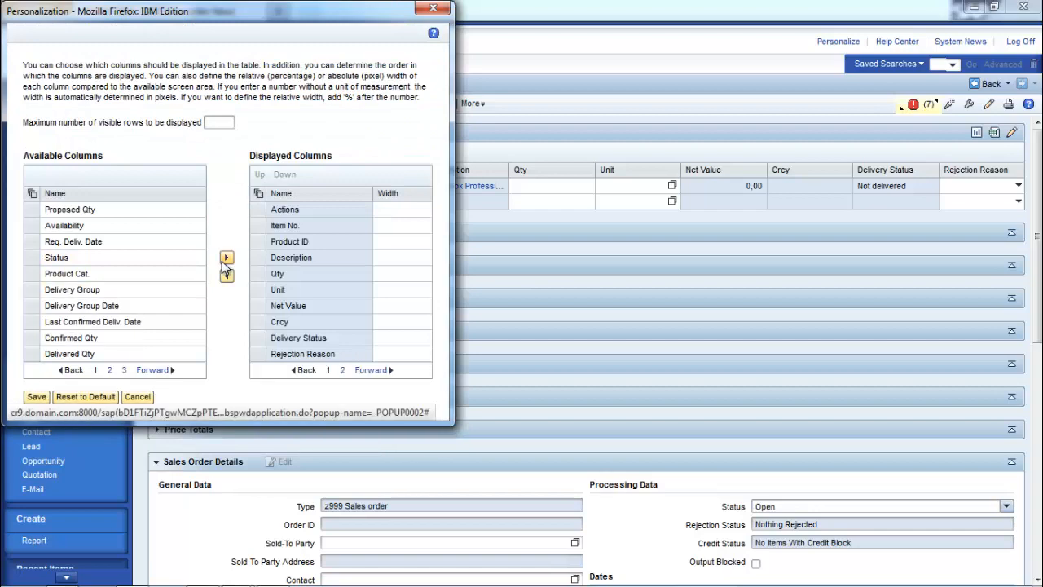
pyautogui.click(36, 394)
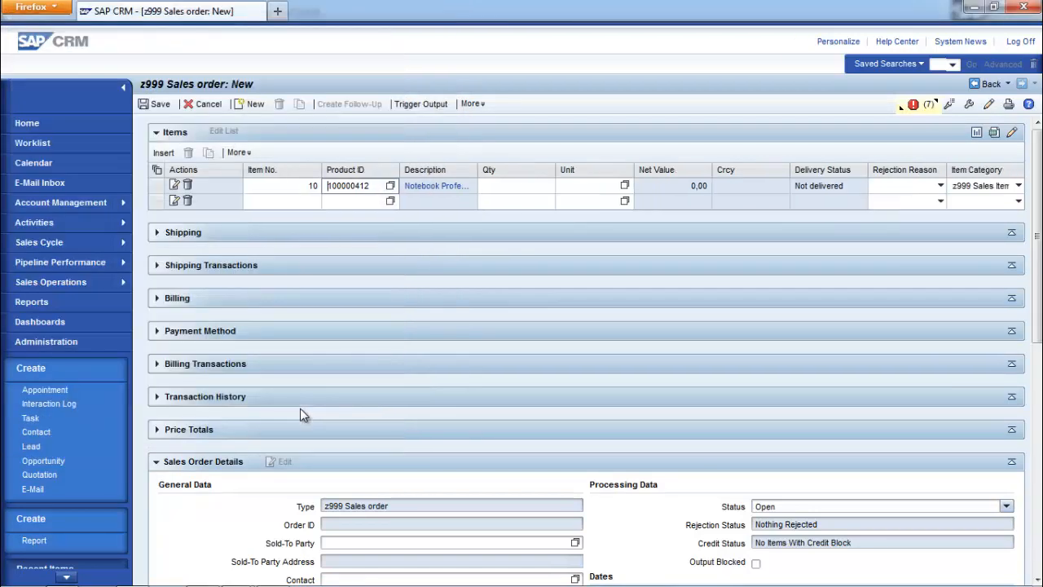
pyautogui.click(996, 188)
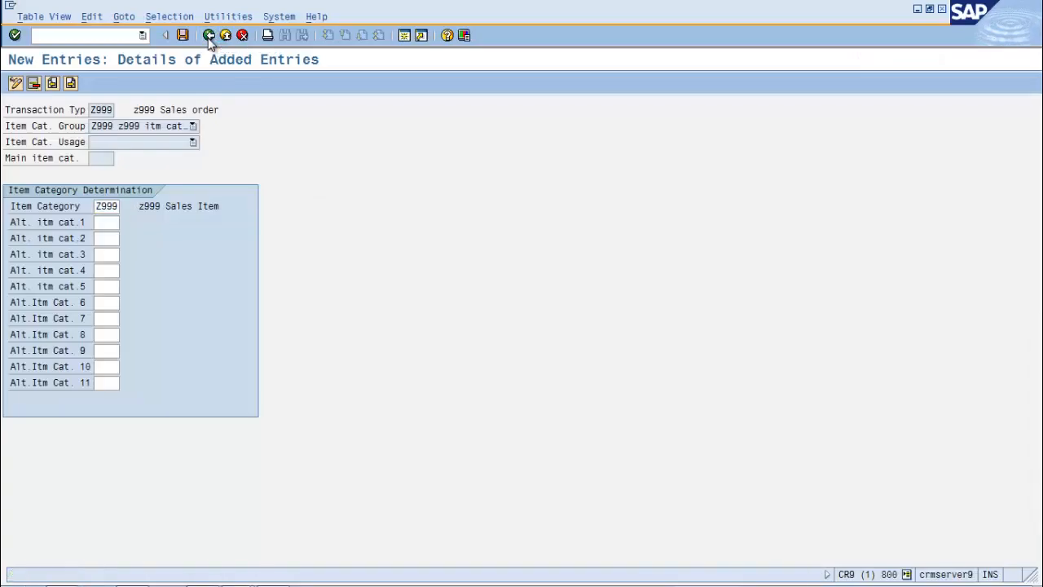
# Step: Back in SAP GUI, return to the item category determination overview and select the Z999 entry for review
pyautogui.click(209, 36)
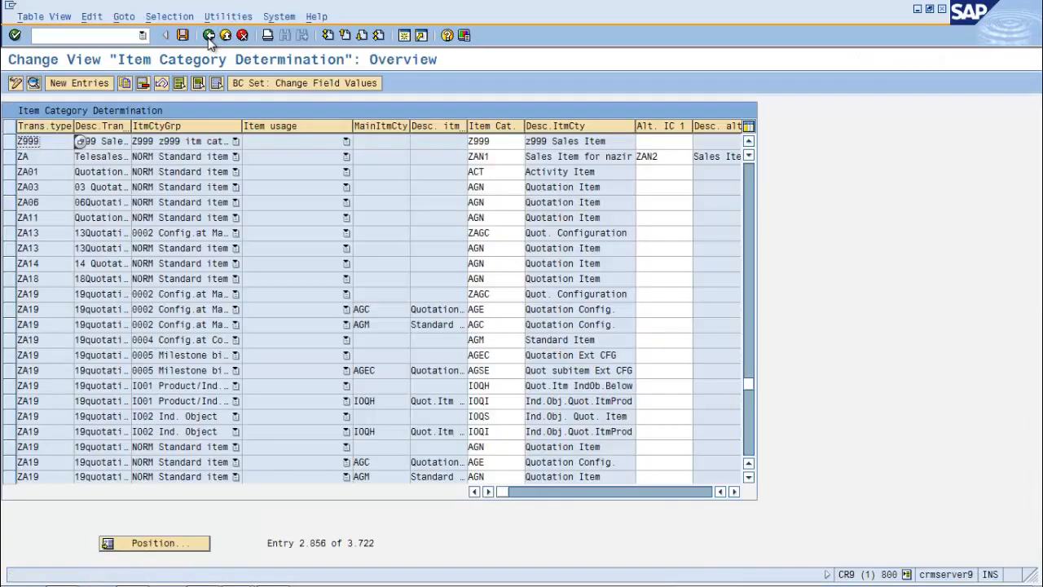
pyautogui.click(10, 144)
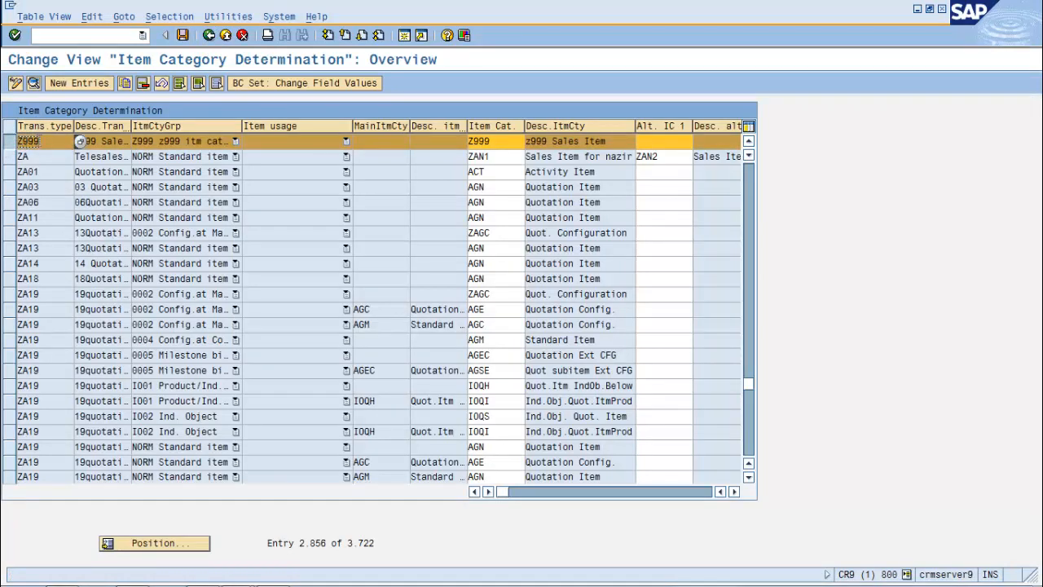
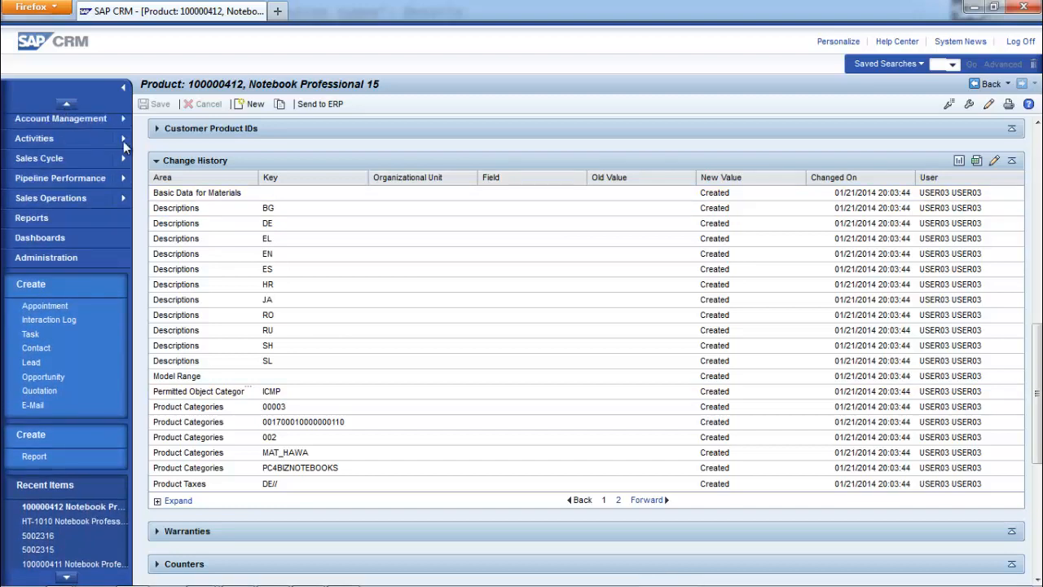
# Step: Switch to the SAP CRM web client, open the sales orders search and set its first criterion to Created By
pyautogui.moveTo(123, 159)
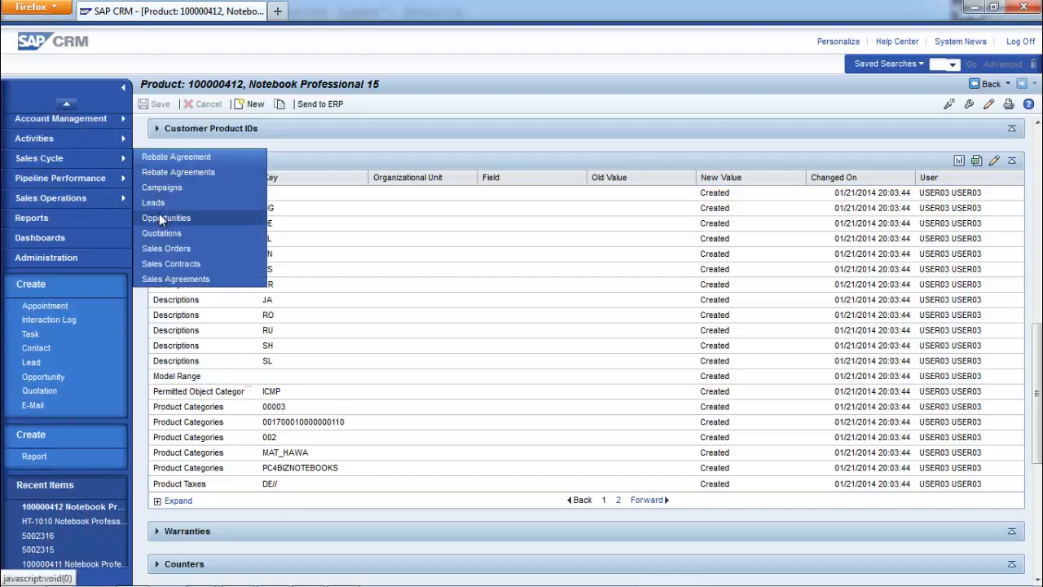
pyautogui.click(169, 253)
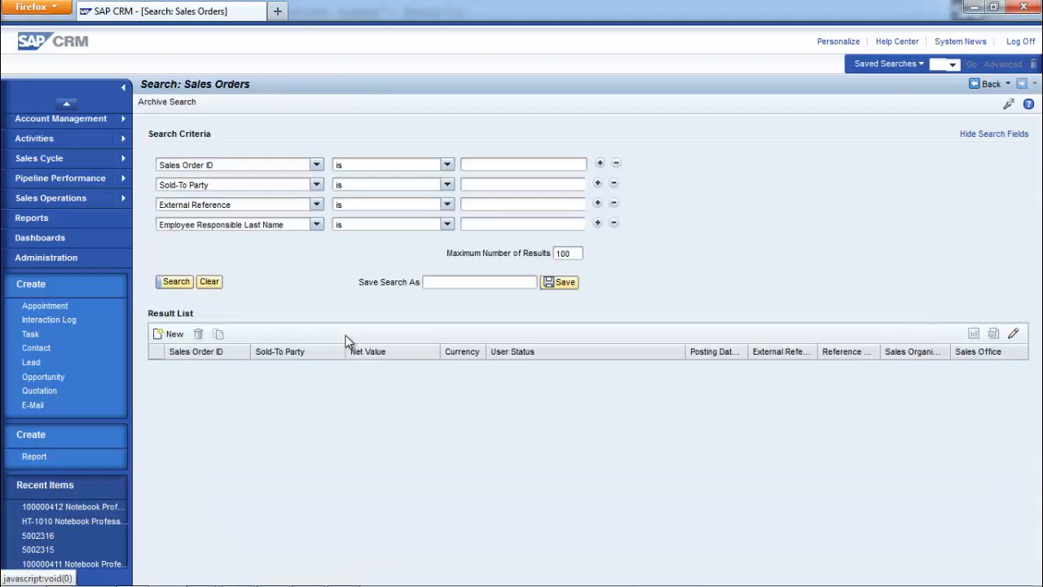
pyautogui.click(316, 165)
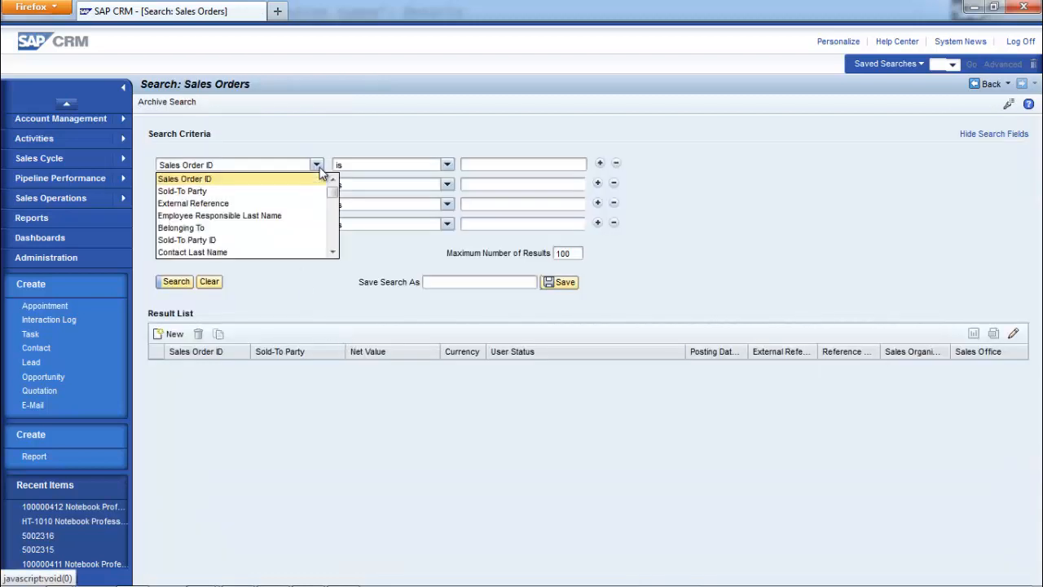
pyautogui.scroll(-8, 289, 211)
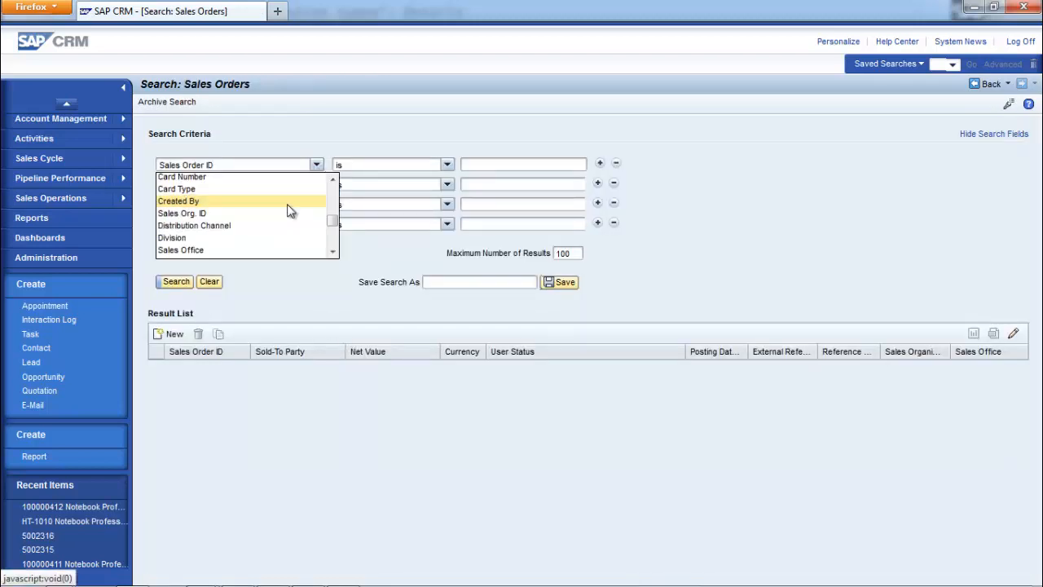
pyautogui.click(286, 202)
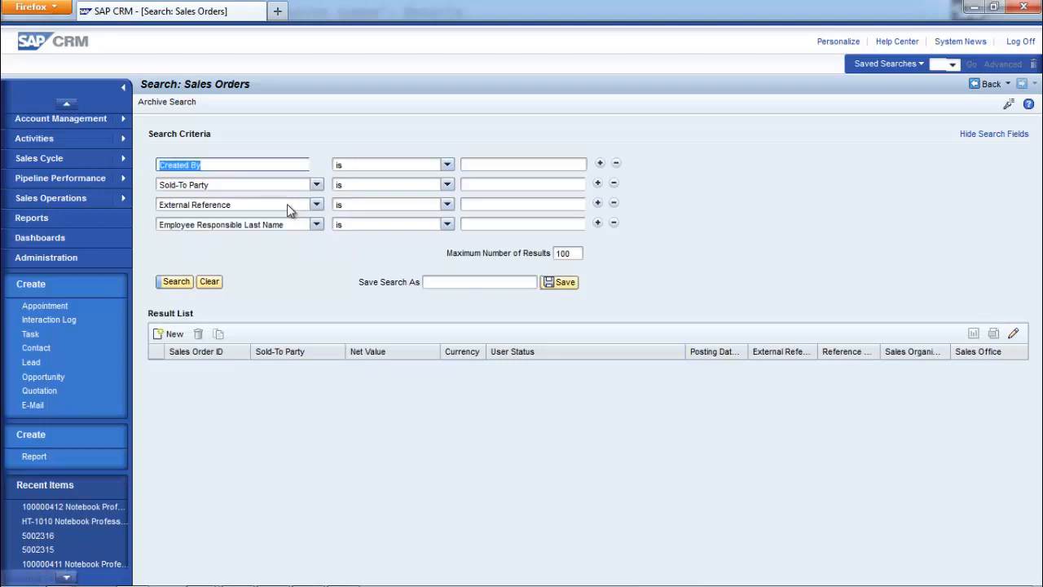
# Step: Search for the sales orders created by USER03 and open the second order in the result list
pyautogui.click(579, 163)
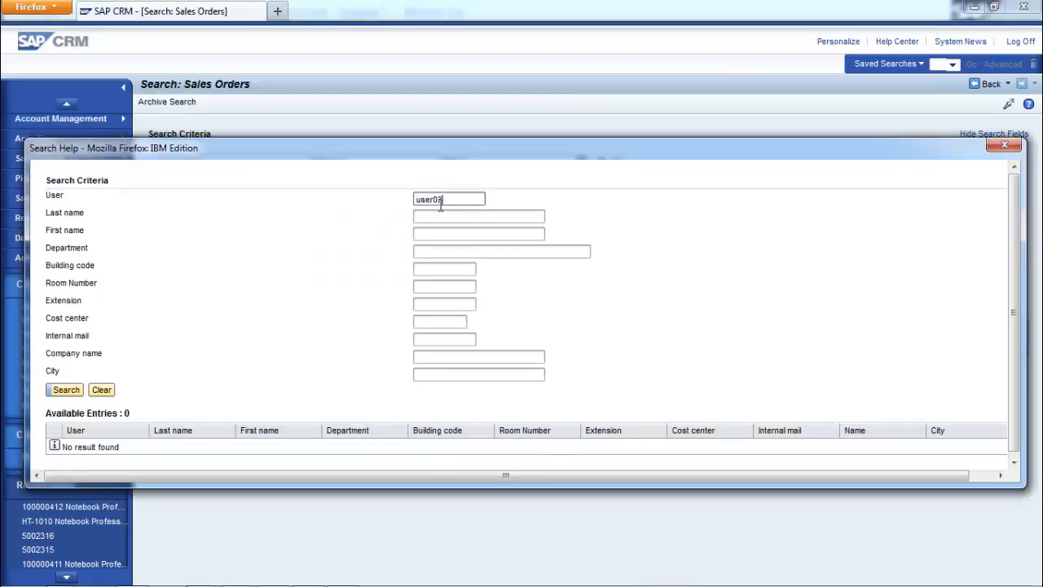
pyautogui.press('Return')
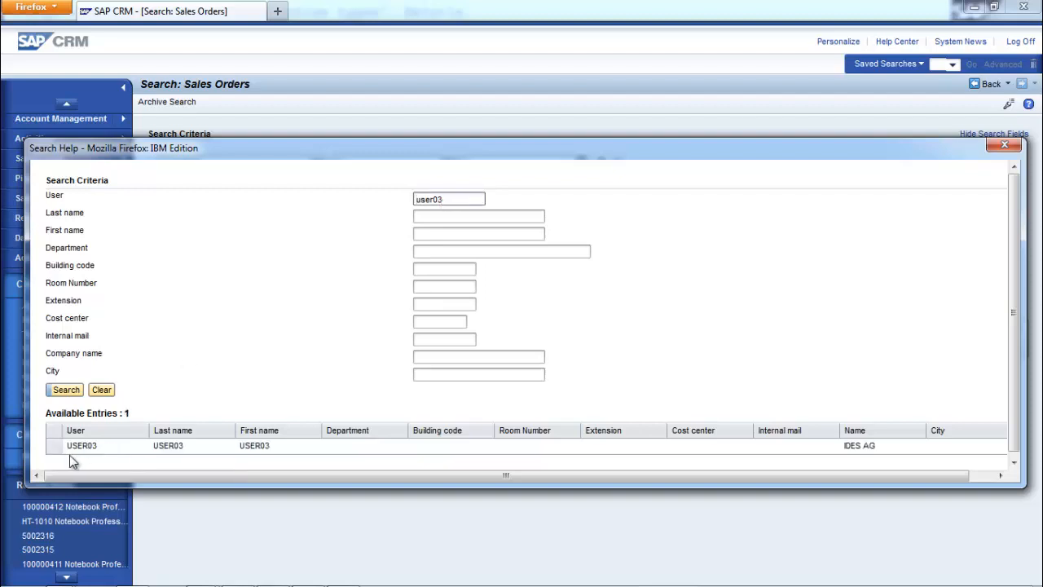
pyautogui.click(52, 450)
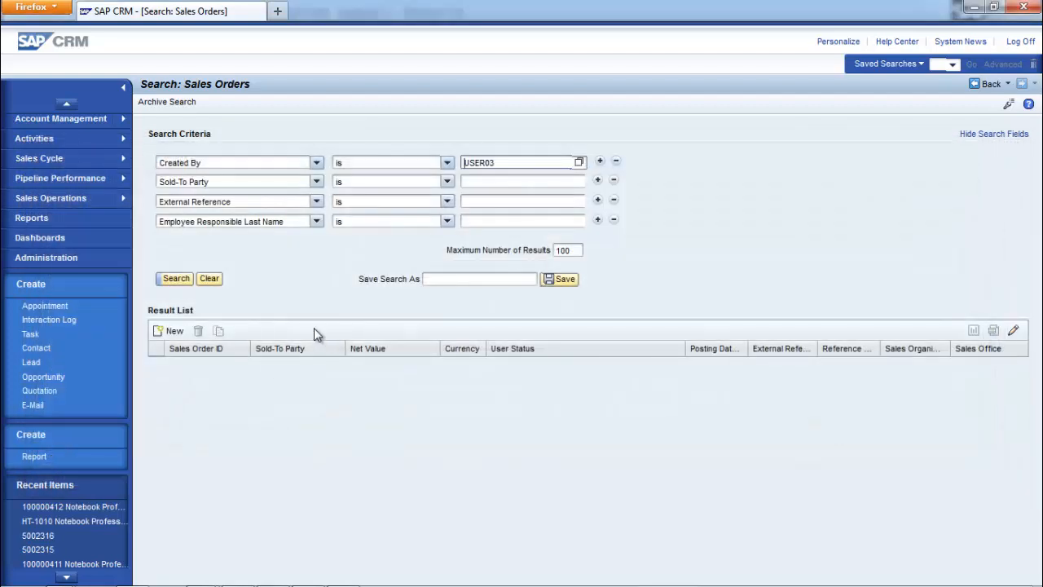
pyautogui.click(175, 279)
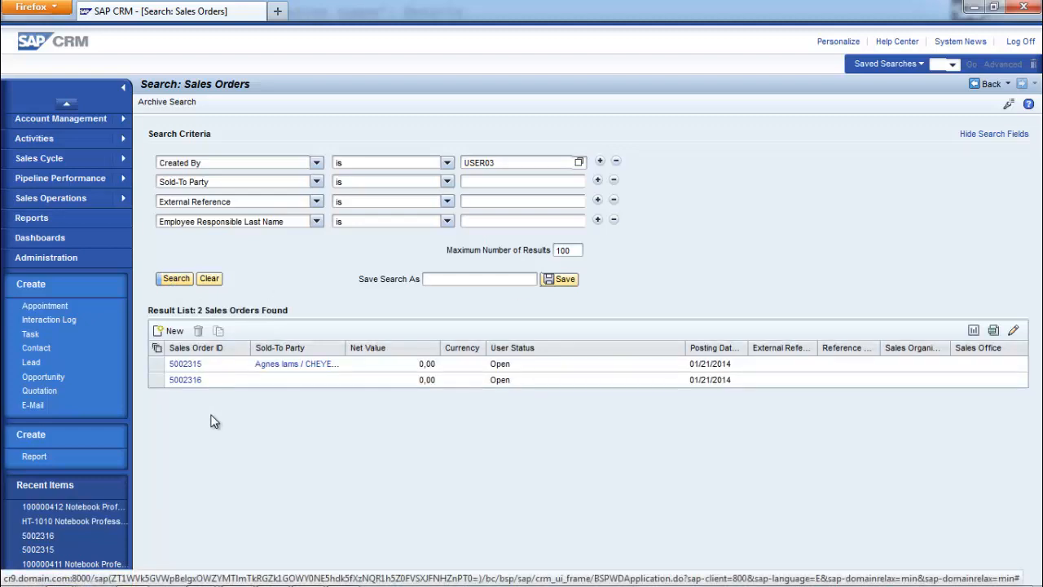
pyautogui.click(184, 380)
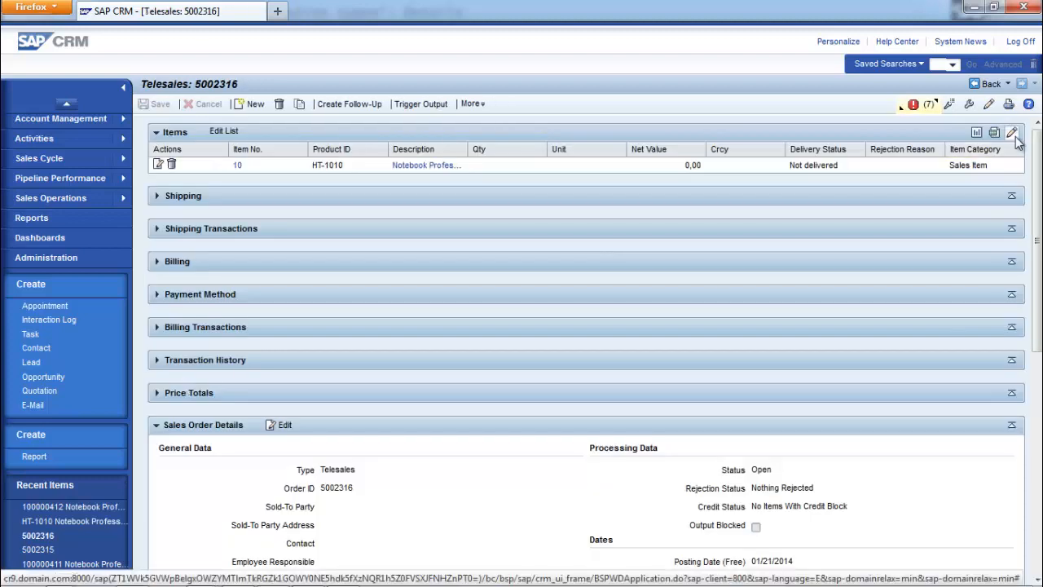
# Step: Personalize the sales order page to display the Change History assignment block and save the personalization
pyautogui.click(990, 104)
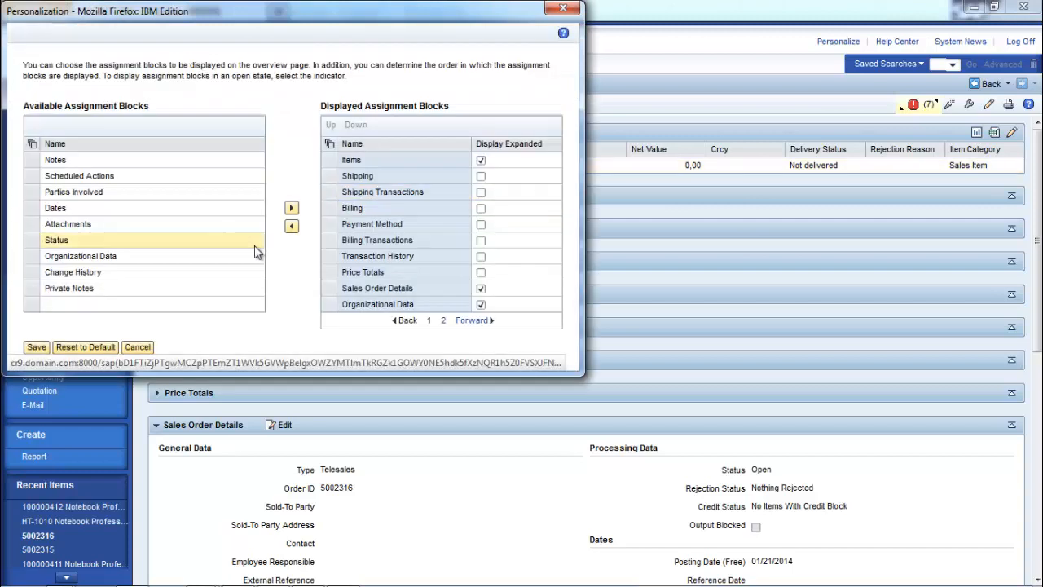
pyautogui.click(37, 274)
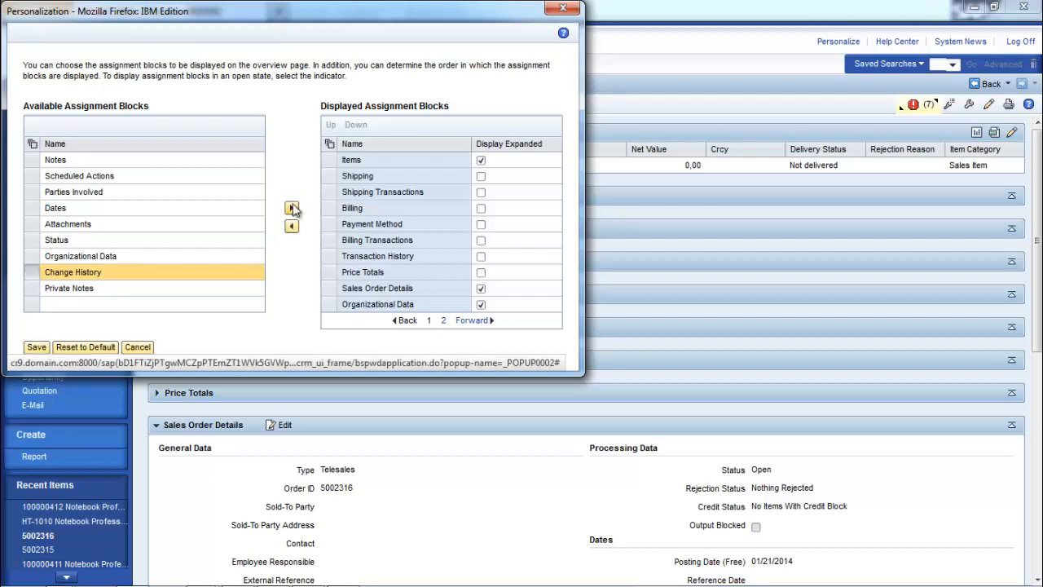
pyautogui.click(292, 209)
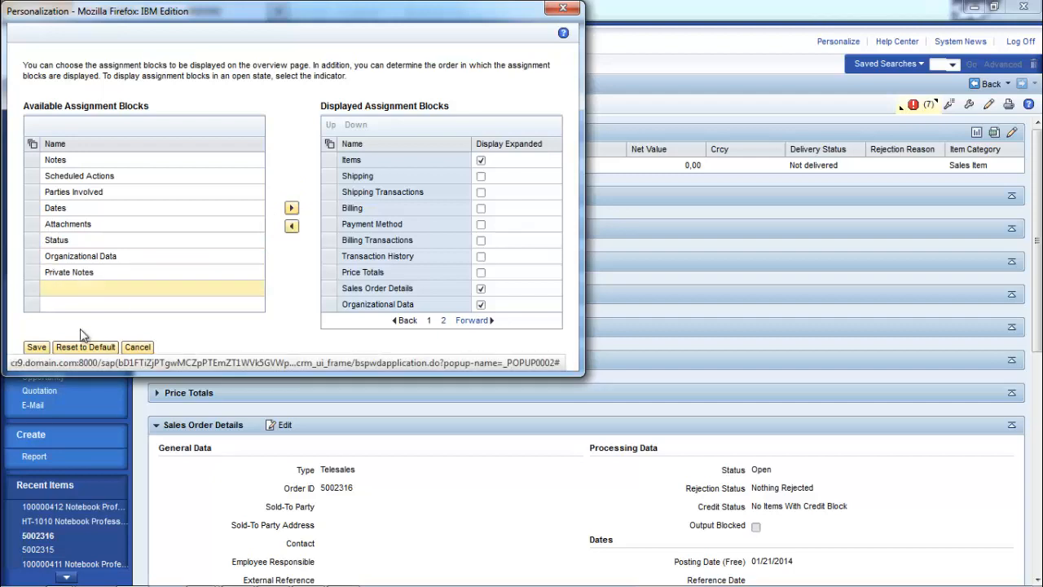
pyautogui.click(37, 349)
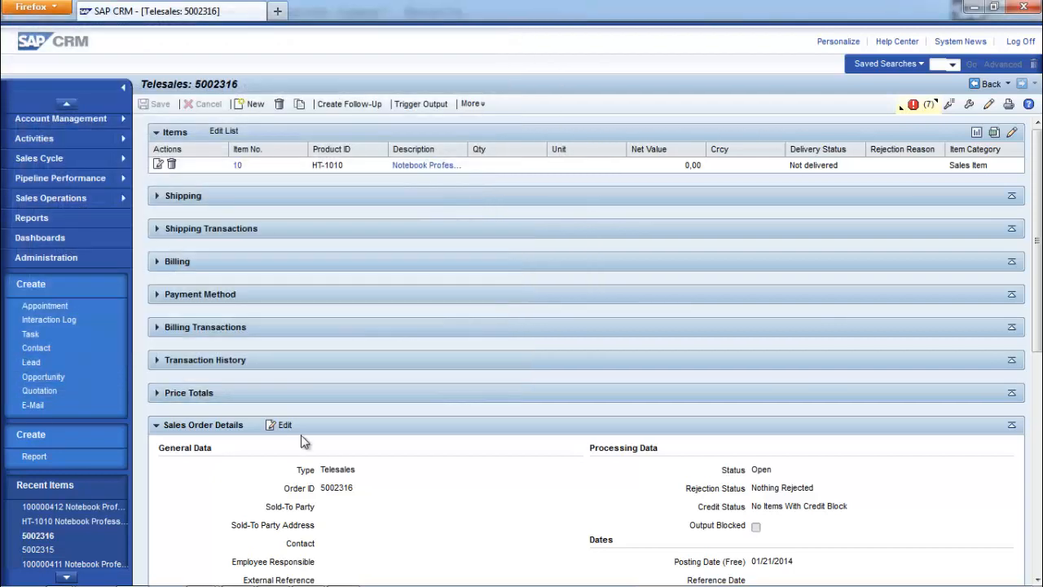
# Step: Move the Change History block up the sales order page to sit directly below Shipping Transactions
pyautogui.middleClick(521, 398)
pyautogui.click(282, 538)
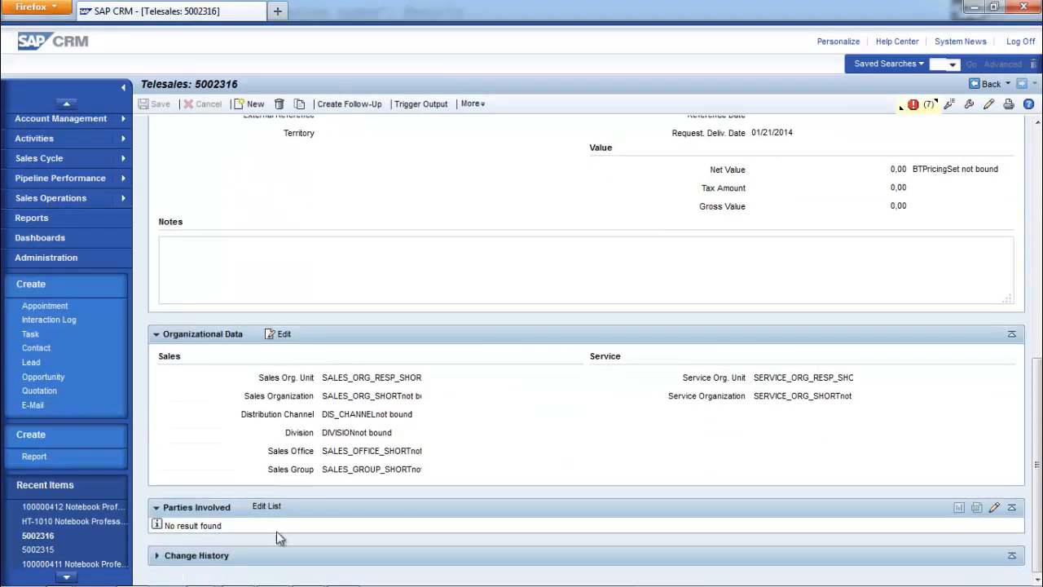
pyautogui.moveTo(218, 558); pyautogui.dragTo(221, 248)
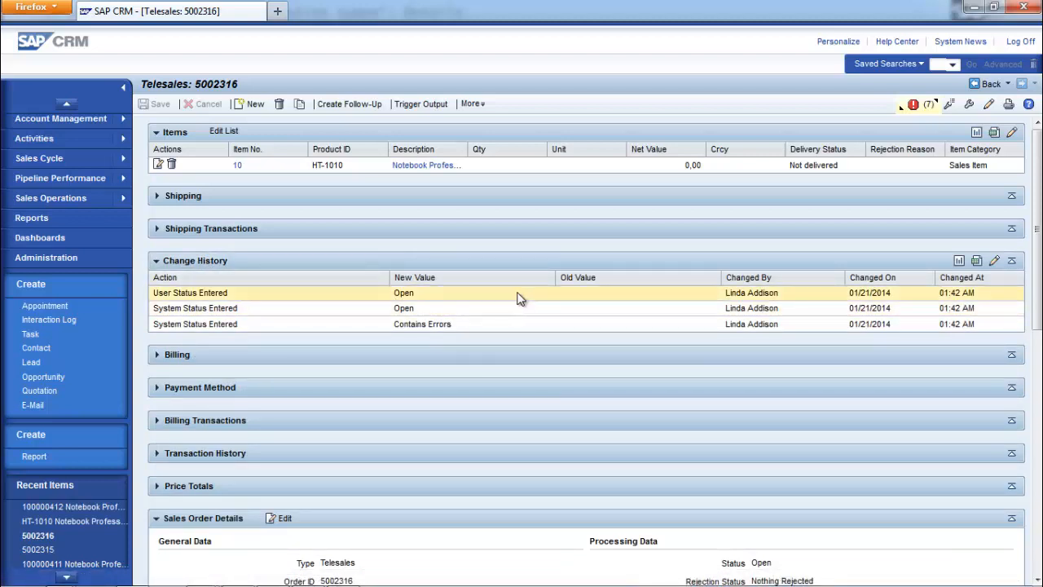
# Step: Examine the filter options of the Changed By and Changed On columns, including the custom date filter, without applying any filter
pyautogui.click(840, 281)
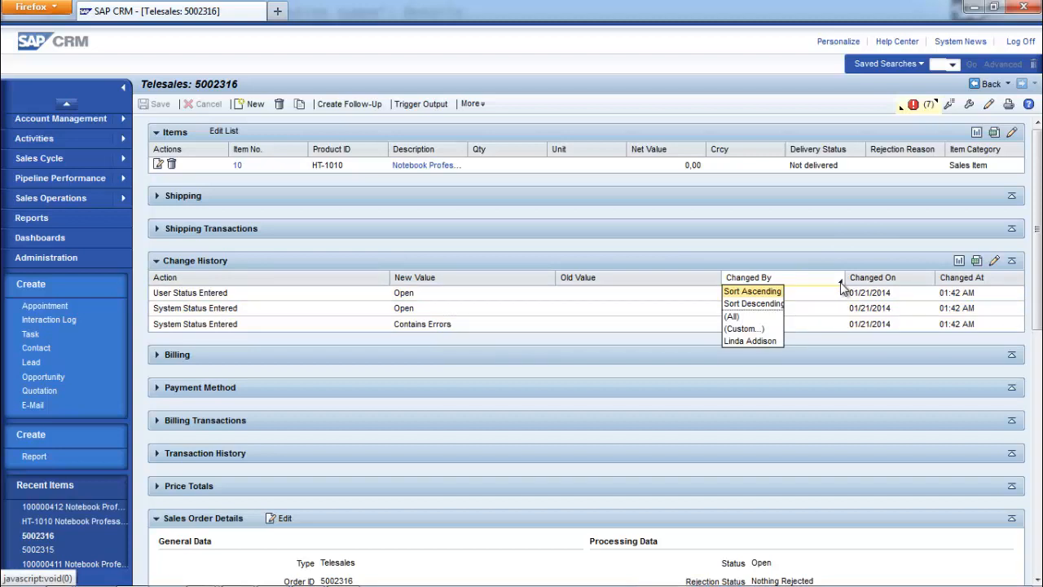
pyautogui.click(928, 282)
pyautogui.click(928, 282)
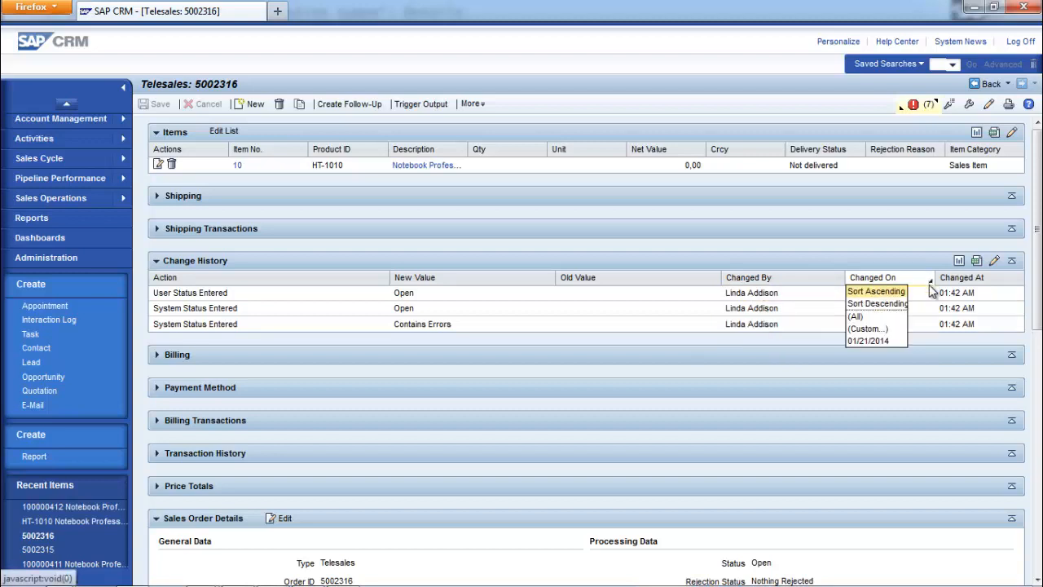
pyautogui.click(872, 328)
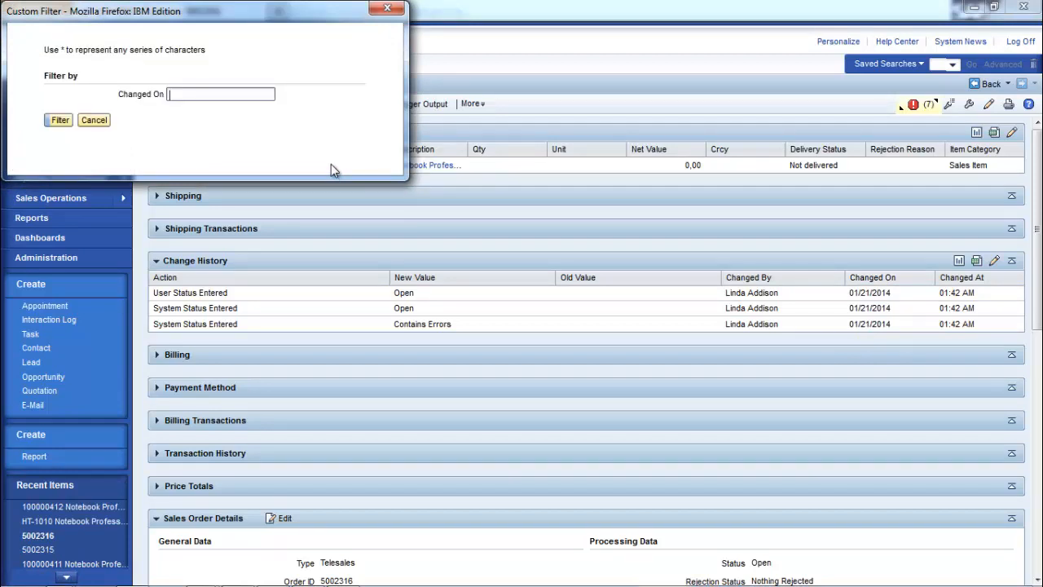
pyautogui.click(99, 121)
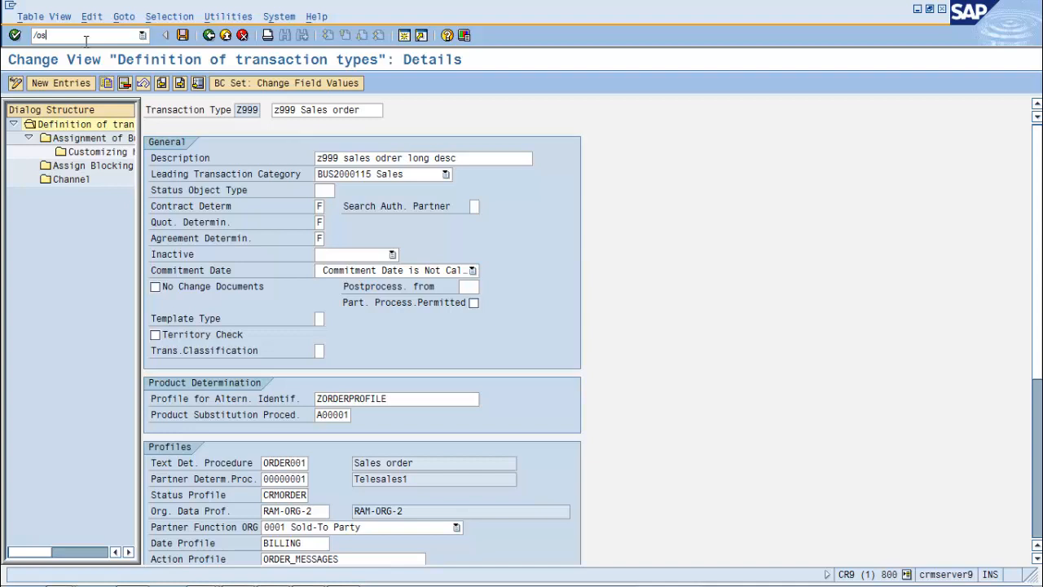
# Step: In SAP GUI, display table CDHDR in the ABAP Dictionary in a new session and inspect its fields and data selection screen
pyautogui.press('Return')
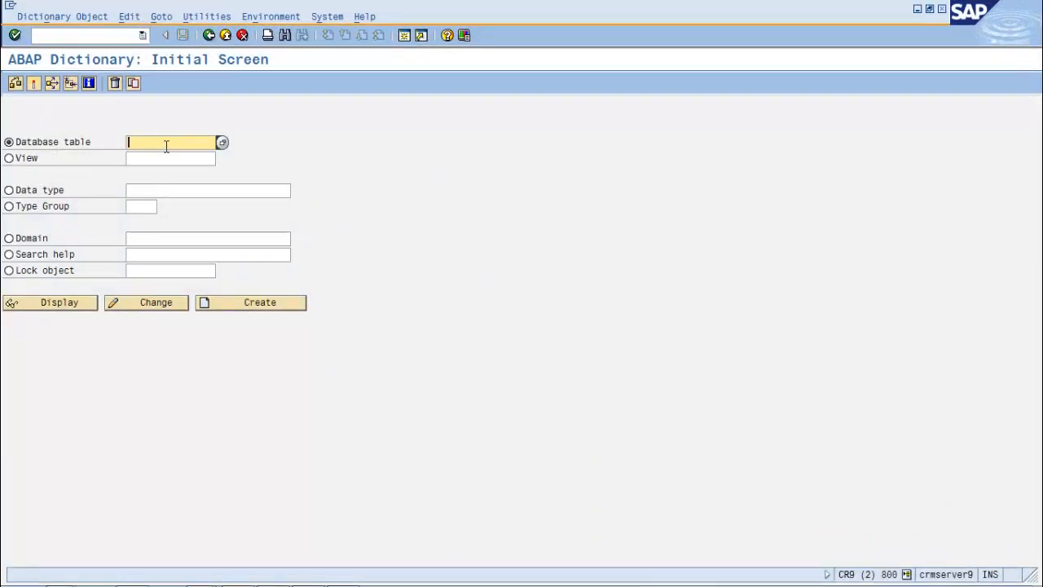
pyautogui.write('cd')
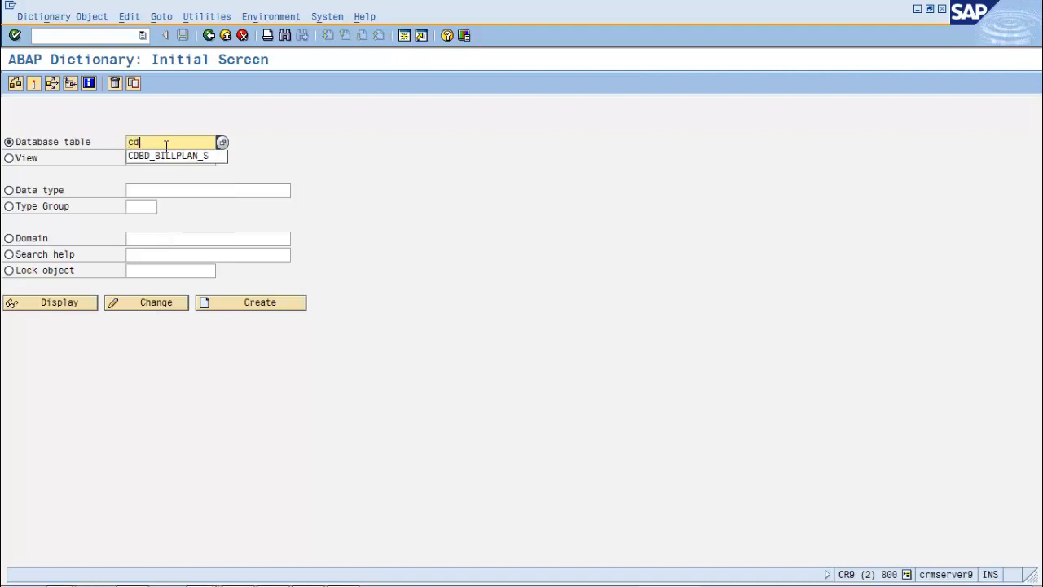
pyautogui.write('hdr')
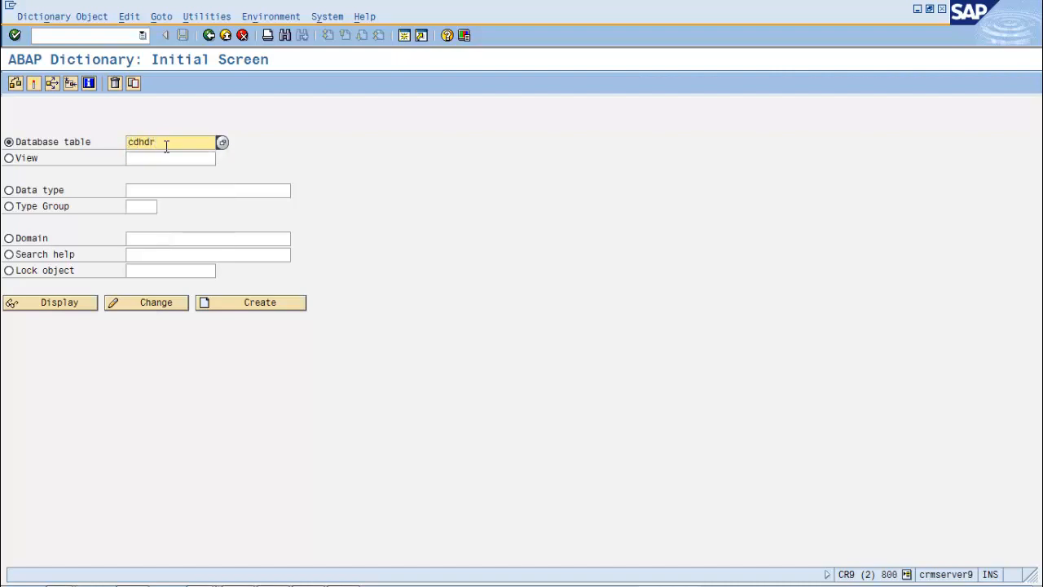
pyautogui.press('Return')
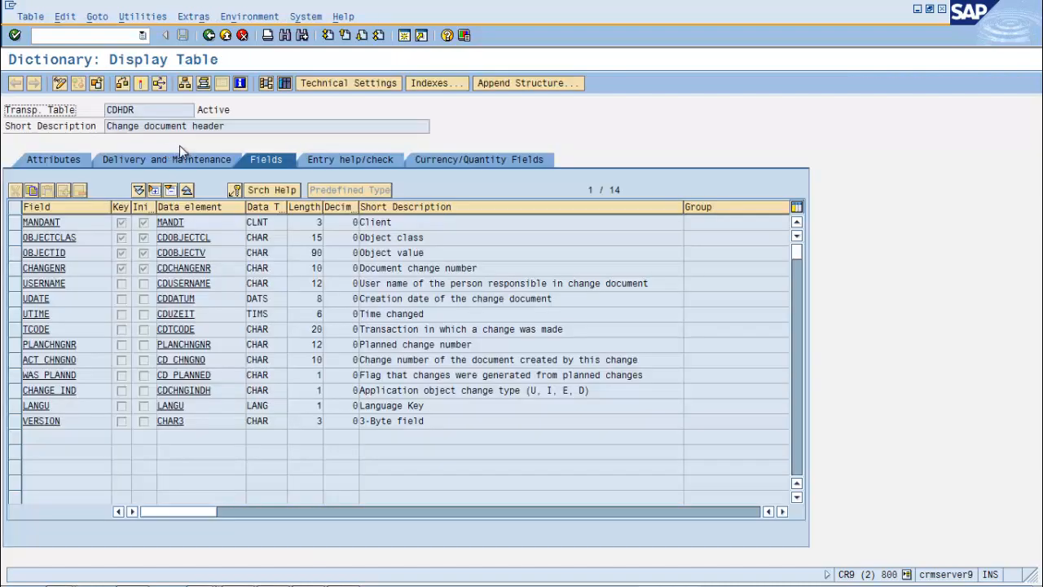
pyautogui.moveTo(228, 127); pyautogui.dragTo(93, 127)
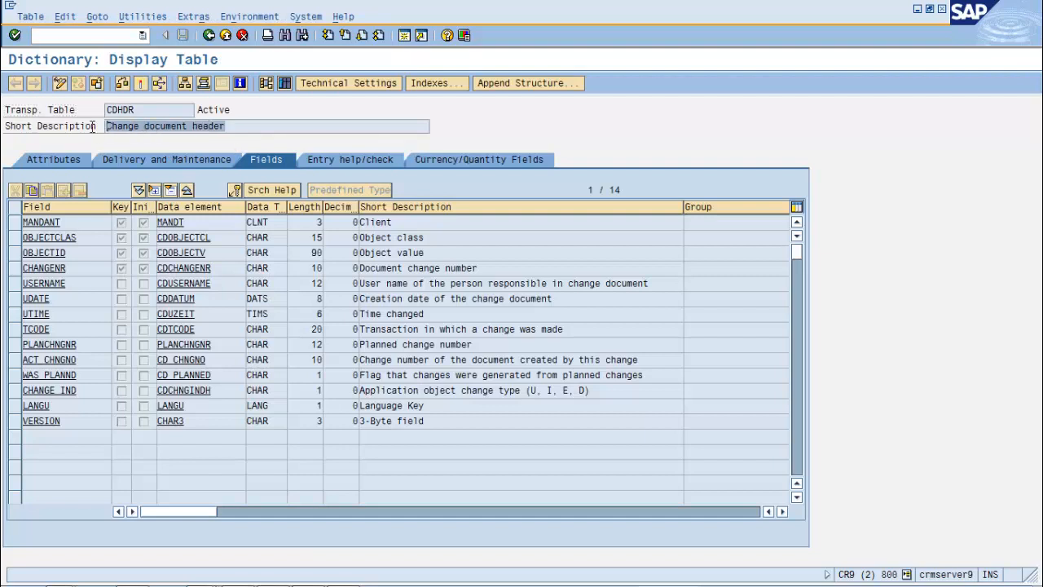
pyautogui.click(285, 83)
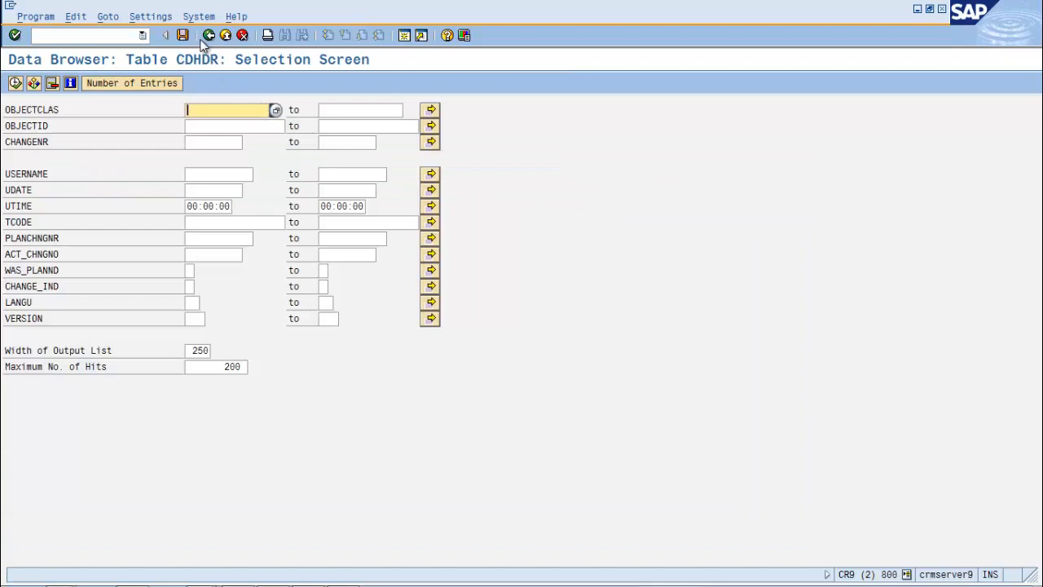
pyautogui.click(208, 36)
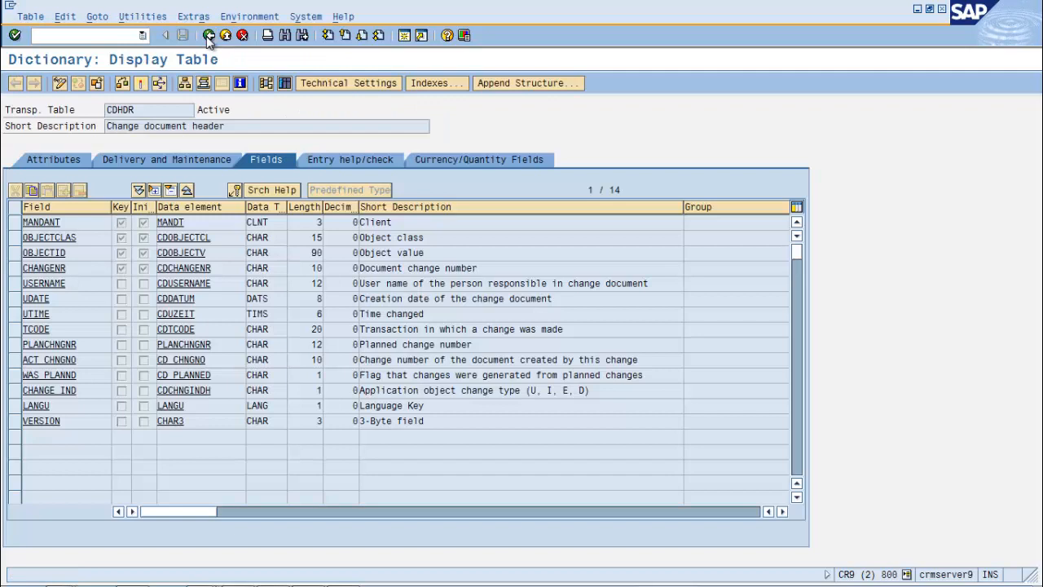
pyautogui.click(208, 36)
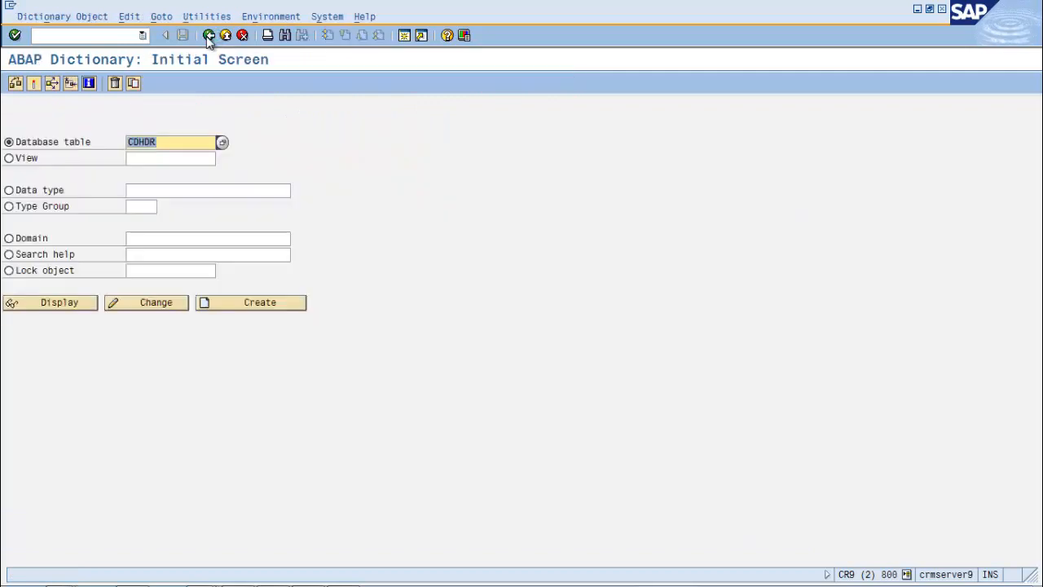
# Step: Display table CDPOS in the ABAP Dictionary and inspect its fields and data selection screen
pyautogui.click(173, 143)
pyautogui.press('BackSpace')
pyautogui.press('BackSpace')
pyautogui.press('BackSpace')
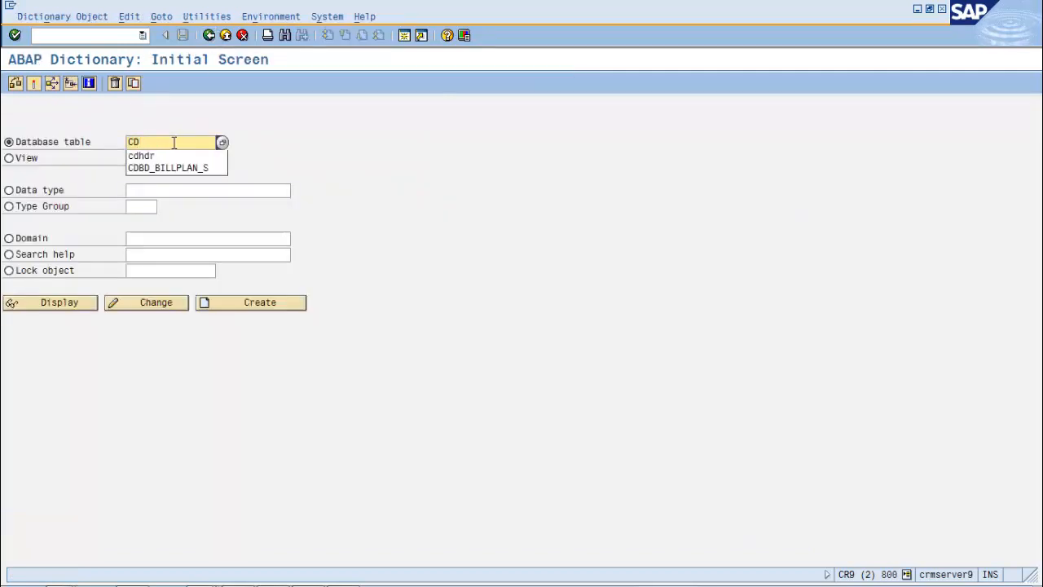
pyautogui.write('pos')
pyautogui.press('Return')
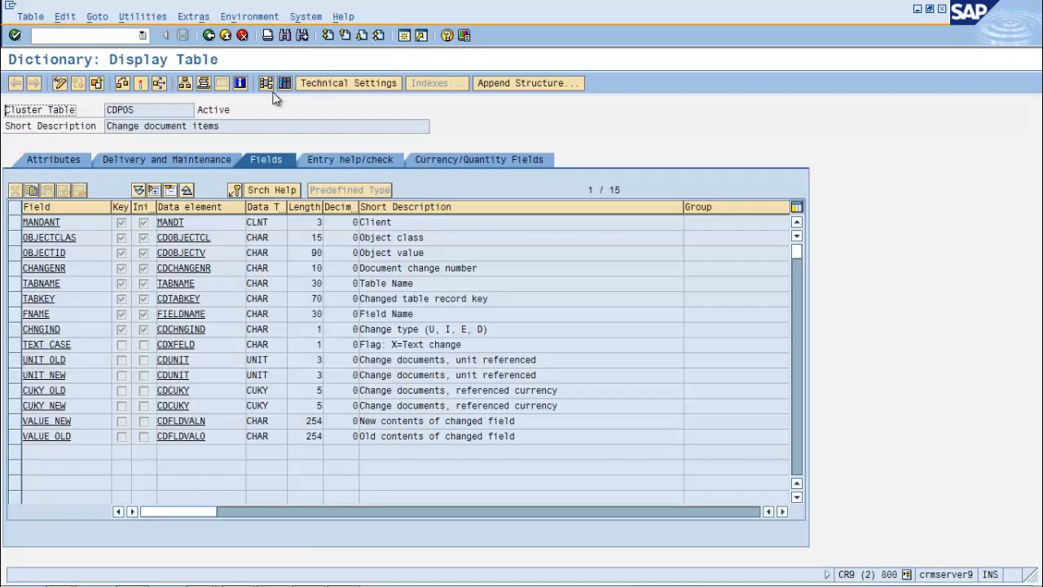
pyautogui.click(285, 86)
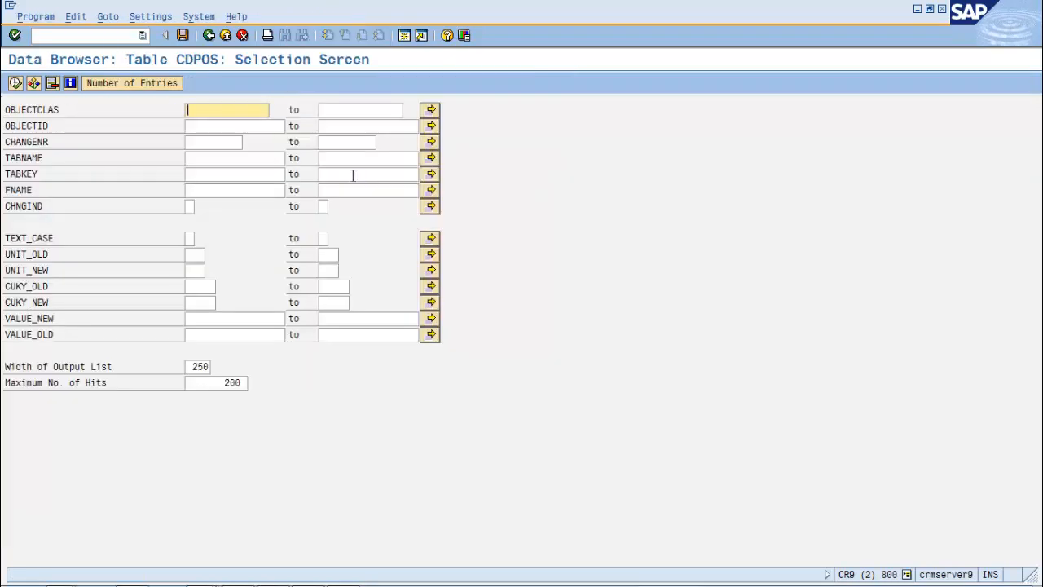
pyautogui.click(209, 36)
pyautogui.click(210, 36)
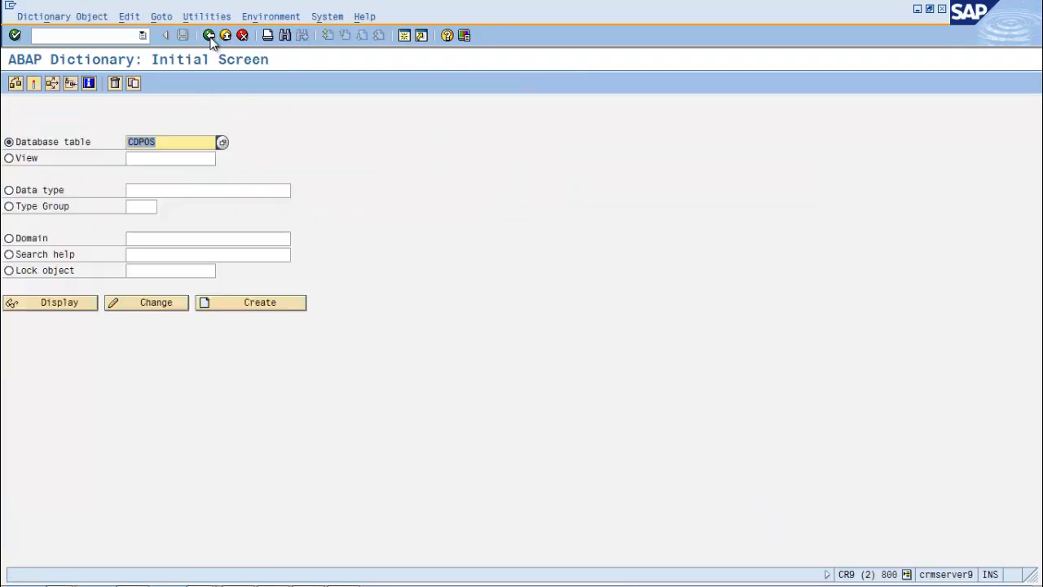
# Step: Leave the ABAP Dictionary and start transaction CRMD_ORDER for processing business transactions
pyautogui.click(209, 36)
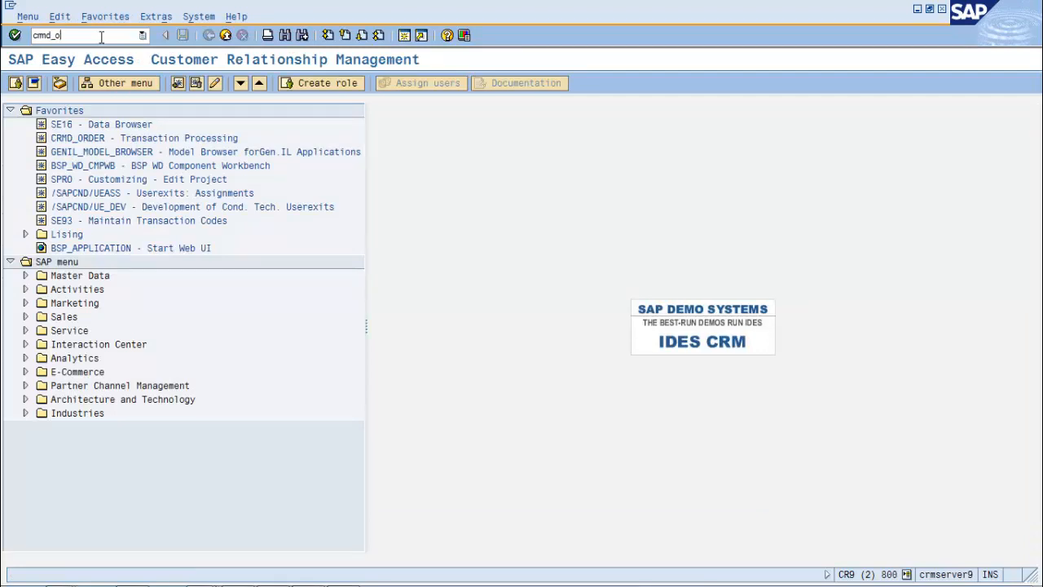
pyautogui.write('rder')
pyautogui.click(14, 36)
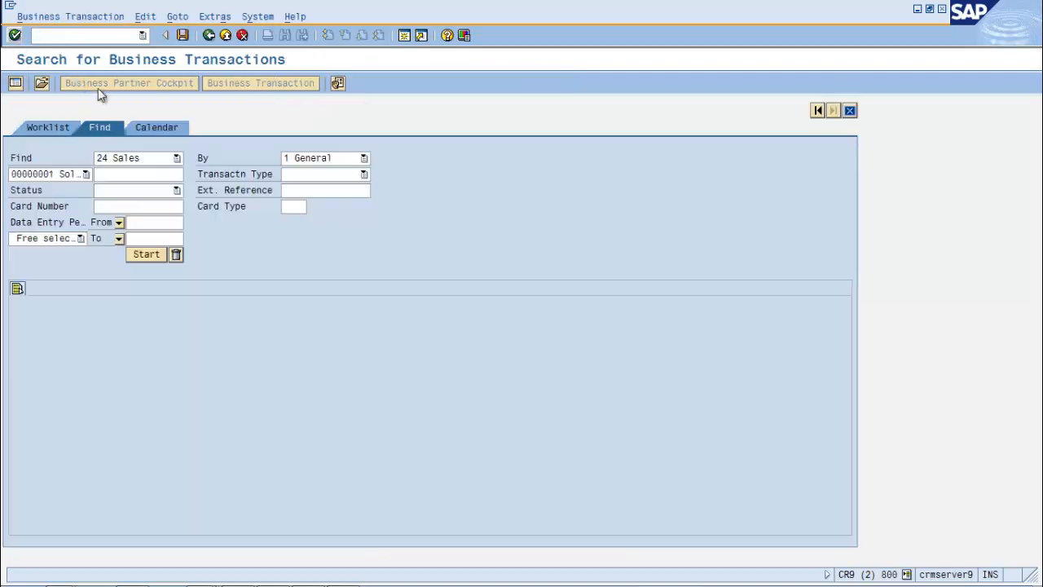
pyautogui.click(42, 84)
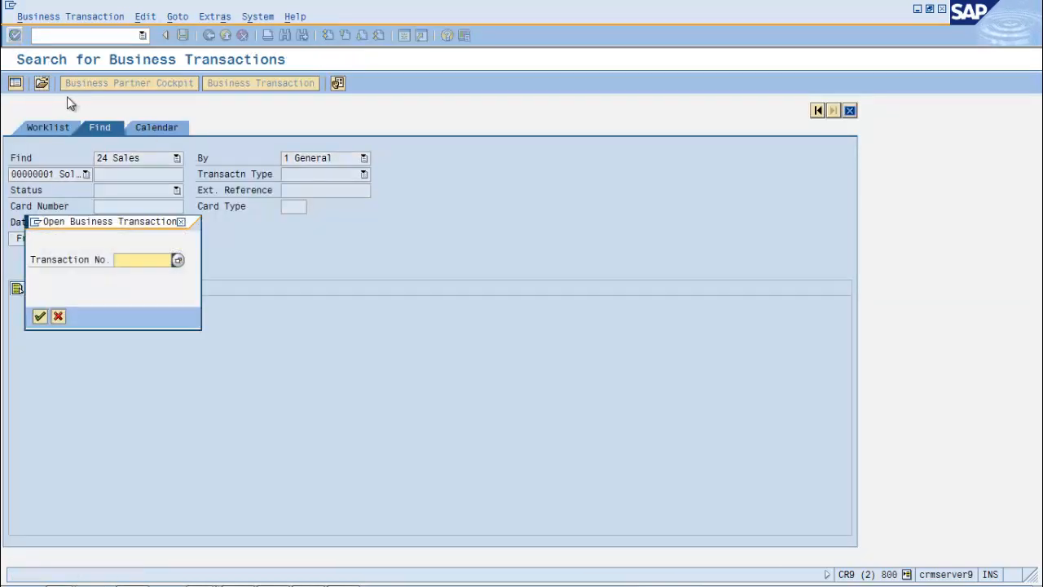
pyautogui.click(60, 317)
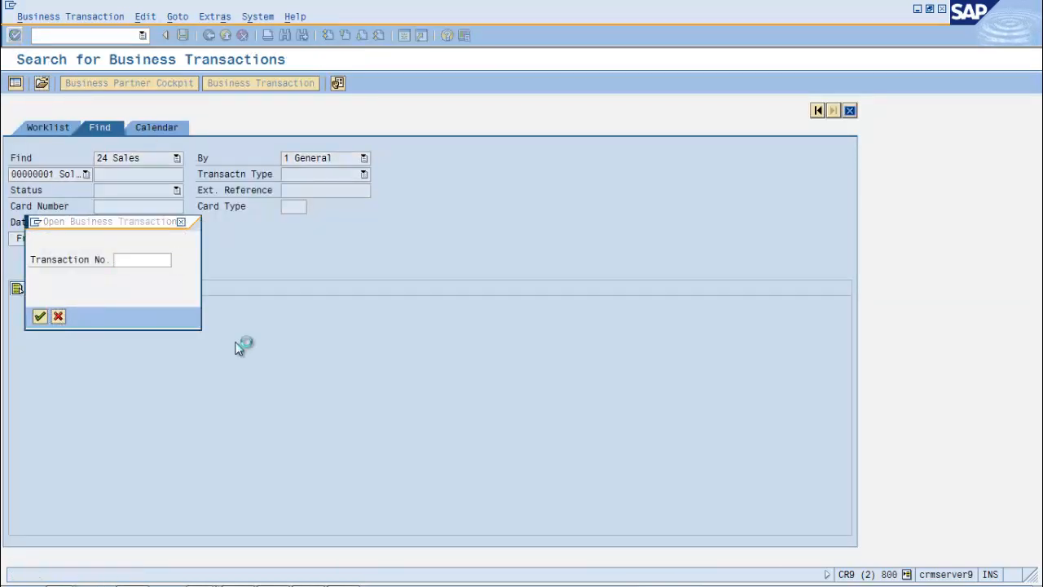
# Step: Examine the transaction types offered for creating a business transaction, from Business Activity through Warranty Claim, without creating one
pyautogui.click(51, 16)
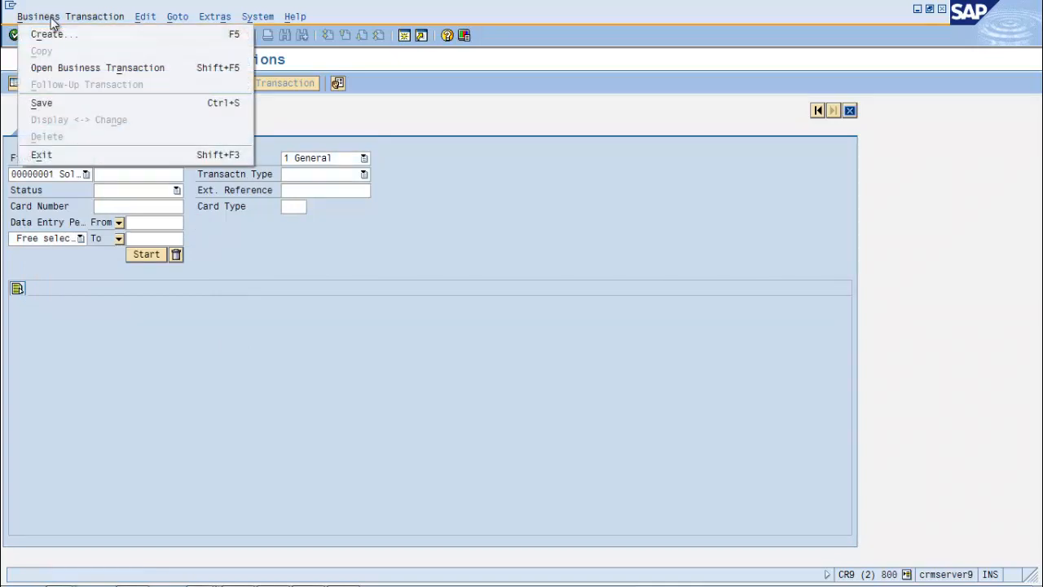
pyautogui.click(49, 33)
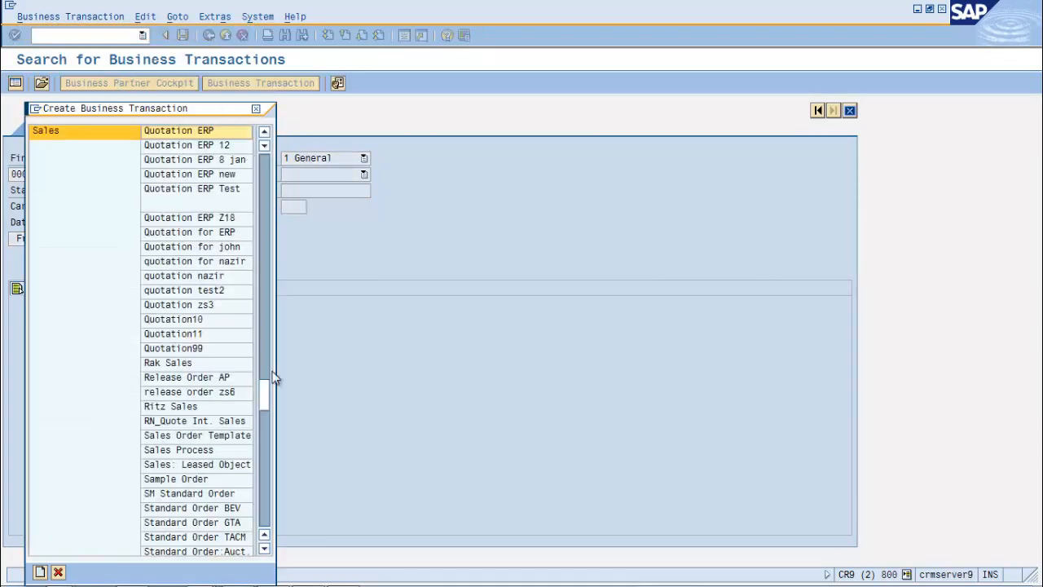
pyautogui.moveTo(267, 402); pyautogui.dragTo(254, 180)
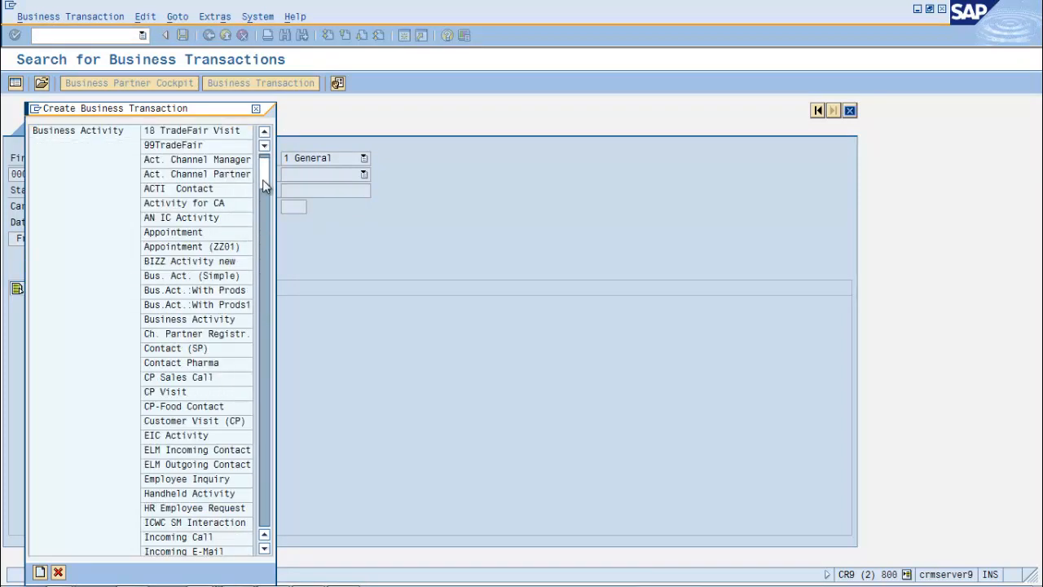
pyautogui.click(193, 247)
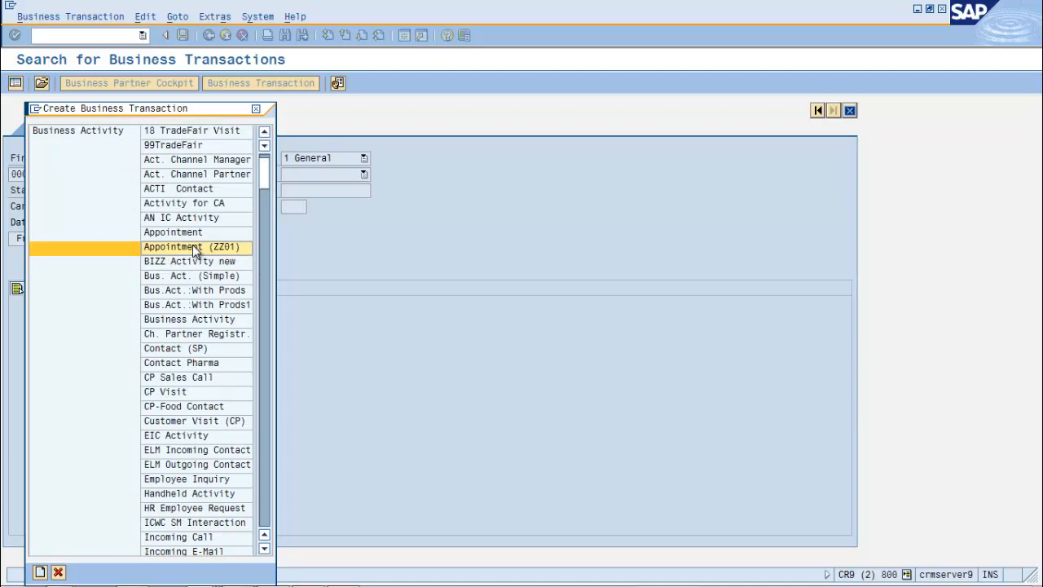
pyautogui.press('pagedown')
pyautogui.press('pagedown')
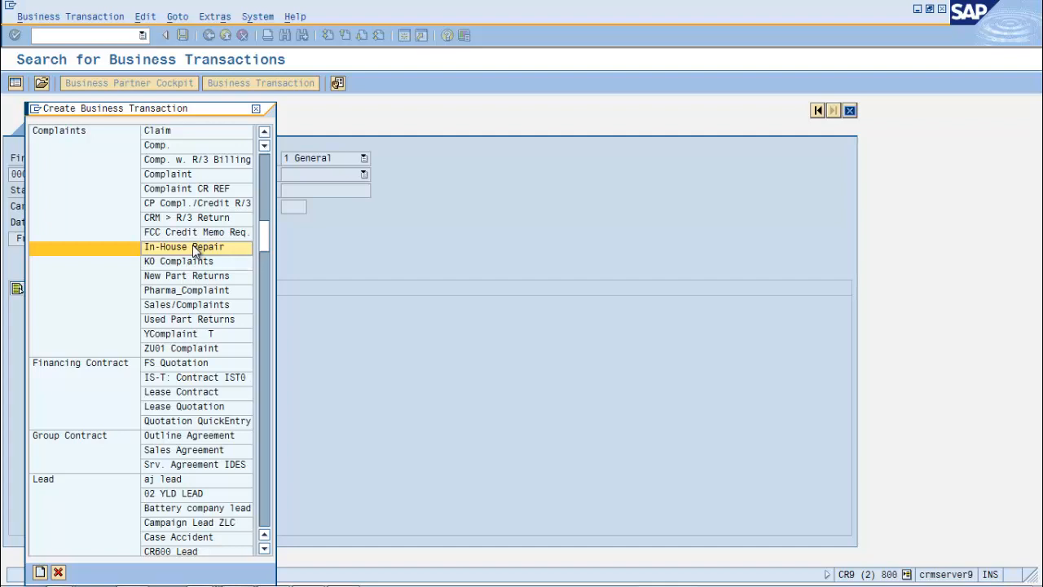
pyautogui.press('pagedown')
pyautogui.press('pagedown')
pyautogui.press('pagedown')
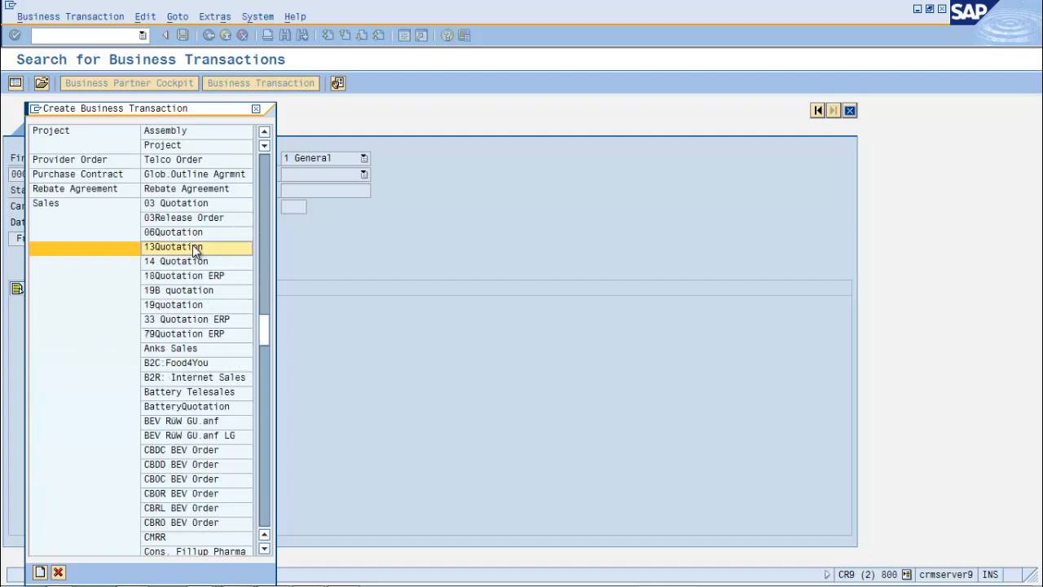
pyautogui.press('pagedown')
pyautogui.press('pagedown')
pyautogui.press('pagedown')
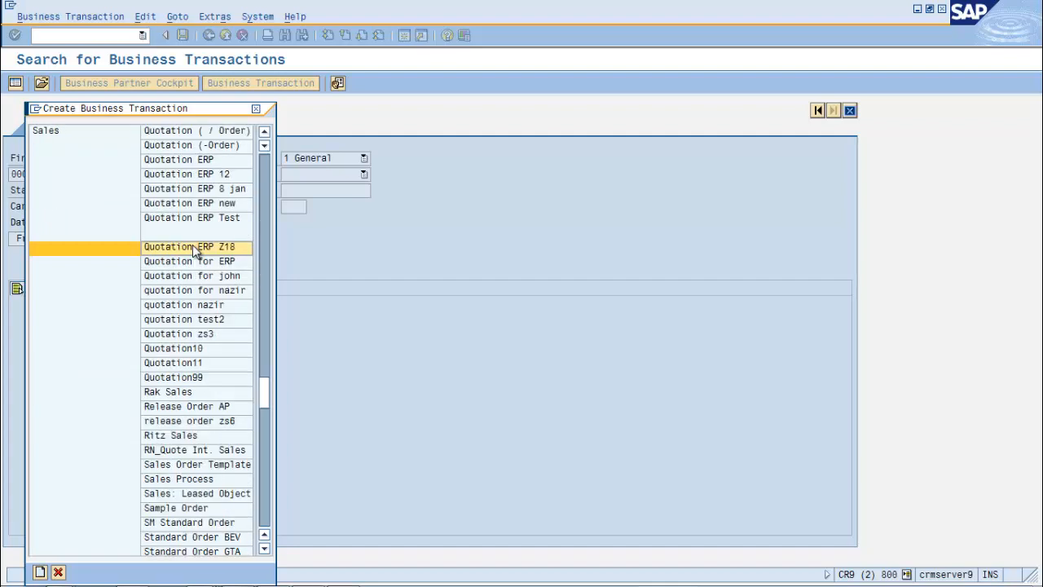
pyautogui.press('pagedown')
pyautogui.press('pagedown')
pyautogui.press('pagedown')
pyautogui.press('pagedown')
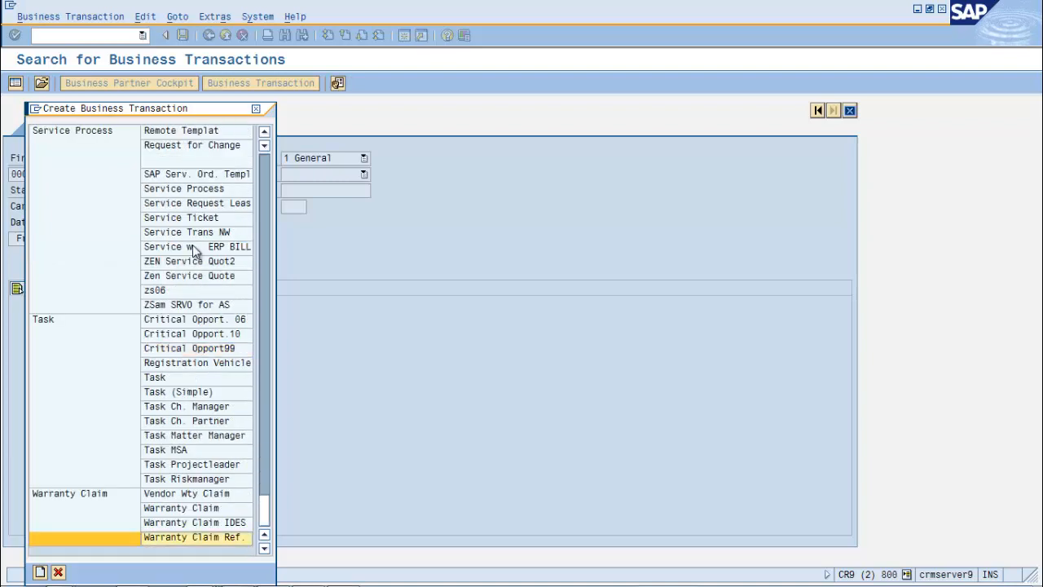
pyautogui.moveTo(78, 558)
pyautogui.click(58, 571)
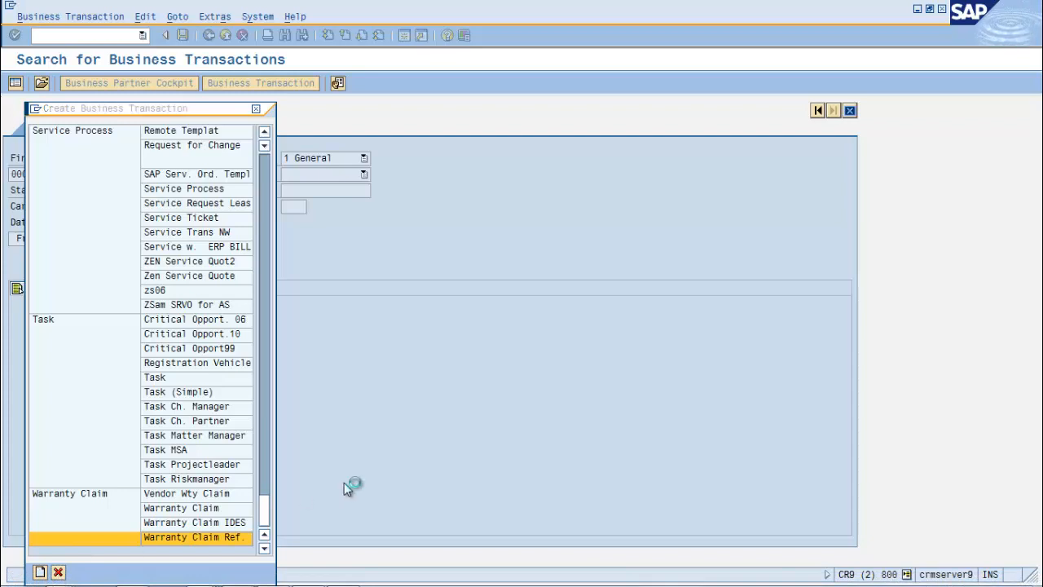
# Step: Open the existing telesales order by entering its transaction number
pyautogui.click(46, 83)
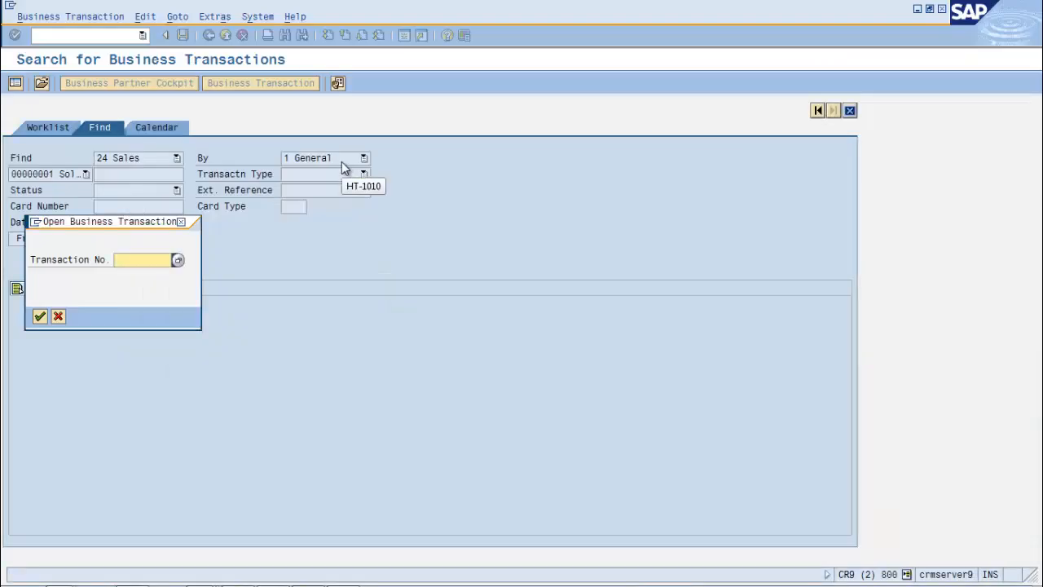
pyautogui.write('5002316')
pyautogui.click(140, 263)
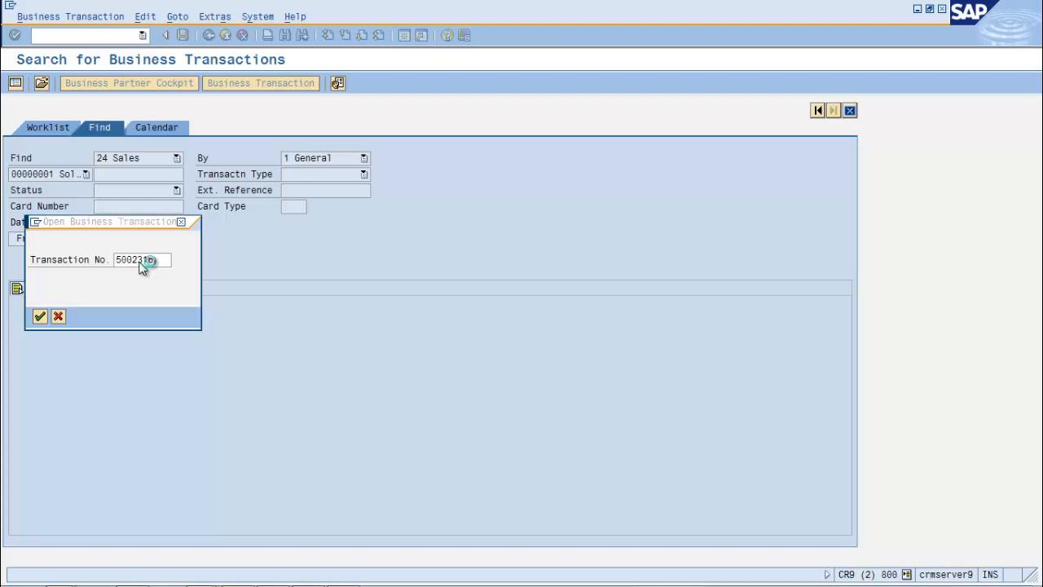
# Step: Display the order's change documents and inspect the filter values for the Old value column without applying a filter
pyautogui.click(214, 17)
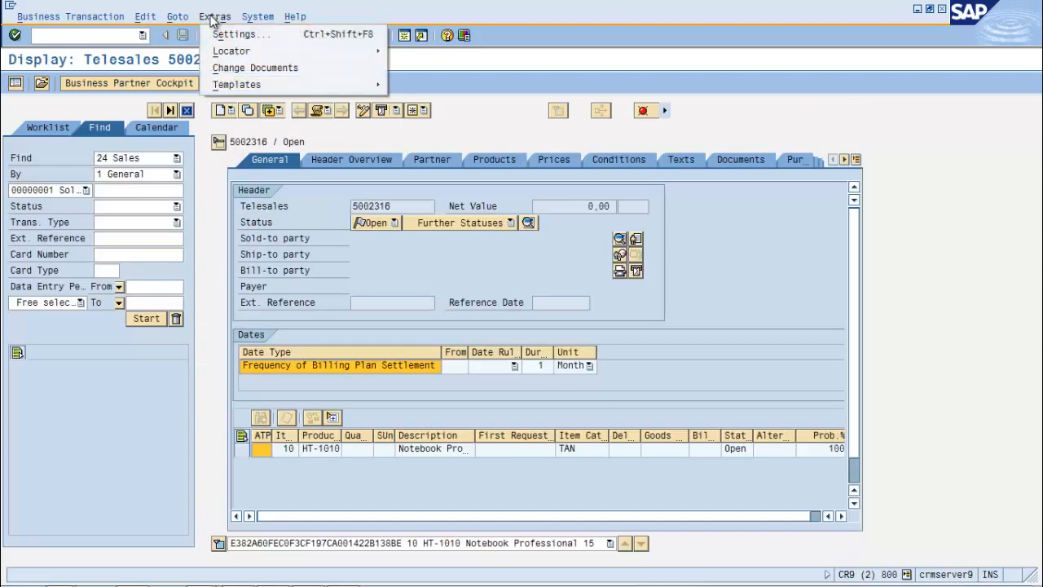
pyautogui.click(250, 70)
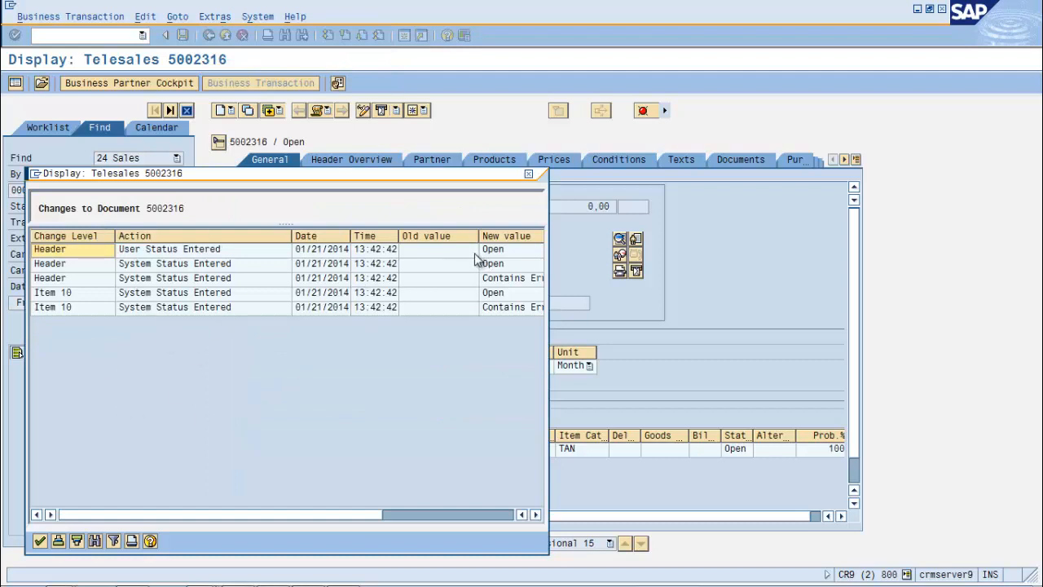
pyautogui.click(445, 237)
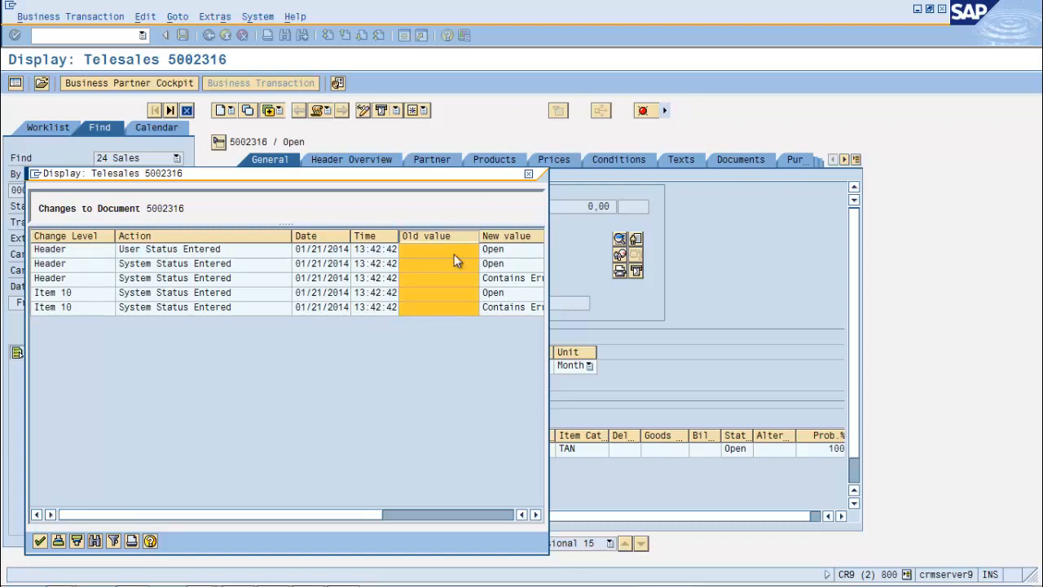
pyautogui.click(114, 541)
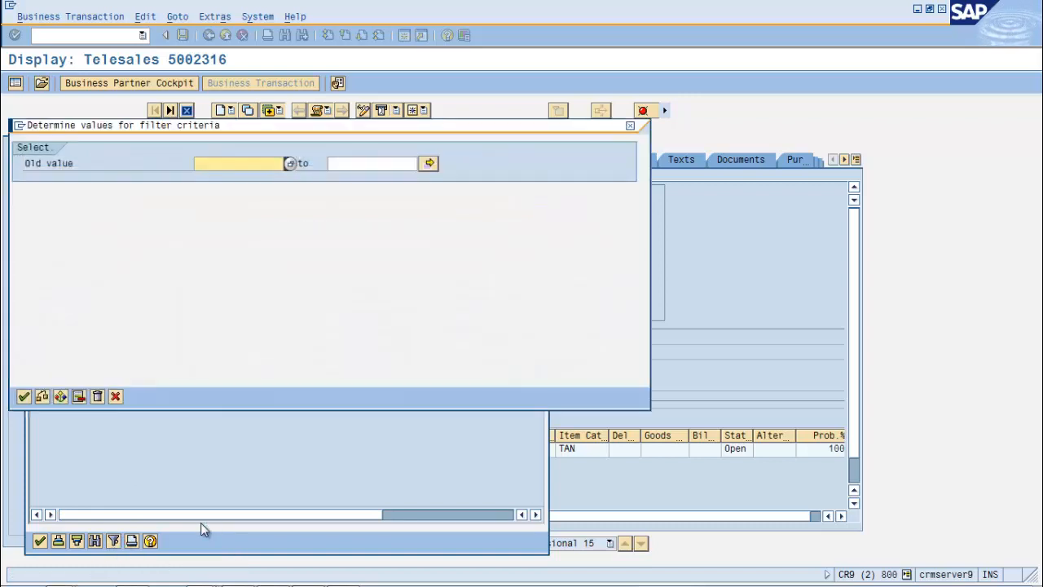
pyautogui.click(290, 164)
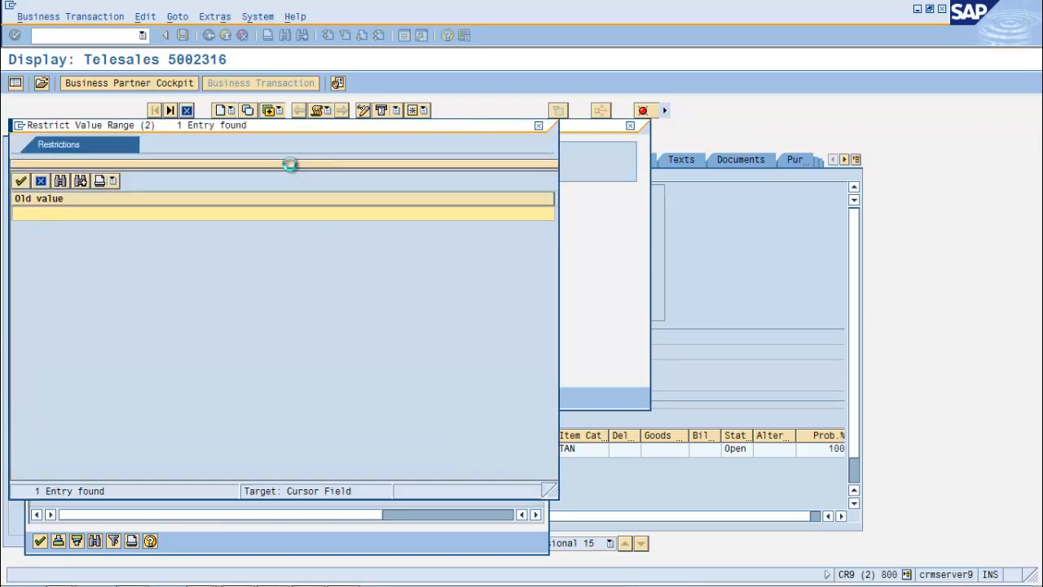
pyautogui.click(538, 127)
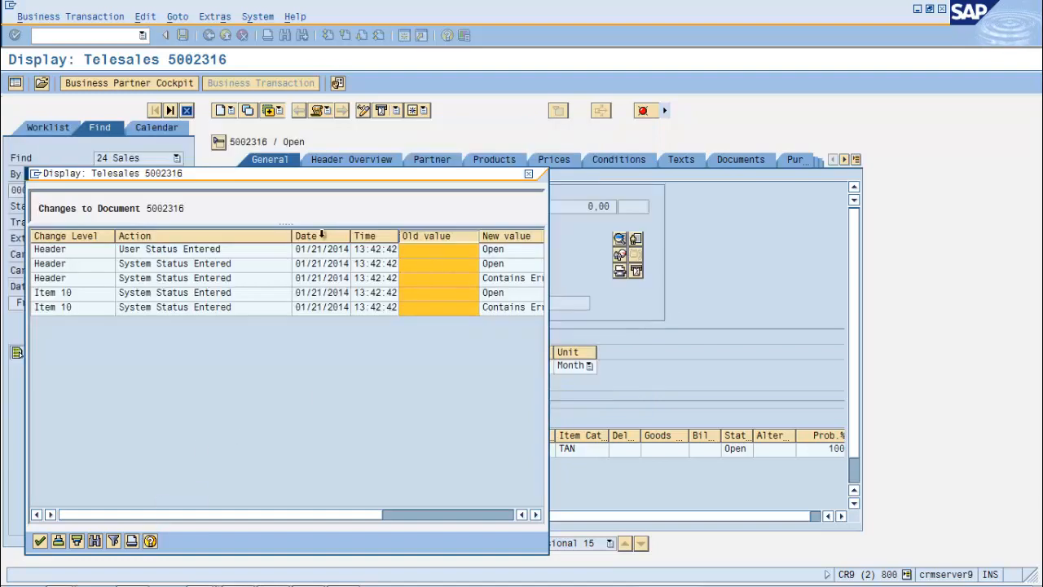
# Step: Sort the change documents by date in descending order and close the list
pyautogui.click(320, 233)
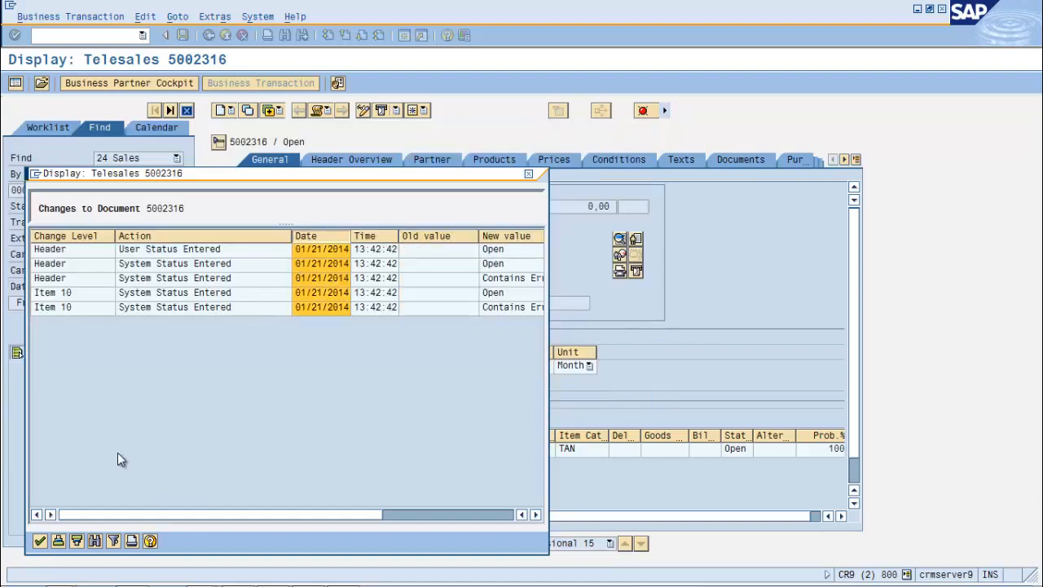
pyautogui.click(77, 542)
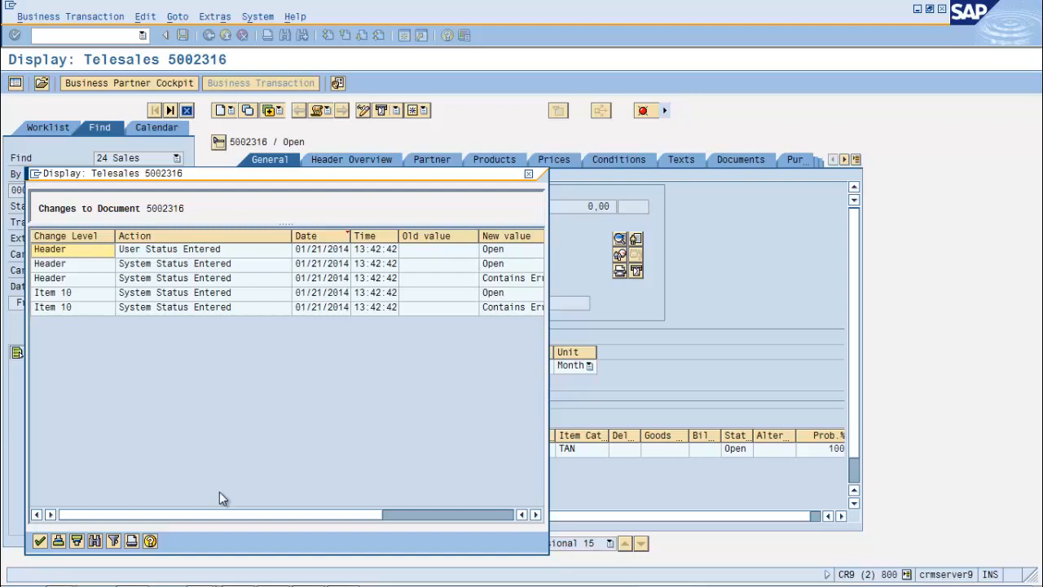
pyautogui.click(39, 542)
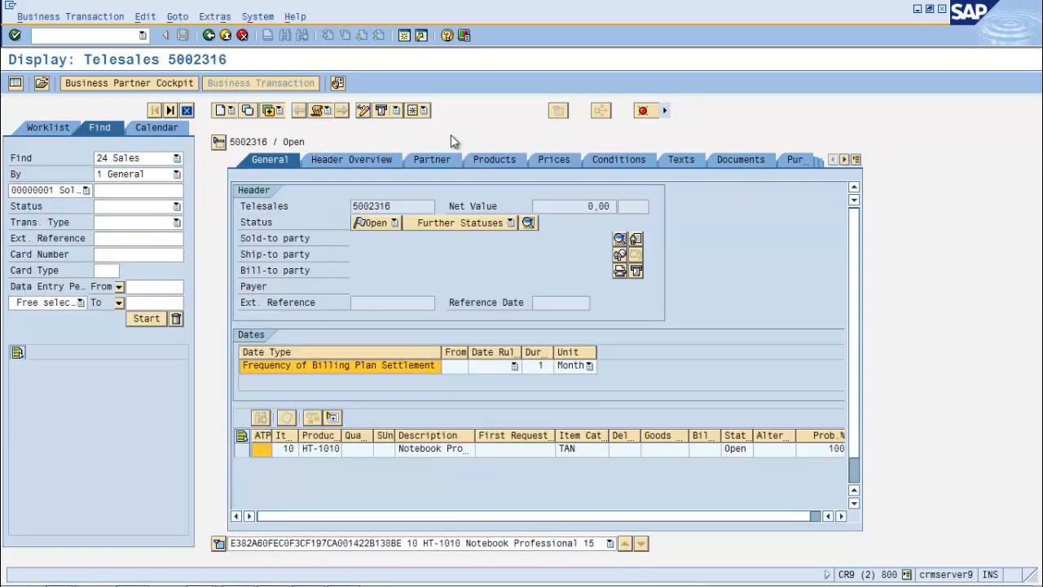
# Step: Examine the detail sections available for the order header and for item 10, HT-1010 Notebook Professional 15
pyautogui.click(855, 159)
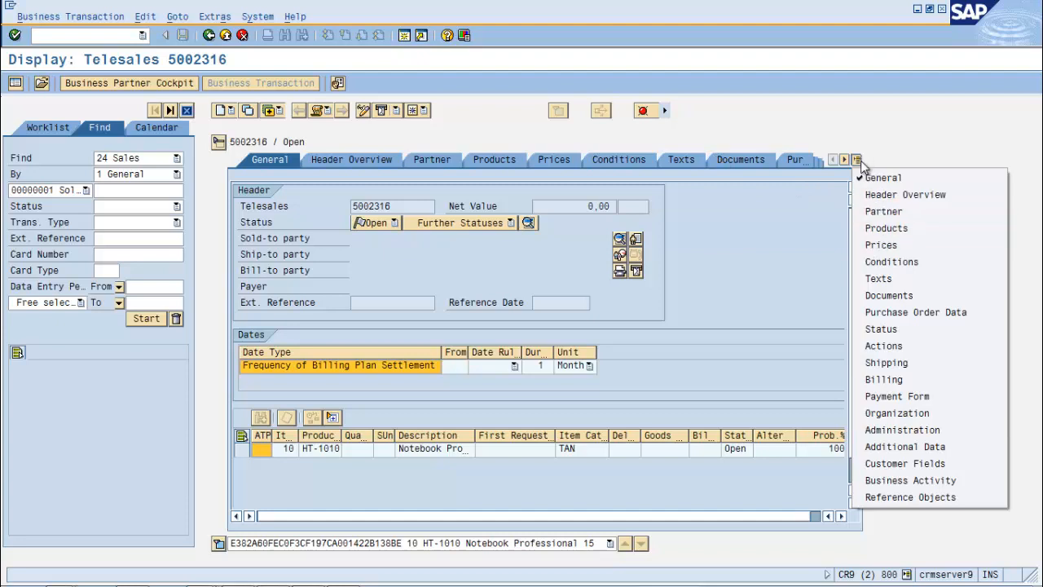
pyautogui.click(807, 237)
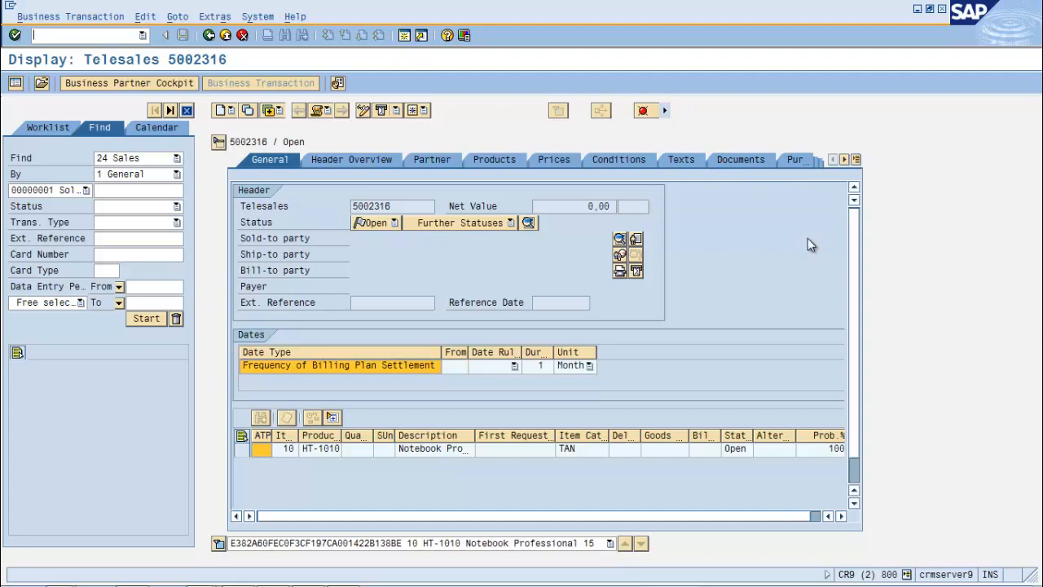
pyautogui.click(219, 143)
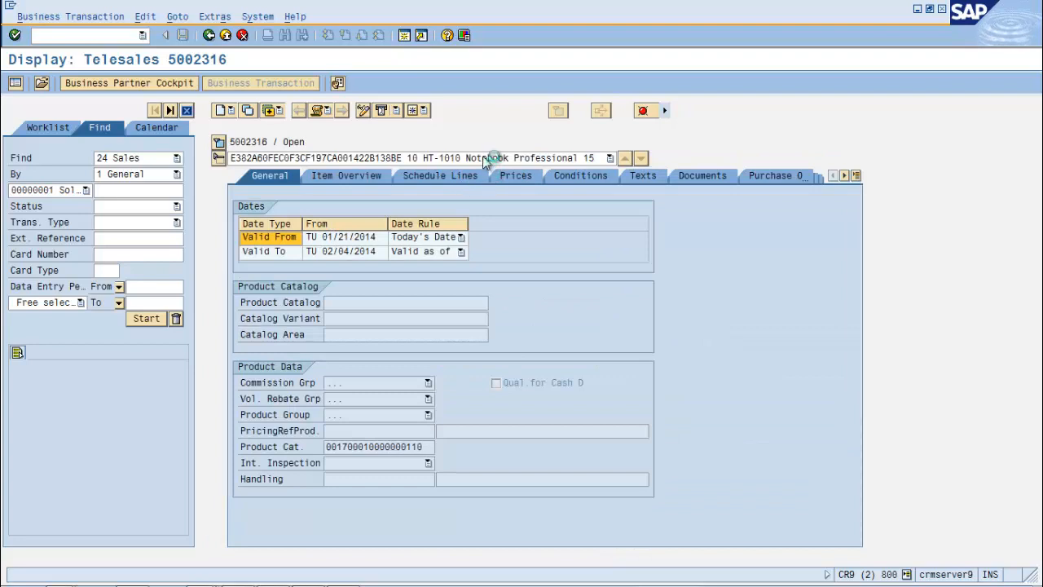
pyautogui.click(483, 157)
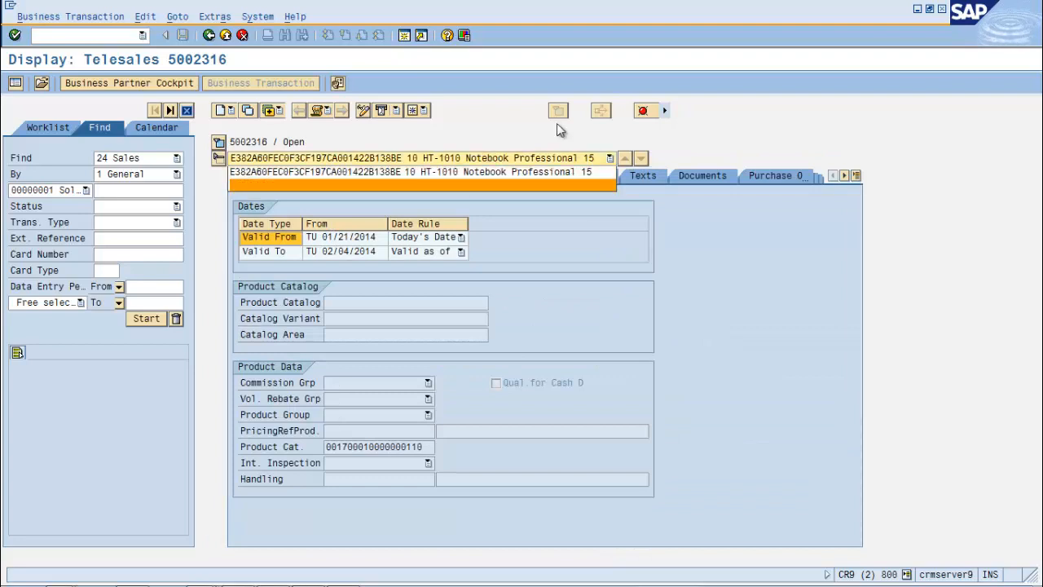
pyautogui.click(555, 157)
pyautogui.click(556, 157)
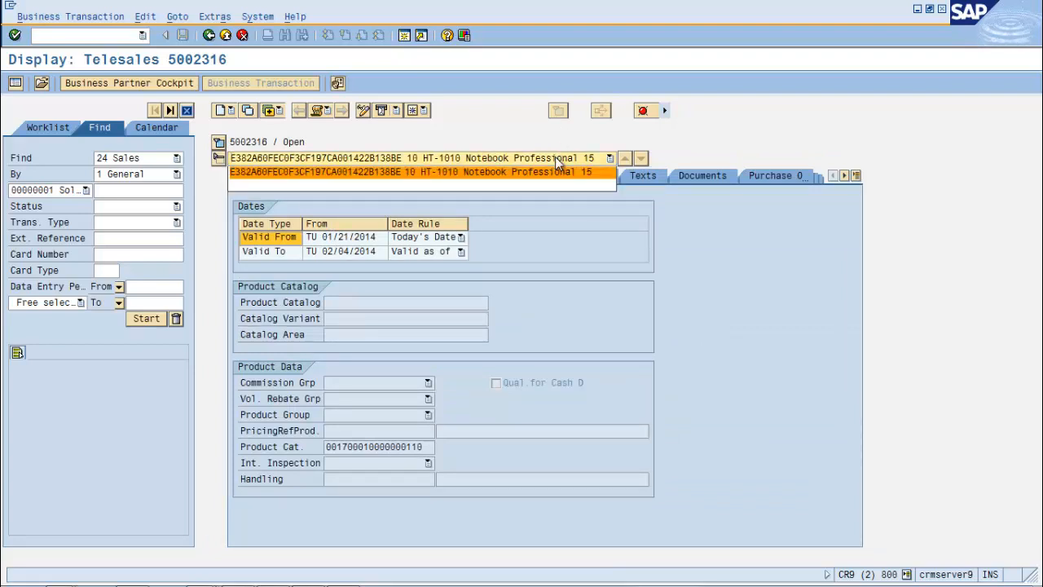
pyautogui.click(571, 172)
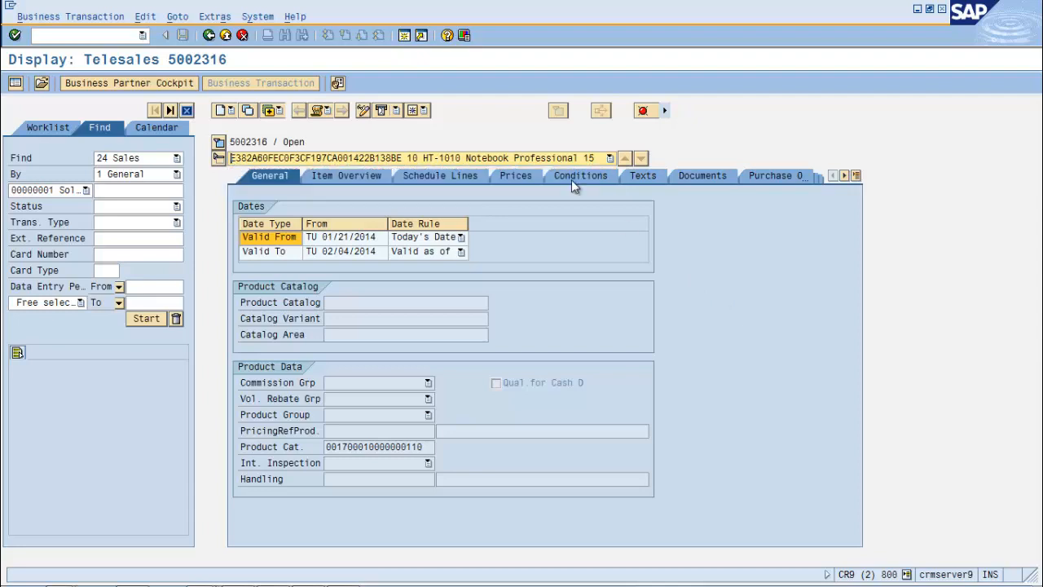
pyautogui.click(856, 176)
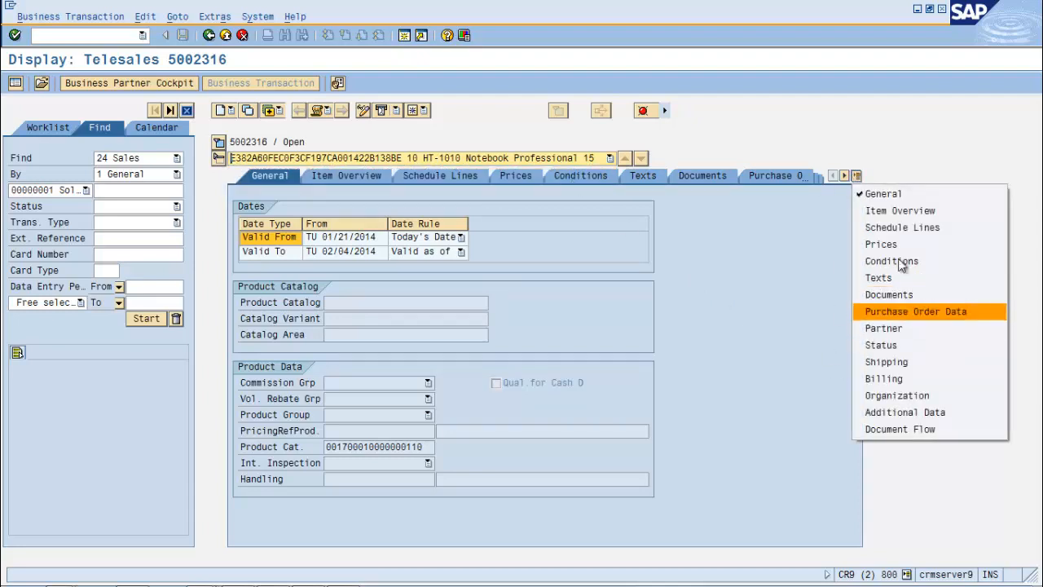
pyautogui.click(802, 306)
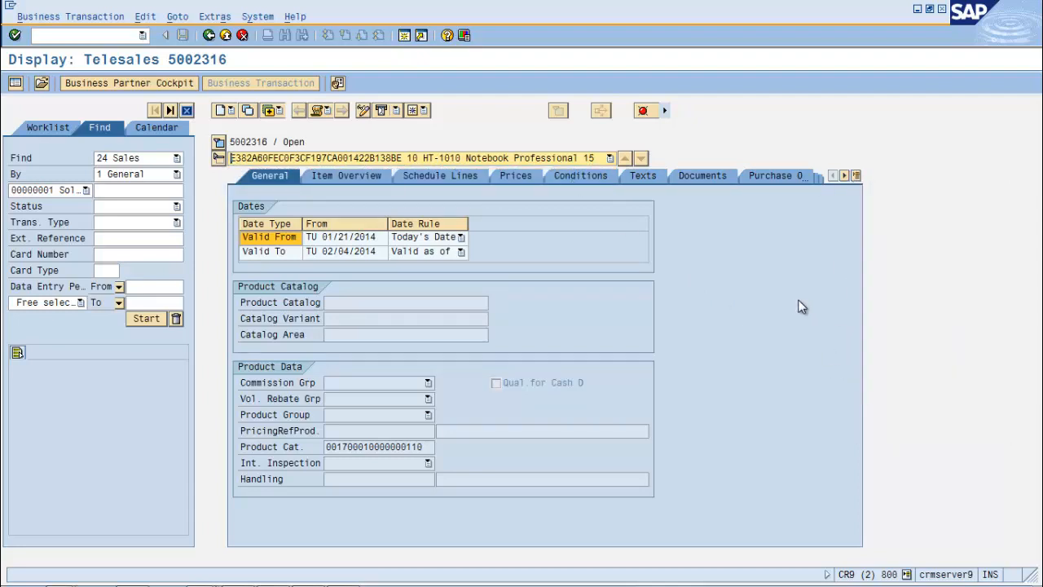
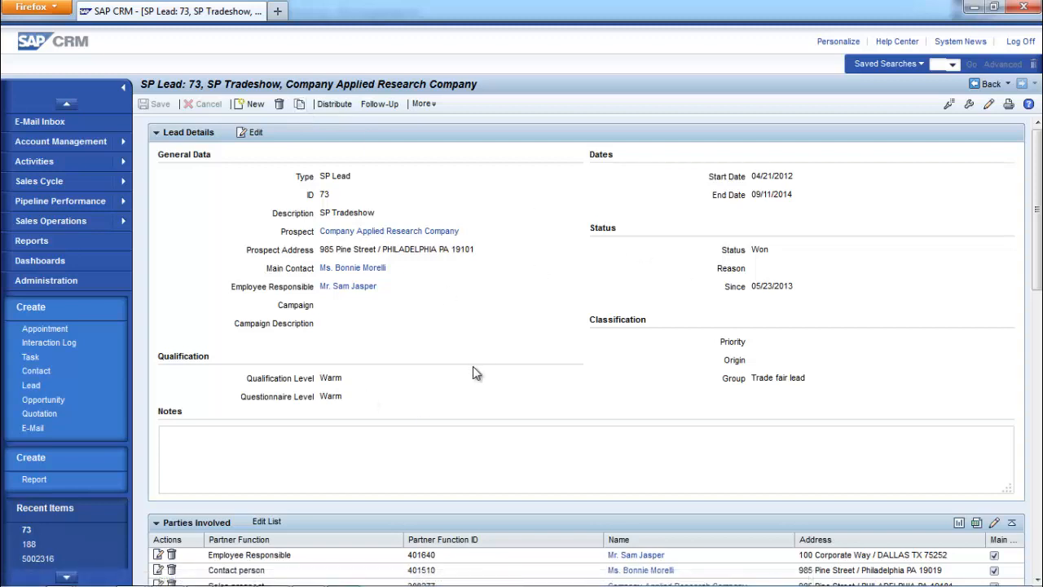
# Step: In the SAP CRM web client, copy the SP Tradeshow lead and choose US Service as the responsible service organization
pyautogui.click(304, 105)
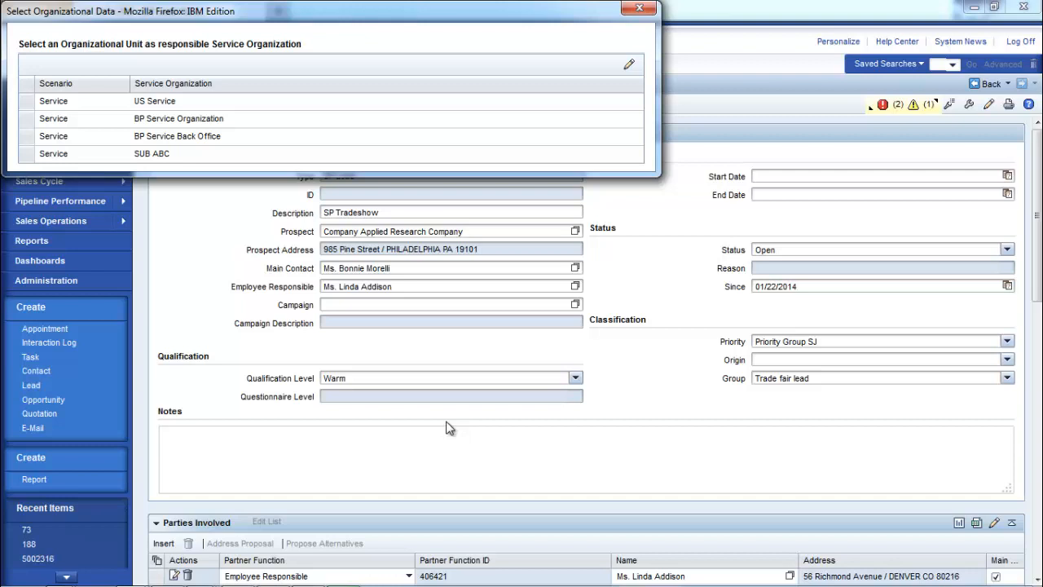
pyautogui.click(27, 108)
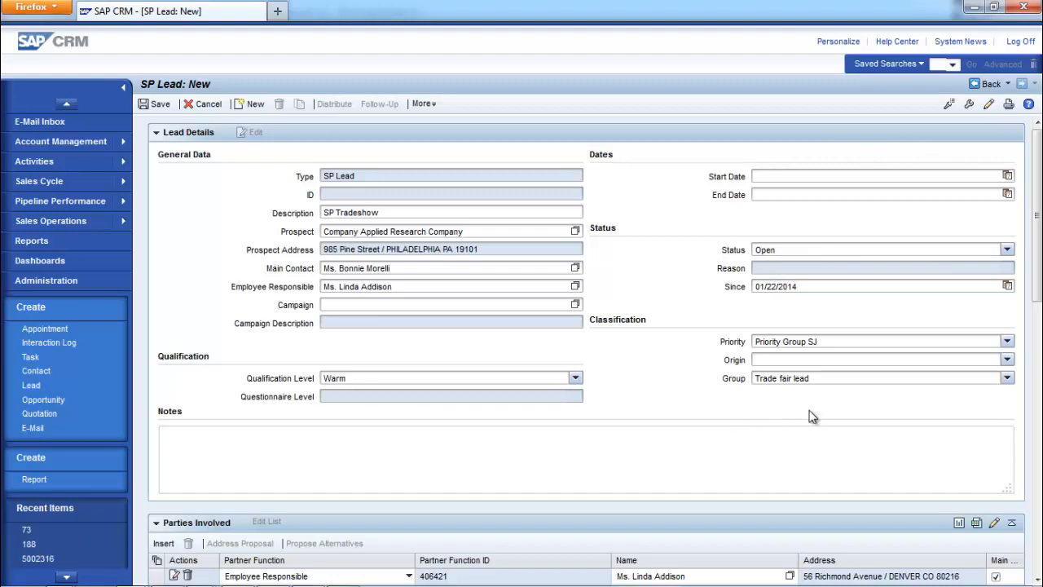
# Step: Save the copied SP Tradeshow lead and examine its parties involved, transaction history and organizational data
pyautogui.click(153, 107)
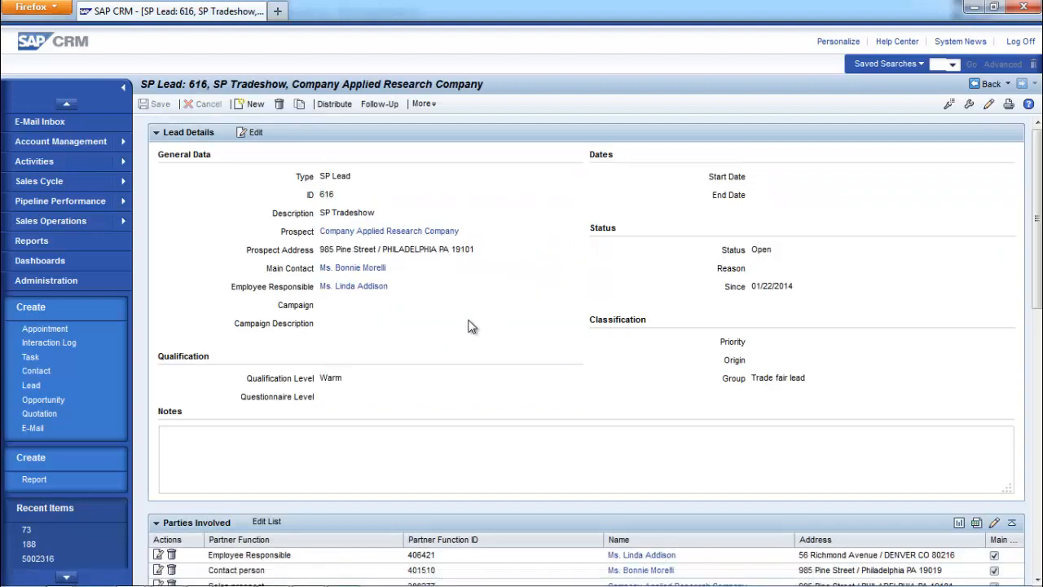
pyautogui.scroll(-3, 470, 326)
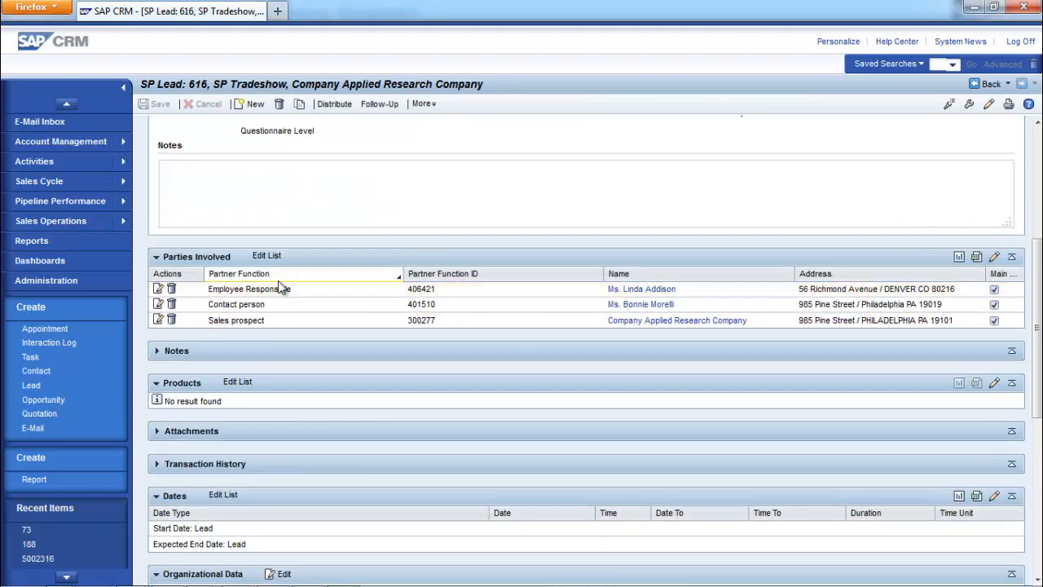
pyautogui.middleClick(303, 325)
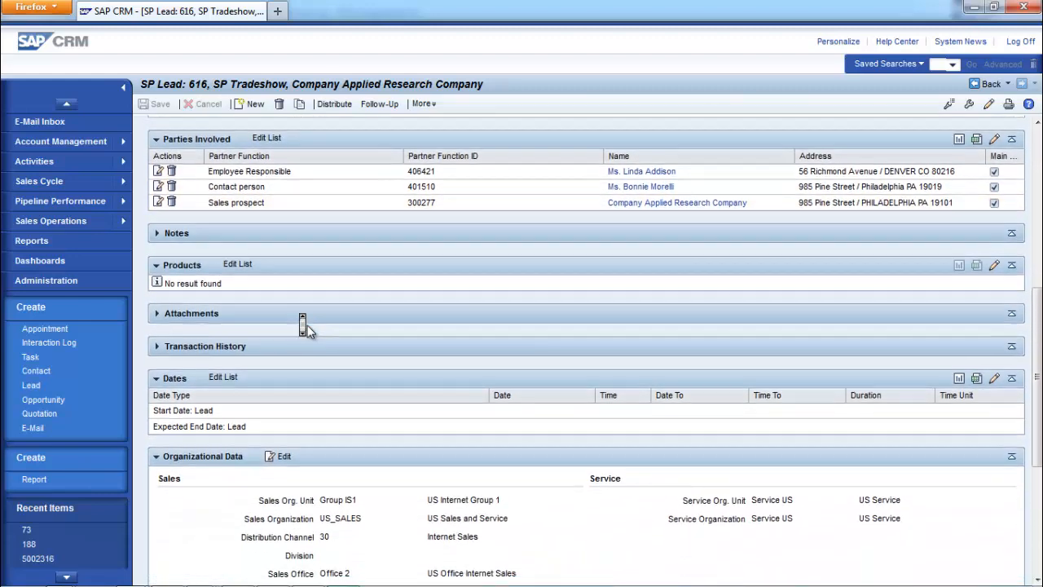
pyautogui.scroll(-1, 307, 325)
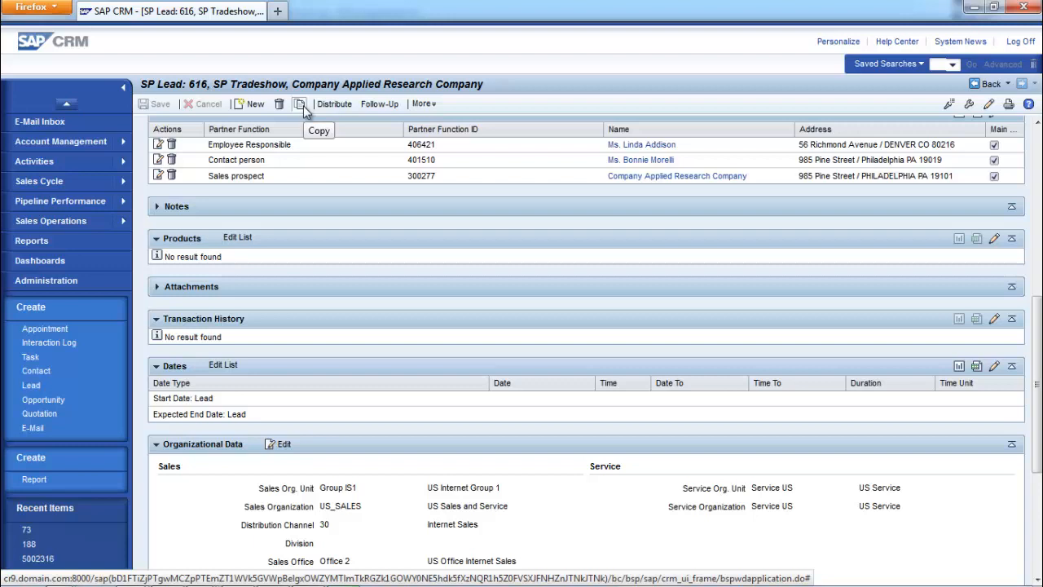
# Step: Create and save a follow-up appointment for the SP Tradeshow lead with the location chicago
pyautogui.click(378, 109)
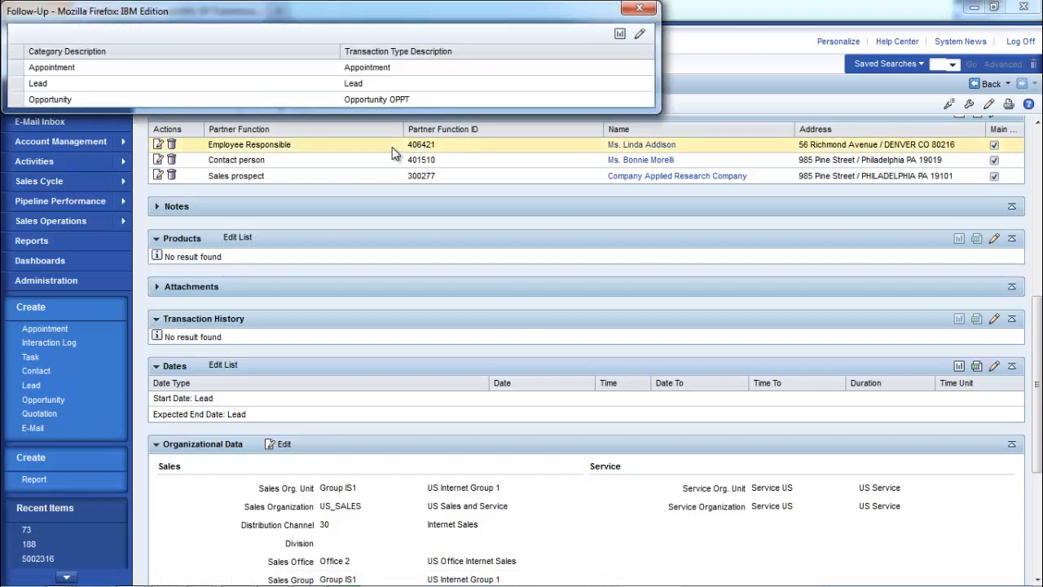
pyautogui.click(18, 74)
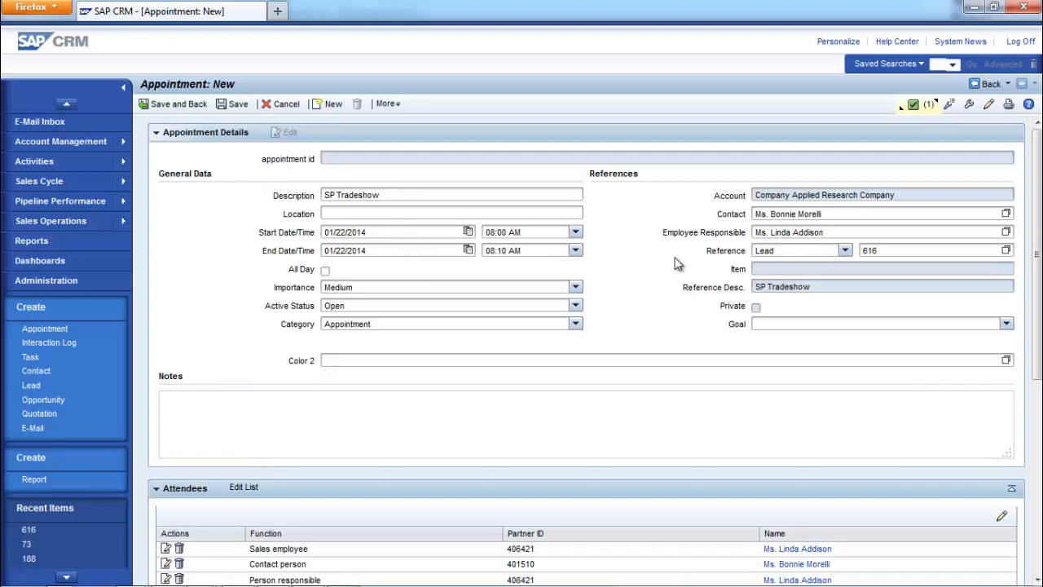
pyautogui.click(411, 216)
pyautogui.write('c')
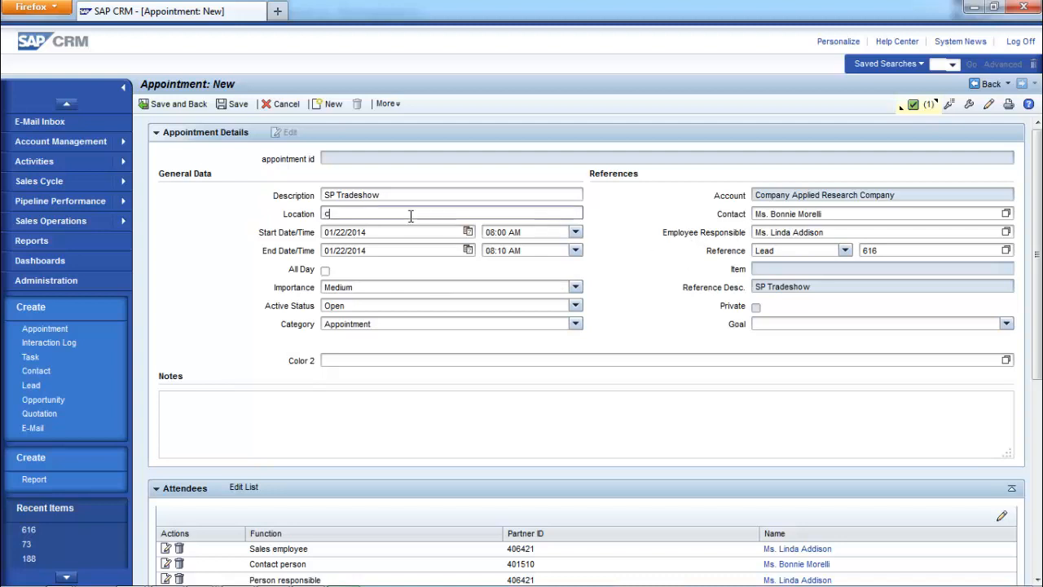
pyautogui.write('hicaho')
pyautogui.click(221, 107)
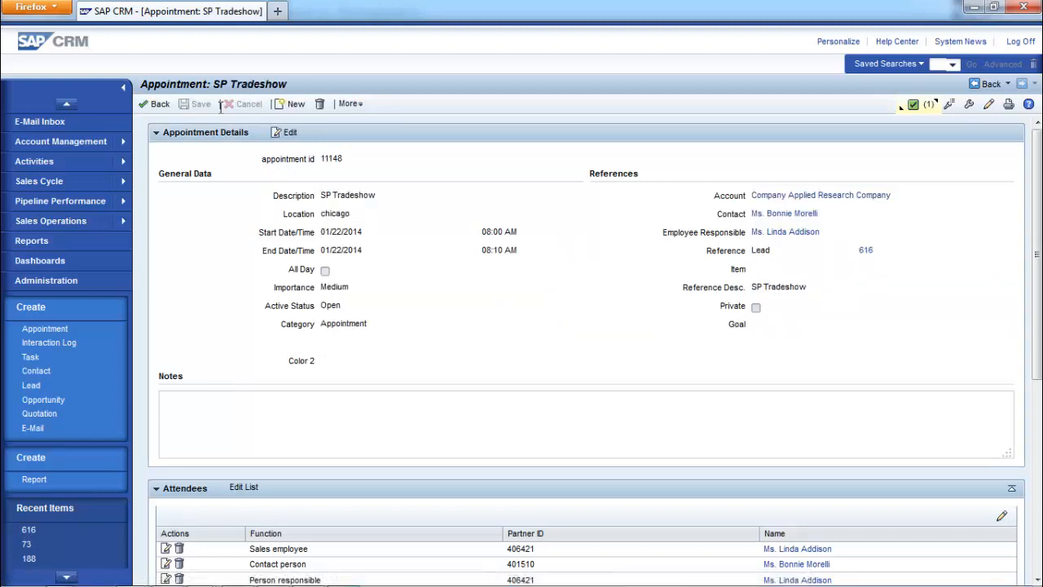
# Step: Open the SP Tradeshow lead from the appointment's transaction history
pyautogui.middleClick(573, 334)
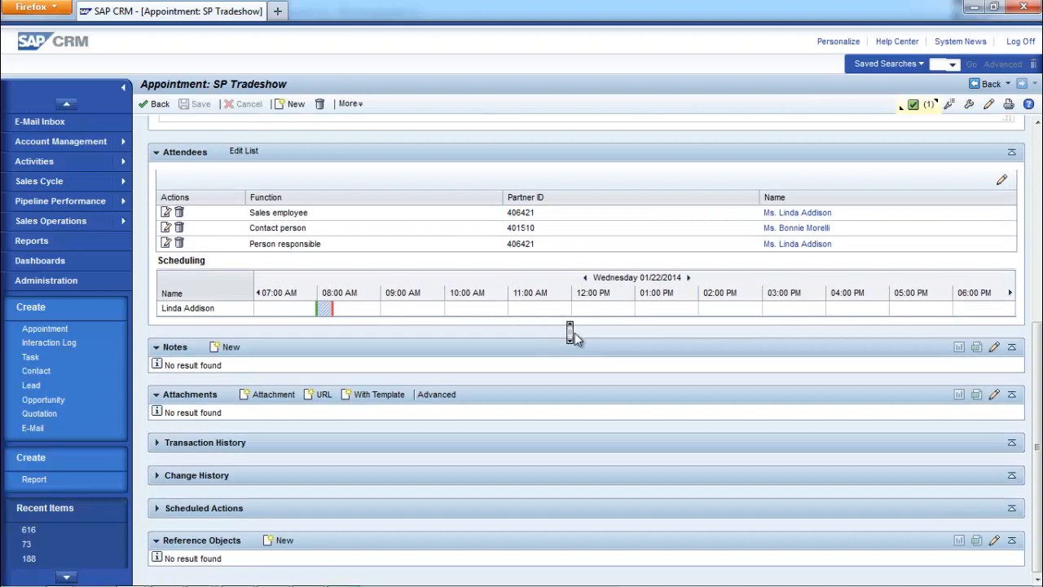
pyautogui.middleClick(574, 333)
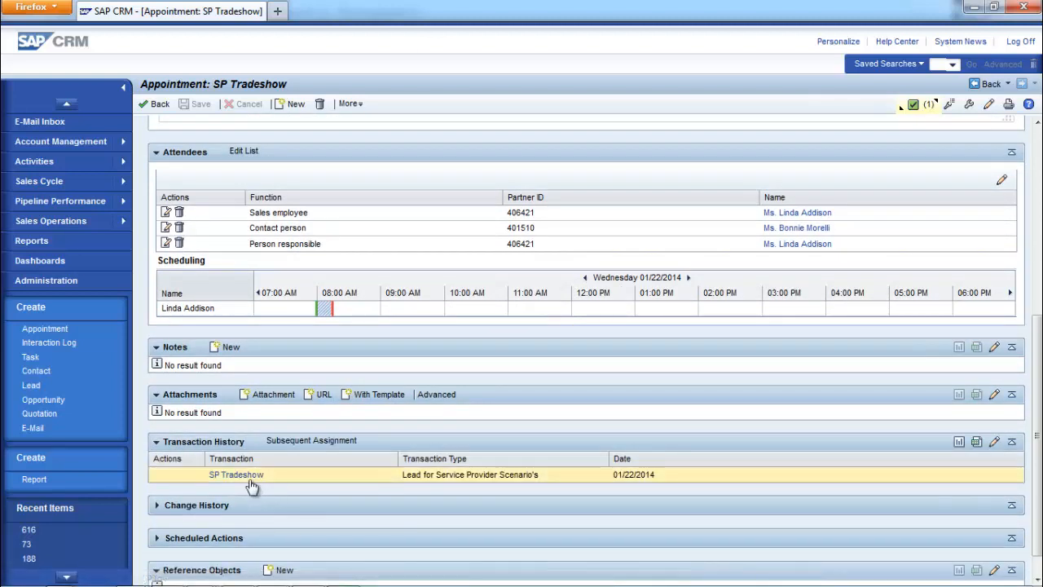
pyautogui.click(249, 480)
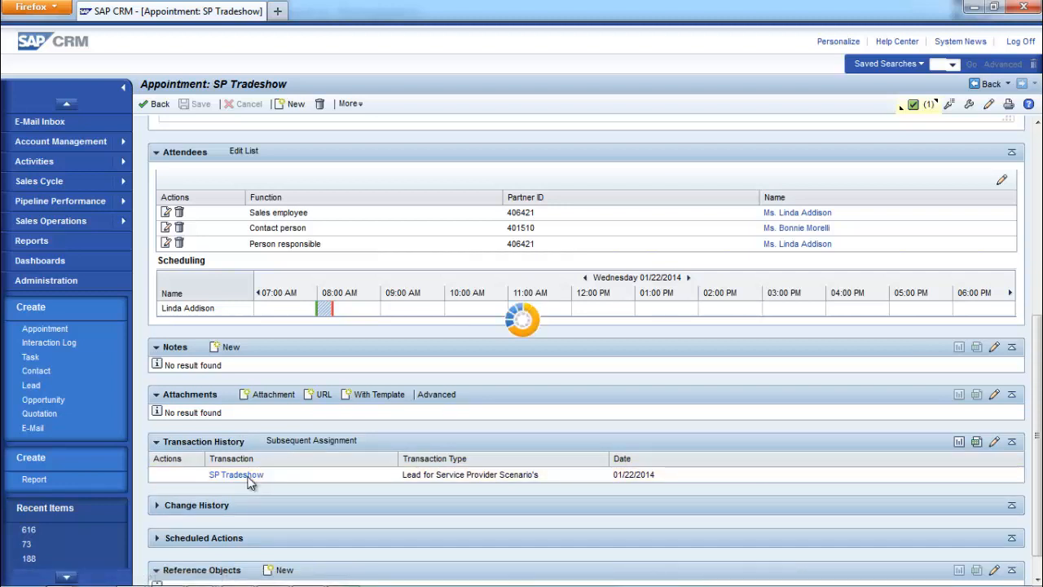
# Step: Review the lead's sections and bring up the transaction types available for its follow-up
pyautogui.scroll(8, 550, 381)
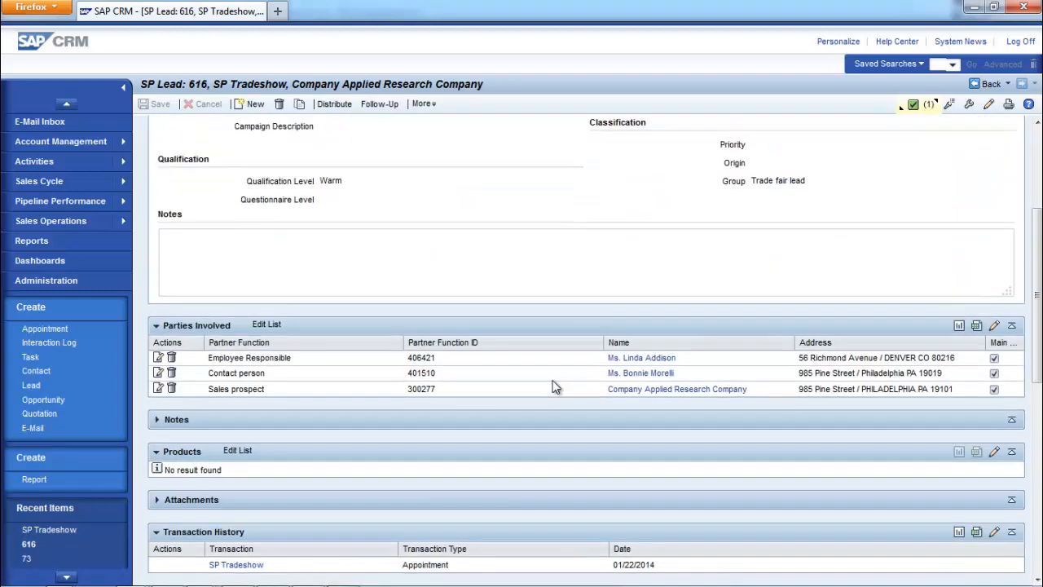
pyautogui.scroll(-10, 552, 386)
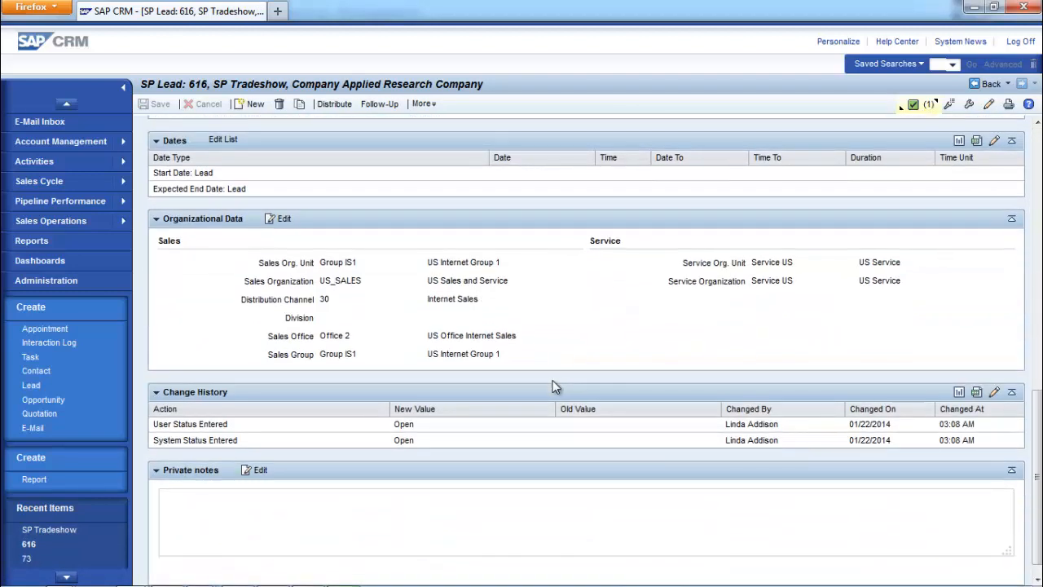
pyautogui.scroll(2, 552, 386)
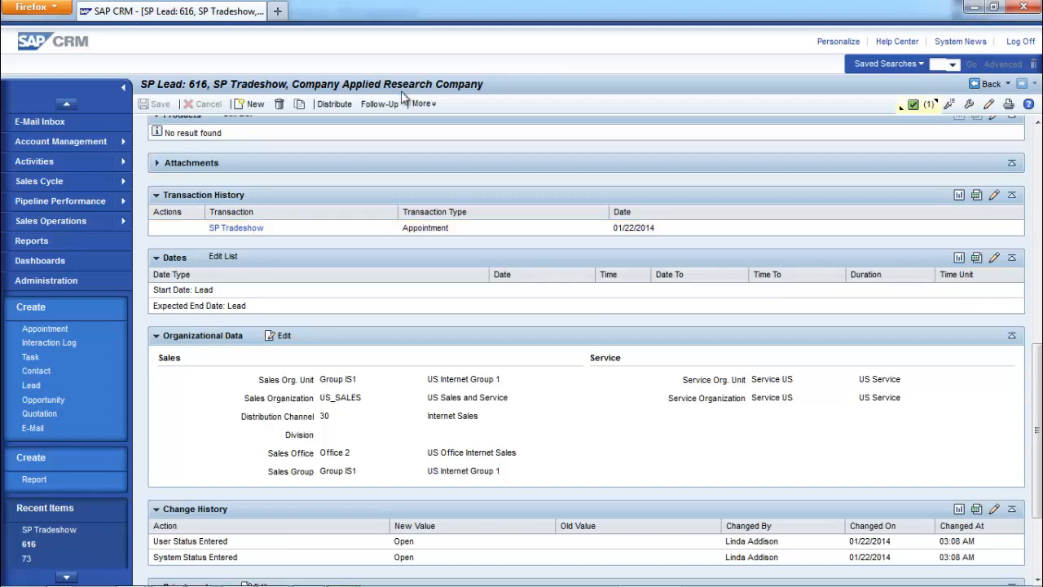
pyautogui.click(380, 103)
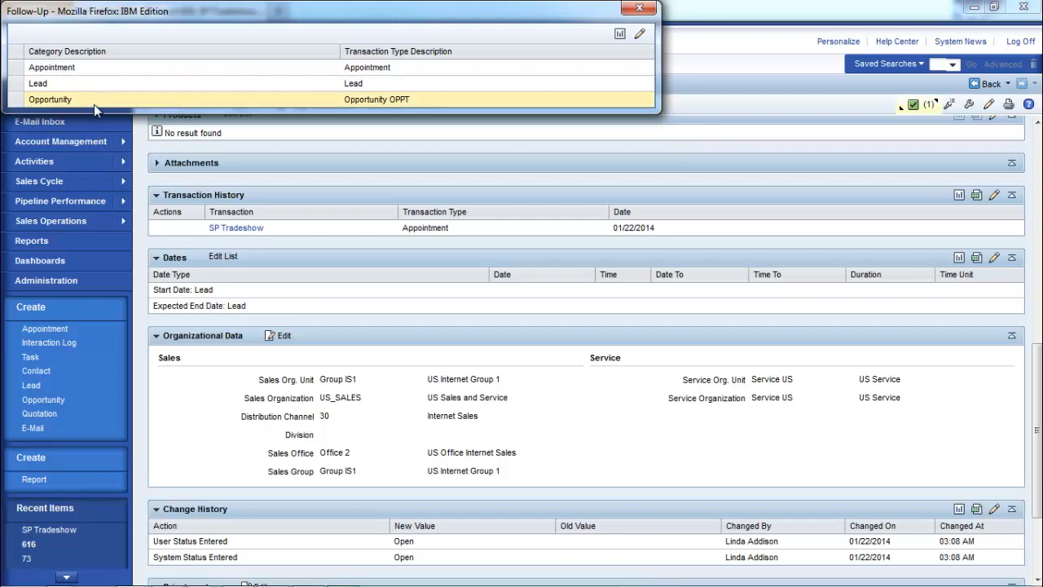
pyautogui.moveTo(287, 14); pyautogui.dragTo(522, 254)
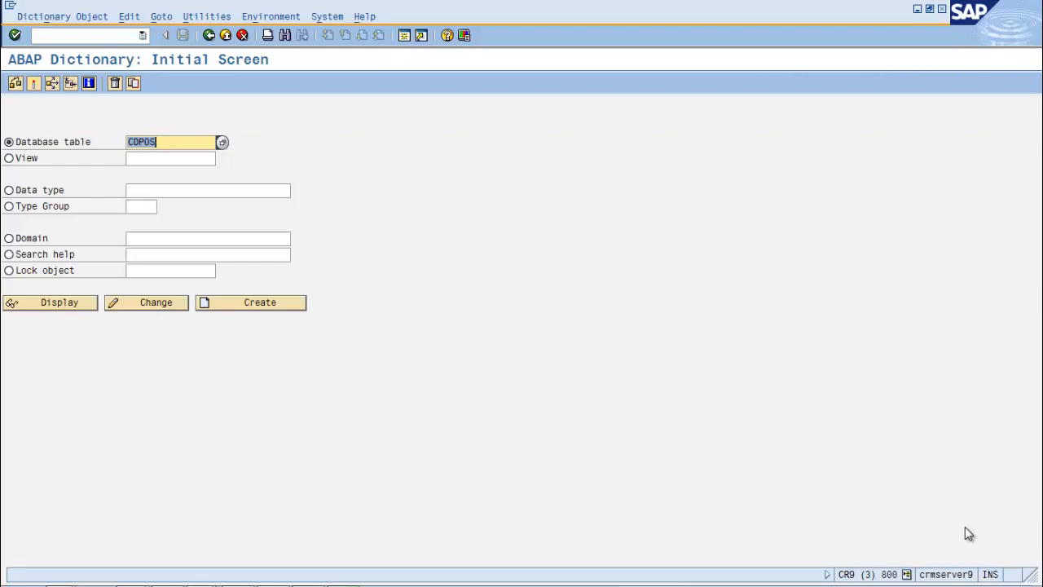
# Step: Display the database table crmd_orderadm_h in the SAP GUI's ABAP Dictionary
pyautogui.write('crmd_')
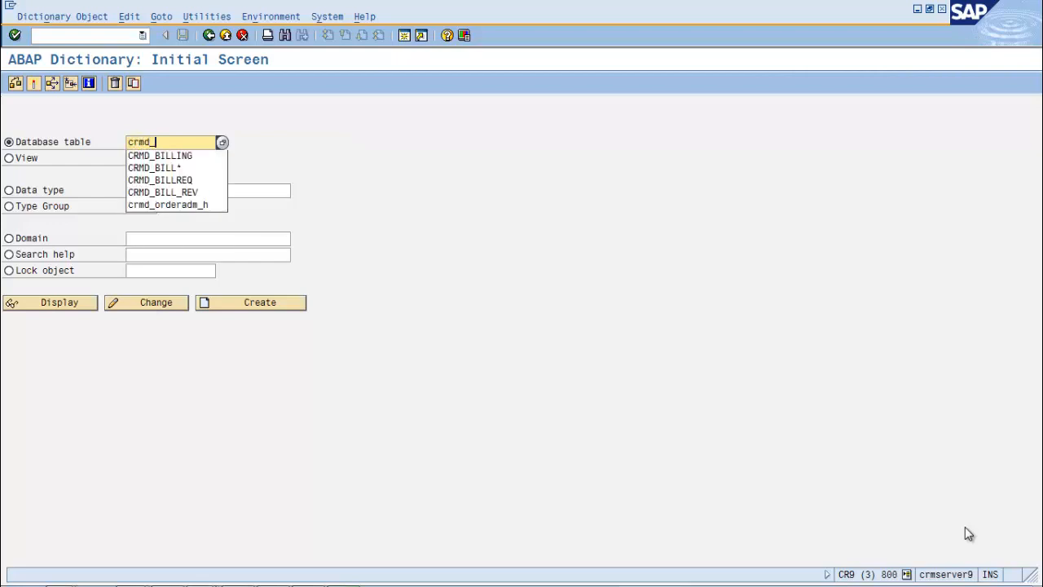
pyautogui.write('order')
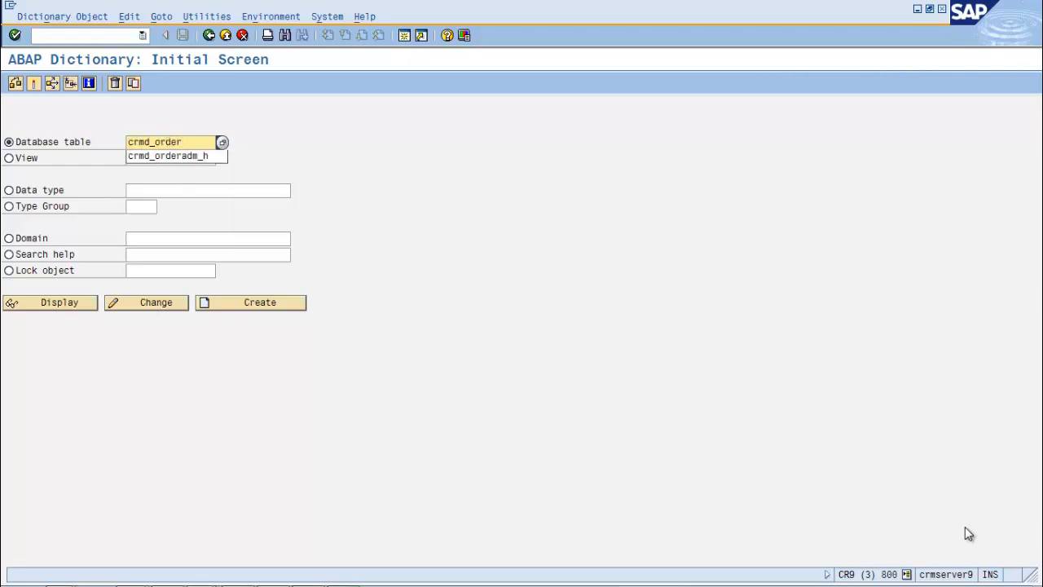
pyautogui.press('Return')
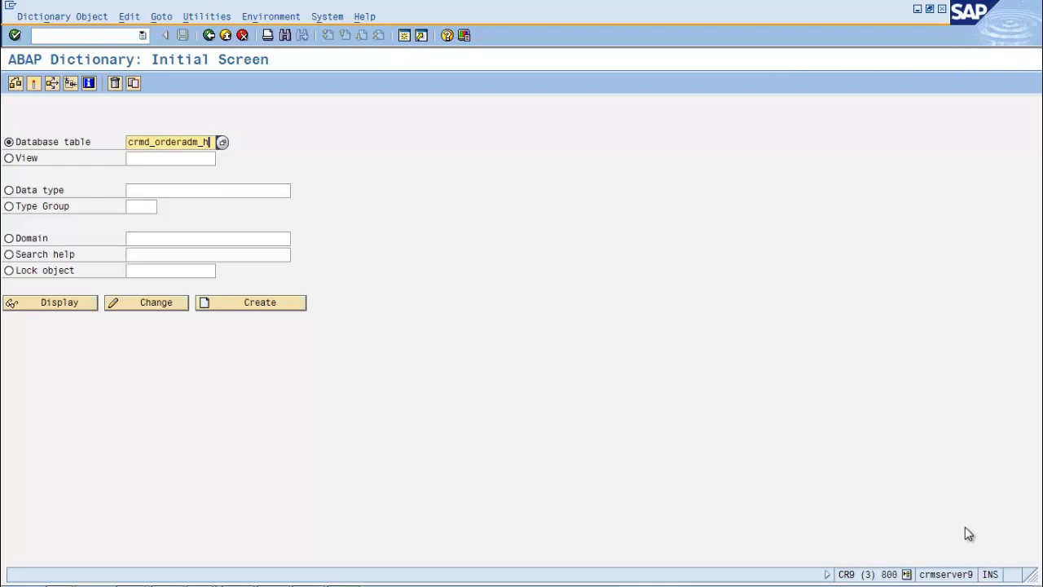
pyautogui.press('BackSpace')
pyautogui.write('i')
pyautogui.press('BackSpace')
pyautogui.write('h')
pyautogui.press('Return')
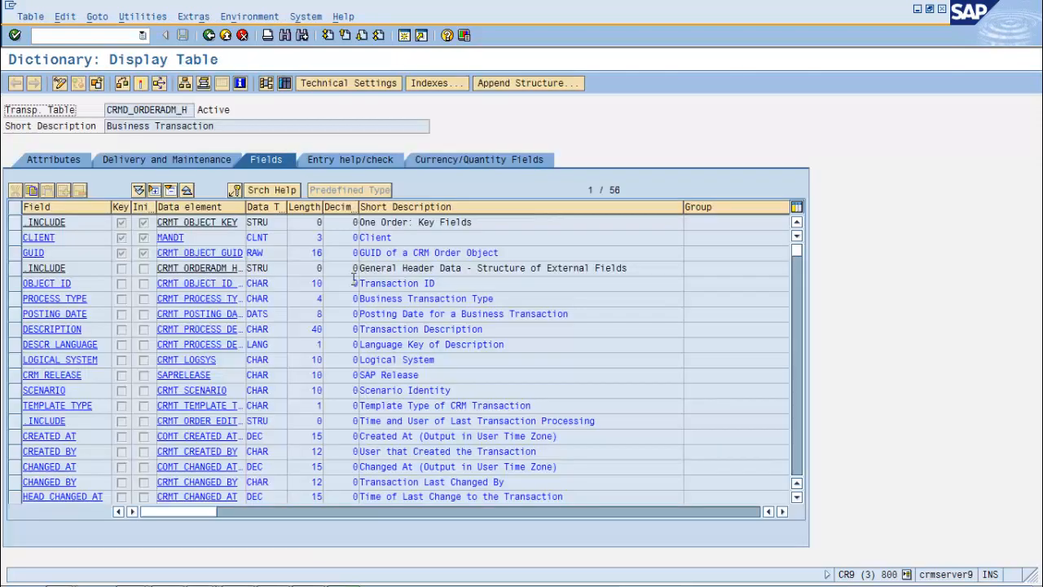
# Step: Look up the table entries with OBJECT_ID 616 and check the process type and description of the SP Tradeshow record
pyautogui.click(286, 84)
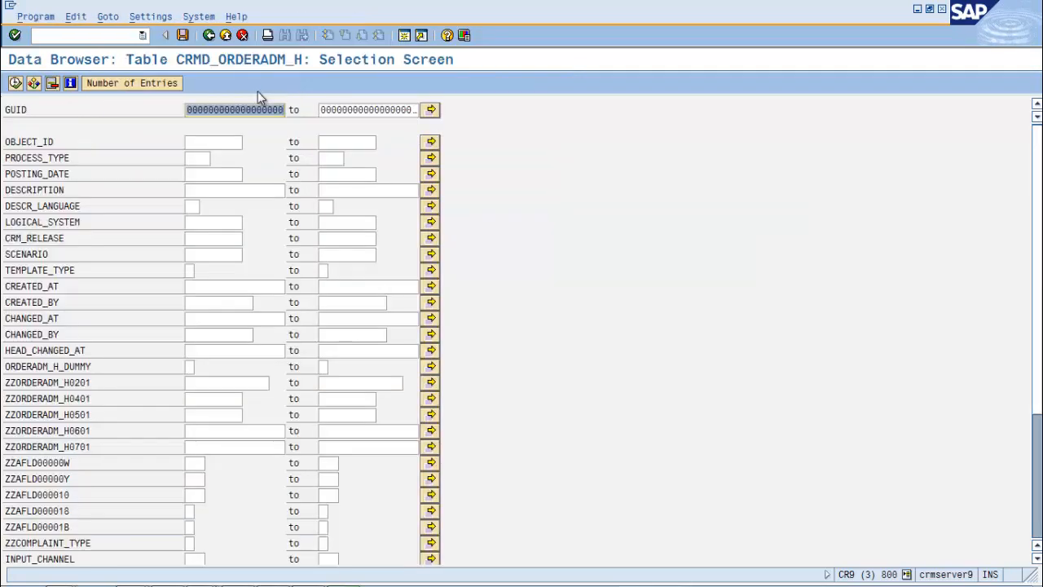
pyautogui.click(205, 142)
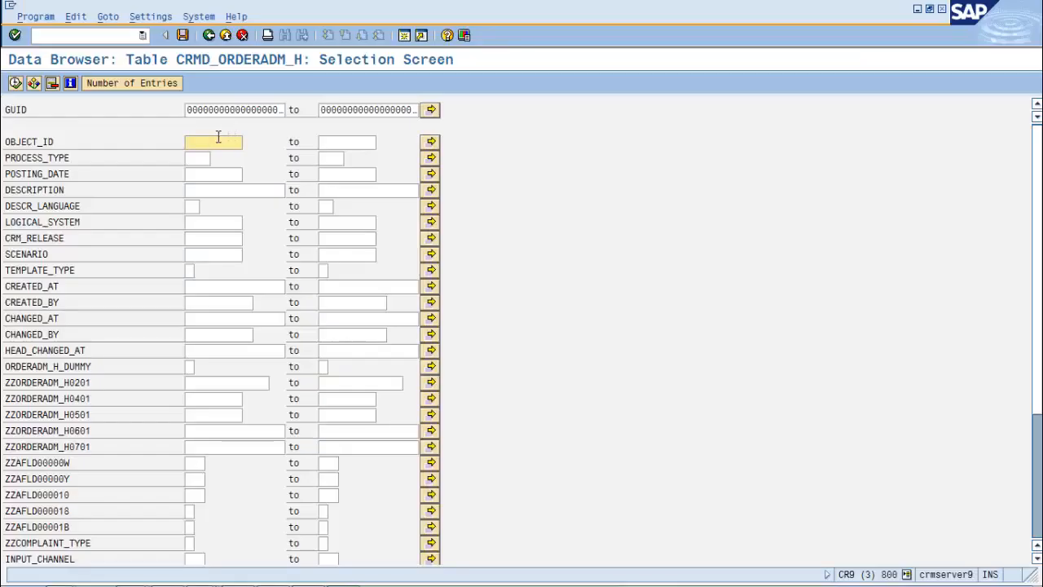
pyautogui.write('616')
pyautogui.press('F8')
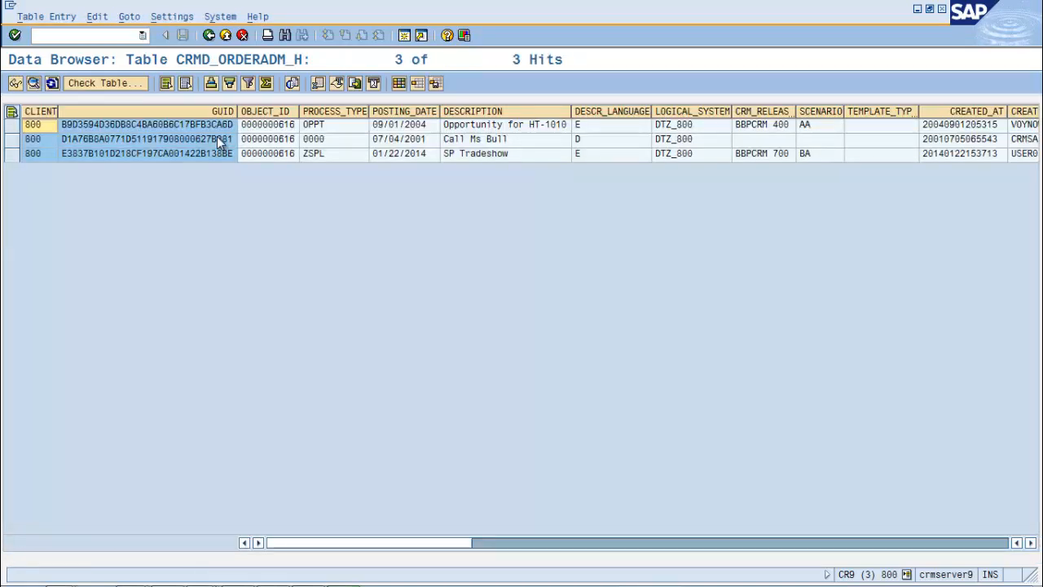
pyautogui.click(335, 158)
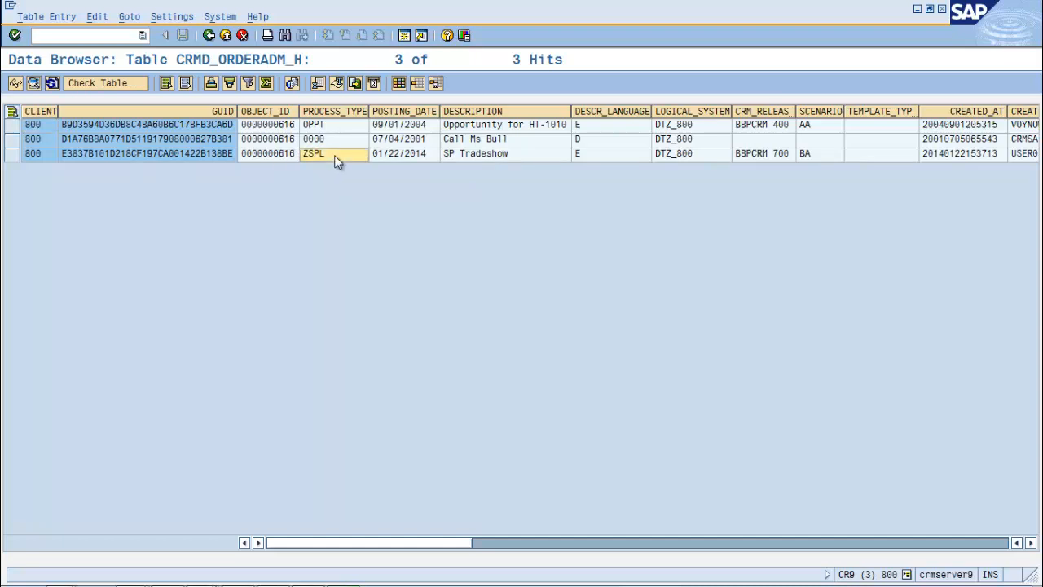
pyautogui.click(469, 158)
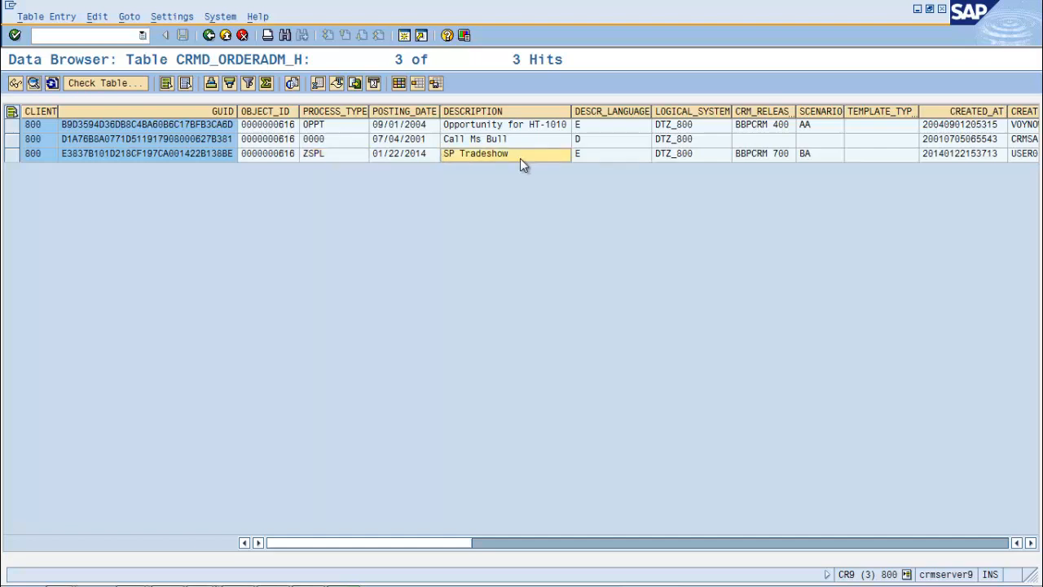
pyautogui.click(339, 155)
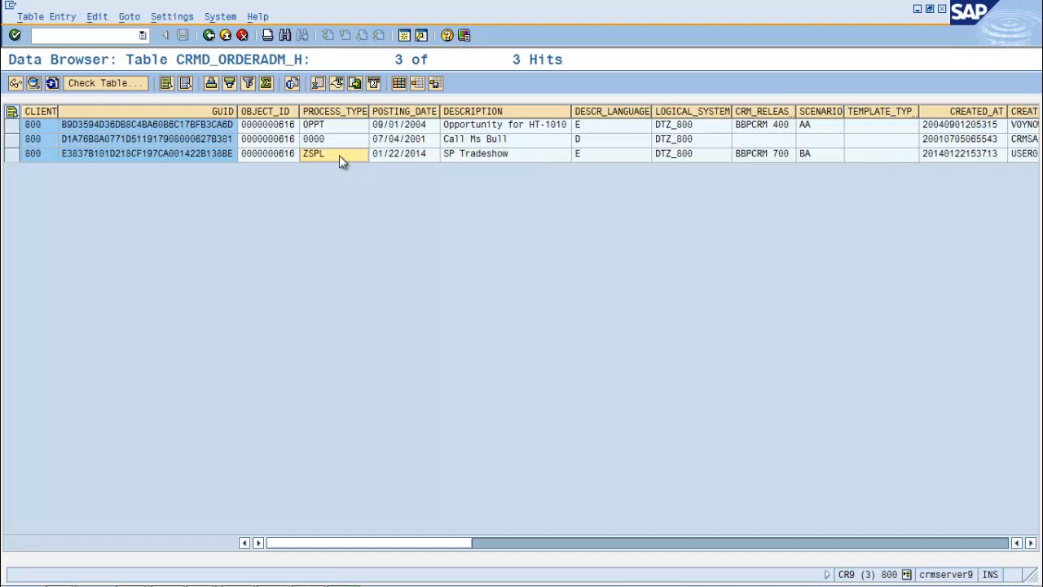
# Step: Start transaction SPRO and display the SAP Reference IMG
pyautogui.click(106, 28)
pyautogui.write('/nspro')
pyautogui.press('Return')
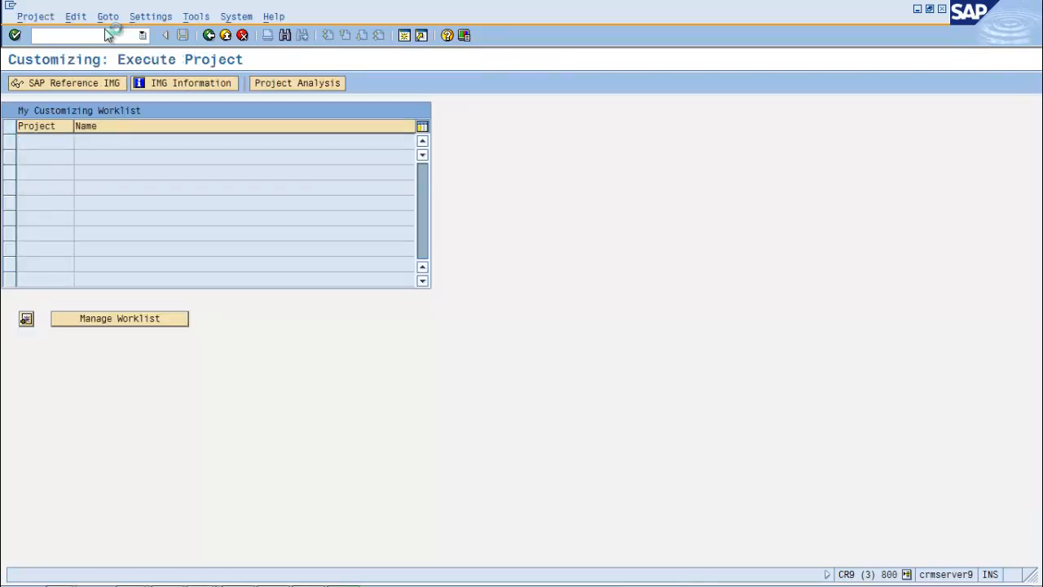
pyautogui.press('F5')
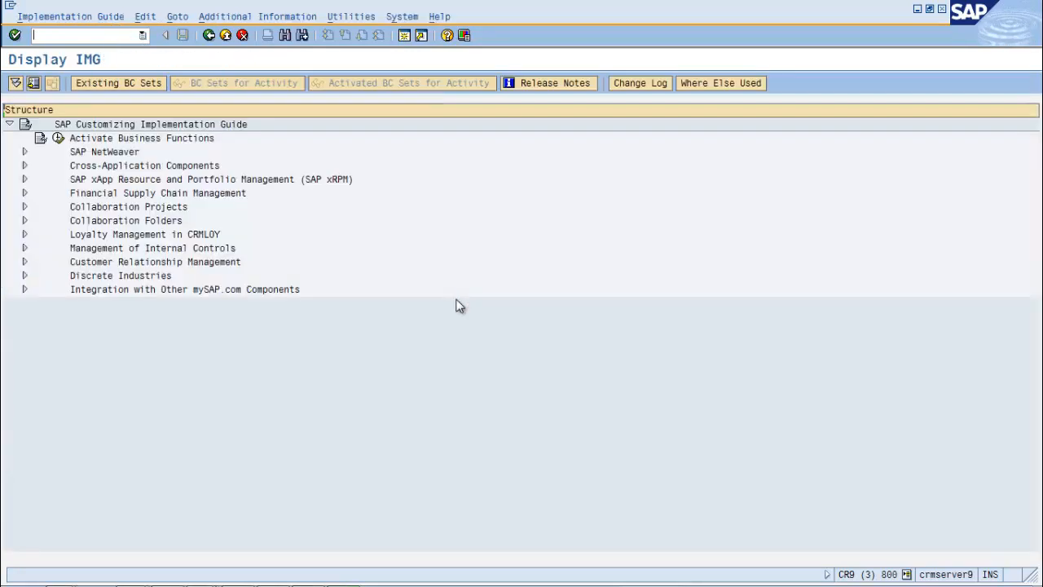
# Step: Open Define Copying Control for Transaction Types in the Customer Relationship Management basic settings for transactions
pyautogui.click(25, 261)
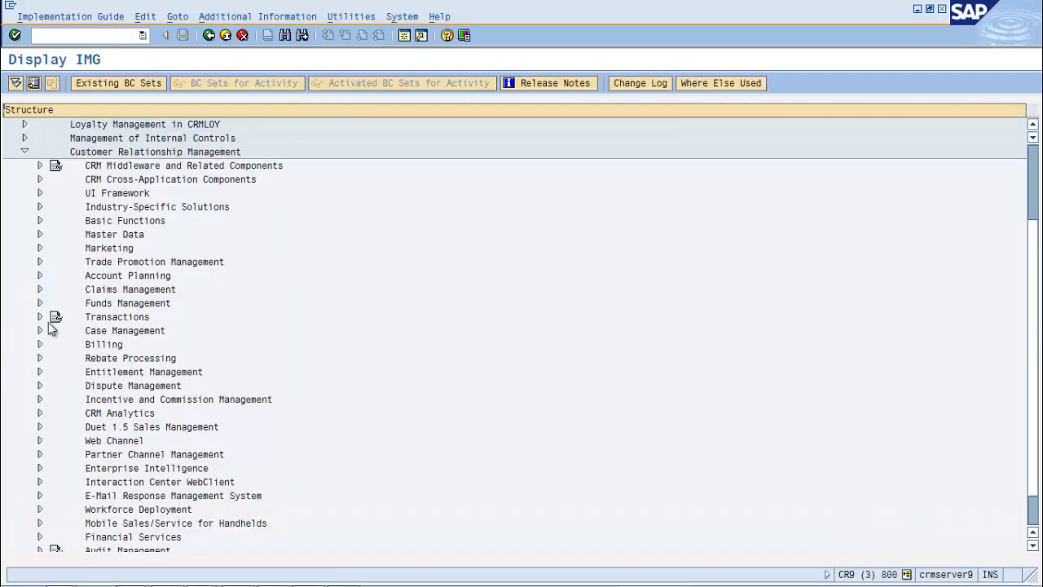
pyautogui.click(39, 317)
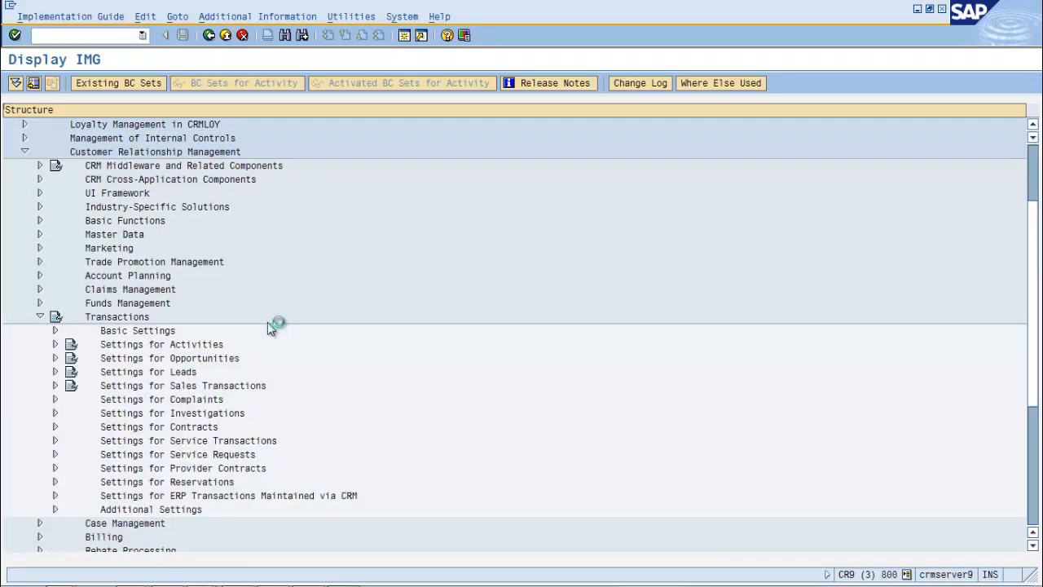
pyautogui.click(56, 331)
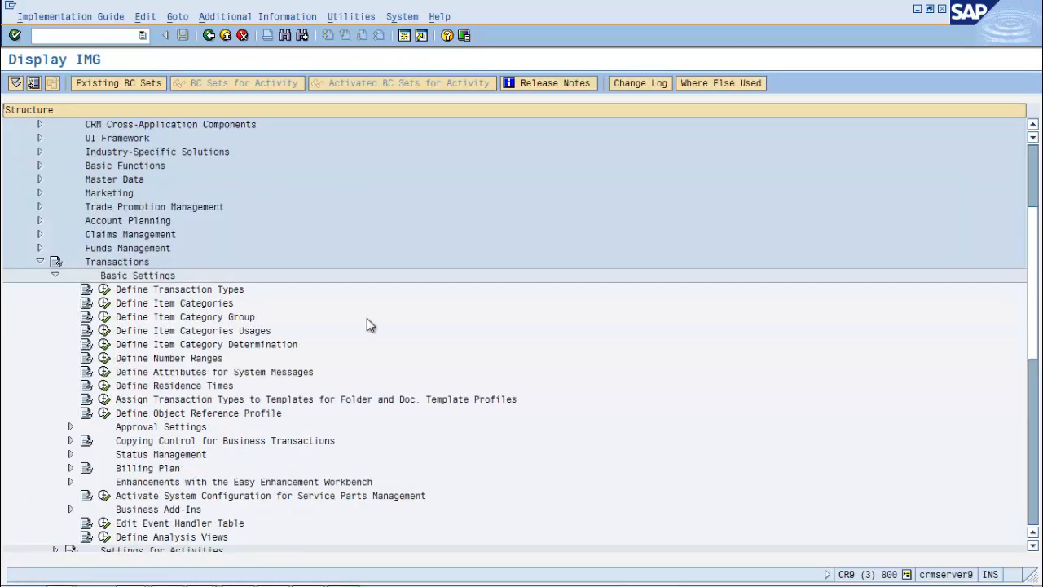
pyautogui.scroll(-3, 455, 302)
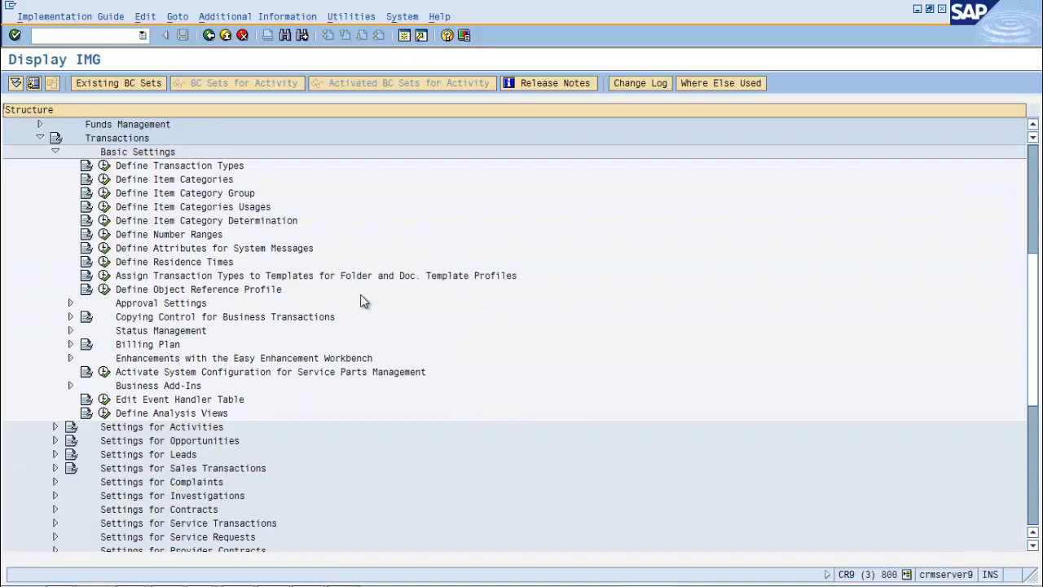
pyautogui.click(70, 317)
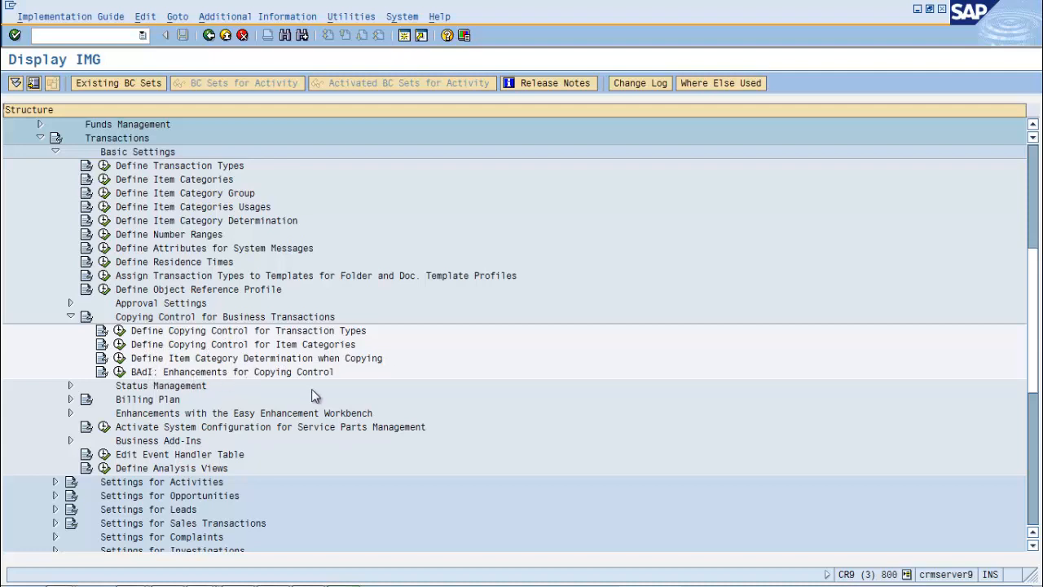
pyautogui.click(119, 330)
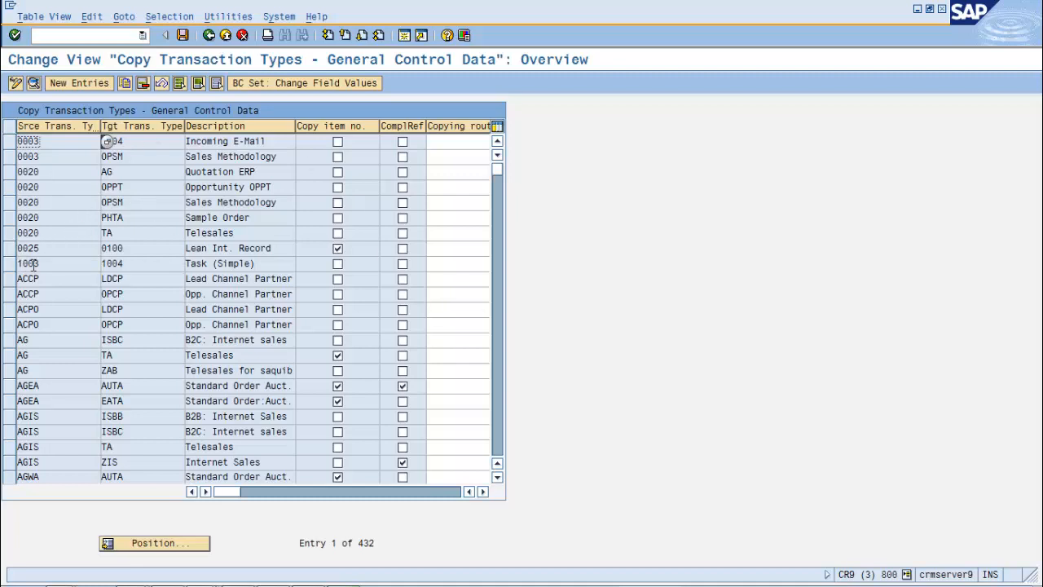
# Step: View the copying control details for source type 0025 and target type 0100, and return to the overview
pyautogui.click(10, 249)
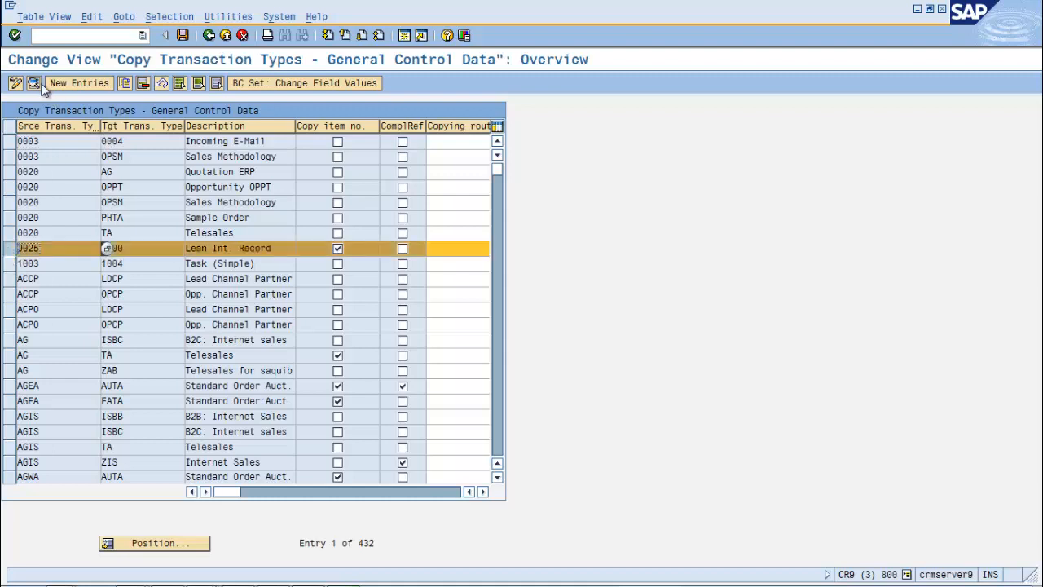
pyautogui.press('F2')
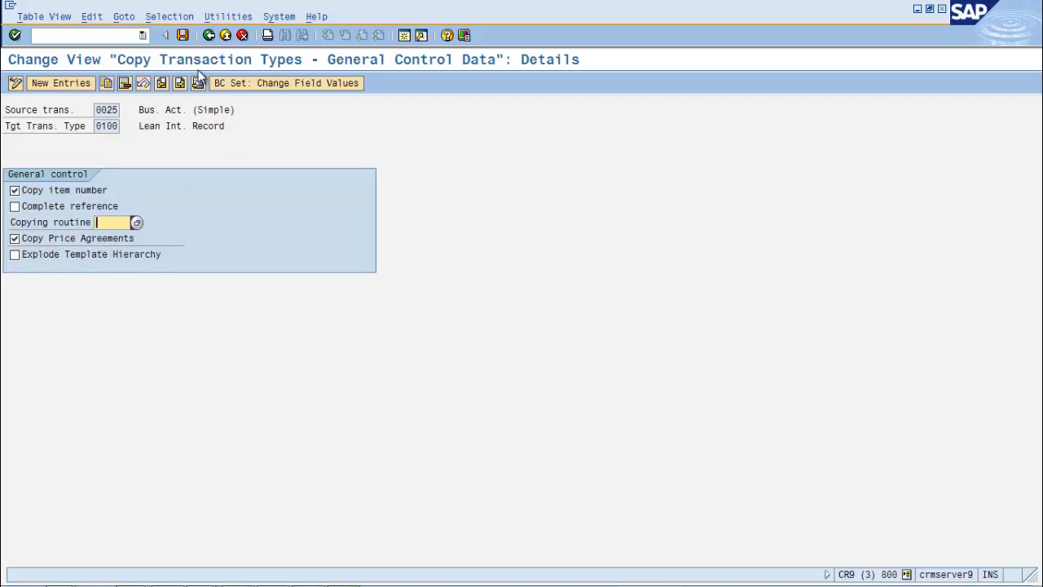
pyautogui.click(206, 38)
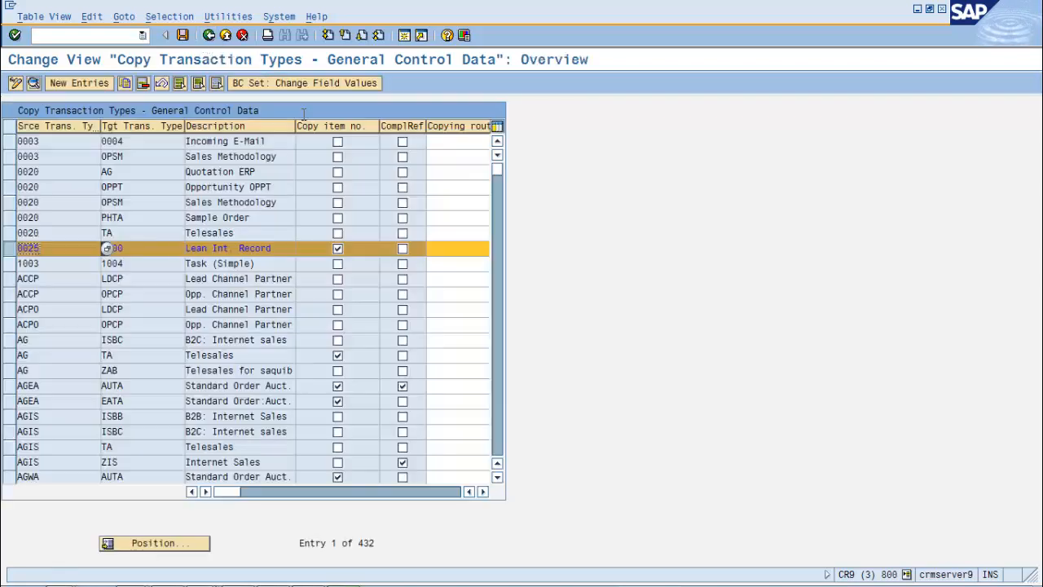
pyautogui.click(9, 251)
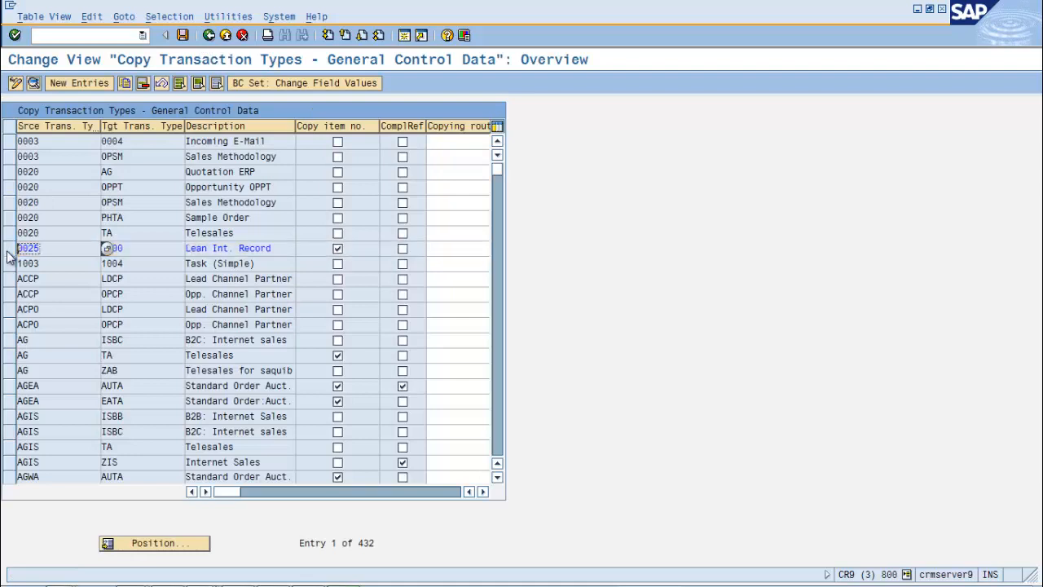
# Step: Position the copying control list at source transaction type ZSPL
pyautogui.click(153, 543)
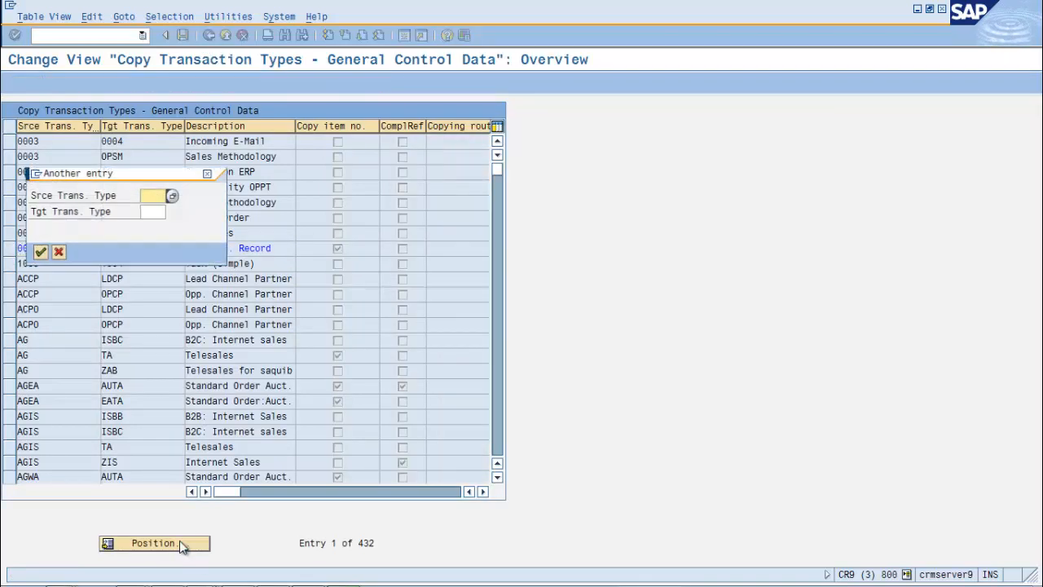
pyautogui.write('ZSPL')
pyautogui.press('Return')
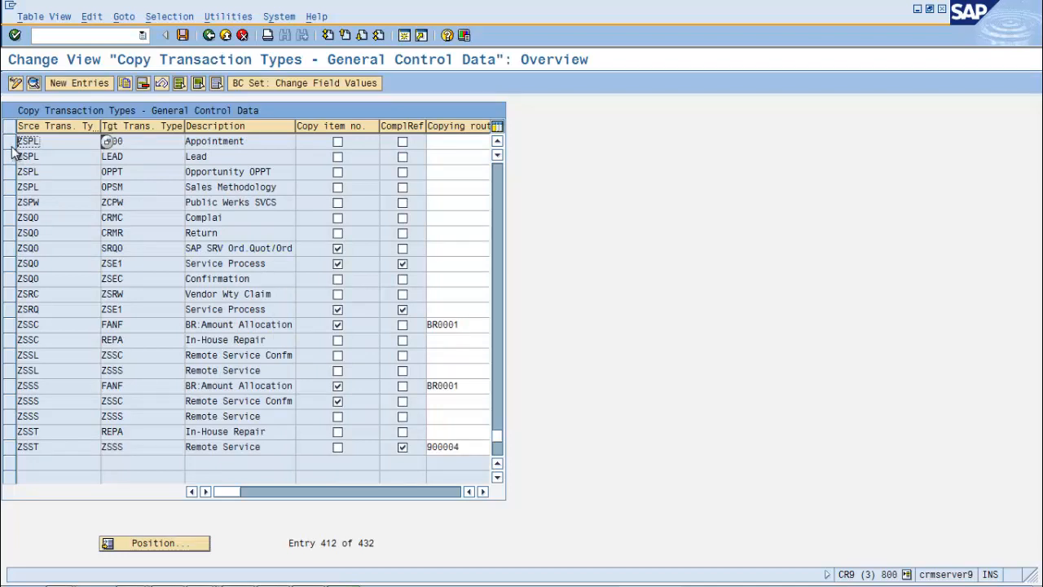
# Step: Examine the target transaction types assigned to ZSPL, starting with Appointment, and return to the IMG structure
pyautogui.click(10, 144)
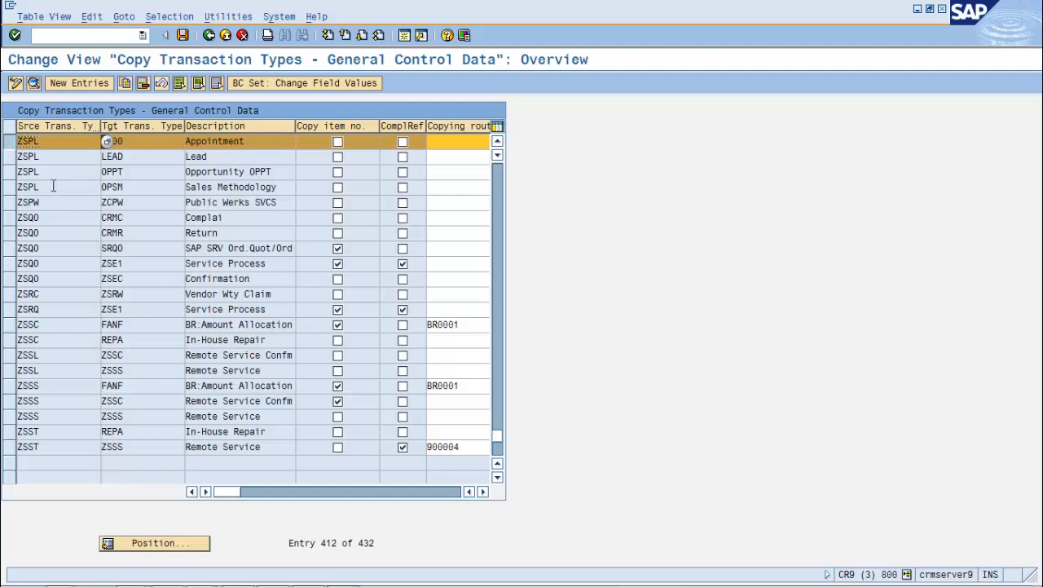
pyautogui.click(150, 143)
pyautogui.press('Tab')
pyautogui.click(10, 143)
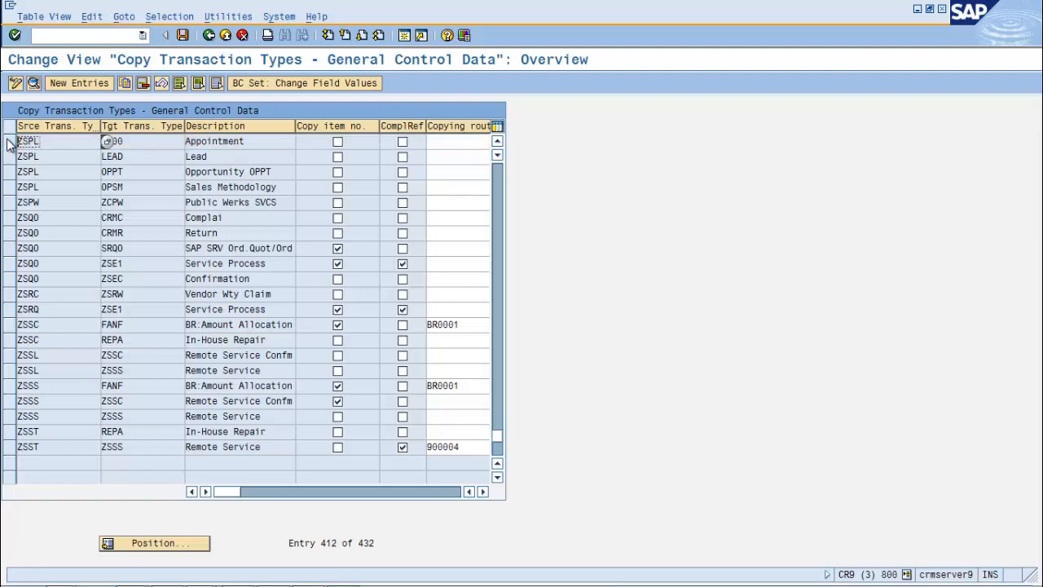
pyautogui.click(210, 36)
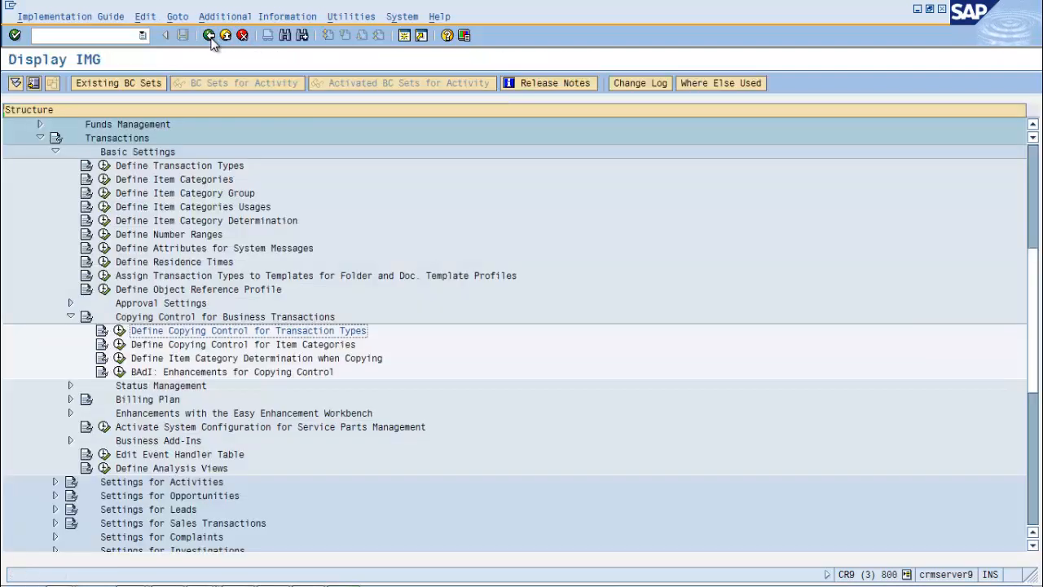
# Step: Open Define Copying Control for Item Categories and display the details for source category ACT and target category TAN
pyautogui.click(120, 345)
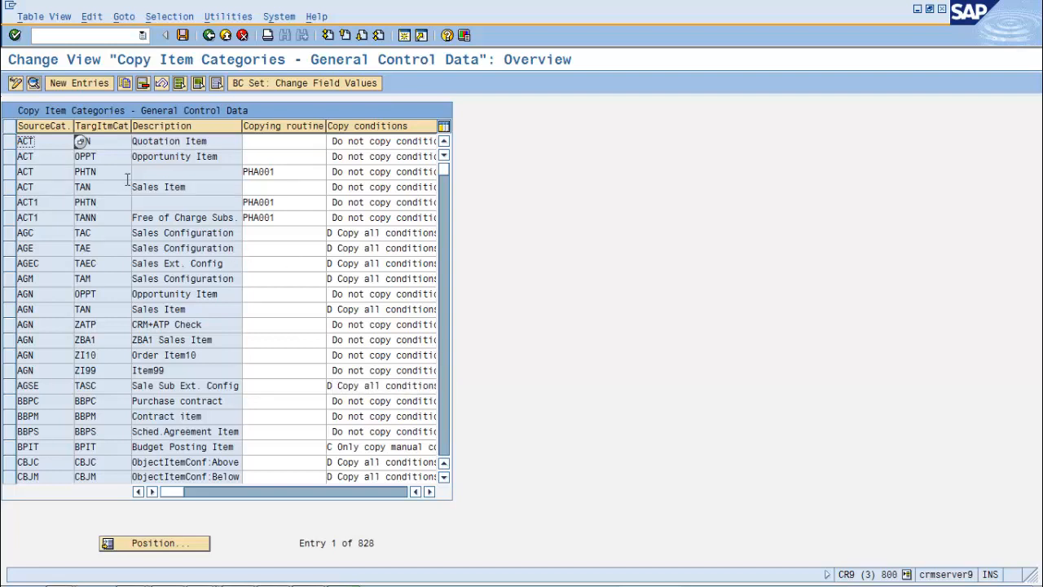
pyautogui.click(259, 187)
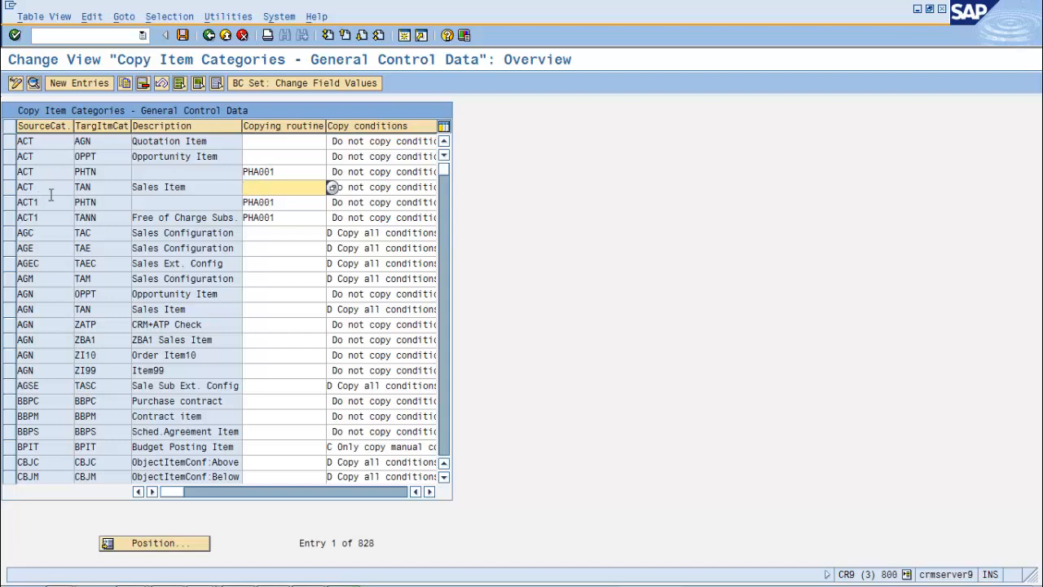
pyautogui.click(10, 189)
pyautogui.click(33, 86)
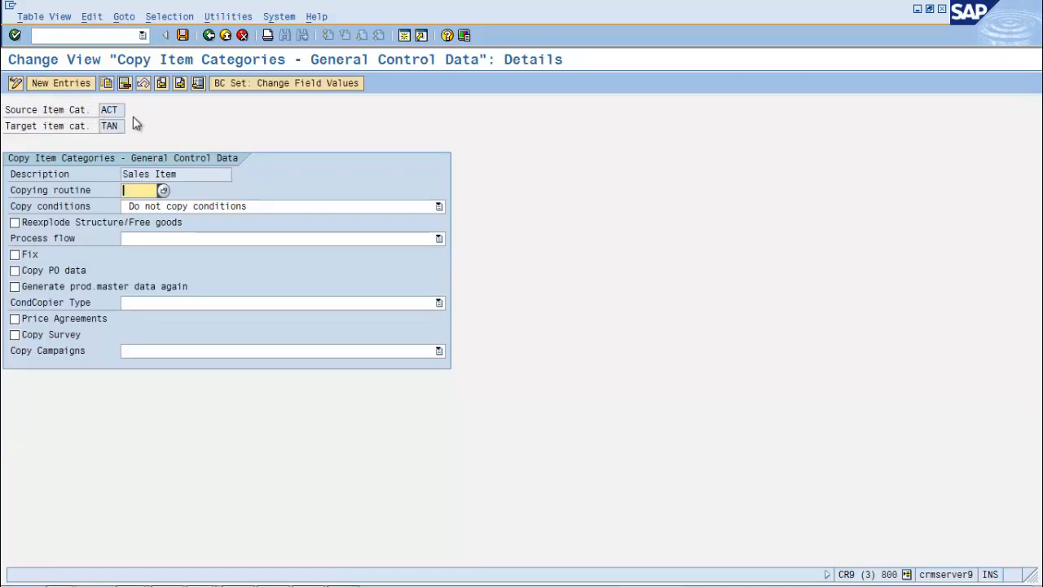
# Step: Examine the available Copy conditions and Copy Campaigns options without changing them, and return to the IMG structure
pyautogui.click(173, 206)
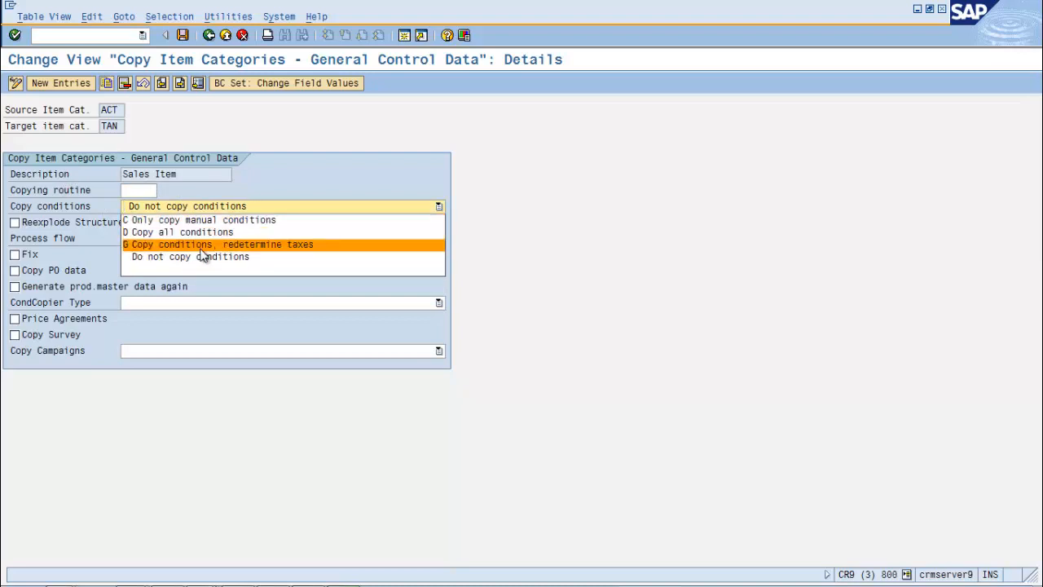
pyautogui.click(531, 178)
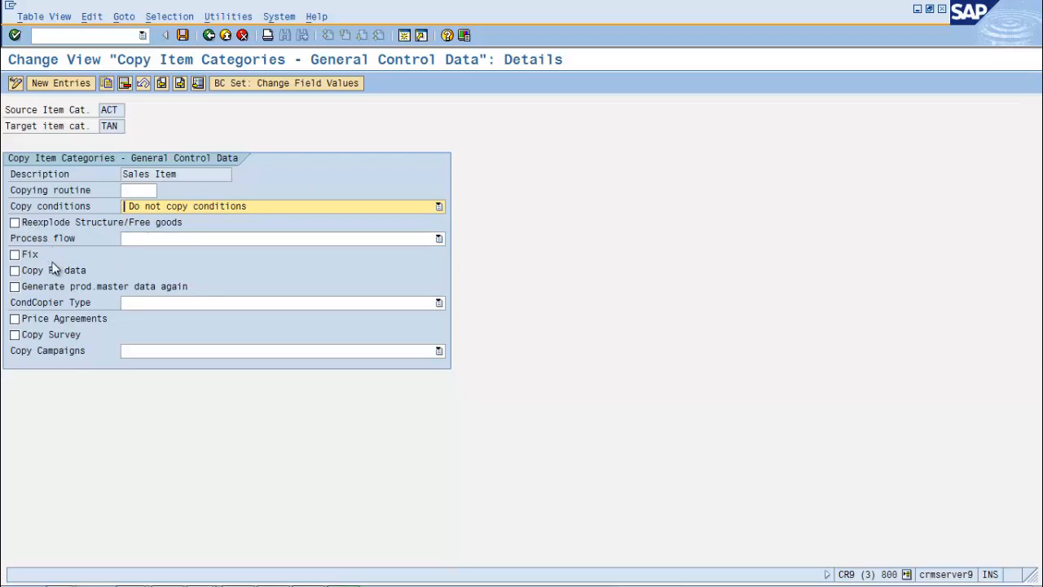
pyautogui.click(171, 348)
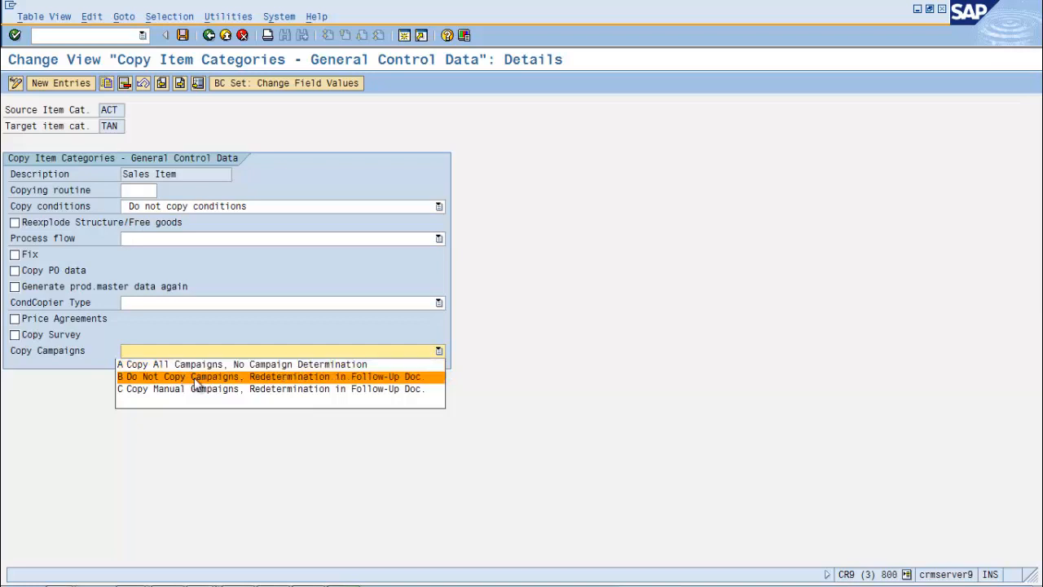
pyautogui.click(564, 289)
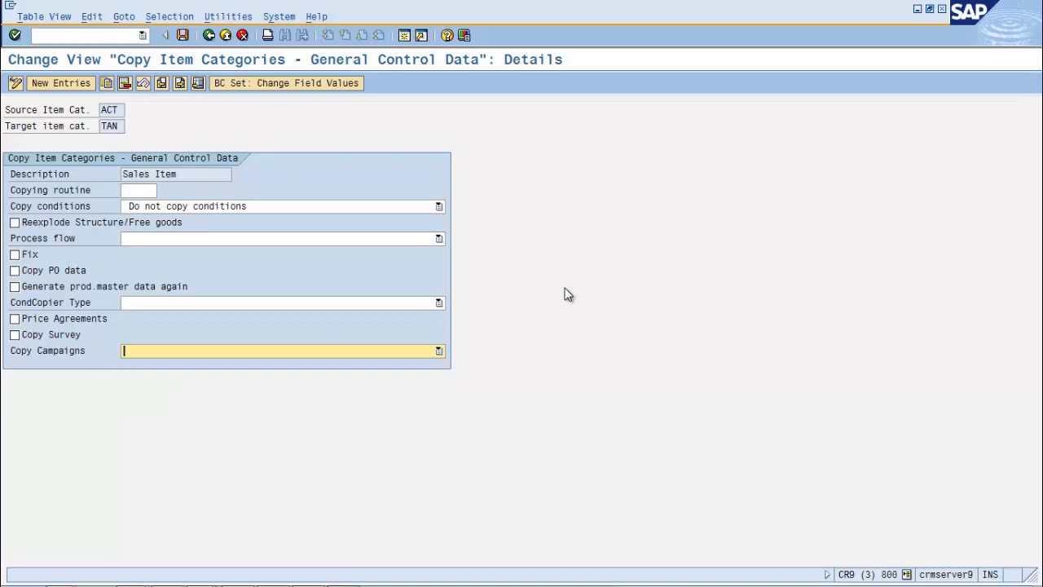
pyautogui.click(212, 37)
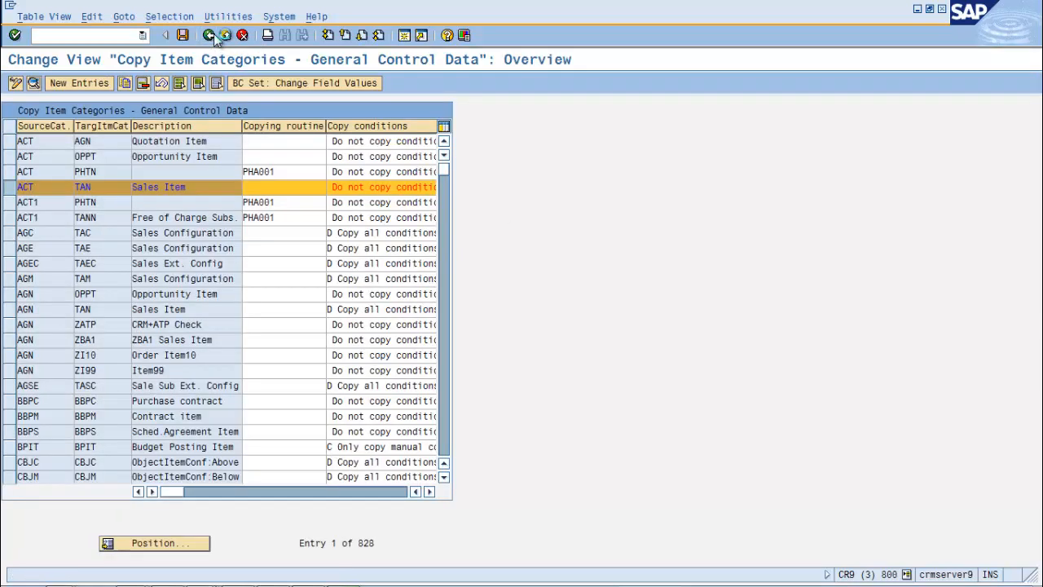
pyautogui.click(210, 36)
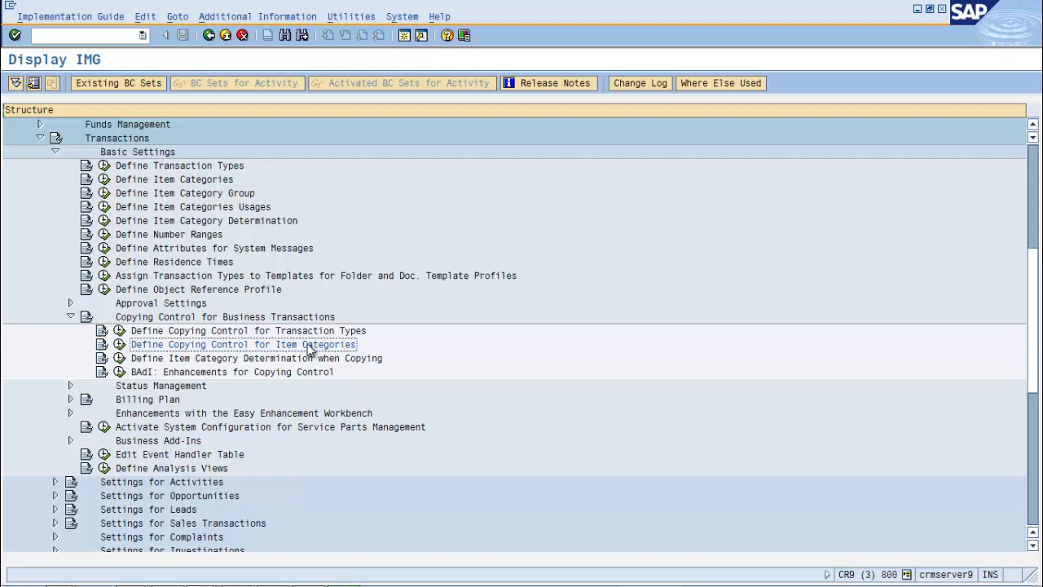
# Step: Open Define Item Category Determination when Copying and examine the source categories, target transaction types and resulting item categories
pyautogui.click(119, 357)
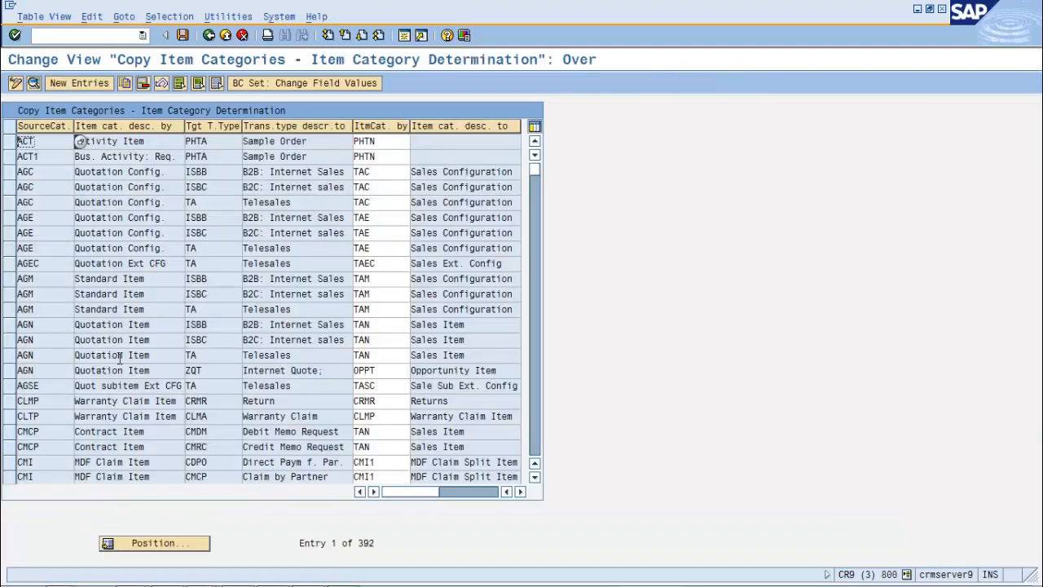
pyautogui.click(116, 186)
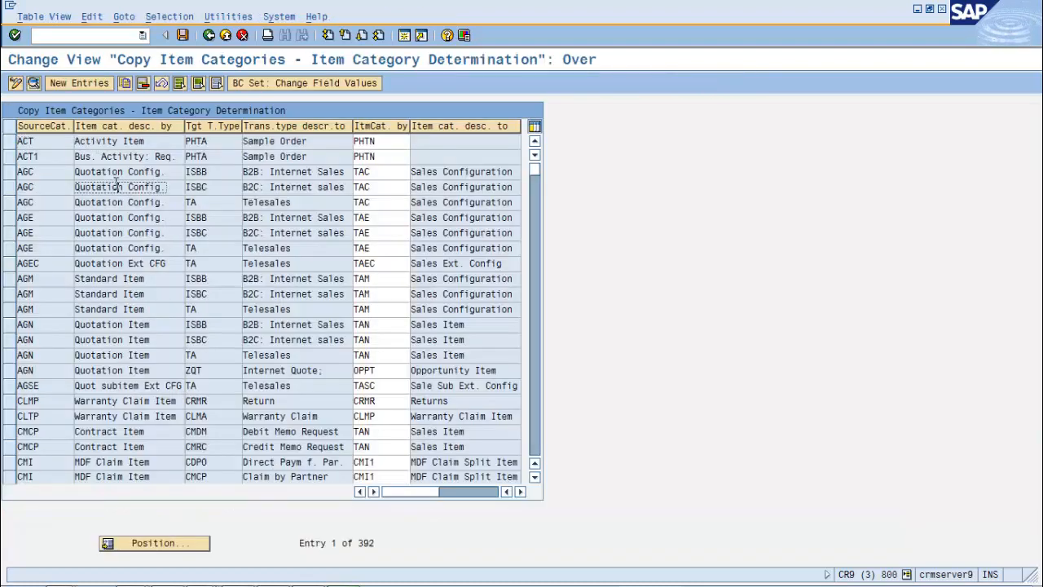
pyautogui.click(42, 140)
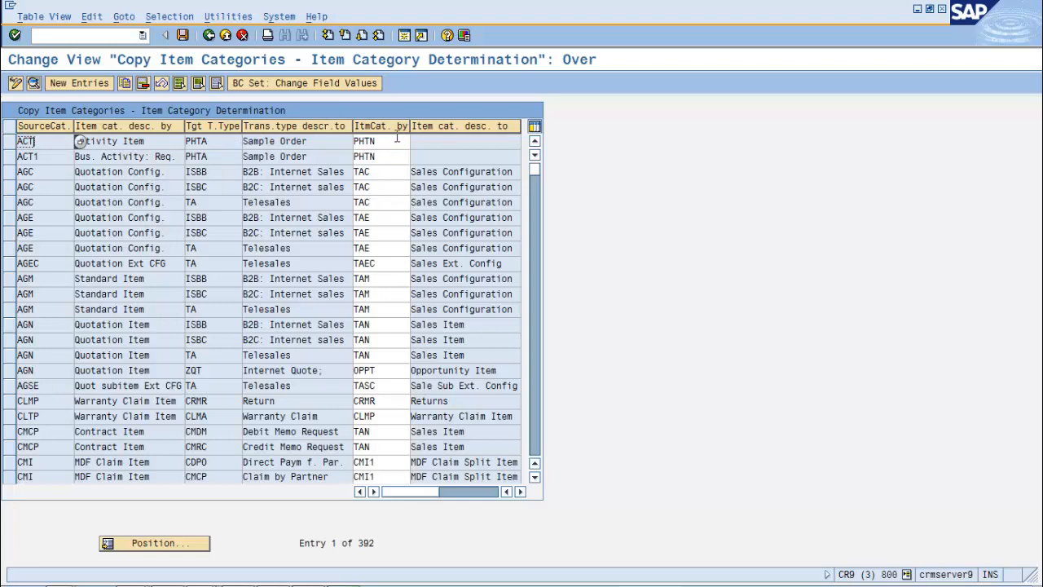
pyautogui.moveTo(416, 491); pyautogui.dragTo(391, 503)
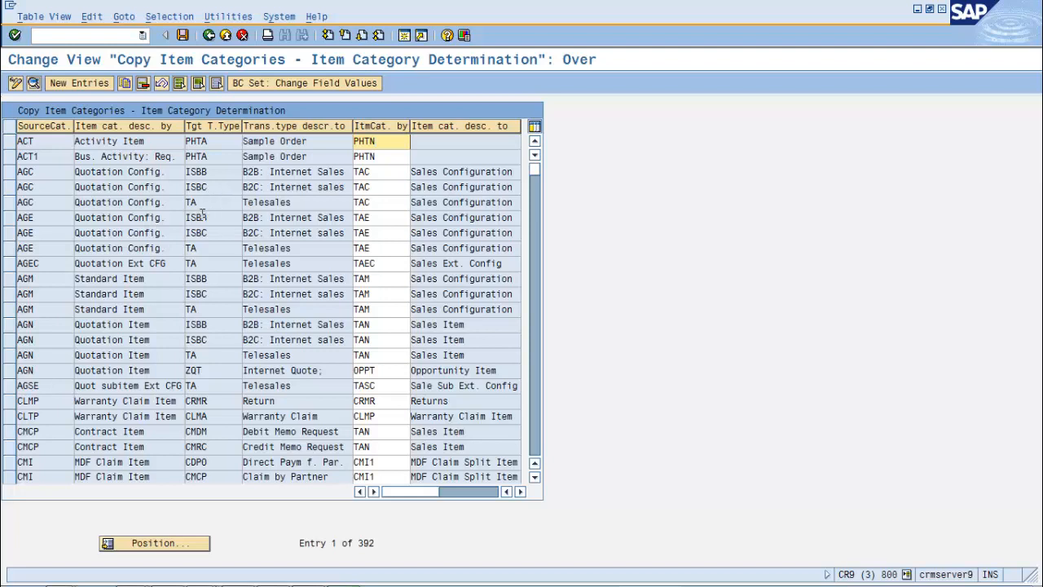
pyautogui.click(388, 204)
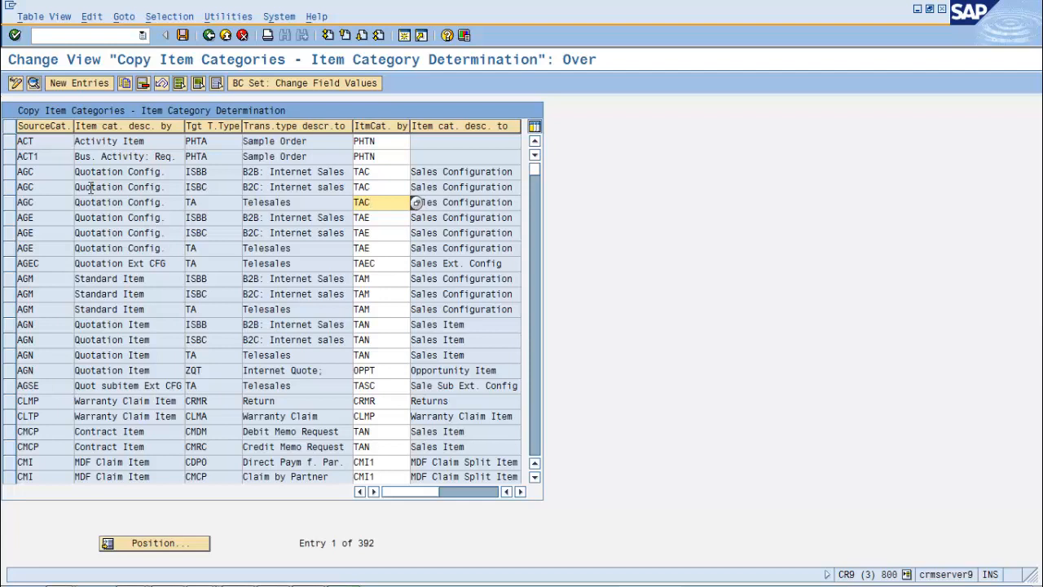
# Step: View the determination details for source item category AGC with target transaction type ISBB, and return to the IMG structure
pyautogui.click(10, 171)
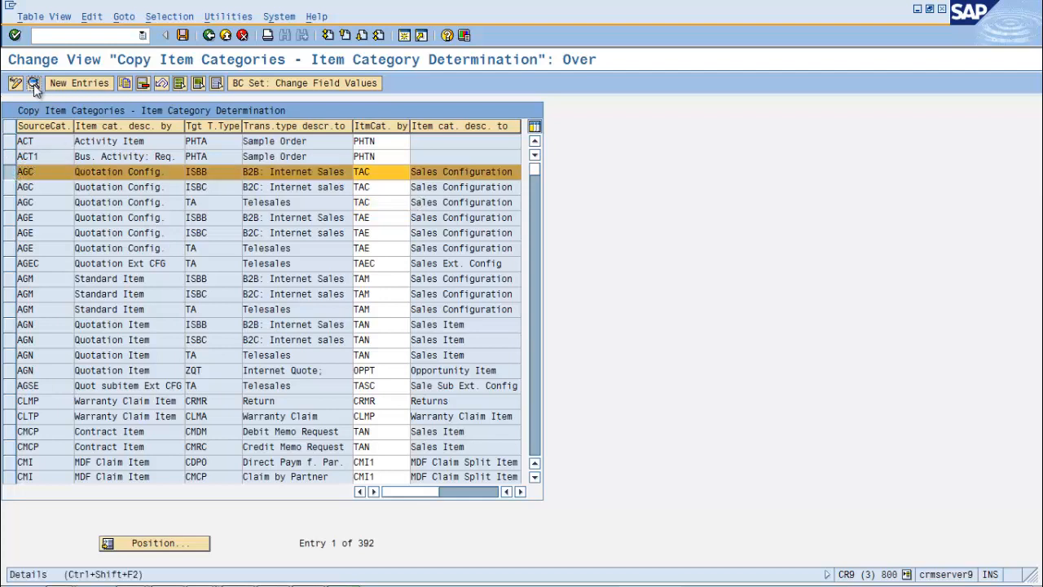
pyautogui.click(34, 83)
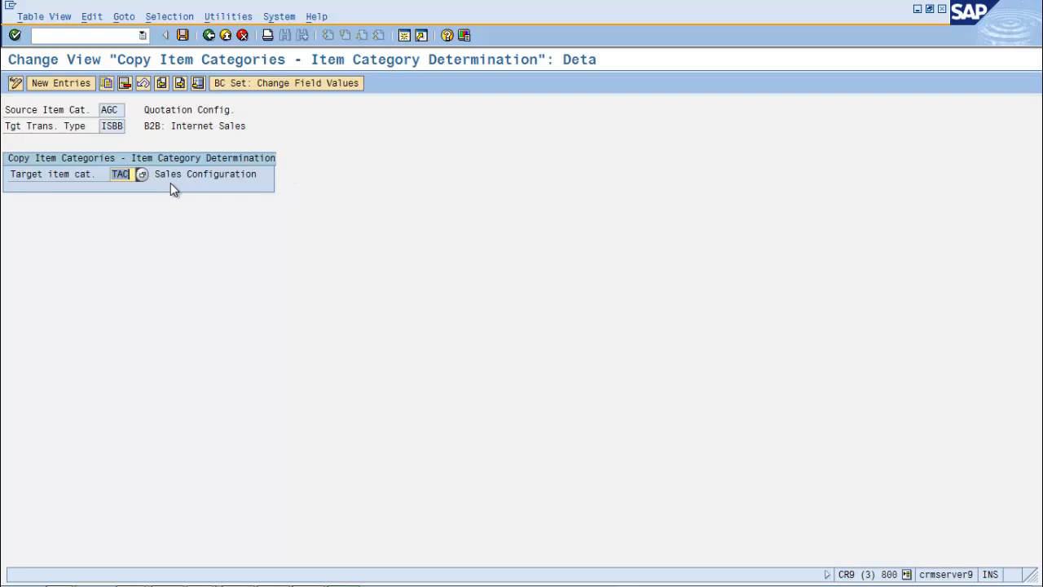
pyautogui.click(205, 36)
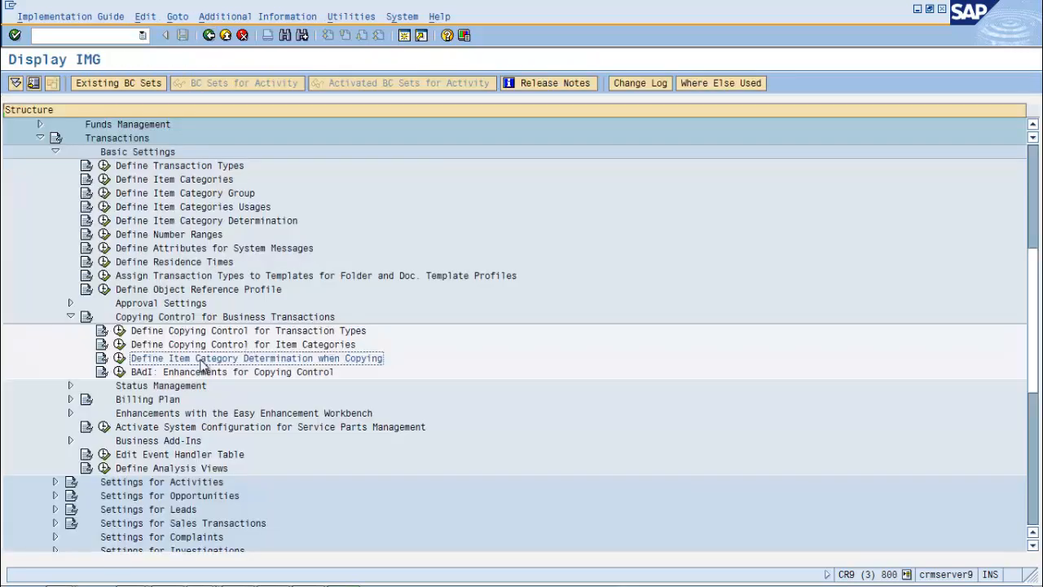
# Step: Open BAdI: Enhancements for Copying Control and display implementation ZSERV_ORD_FROM_SORDR with its definition name
pyautogui.click(120, 372)
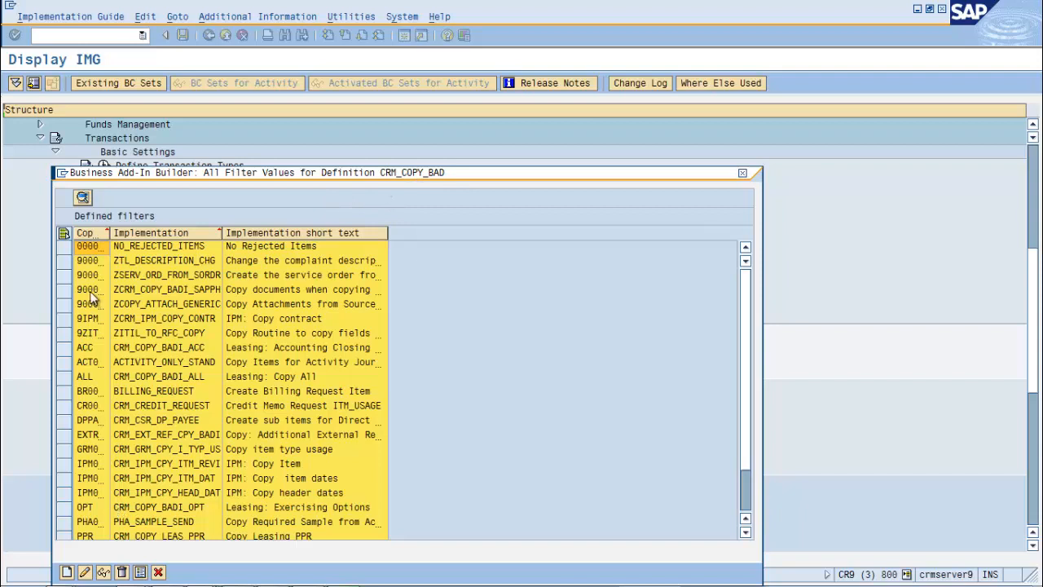
pyautogui.click(64, 276)
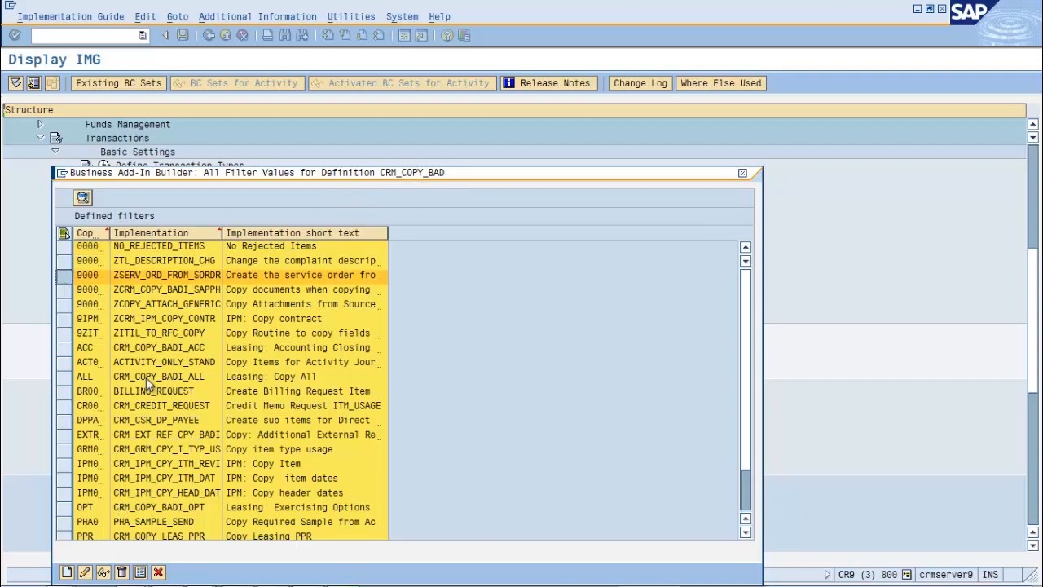
pyautogui.click(104, 573)
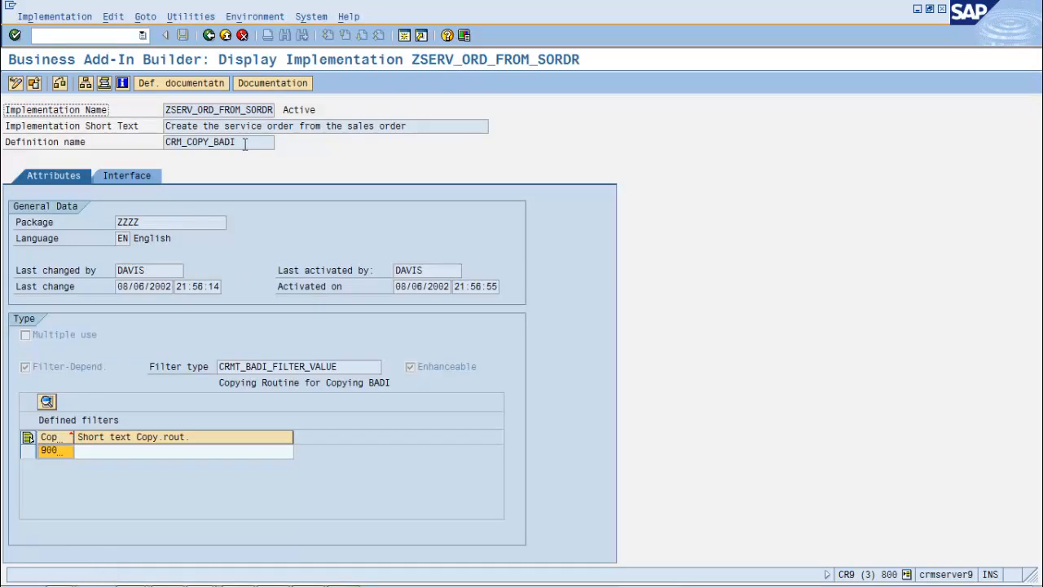
pyautogui.moveTo(246, 143); pyautogui.dragTo(163, 143)
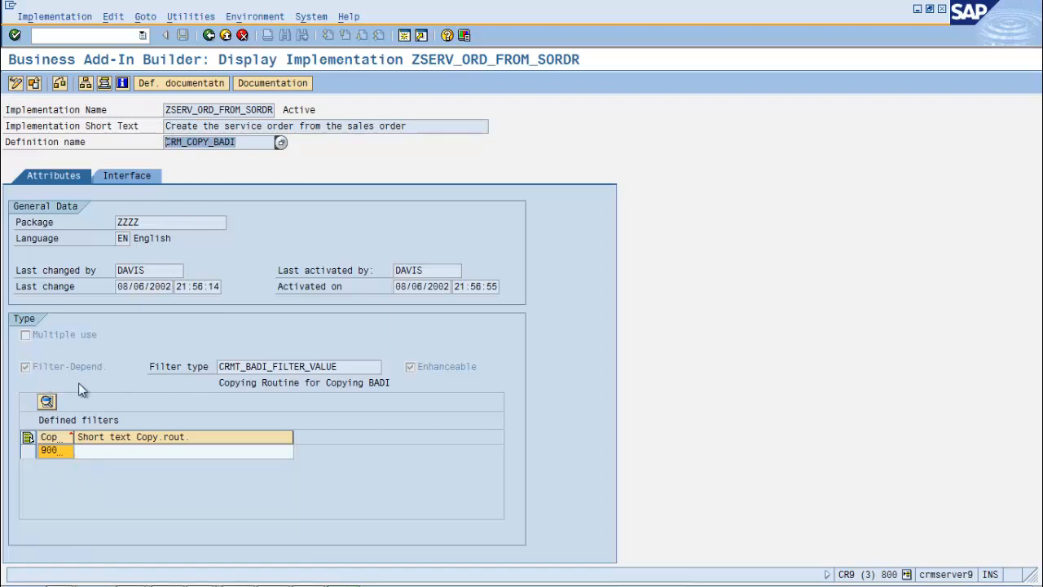
# Step: View the code of the COPY method in the implementation's interface, and leave the implementation display
pyautogui.click(127, 177)
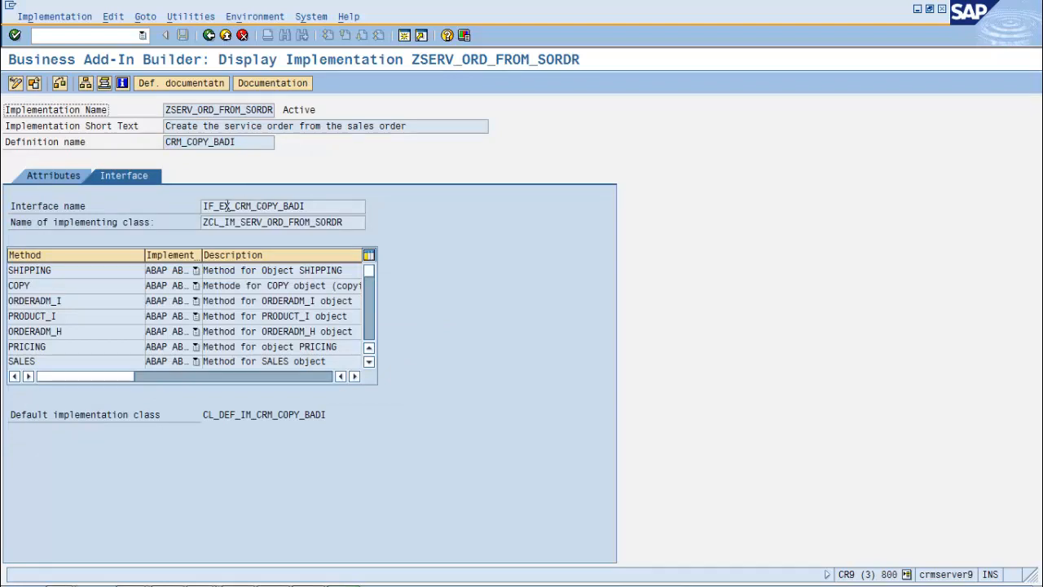
pyautogui.click(36, 286)
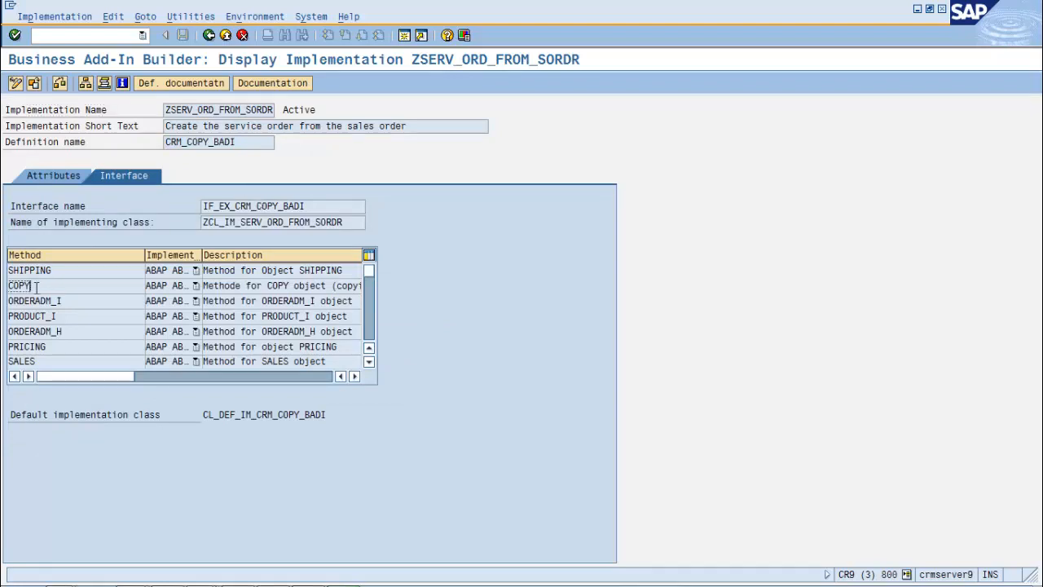
pyautogui.doubleClick(36, 286)
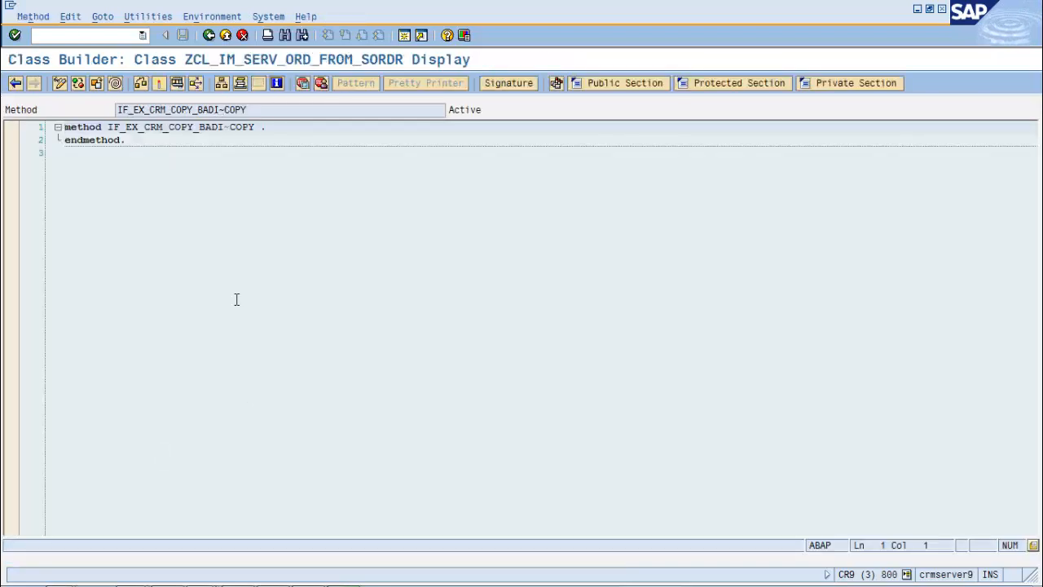
pyautogui.click(215, 39)
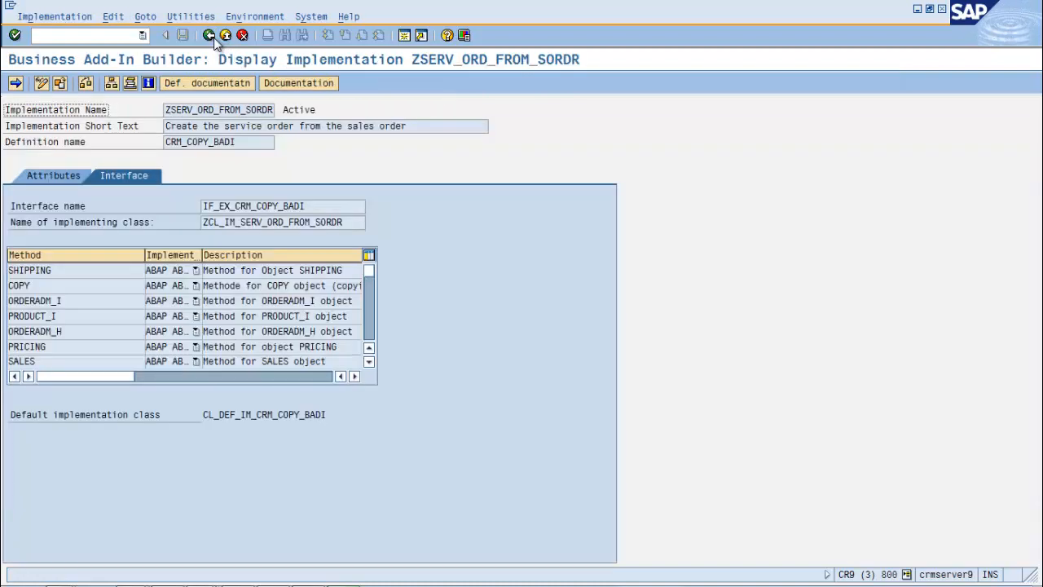
pyautogui.click(213, 37)
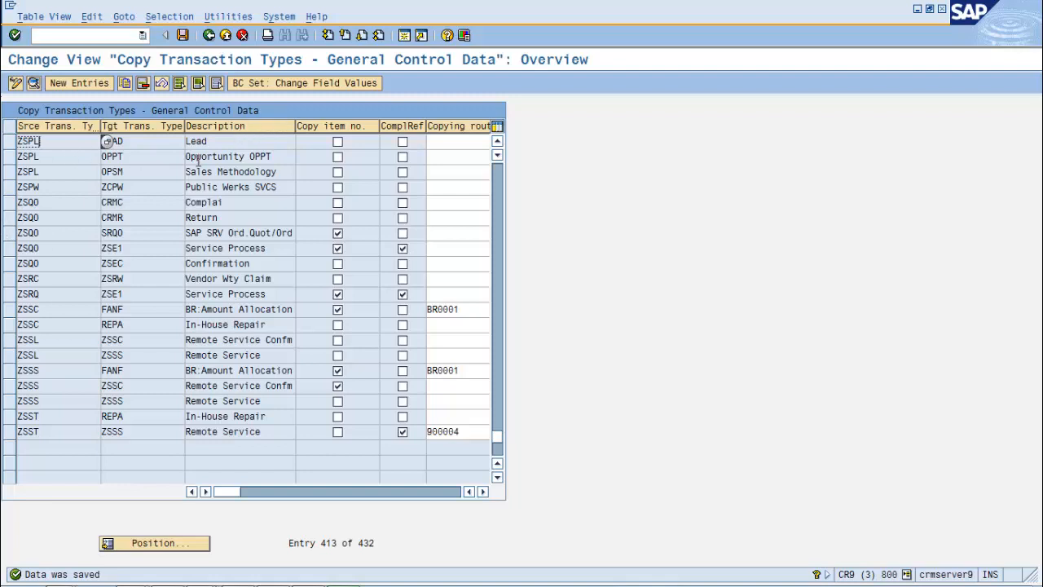
# Step: Copy the ZSPL to LEAD entry to target transaction type 0001, with Copy item number and Complete reference enabled
pyautogui.click(58, 173)
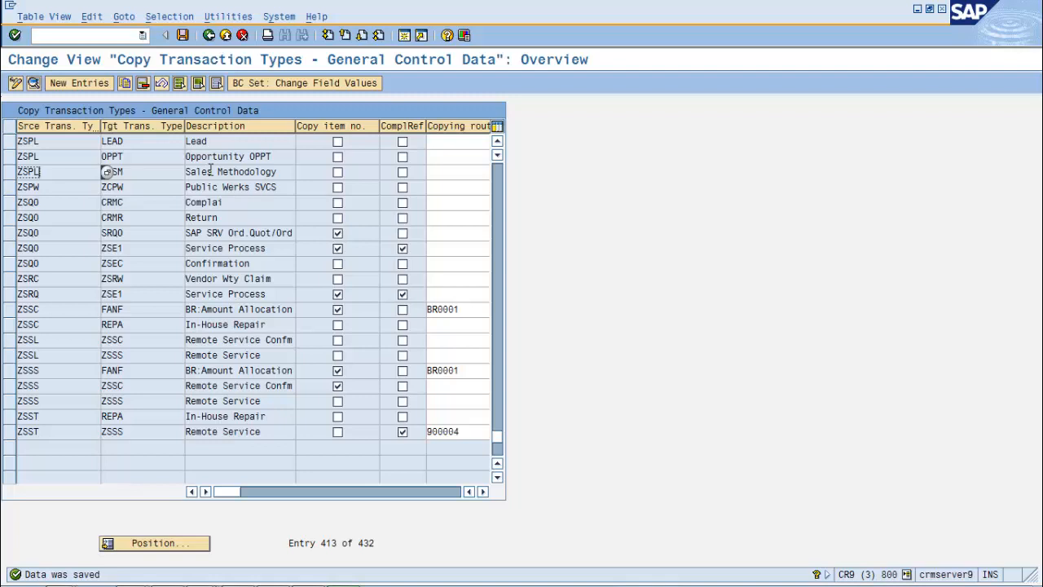
pyautogui.click(10, 145)
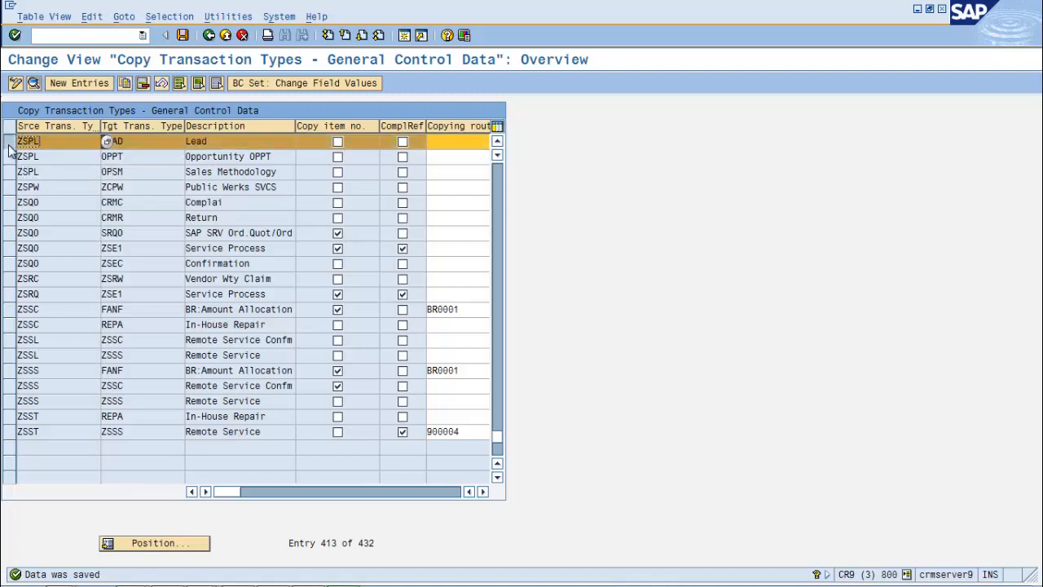
pyautogui.click(125, 85)
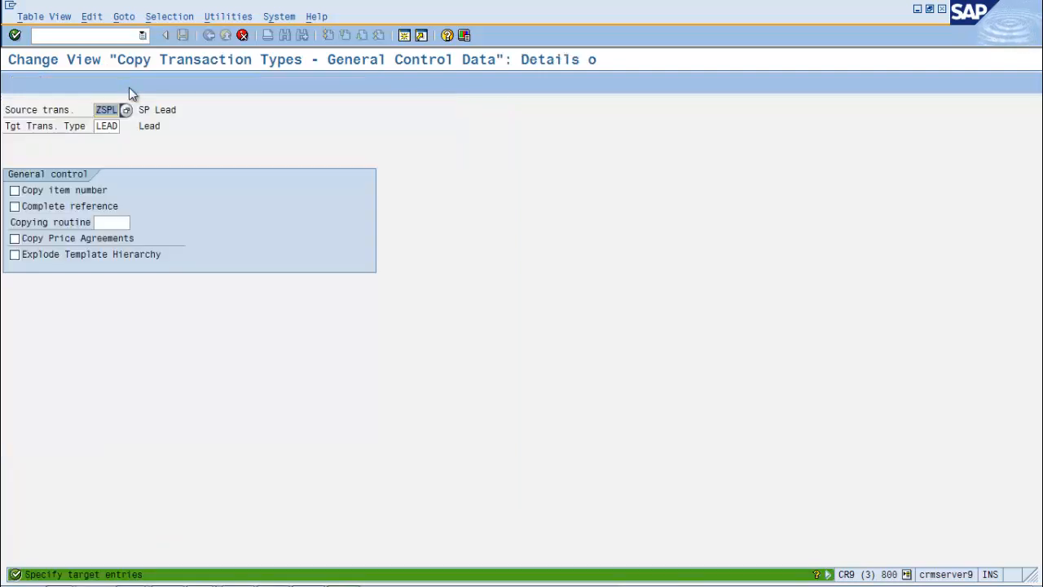
pyautogui.click(104, 125)
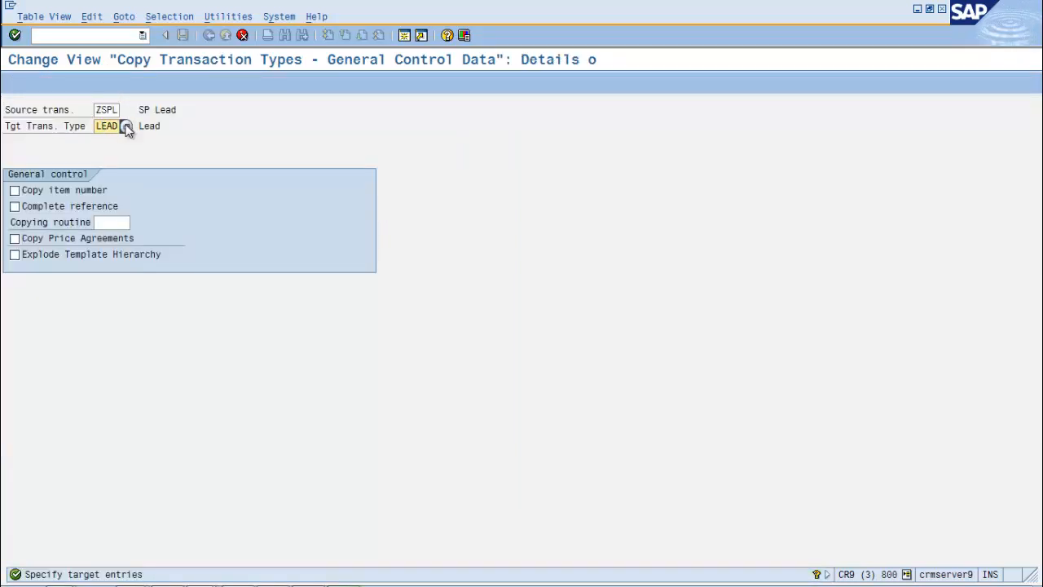
pyautogui.click(126, 128)
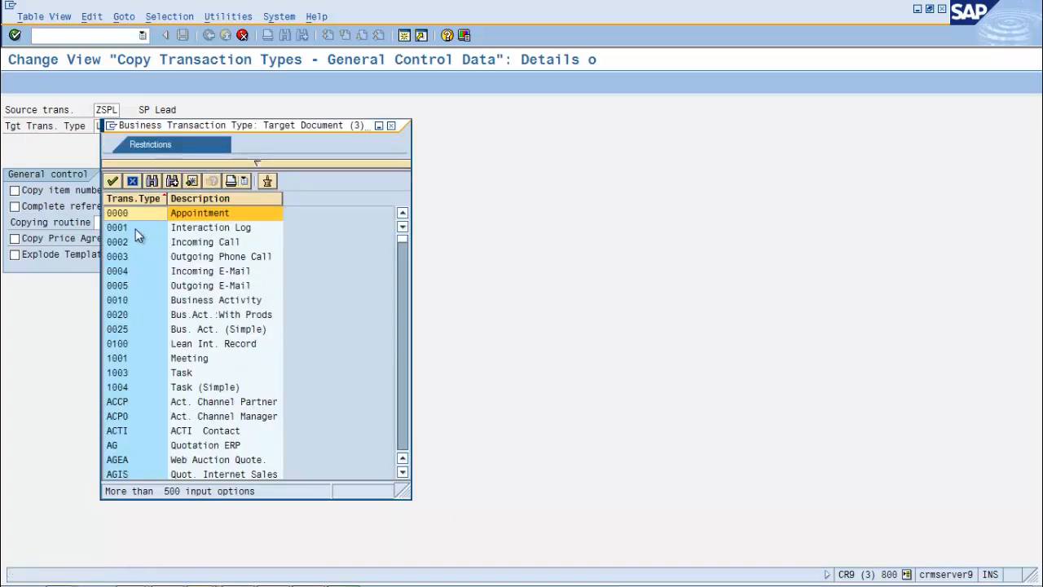
pyautogui.doubleClick(139, 228)
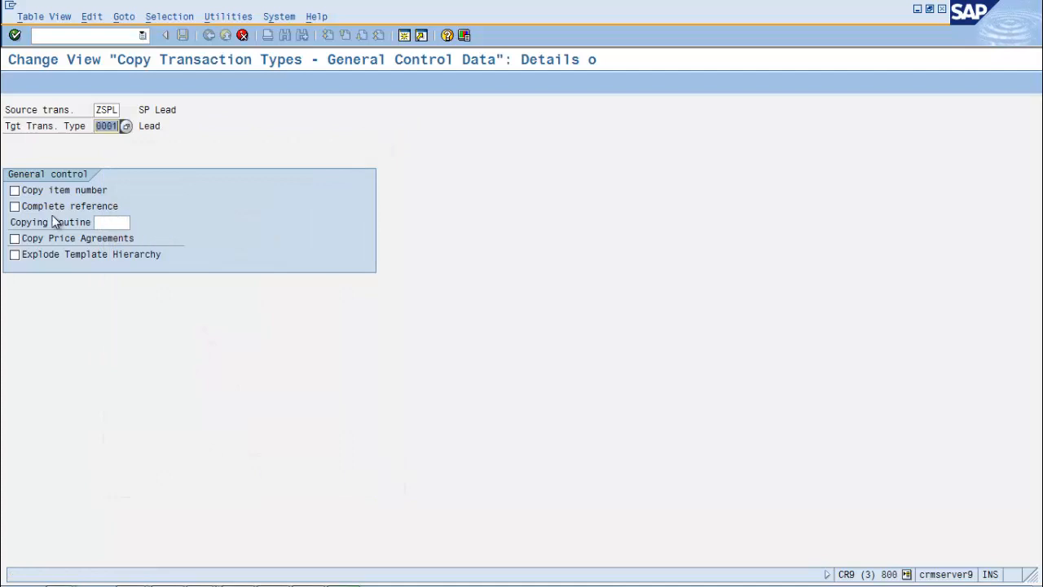
pyautogui.click(15, 192)
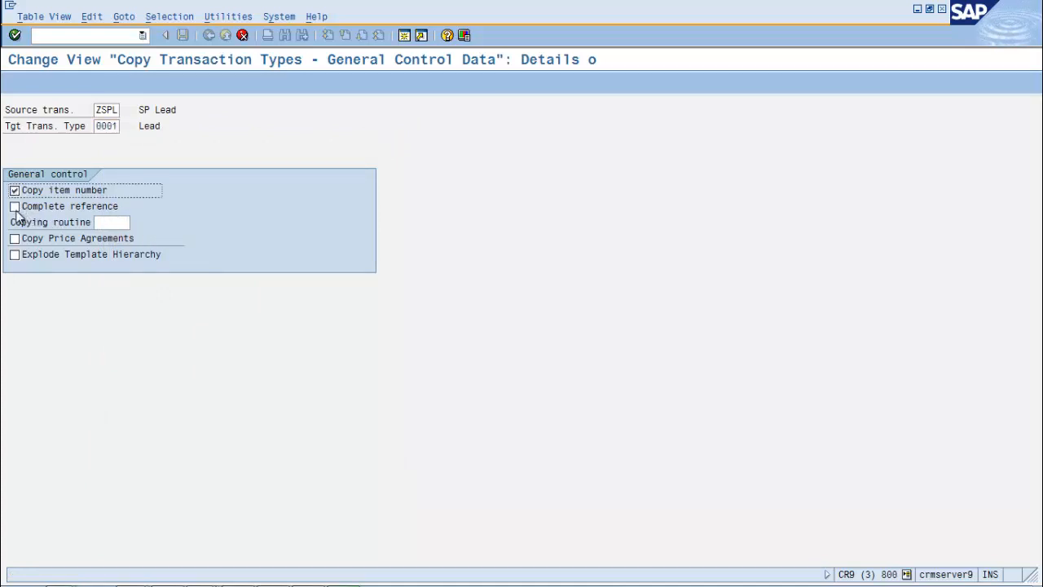
pyautogui.click(15, 207)
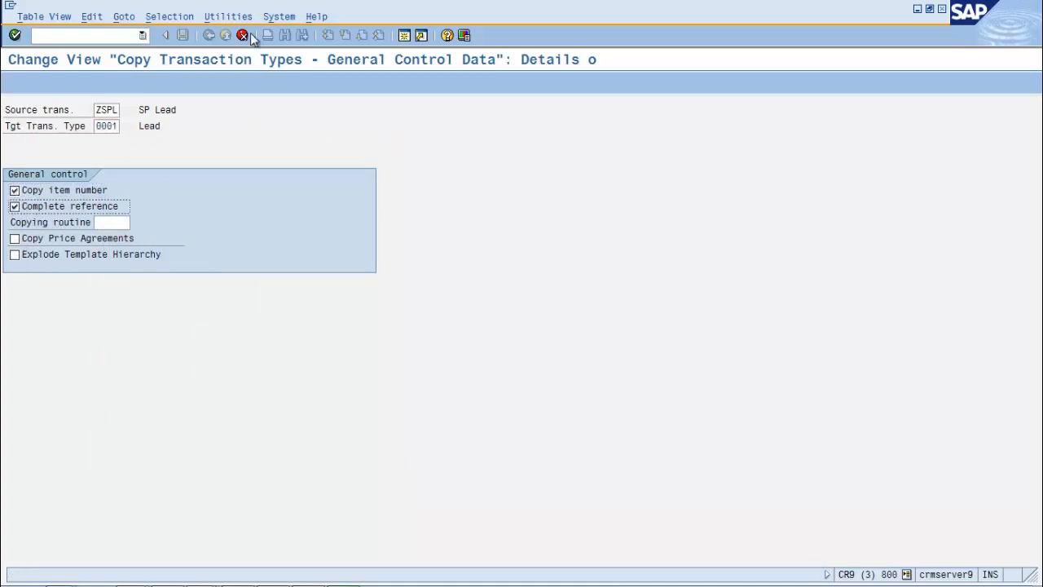
pyautogui.press('Return')
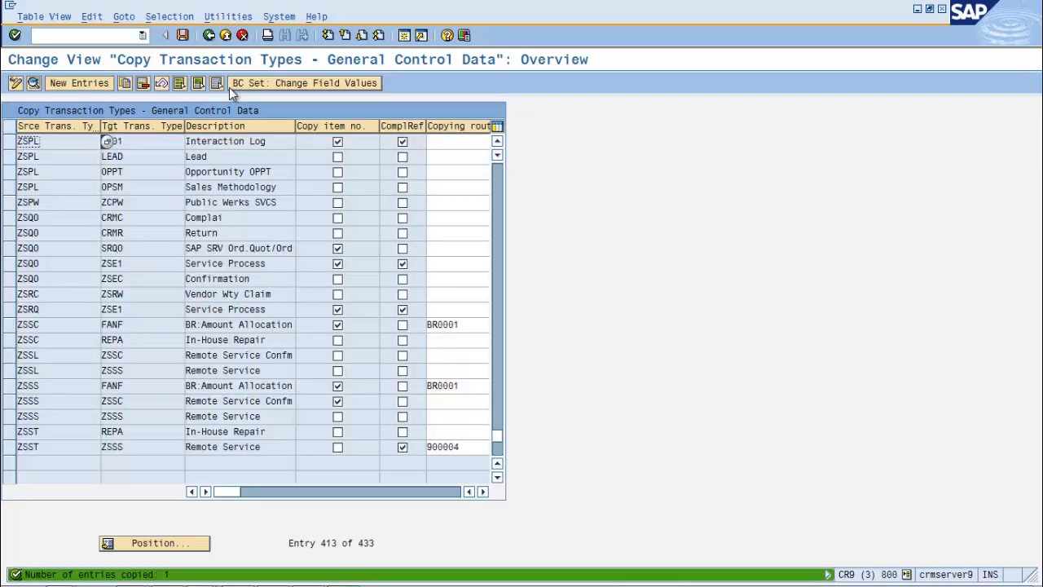
# Step: Save the new copying control entry, and create an Interaction Log follow-up from the SP Tradeshow lead in the CRM web client
pyautogui.click(183, 36)
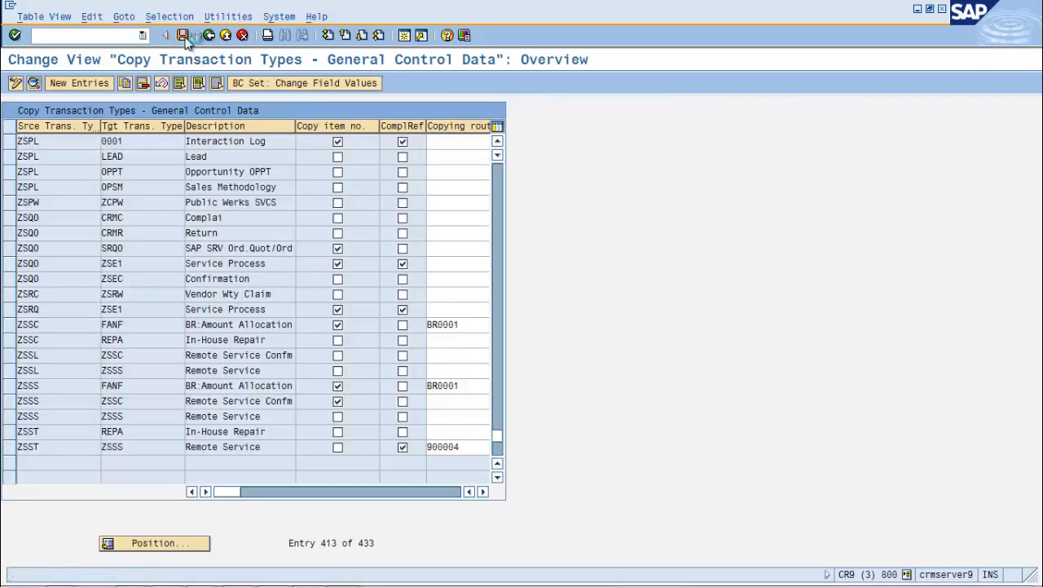
pyautogui.click(10, 143)
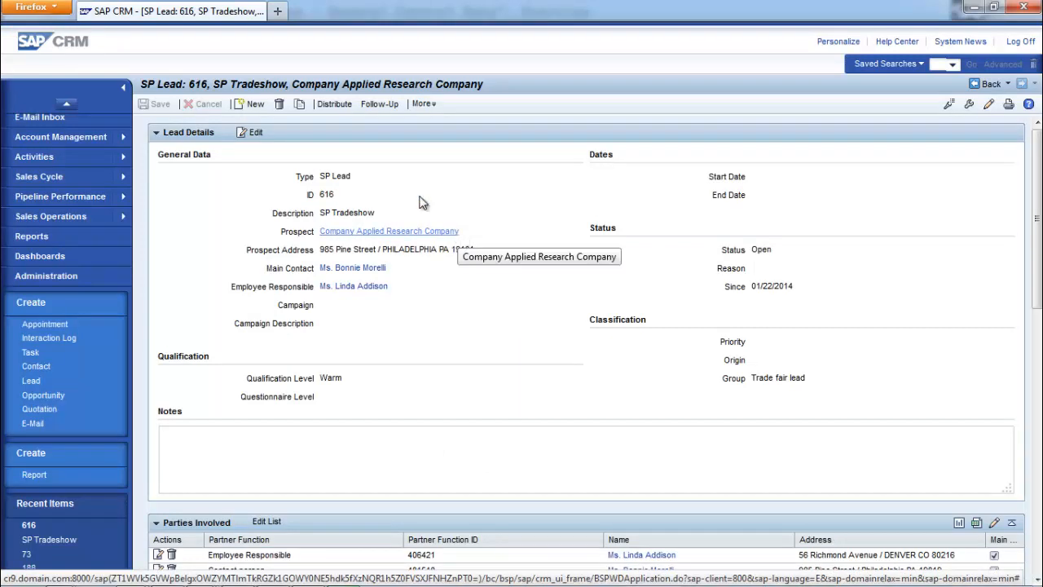
pyautogui.click(376, 104)
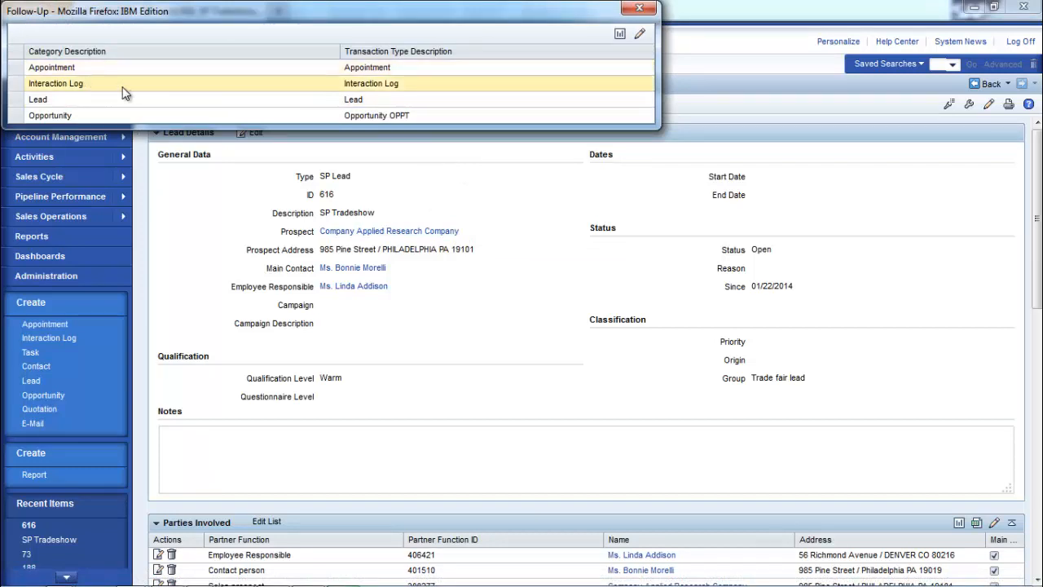
pyautogui.click(396, 83)
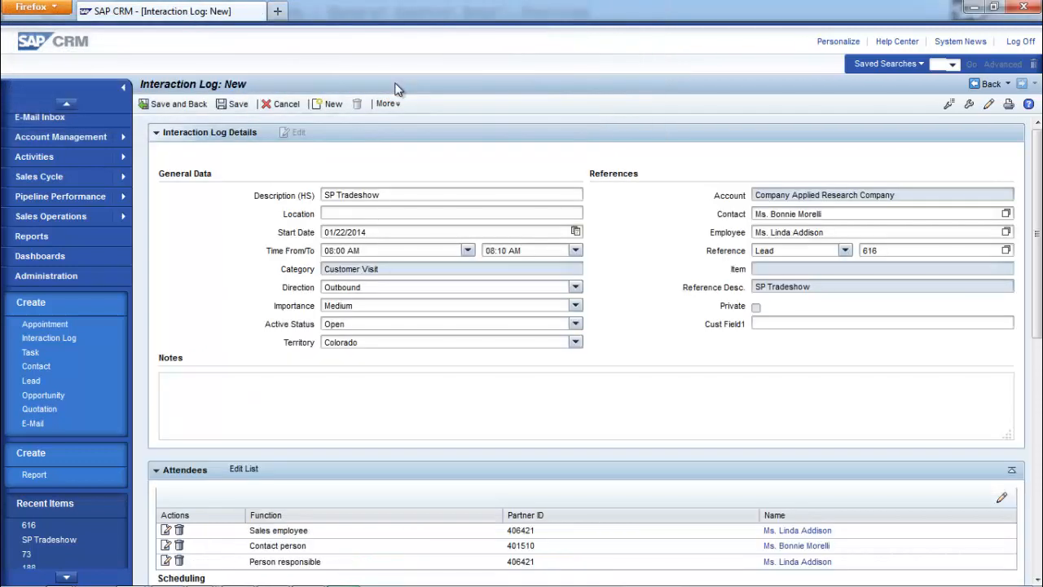
# Step: Set the new interaction log's location to new jersey and save the log
pyautogui.click(387, 103)
pyautogui.click(341, 213)
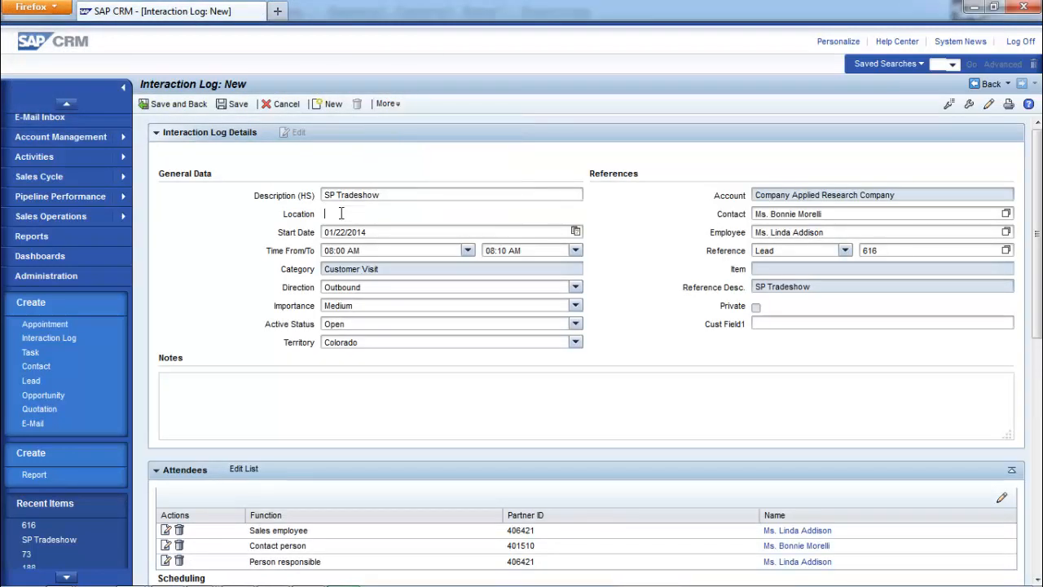
pyautogui.write('nr')
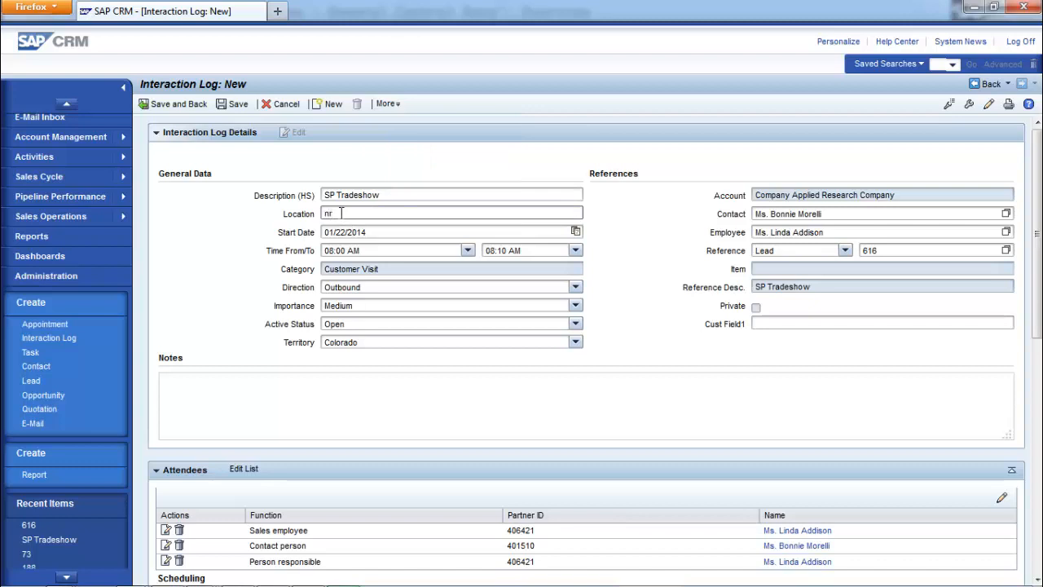
pyautogui.press('BackSpace')
pyautogui.write('ew jersey')
pyautogui.click(229, 106)
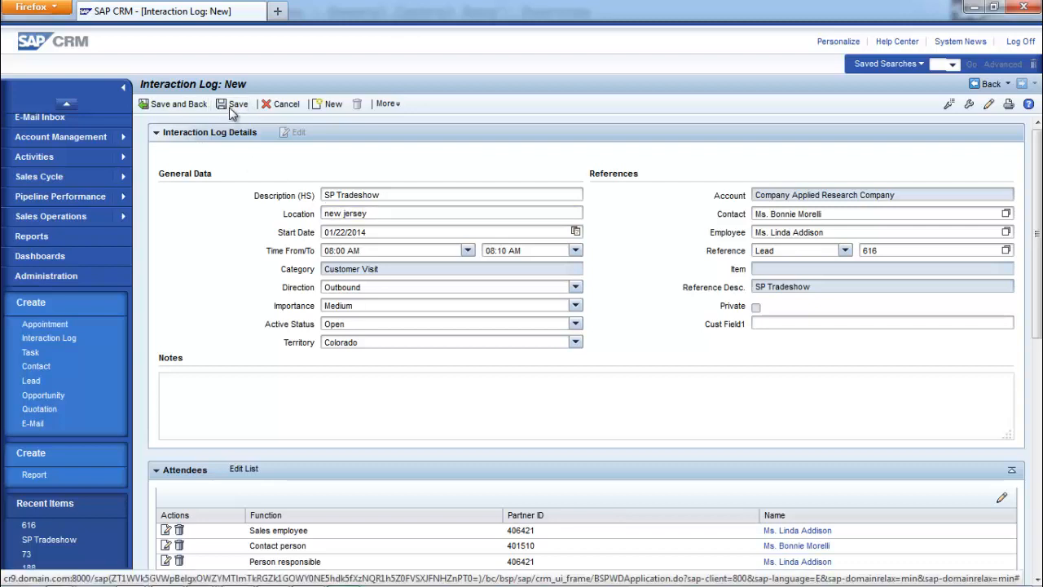
# Step: View the interaction log's transaction history, open the linked SP Tradeshow lead and look through its page
pyautogui.middleClick(575, 298)
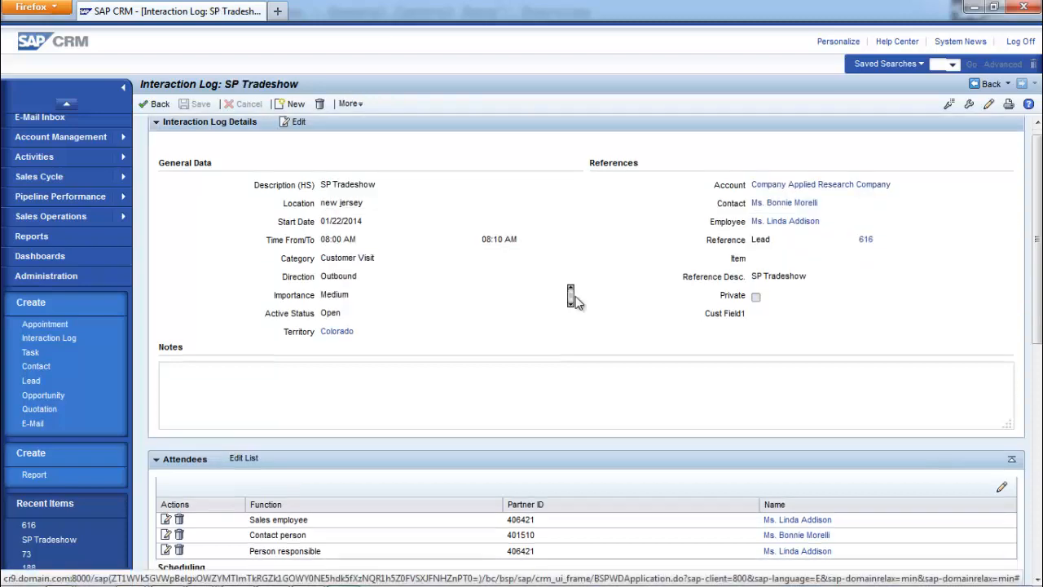
pyautogui.scroll(-1, 575, 299)
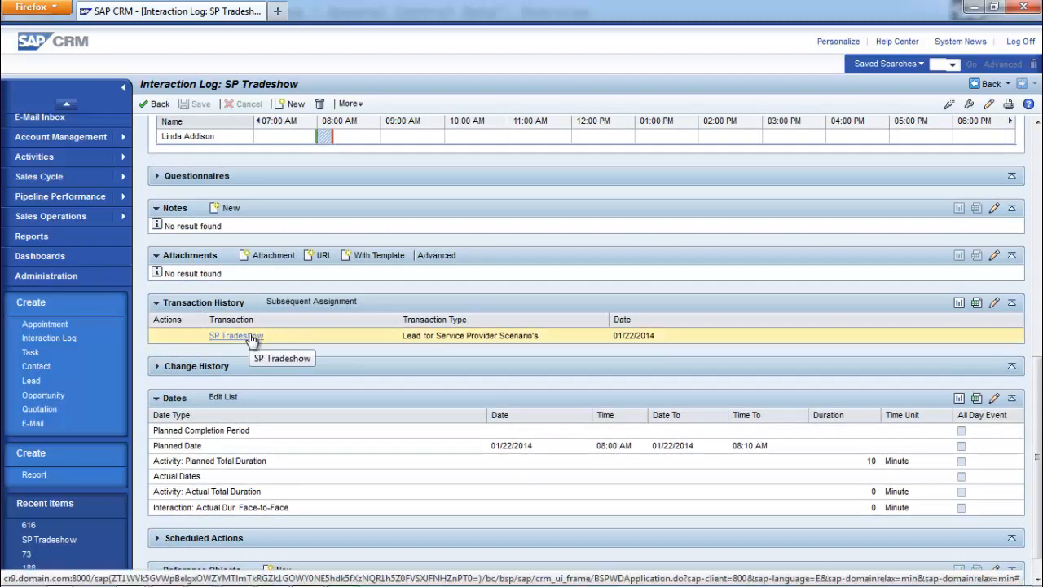
pyautogui.click(236, 336)
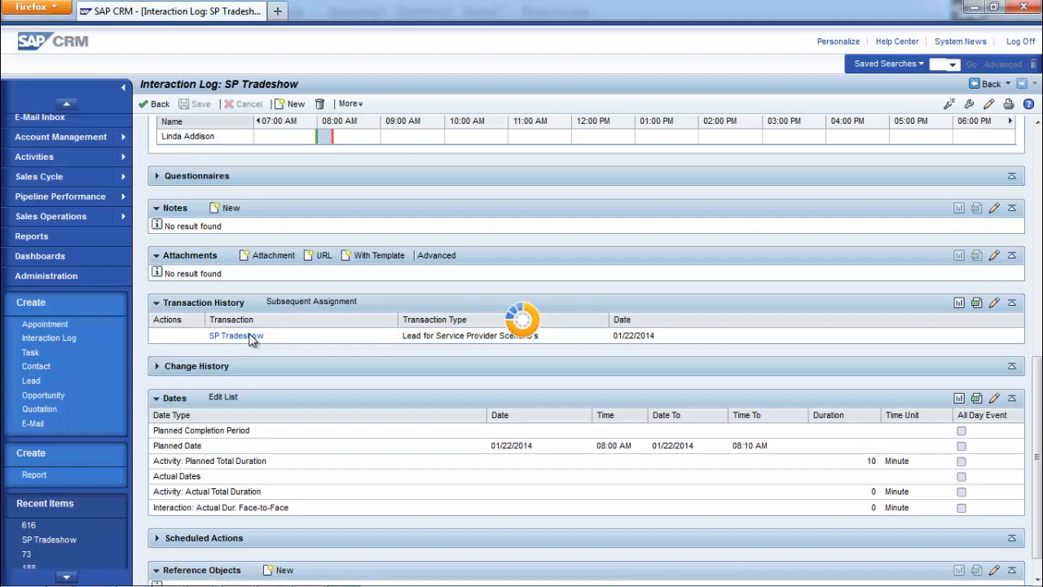
pyautogui.scroll(-10, 251, 340)
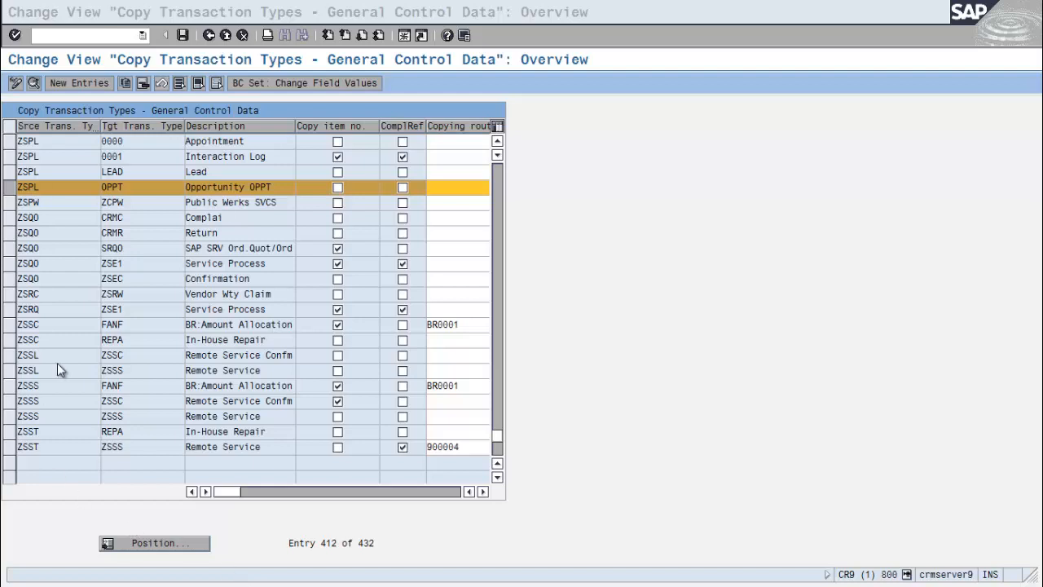
# Step: Delete the ZSPL copying entries for target types 0001, LEAD and OPPT, save, and request a follow-up for the SP Tradeshow lead
pyautogui.click(11, 157)
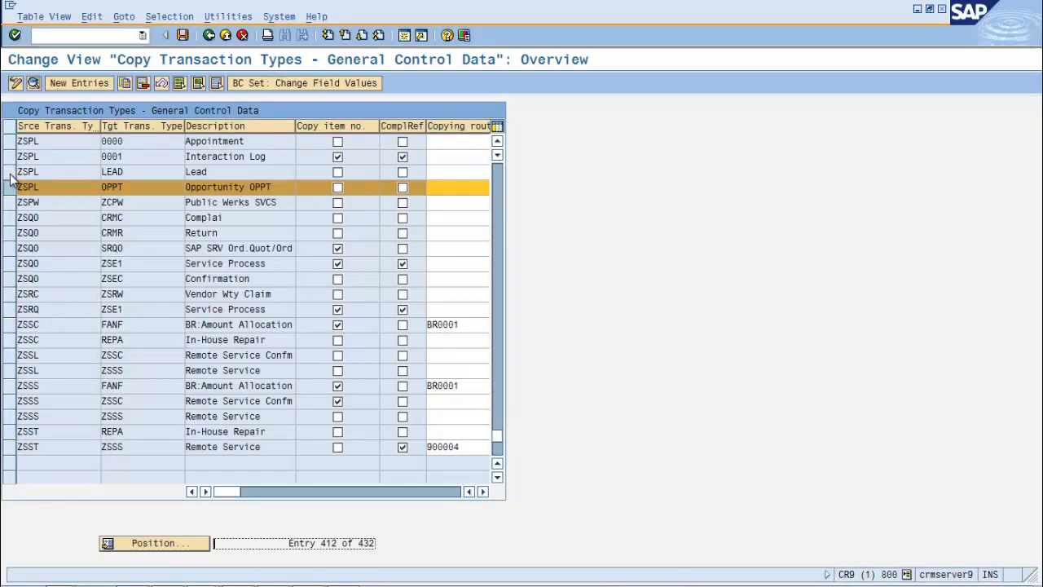
pyautogui.click(10, 172)
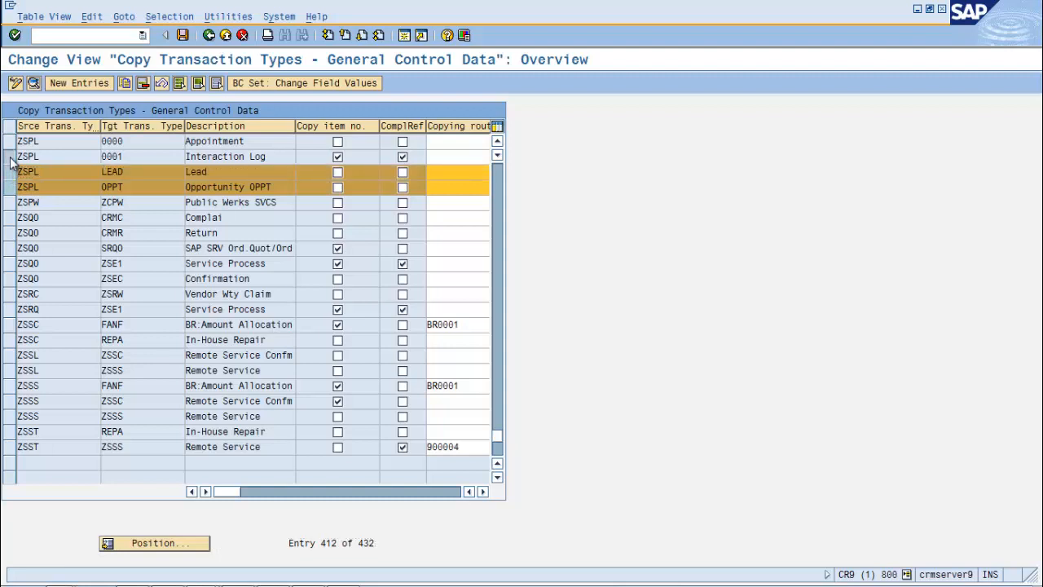
pyautogui.click(10, 156)
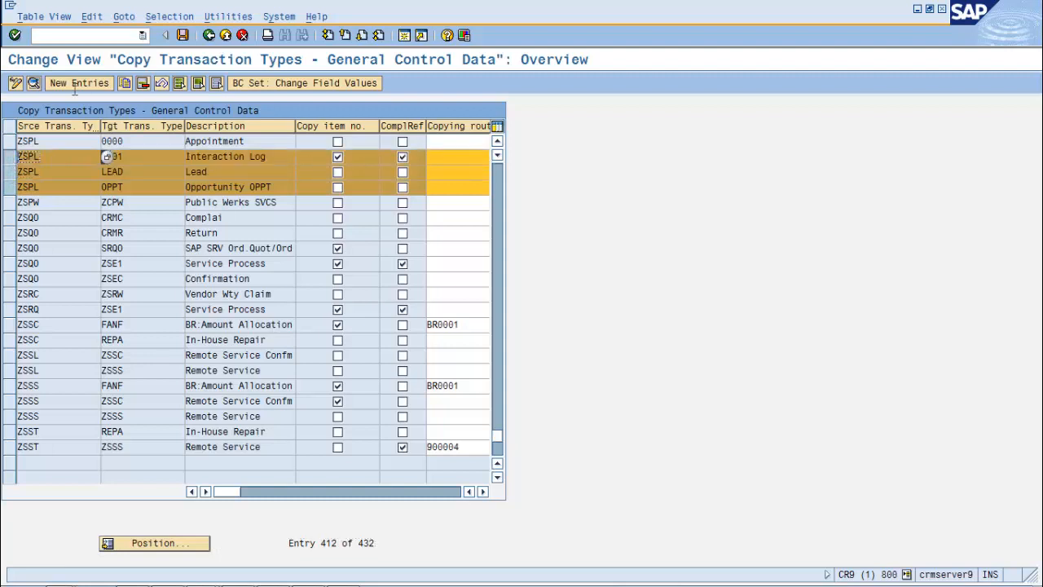
pyautogui.click(143, 86)
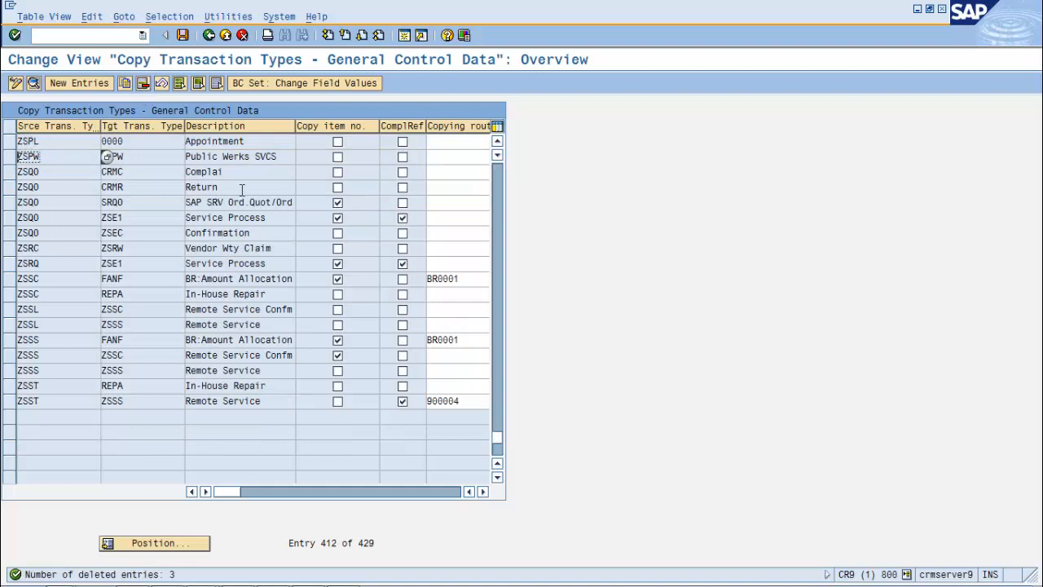
pyautogui.click(182, 35)
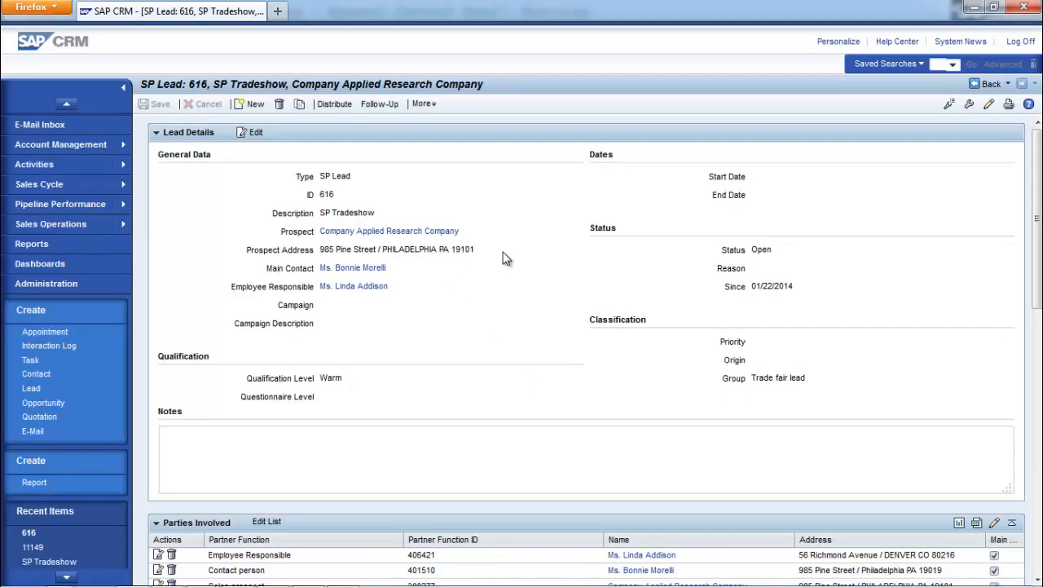
pyautogui.click(381, 108)
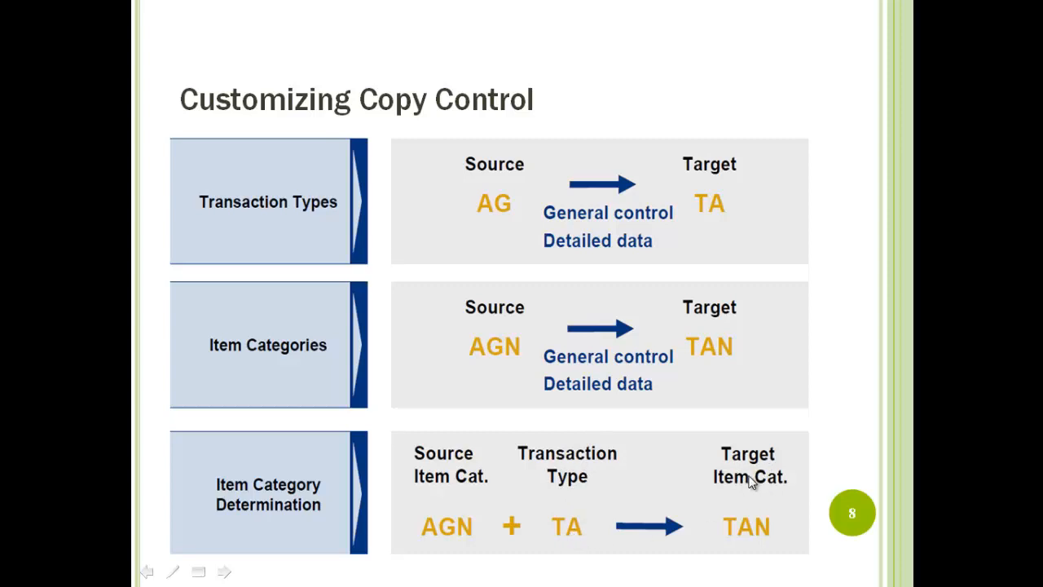
pyautogui.click(741, 528)
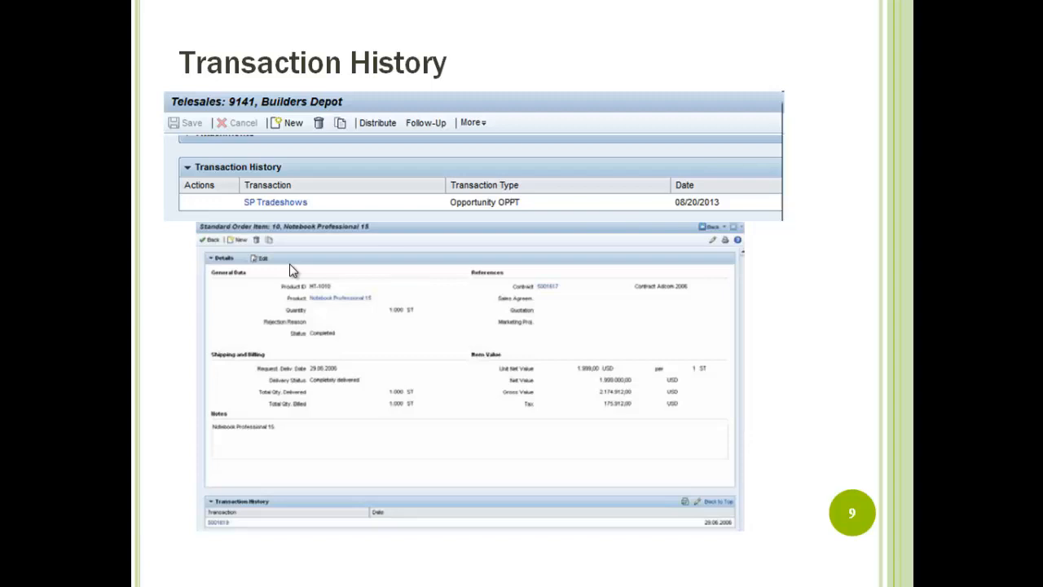
pyautogui.click(994, 520)
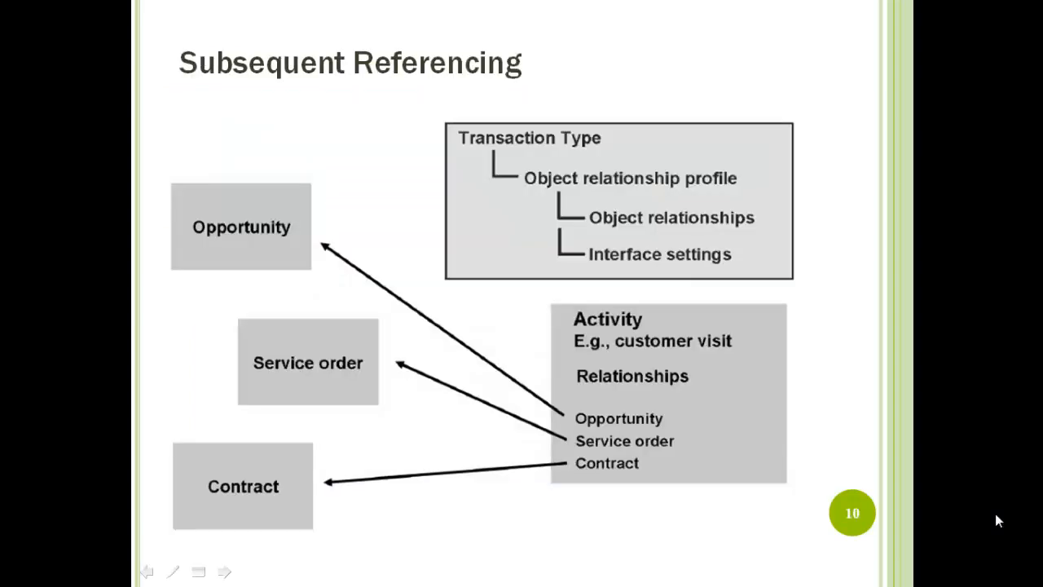
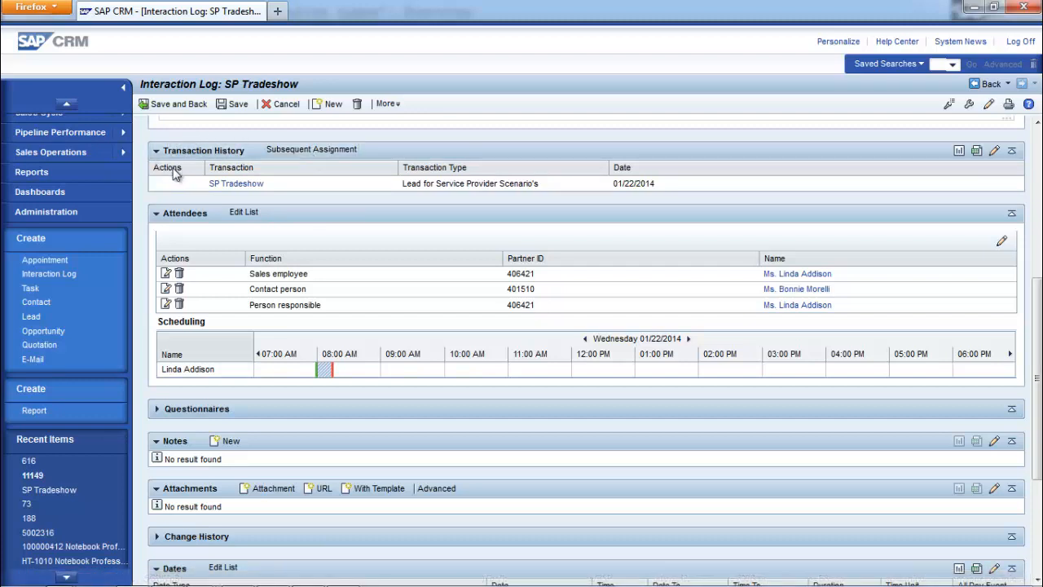
# Step: Open a subsequent assignment from the interaction log's transaction history and review the available reference types
pyautogui.click(287, 151)
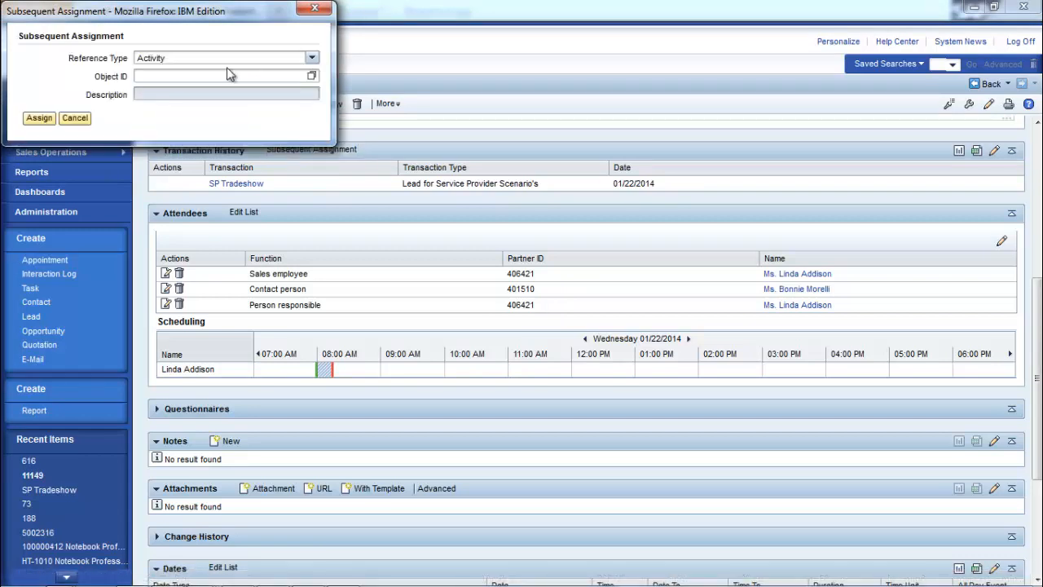
pyautogui.click(313, 59)
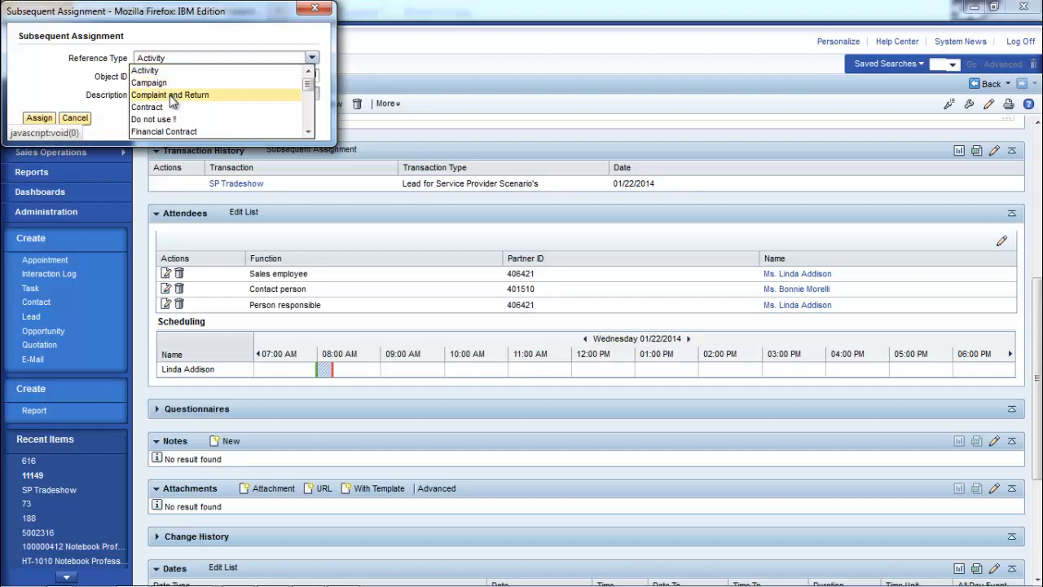
pyautogui.click(307, 133)
pyautogui.click(307, 133)
pyautogui.click(307, 132)
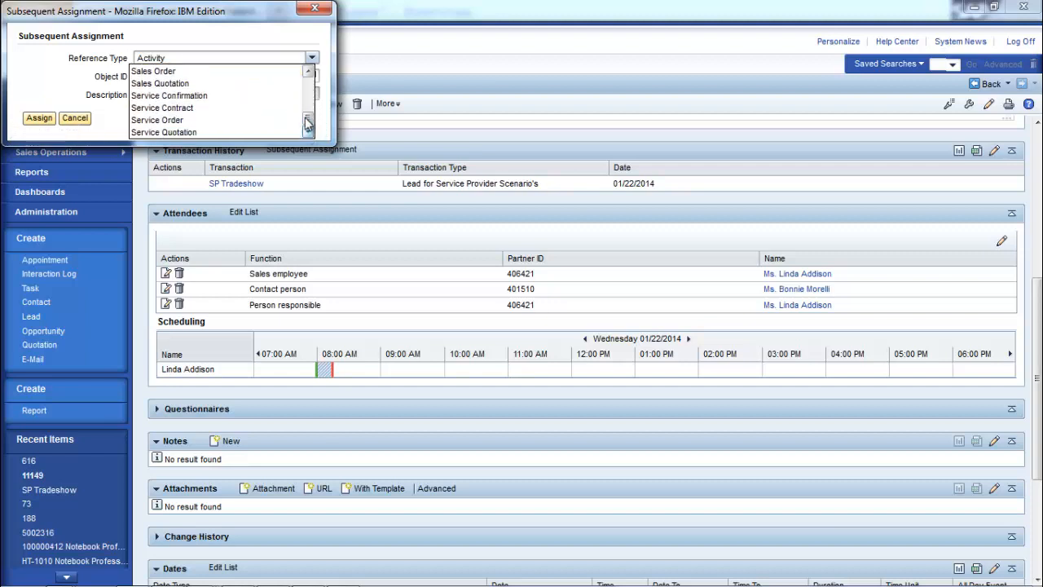
pyautogui.scroll(1, 305, 82)
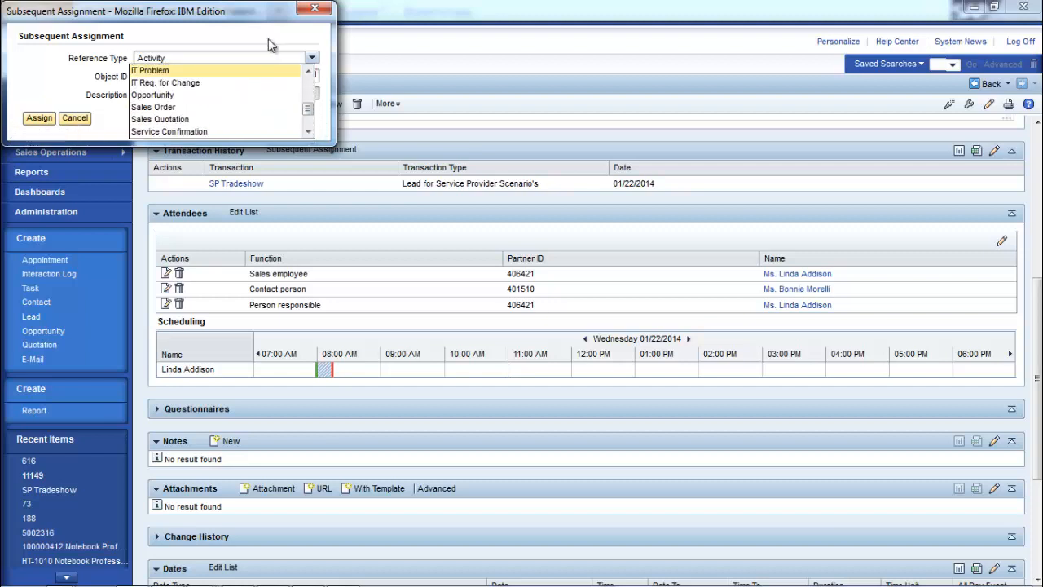
pyautogui.click(268, 38)
# Step: Search for activities, assign My Appointment to the interaction log with reference type Activity, and save the log
pyautogui.click(265, 76)
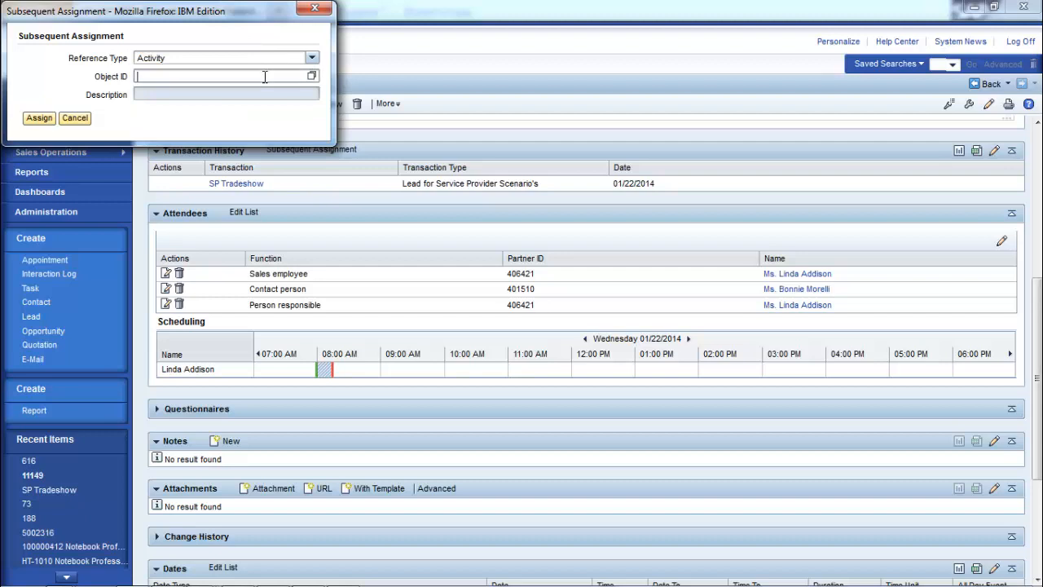
pyautogui.click(311, 78)
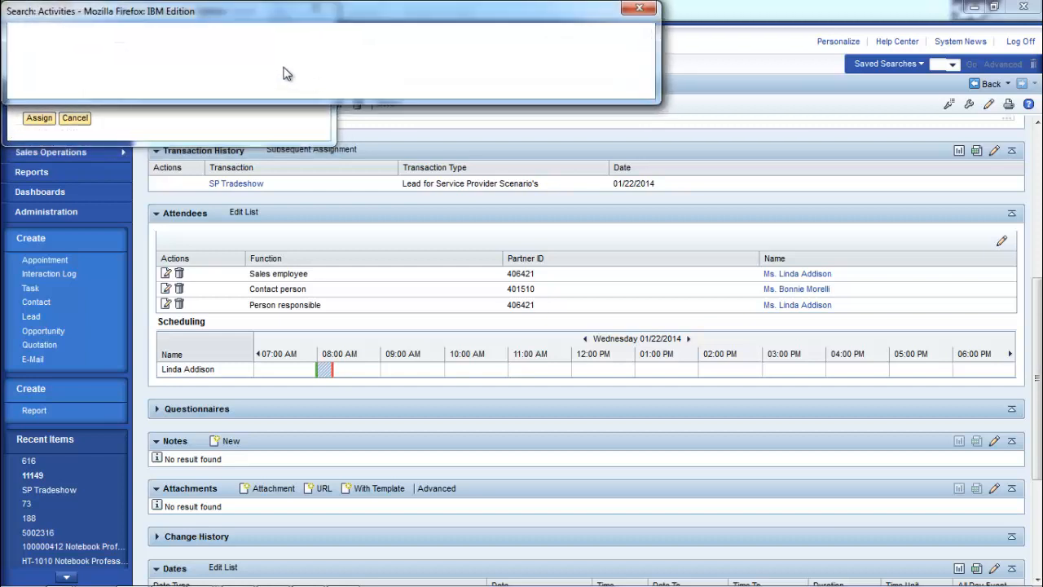
pyautogui.click(41, 215)
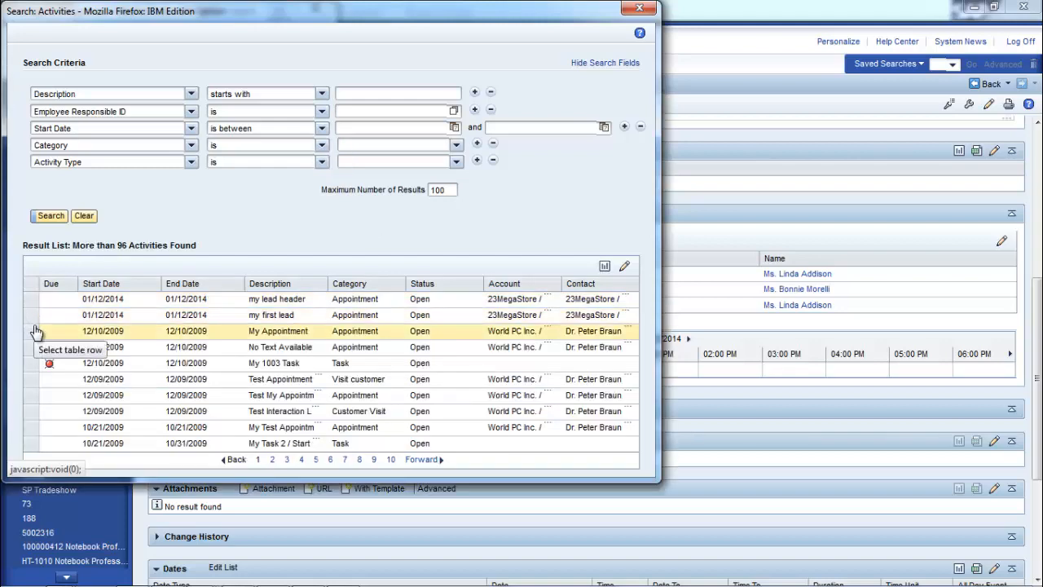
pyautogui.click(35, 331)
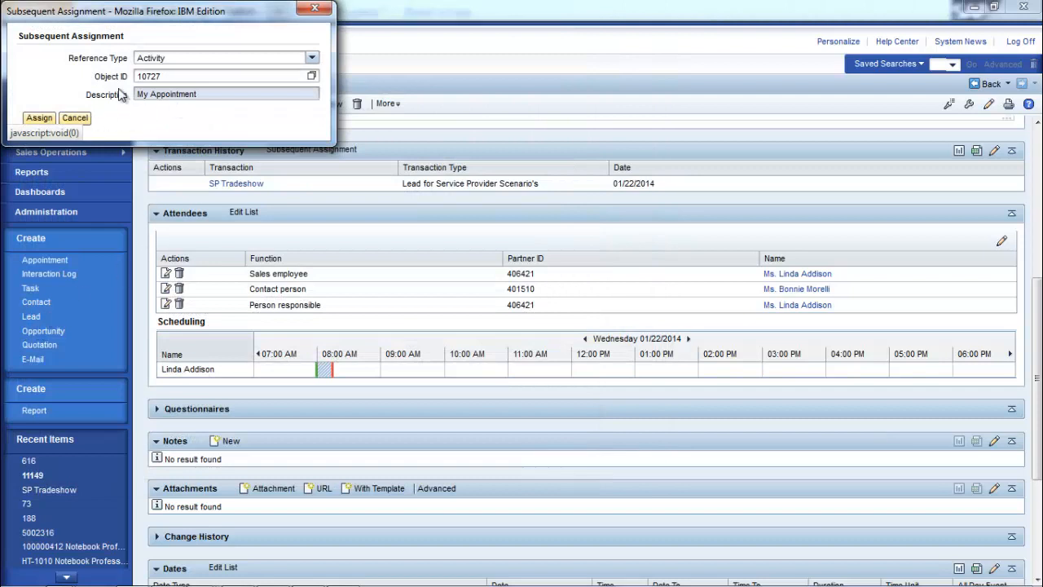
pyautogui.click(32, 121)
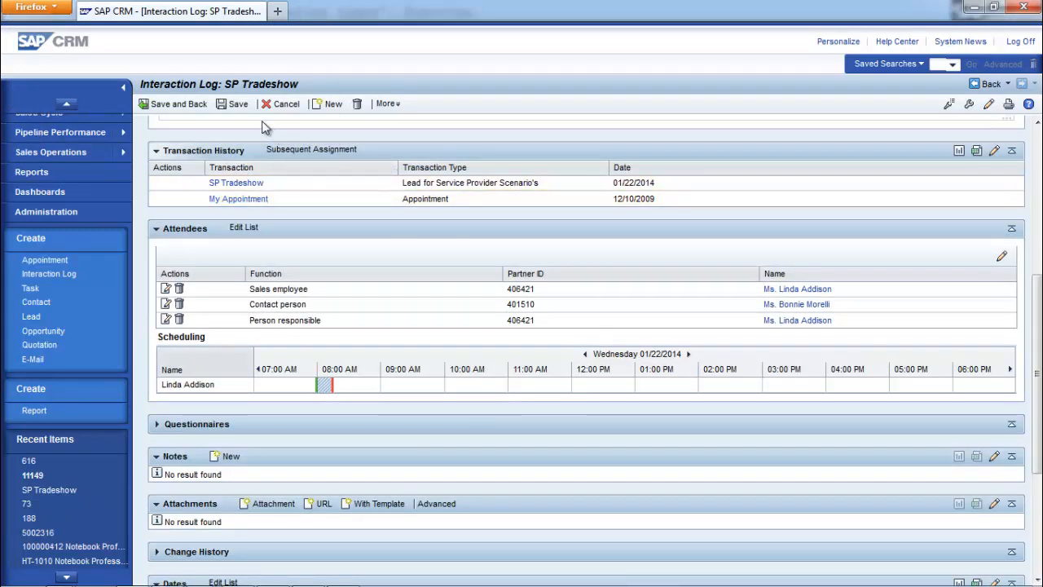
pyautogui.click(240, 106)
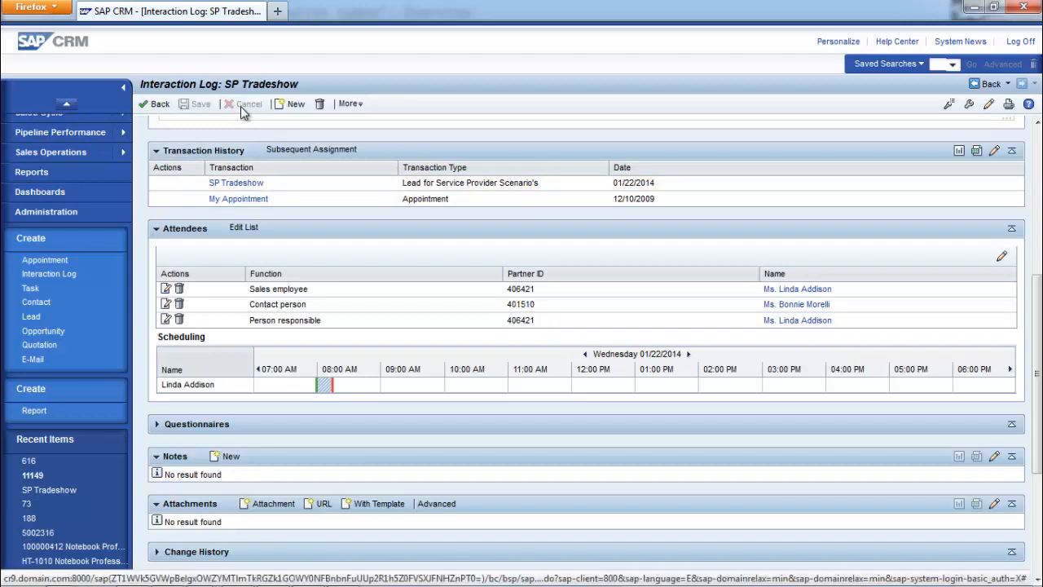
# Step: Open My Appointment from the transaction history, expand its own transaction history and follow the link to the SP Tradeshow interaction log
pyautogui.click(234, 200)
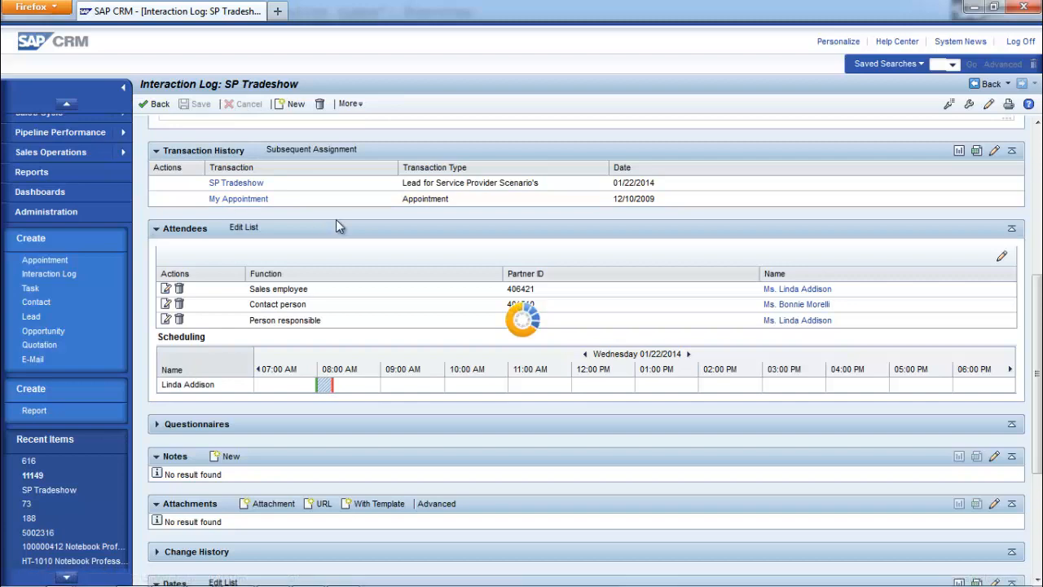
pyautogui.scroll(-8, 508, 281)
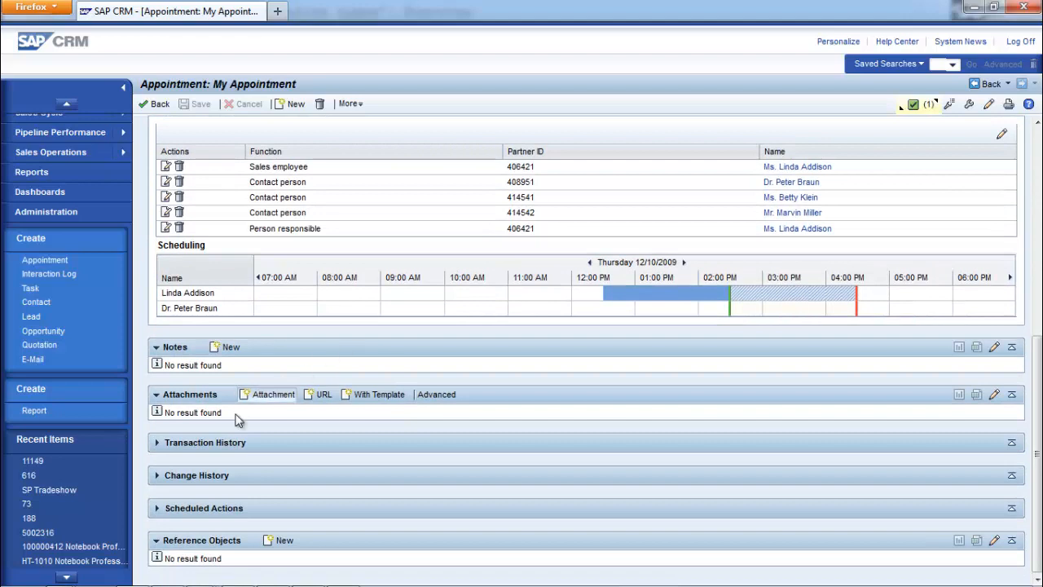
pyautogui.click(444, 448)
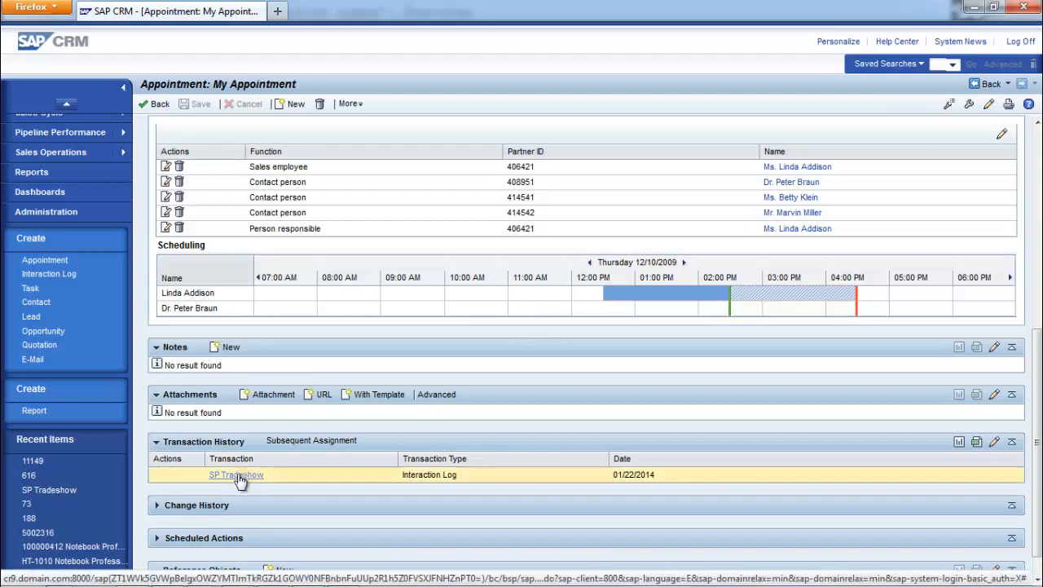
pyautogui.click(238, 474)
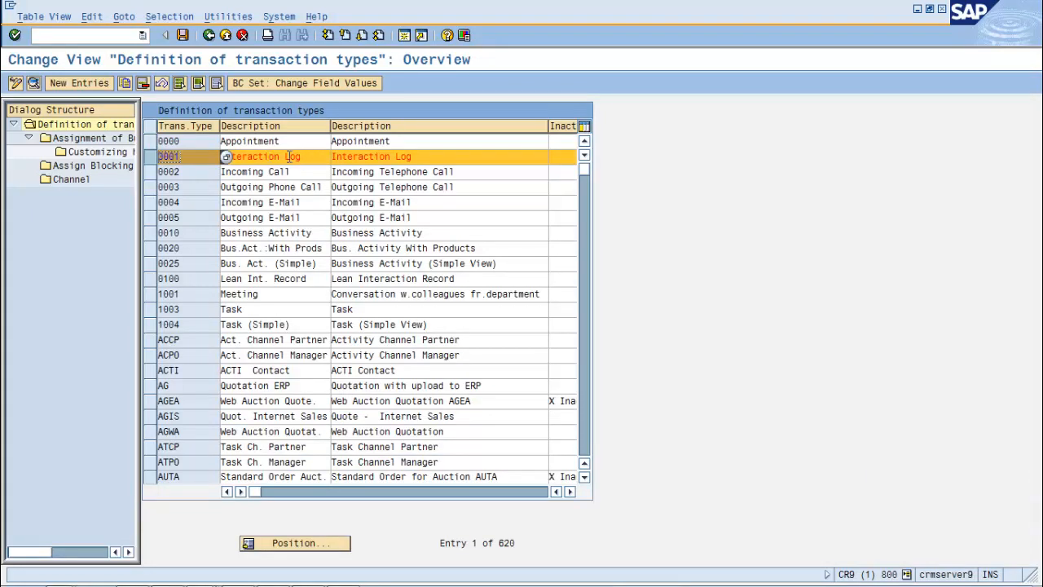
# Step: Display the details of transaction type 0001 (Interaction Log) in the transaction type definitions
pyautogui.click(33, 84)
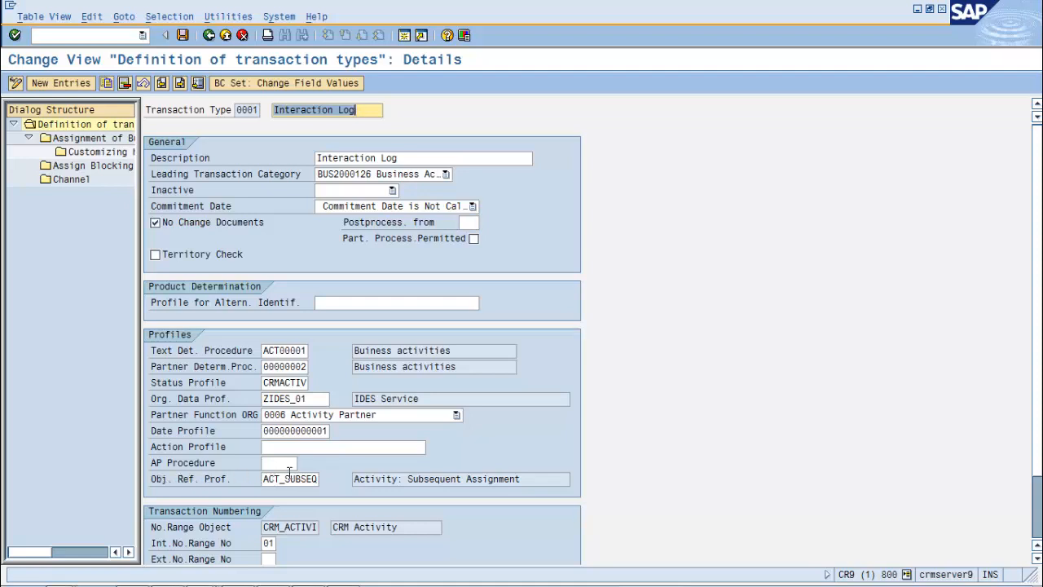
# Step: Check the Interaction Log's object reference profile, then return to the IMG and open Define Object Reference Profile
pyautogui.click(265, 478)
pyautogui.doubleClick(265, 477)
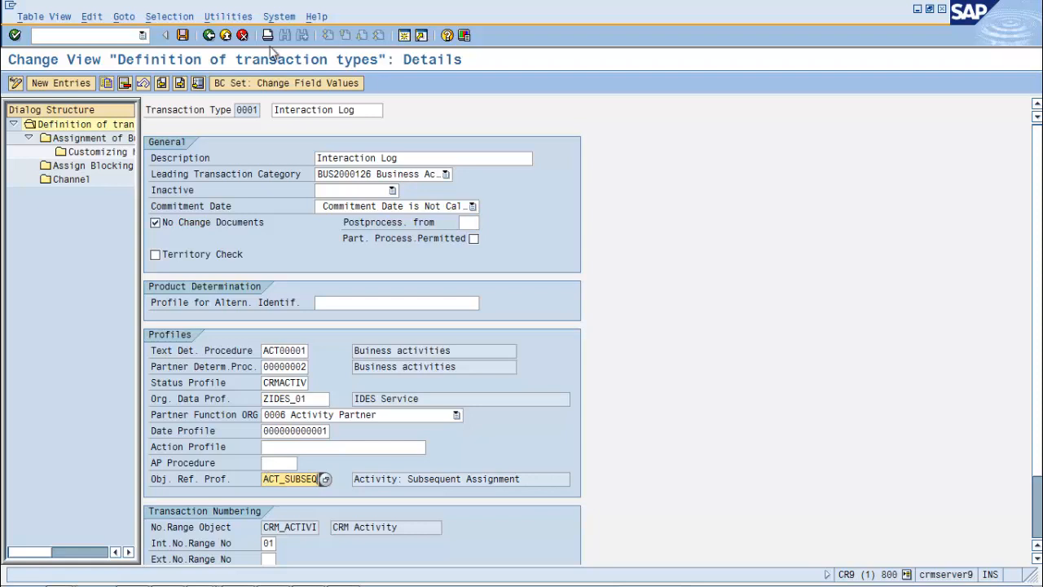
pyautogui.click(210, 38)
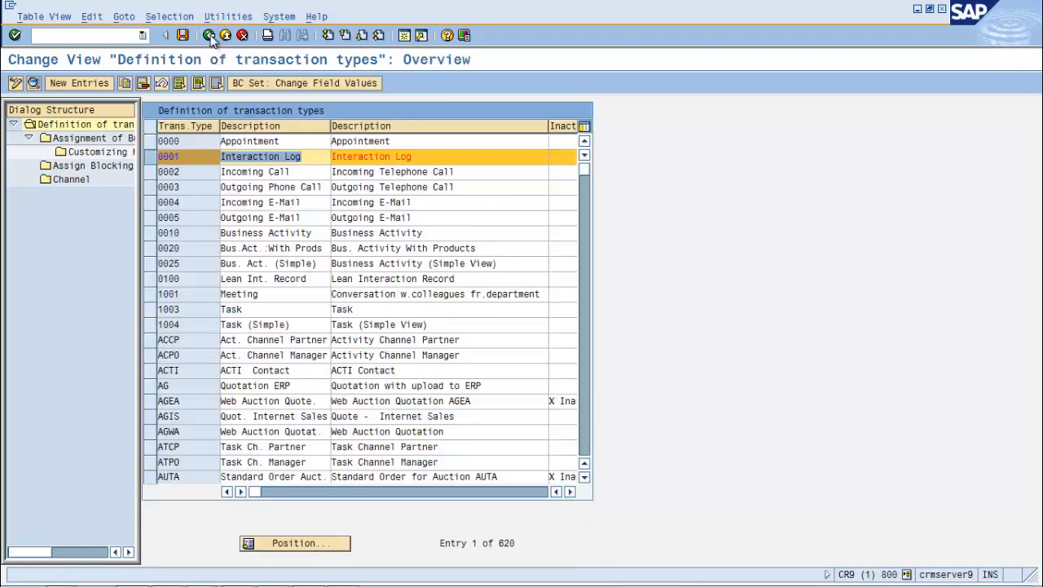
pyautogui.click(209, 36)
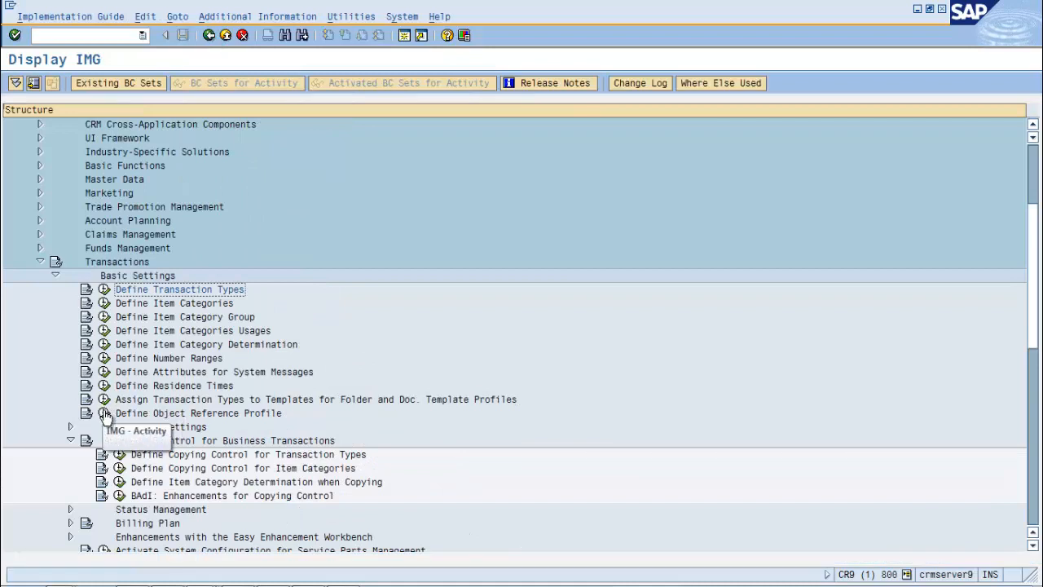
pyautogui.click(104, 413)
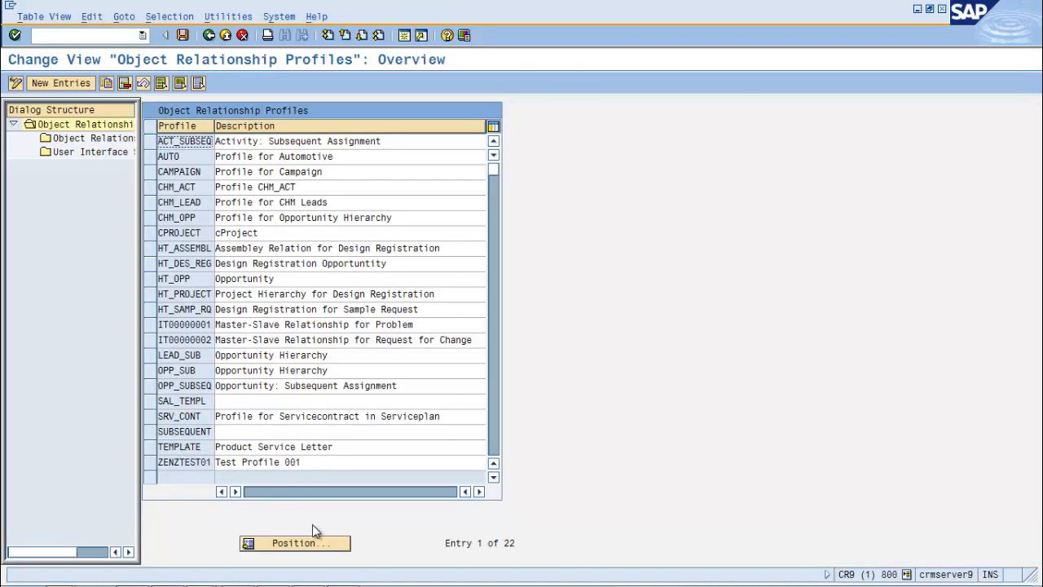
# Step: Display the object relationships assigned to profile ACT_SUBSEQ and widen the dialog structure to show full names
pyautogui.click(310, 544)
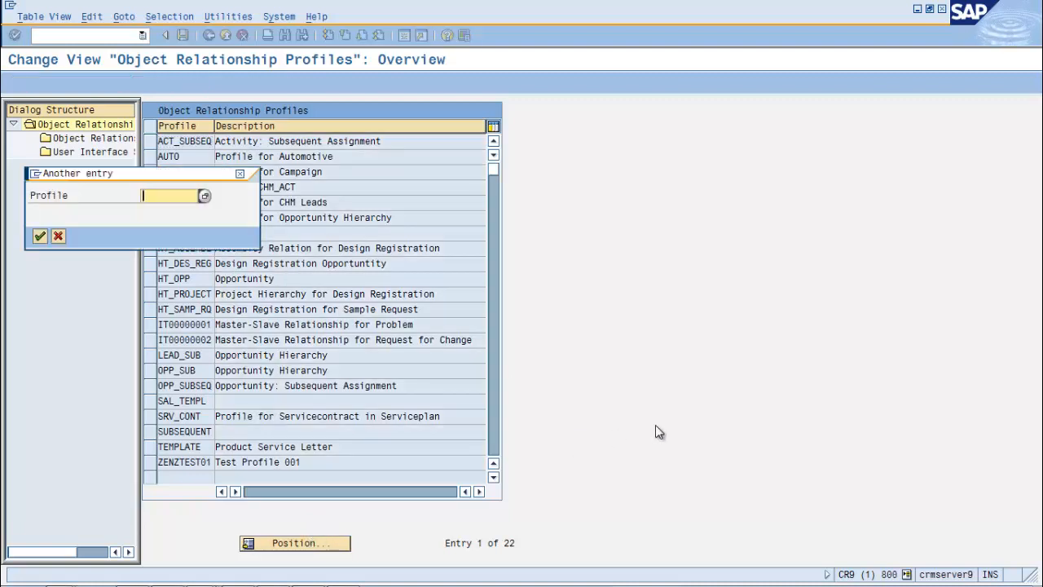
pyautogui.press('Return')
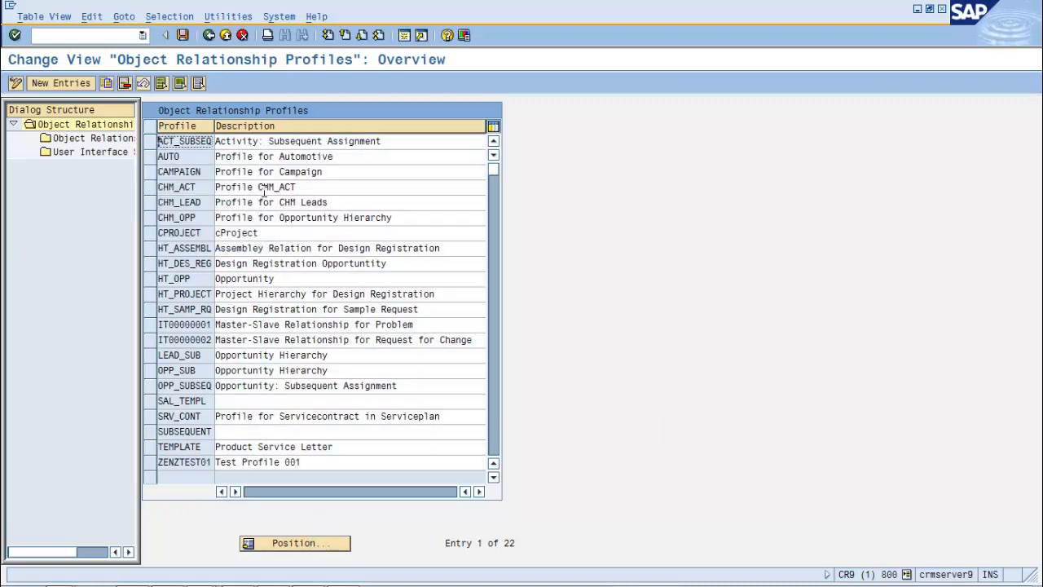
pyautogui.click(150, 142)
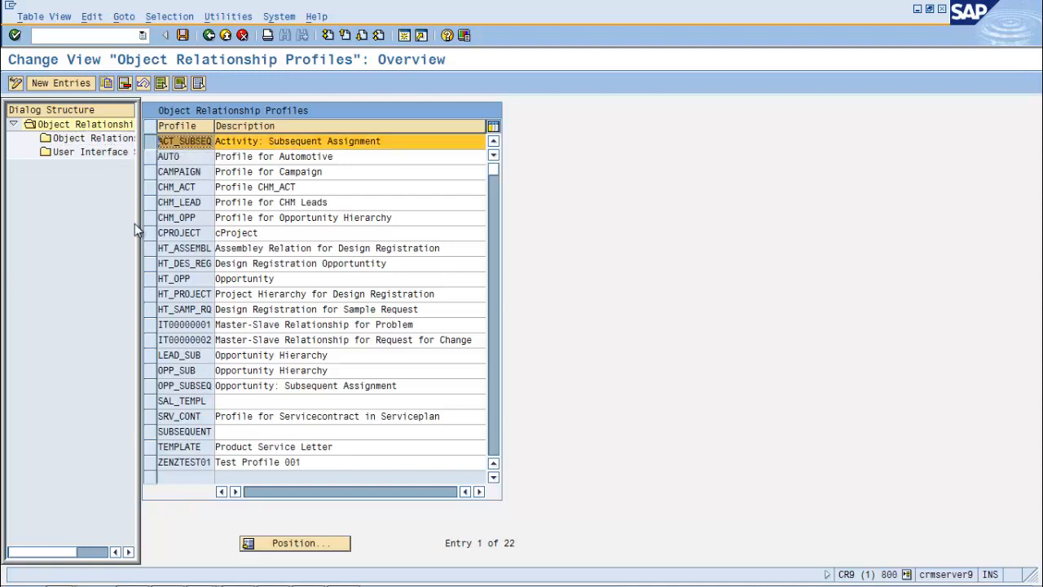
pyautogui.moveTo(137, 222); pyautogui.dragTo(293, 256)
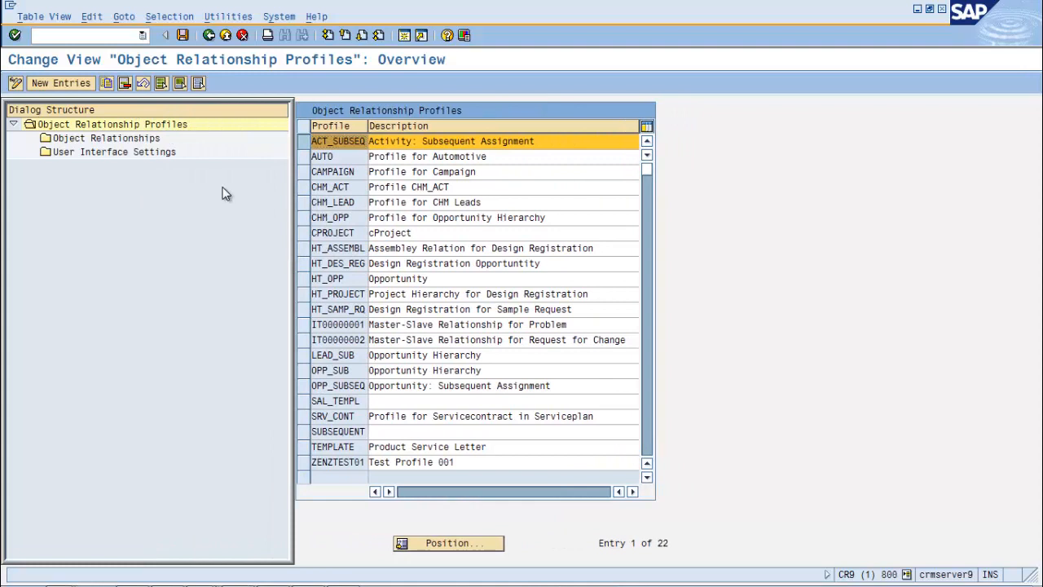
pyautogui.doubleClick(129, 143)
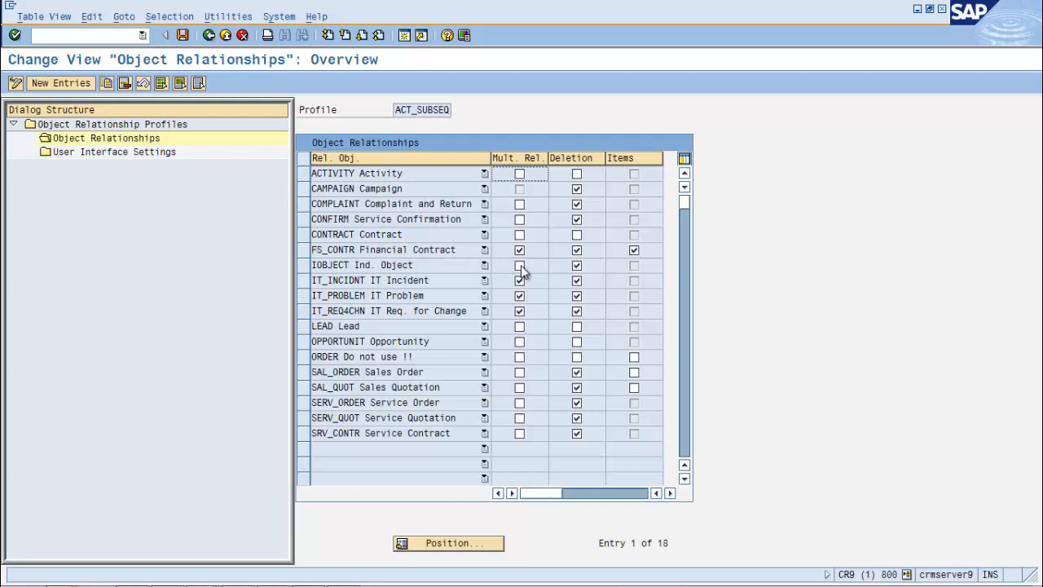
# Step: Review the user interface settings and object relationships of profile ACT_SUBSEQ and return to the profile overview
pyautogui.doubleClick(127, 155)
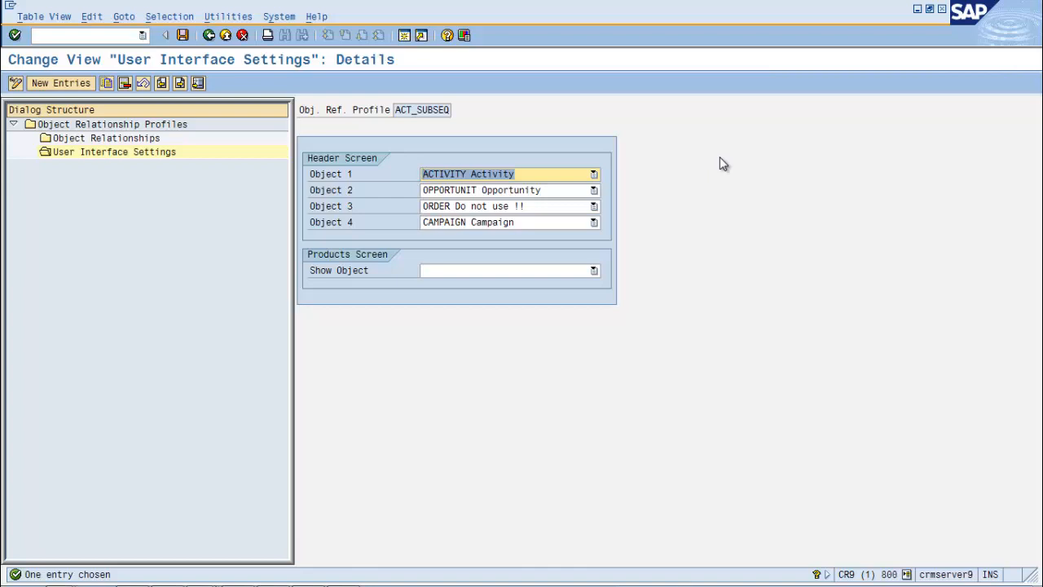
pyautogui.doubleClick(106, 138)
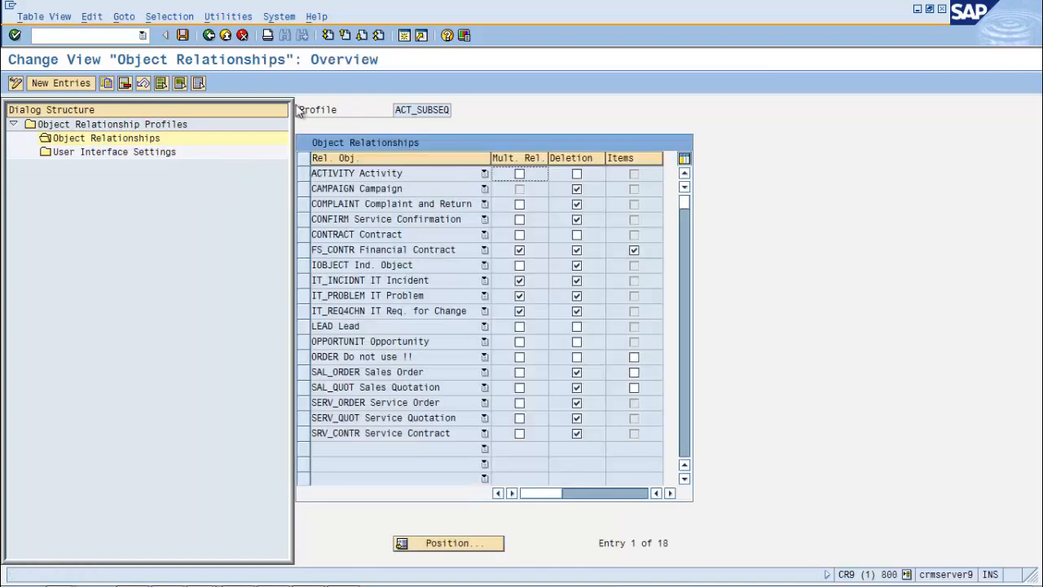
pyautogui.click(208, 35)
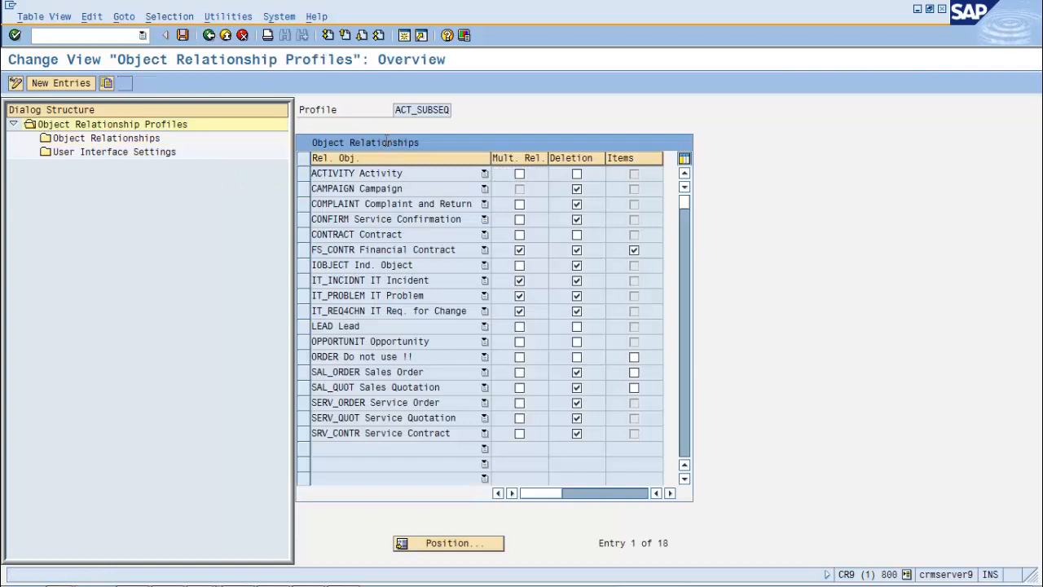
# Step: Copy profile ACT_SUBSEQ with all its dependent entries to a new profile named ZTEST
pyautogui.click(305, 142)
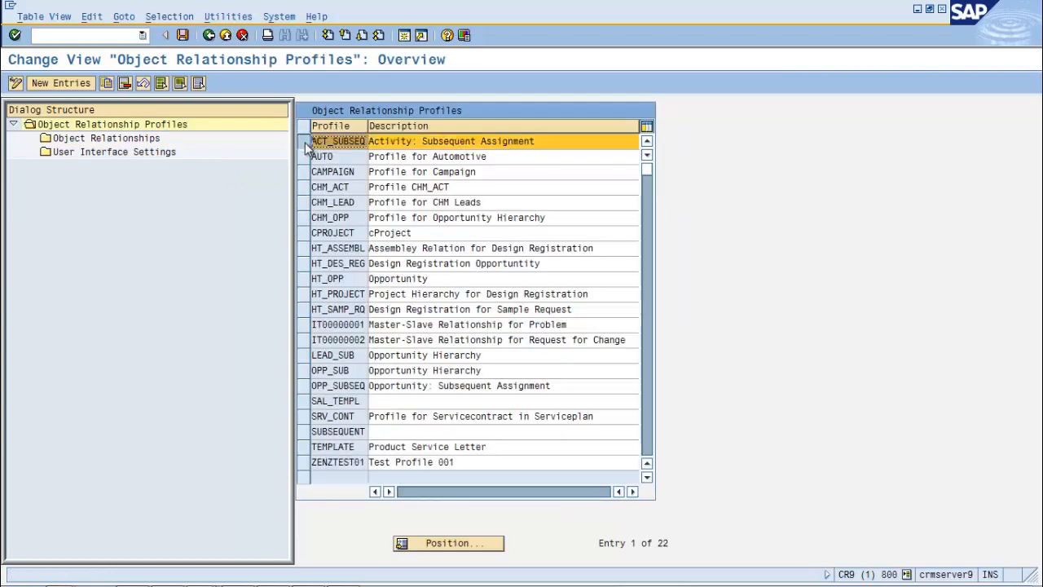
pyautogui.click(107, 82)
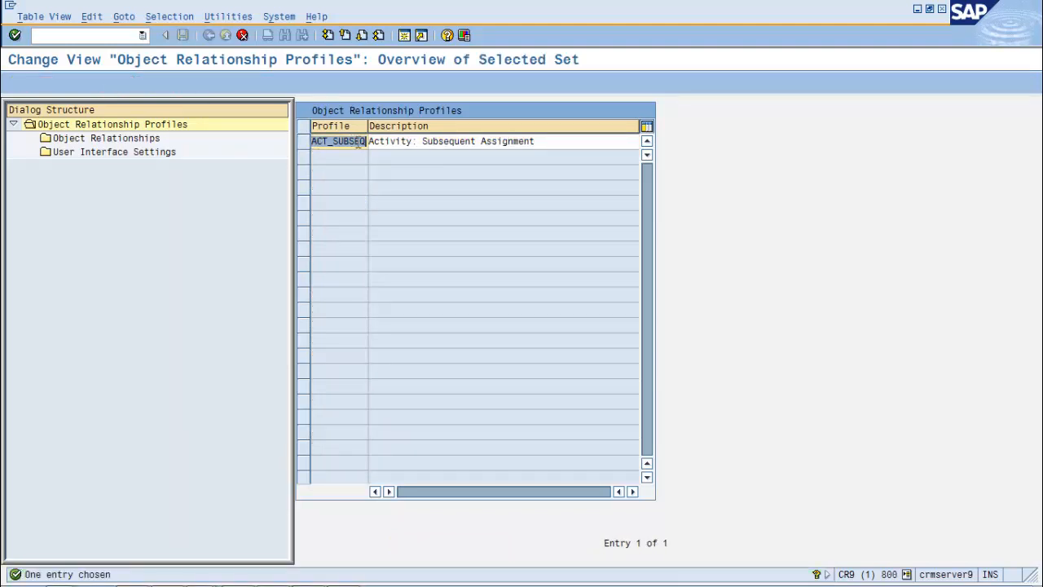
pyautogui.write('ztest')
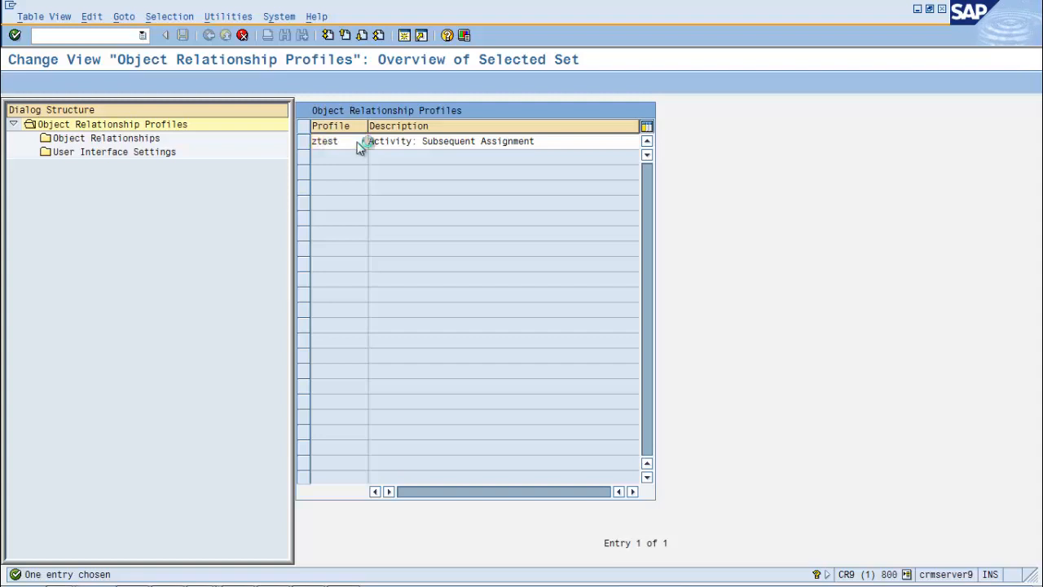
pyautogui.press('Return')
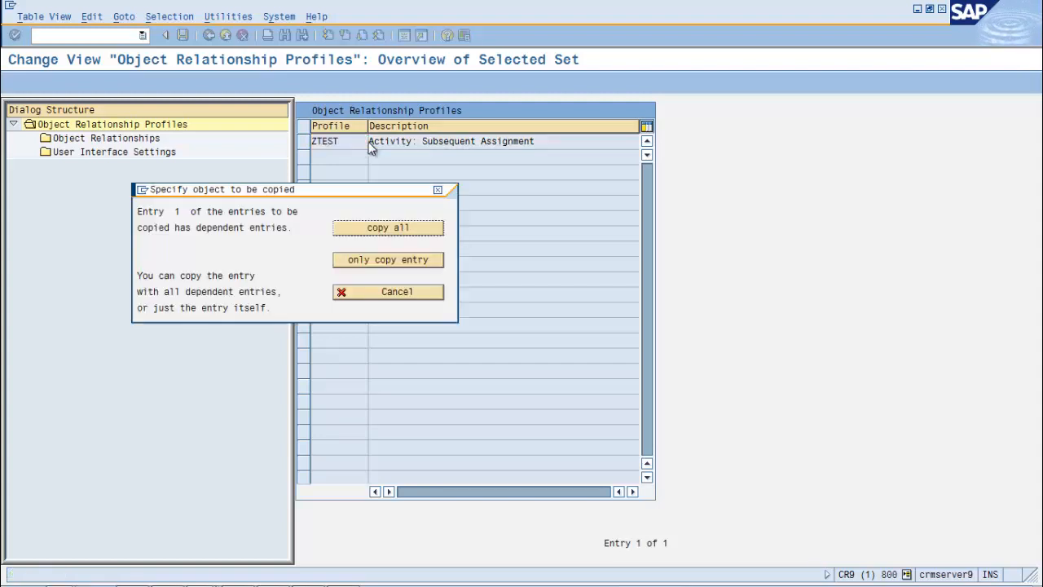
pyautogui.click(387, 229)
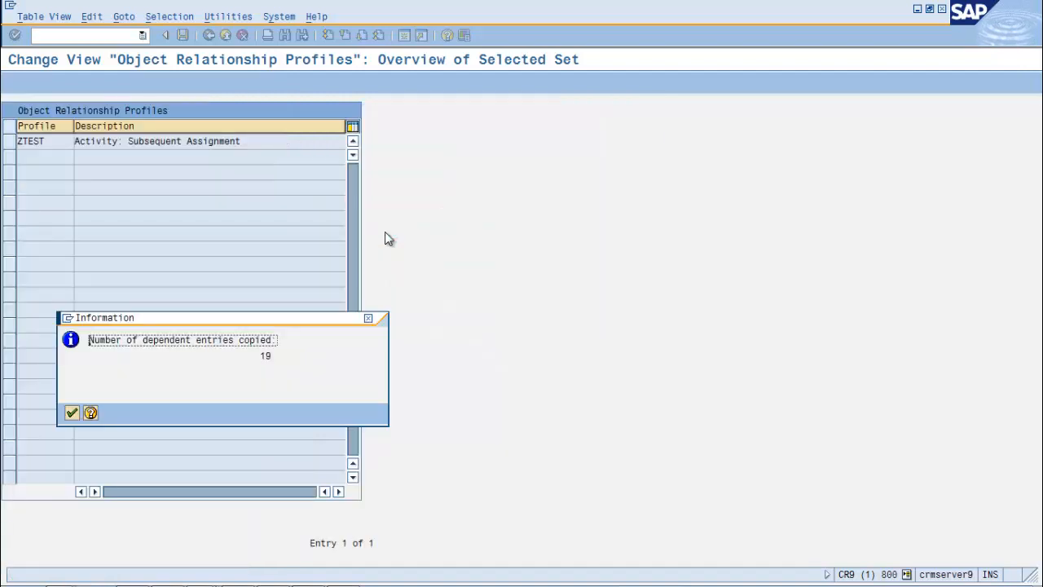
pyautogui.click(73, 413)
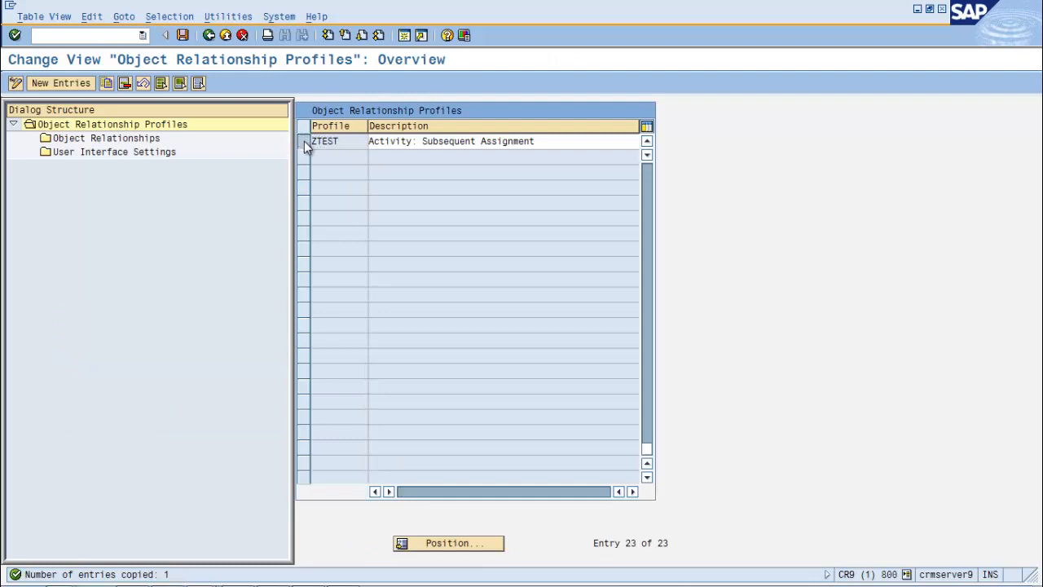
# Step: Open the object relationships of the copied profile ZTEST
pyautogui.click(304, 141)
pyautogui.click(112, 141)
pyautogui.doubleClick(112, 145)
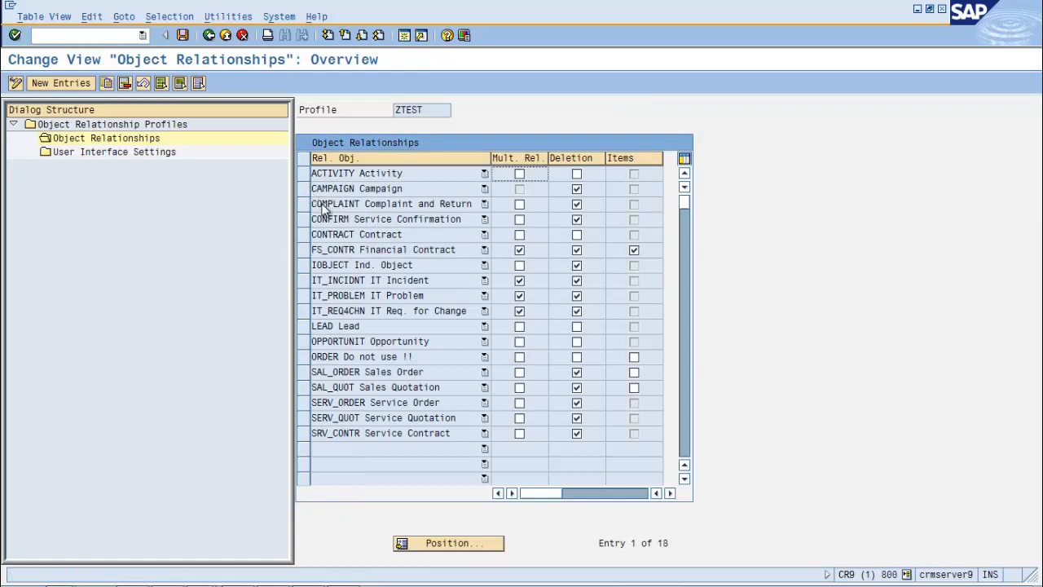
# Step: Delete all object relationships from profile ZTEST except Activity, Campaign and Lead
pyautogui.click(302, 204)
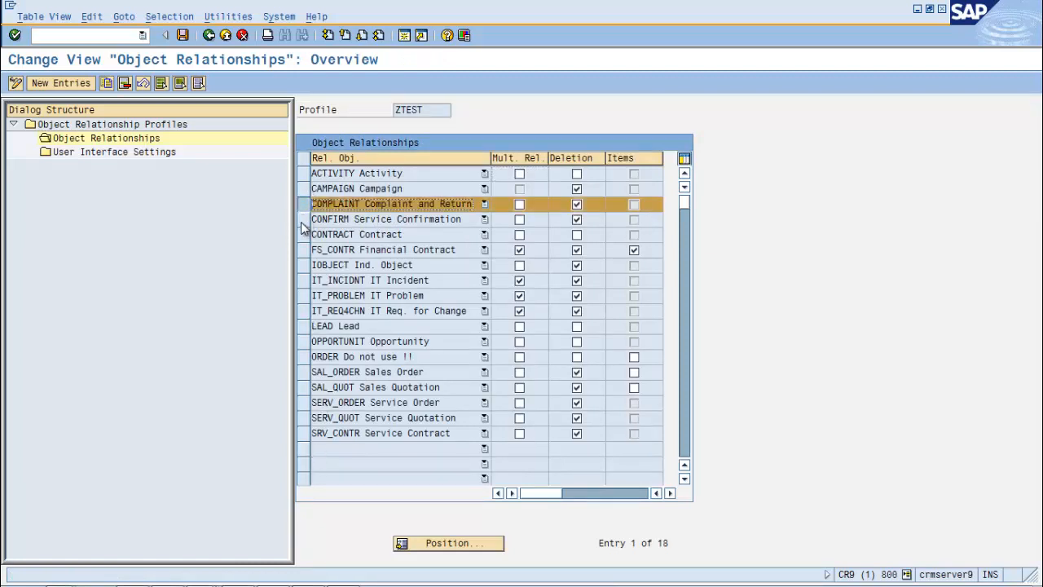
pyautogui.click(302, 220)
pyautogui.click(302, 235)
pyautogui.click(303, 249)
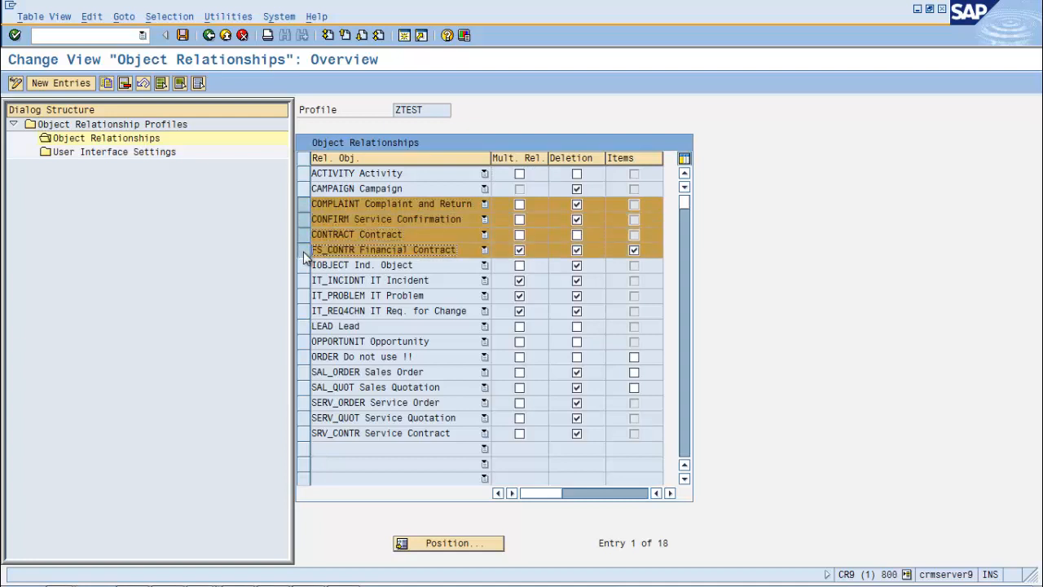
pyautogui.click(303, 264)
pyautogui.click(303, 280)
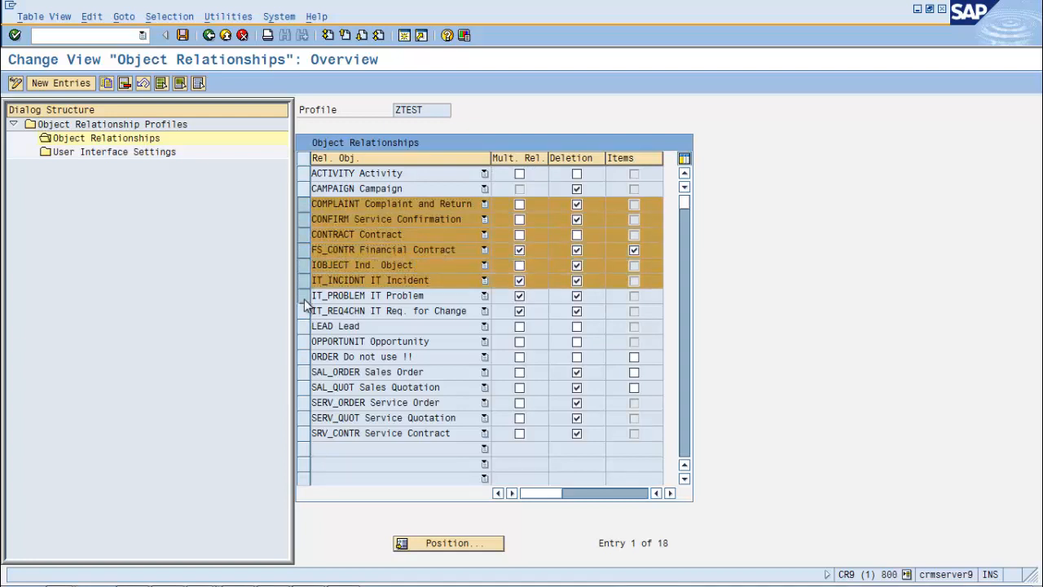
pyautogui.click(304, 298)
pyautogui.click(305, 313)
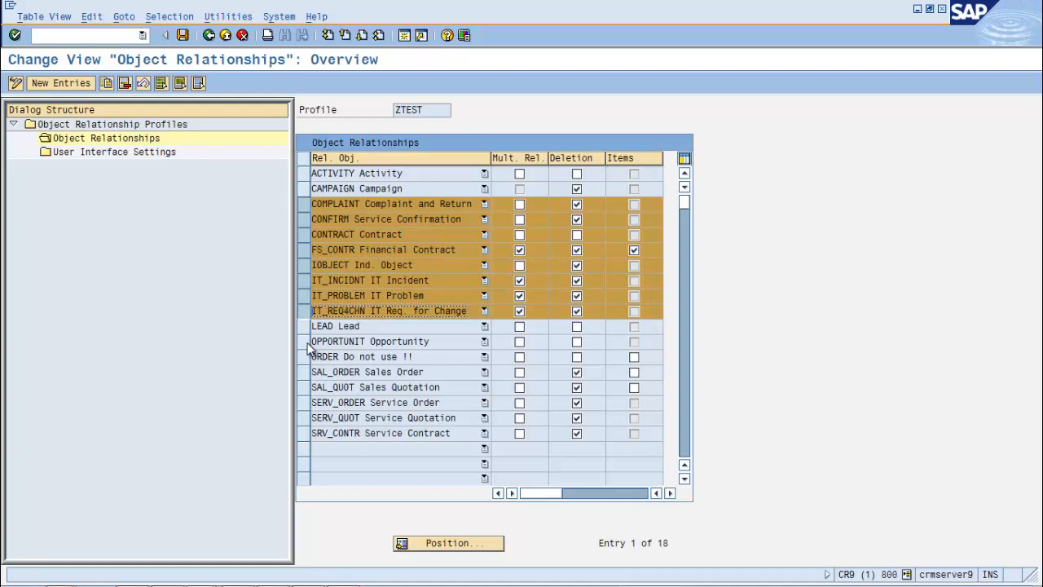
pyautogui.click(303, 343)
pyautogui.click(303, 358)
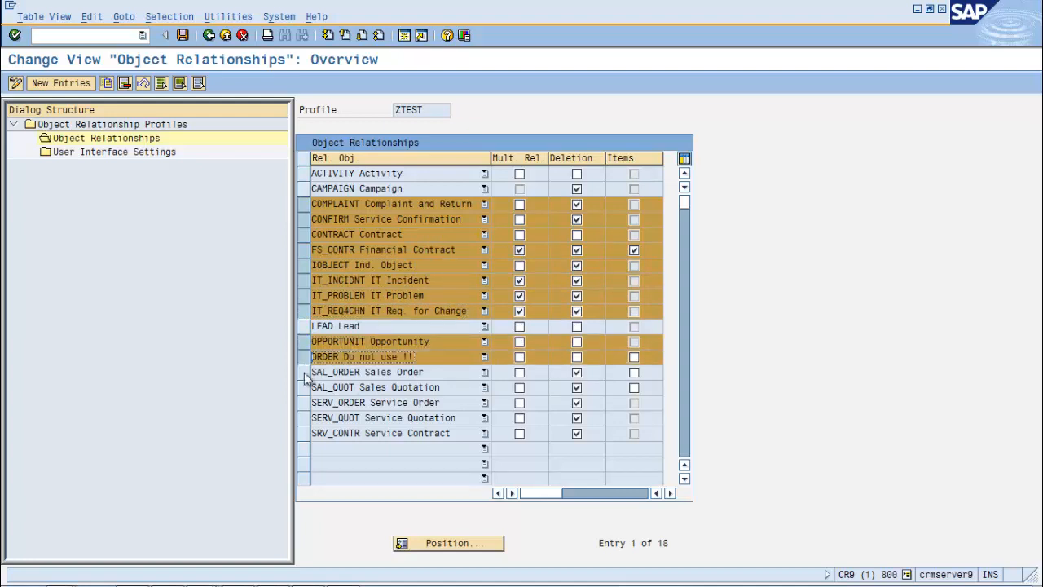
pyautogui.click(303, 374)
pyautogui.click(303, 388)
pyautogui.click(303, 403)
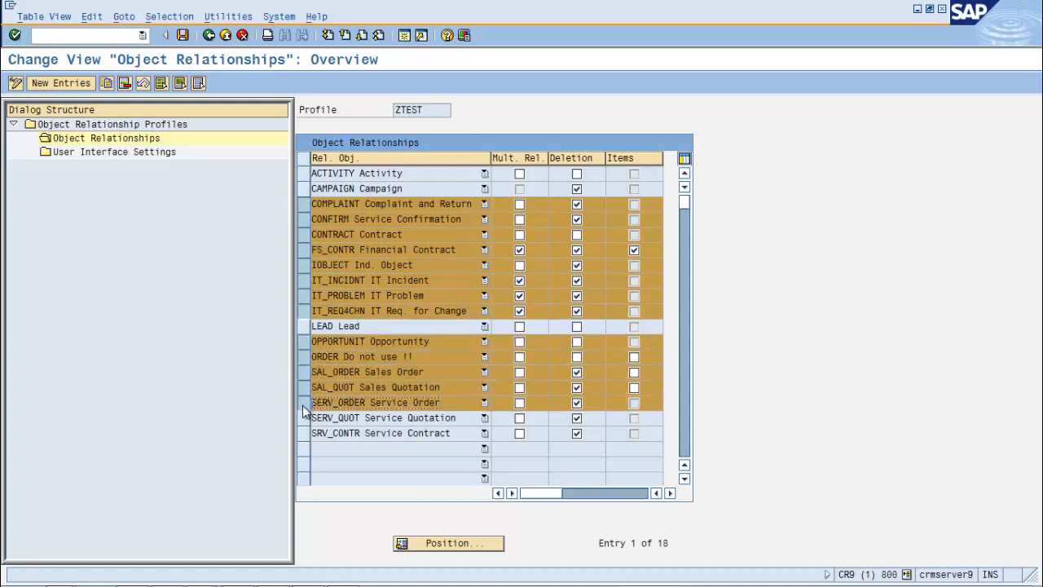
pyautogui.click(302, 418)
pyautogui.click(302, 433)
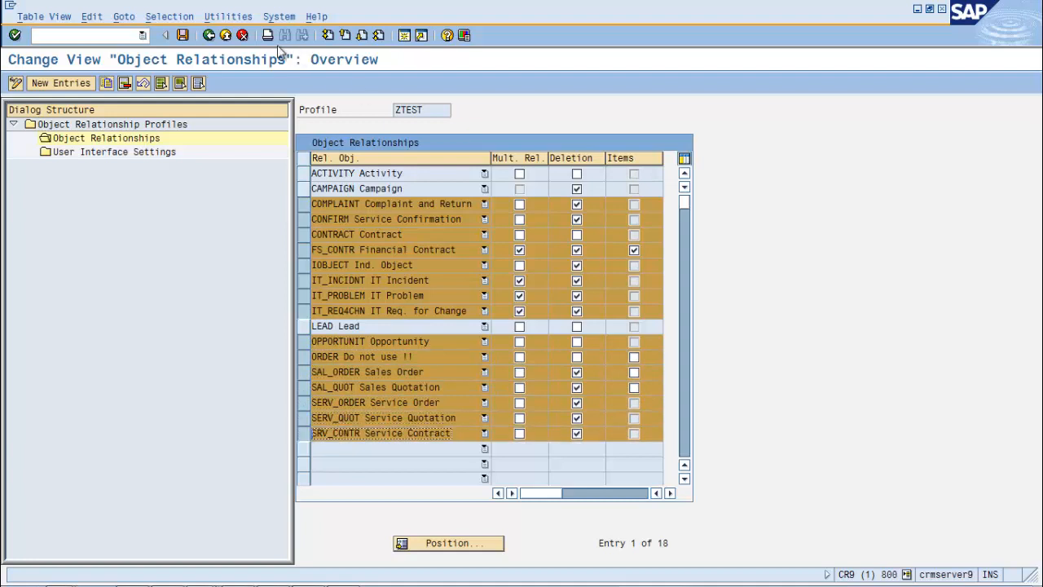
pyautogui.click(125, 83)
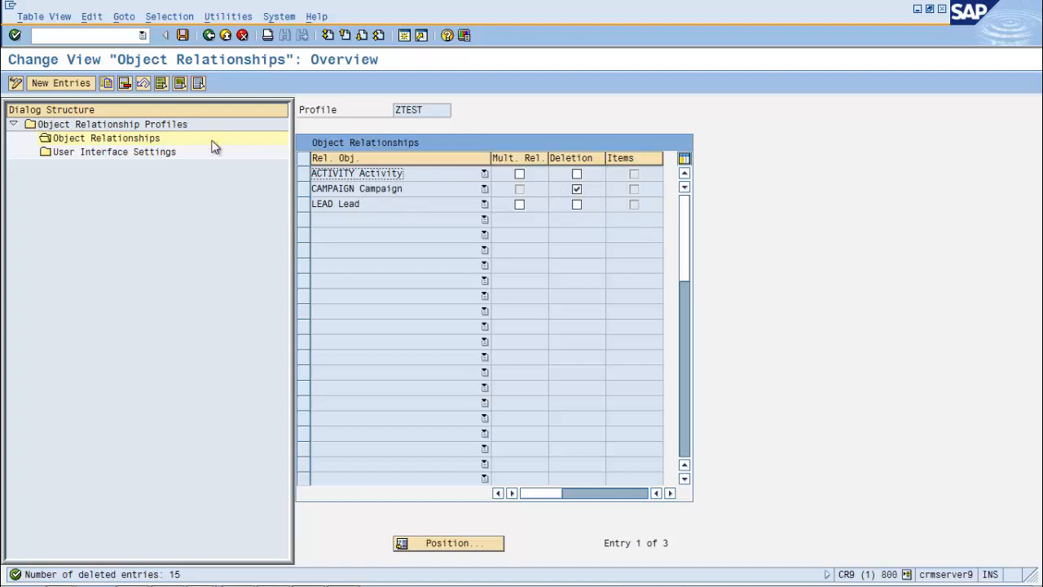
# Step: Delete the Campaign relationship from profile ZTEST and try to re-add it as a new entry with multiple relationships enabled
pyautogui.click(303, 191)
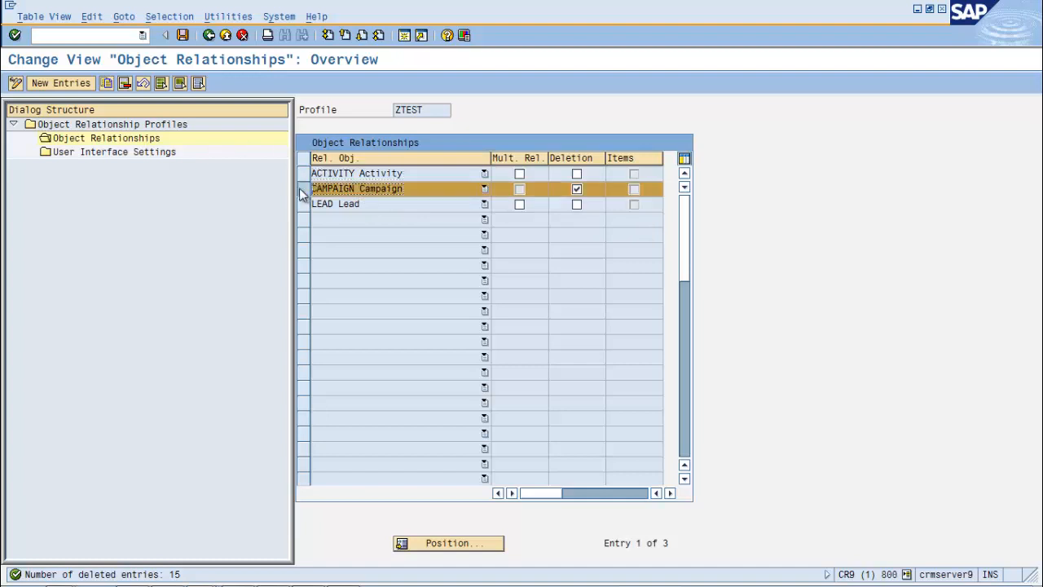
pyautogui.click(125, 83)
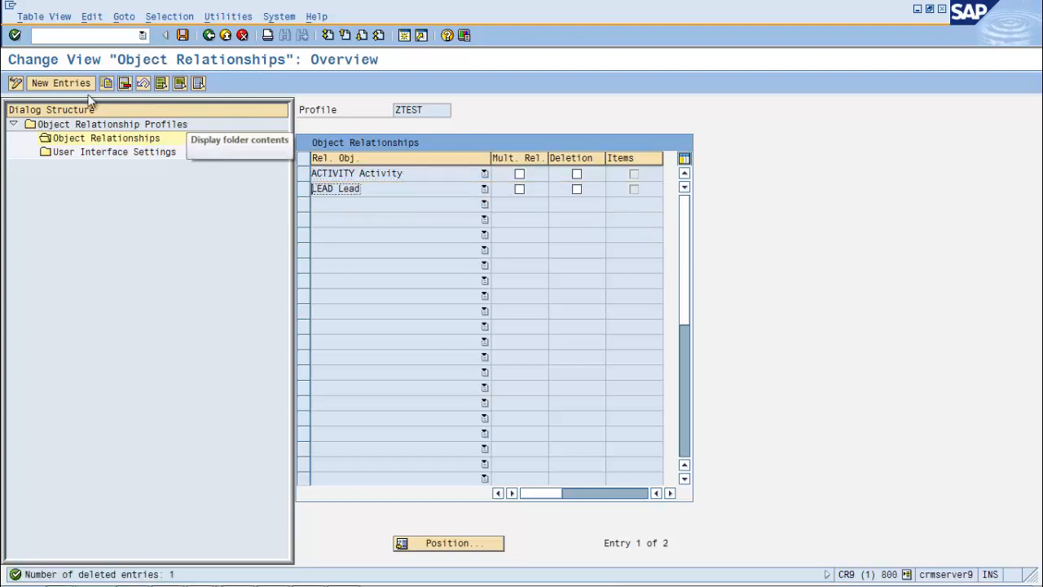
pyautogui.click(56, 84)
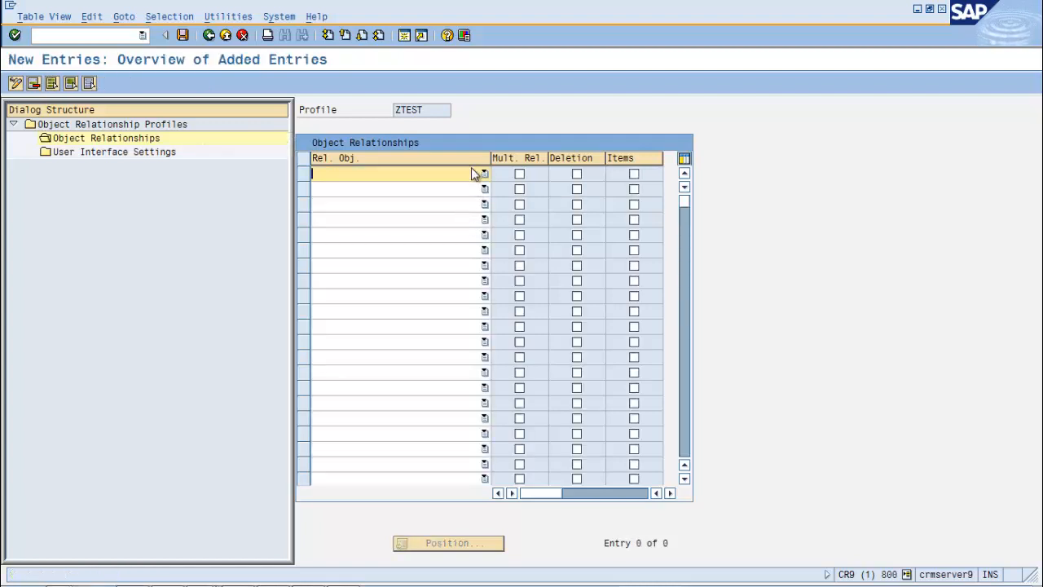
pyautogui.click(471, 171)
pyautogui.click(453, 212)
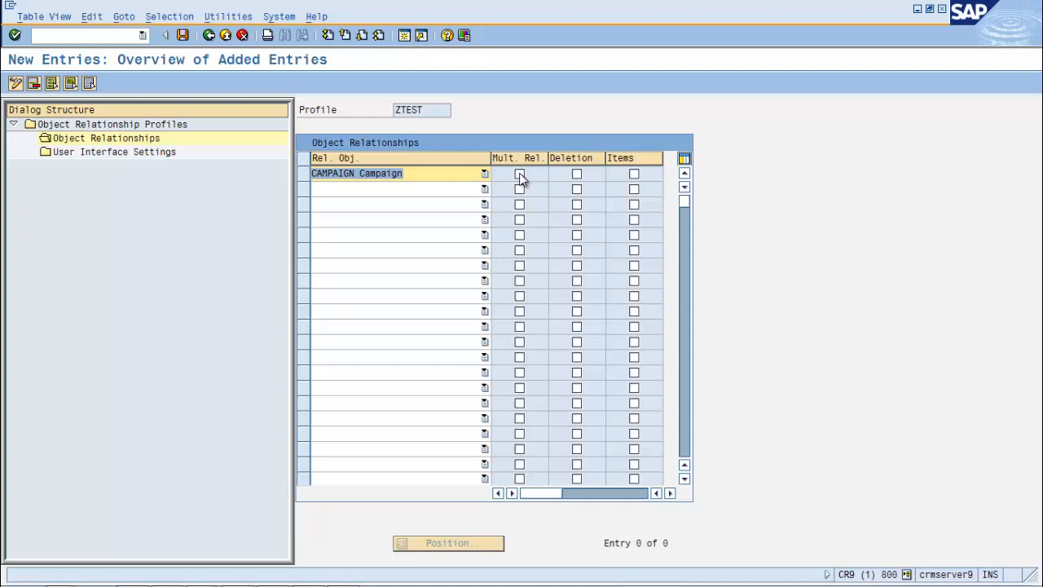
pyautogui.click(520, 174)
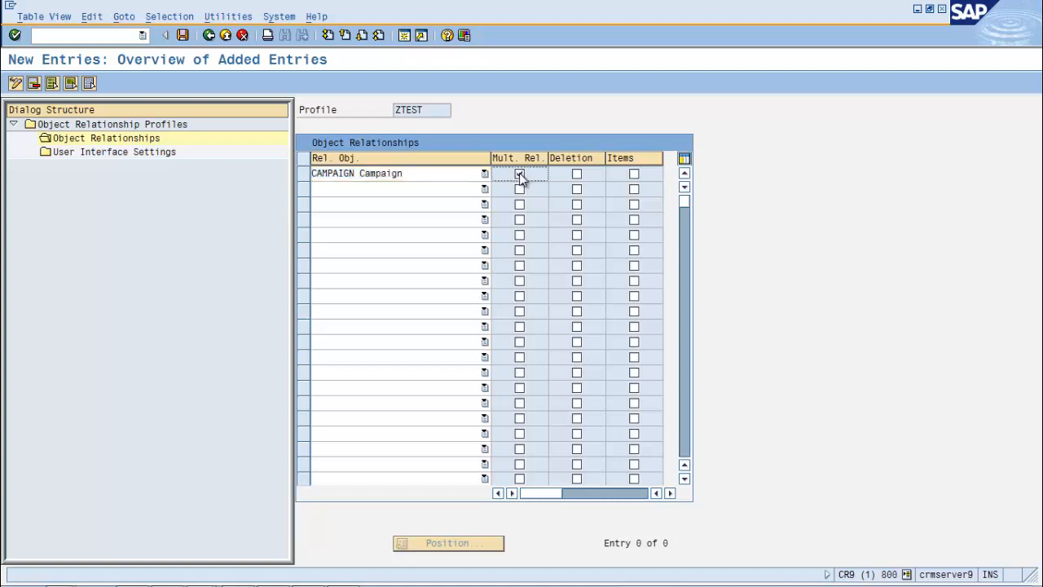
pyautogui.press('Return')
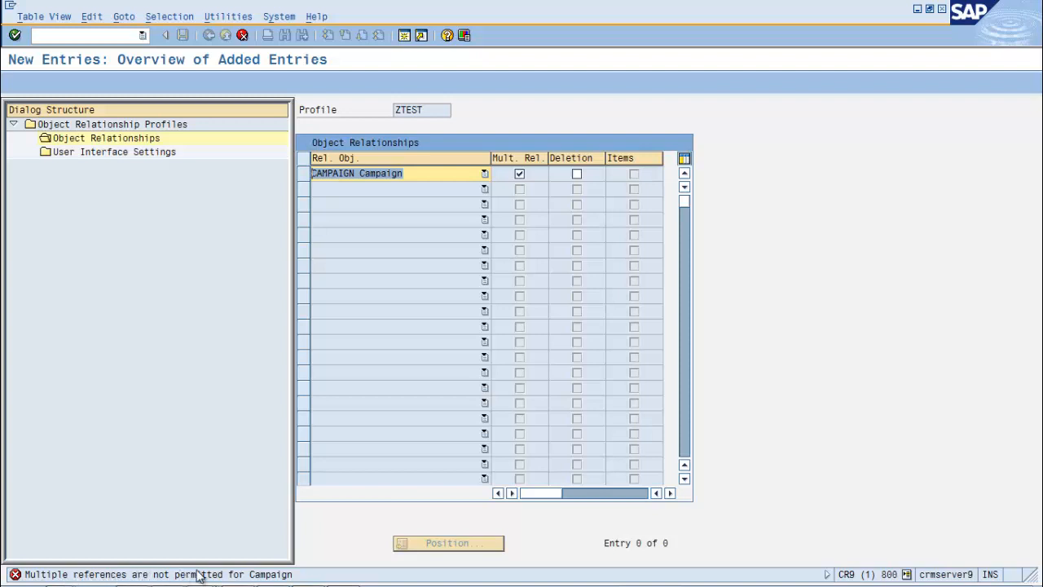
# Step: Disable multiple relationships for the new Campaign entry, enable deletion and try to confirm the entry
pyautogui.click(520, 174)
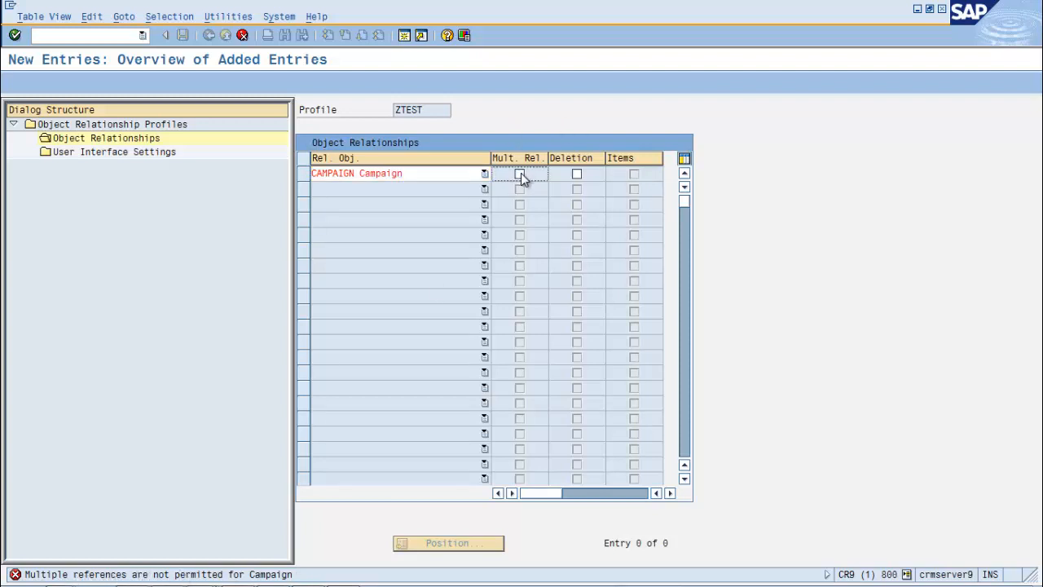
pyautogui.click(577, 174)
pyautogui.press('Return')
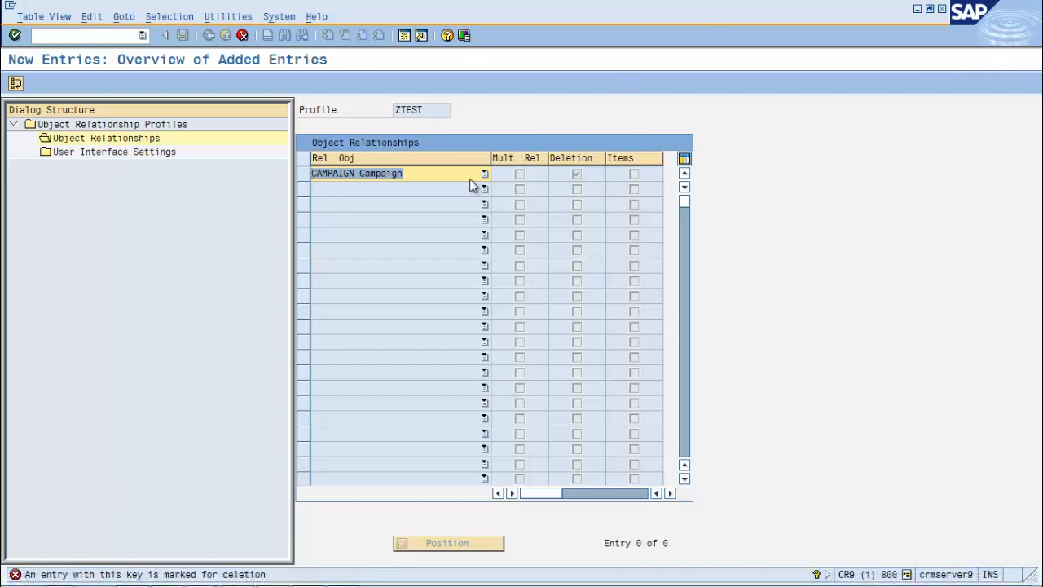
# Step: Discard the unsaved new Campaign entry and save the pending relationship deletions to the customizing request
pyautogui.click(242, 35)
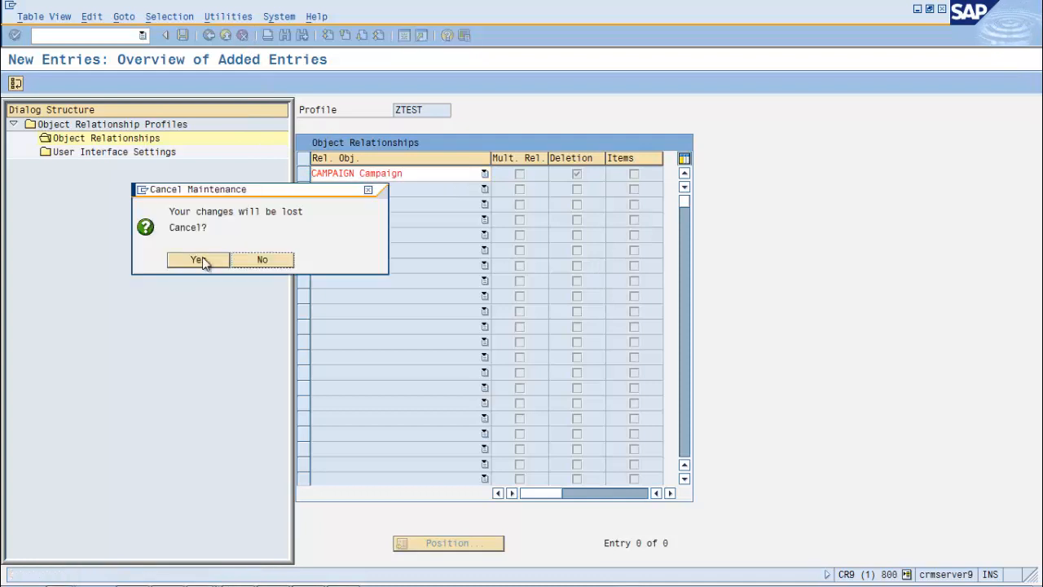
pyautogui.click(200, 259)
pyautogui.click(207, 35)
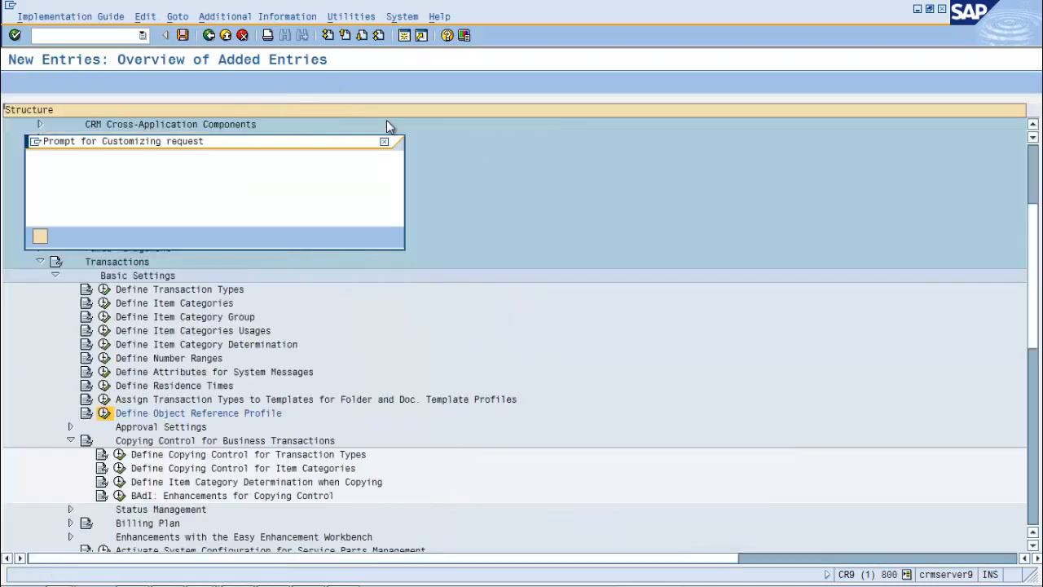
pyautogui.click(40, 236)
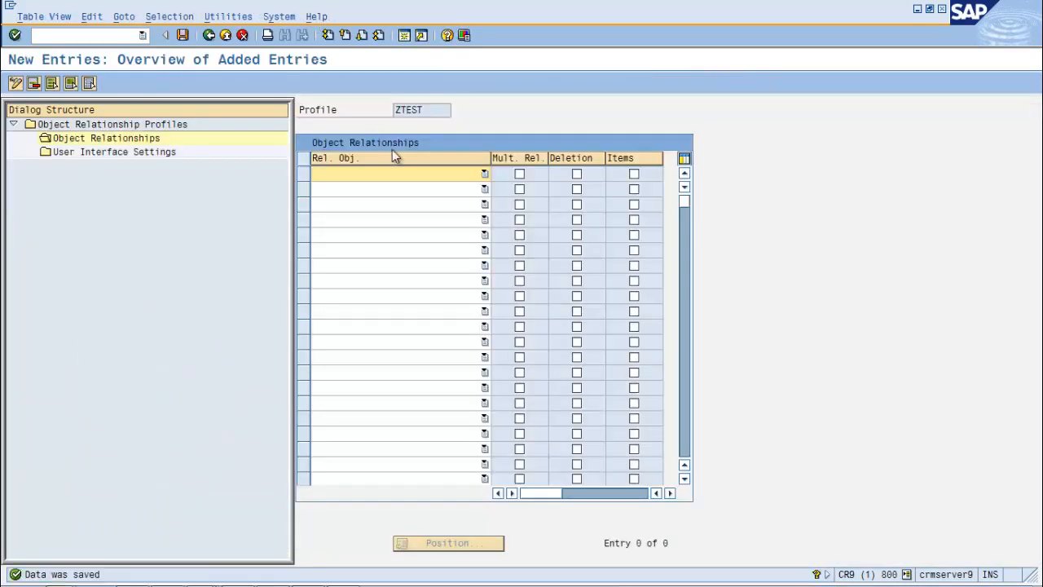
# Step: Add Campaign as a new object relationship of profile ZTEST with deletion enabled, and save it
pyautogui.click(383, 175)
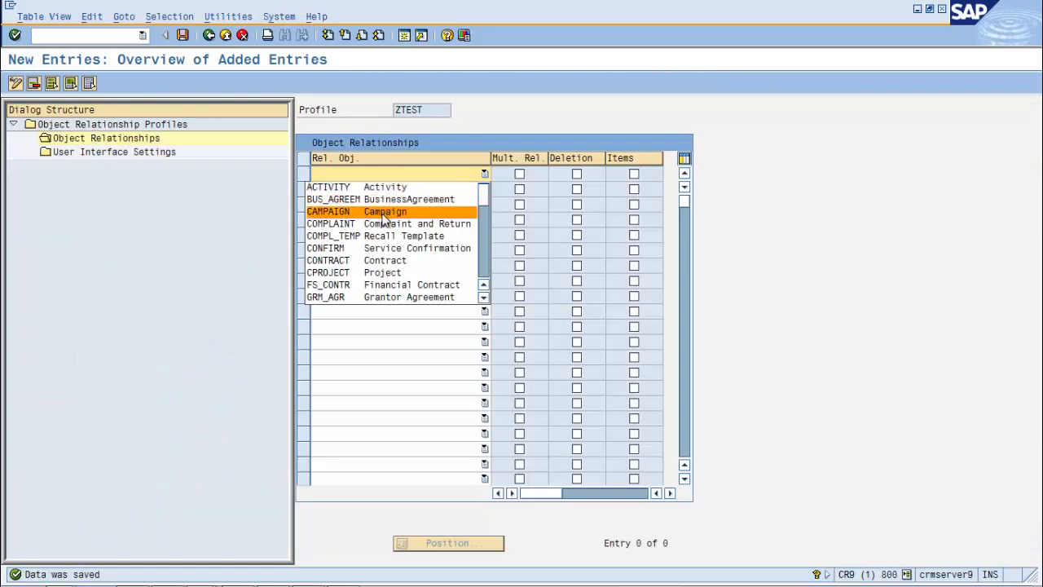
pyautogui.click(383, 212)
pyautogui.click(577, 173)
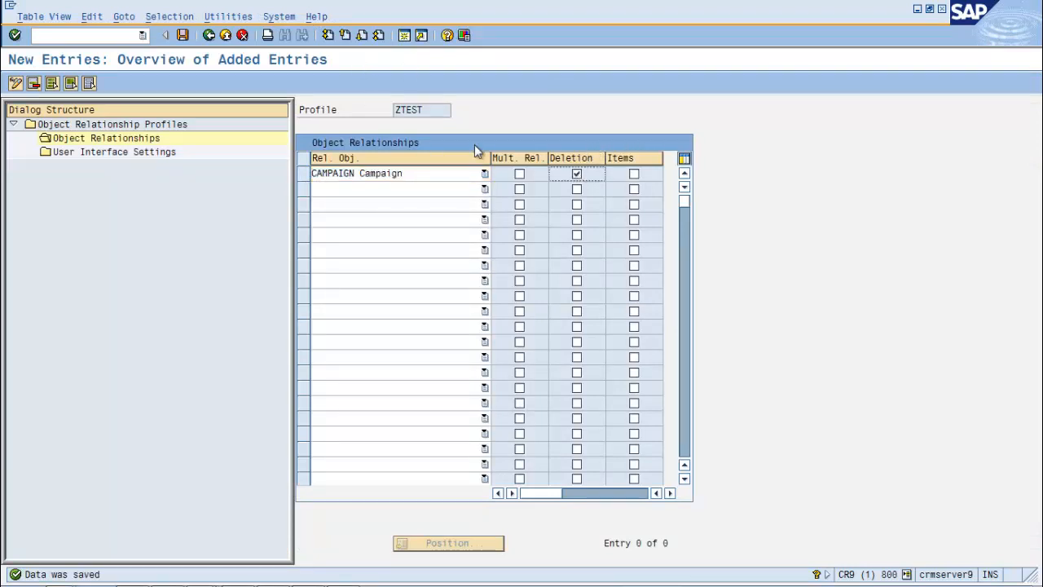
pyautogui.press('Return')
pyautogui.click(182, 35)
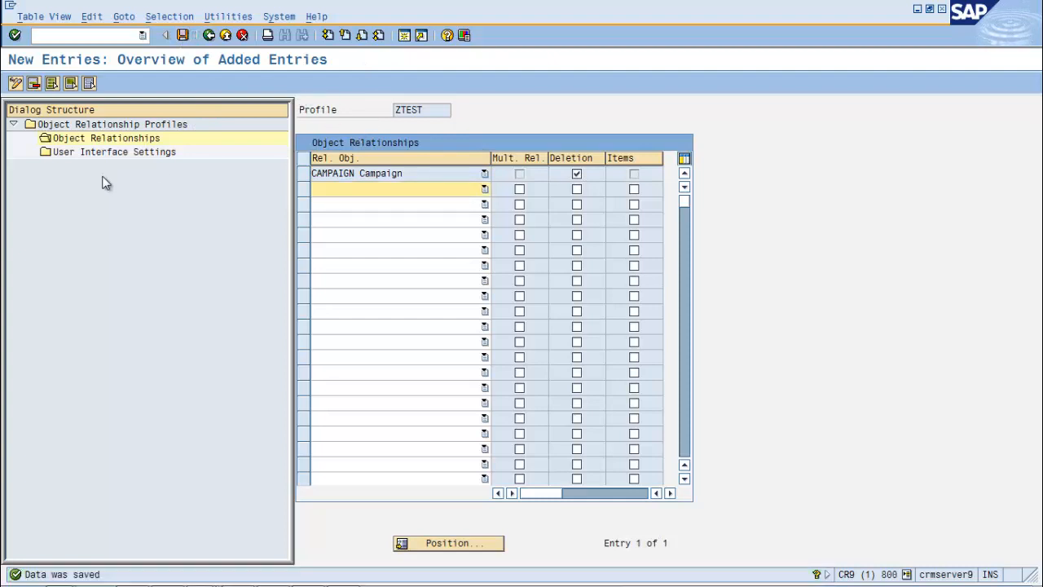
# Step: Return to the profile list, select ZTEST and reopen its object relationships
pyautogui.doubleClick(130, 123)
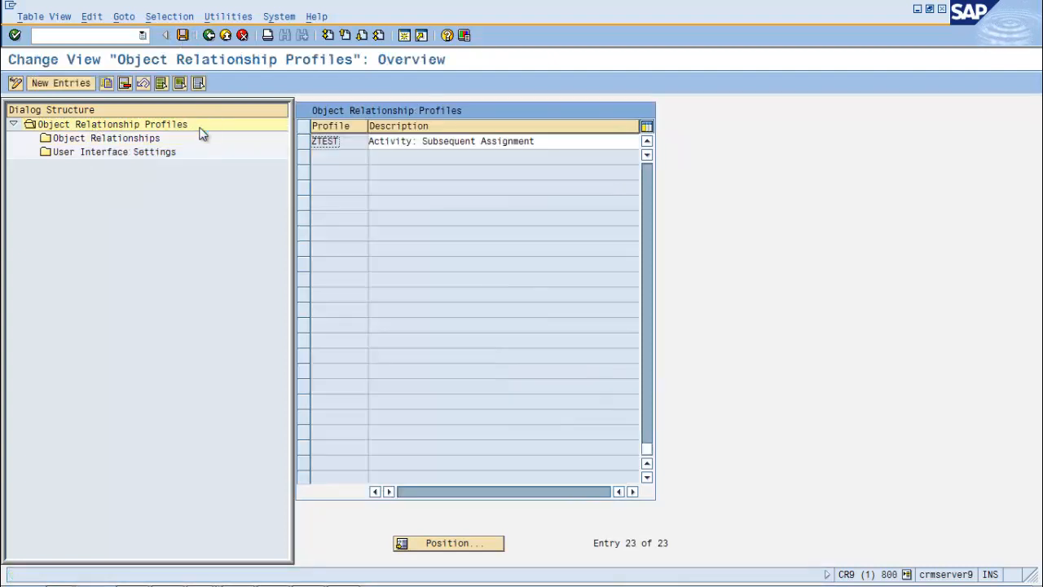
pyautogui.click(303, 141)
pyautogui.doubleClick(140, 144)
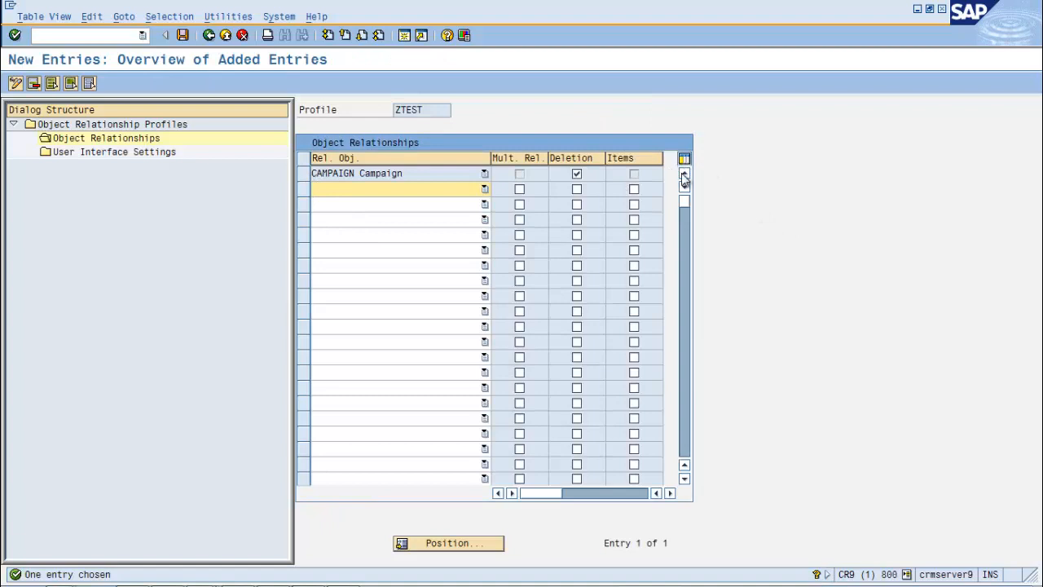
# Step: Add a Lead relationship in the row below Campaign among the new entries of profile ZTEST
pyautogui.click(484, 189)
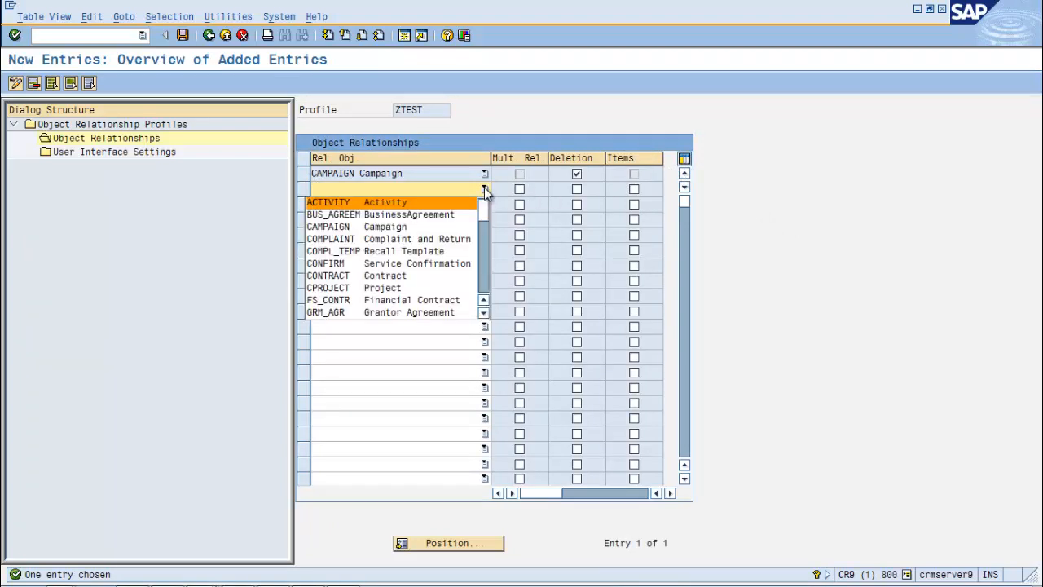
pyautogui.click(810, 179)
pyautogui.click(484, 189)
pyautogui.scroll(-4, 445, 304)
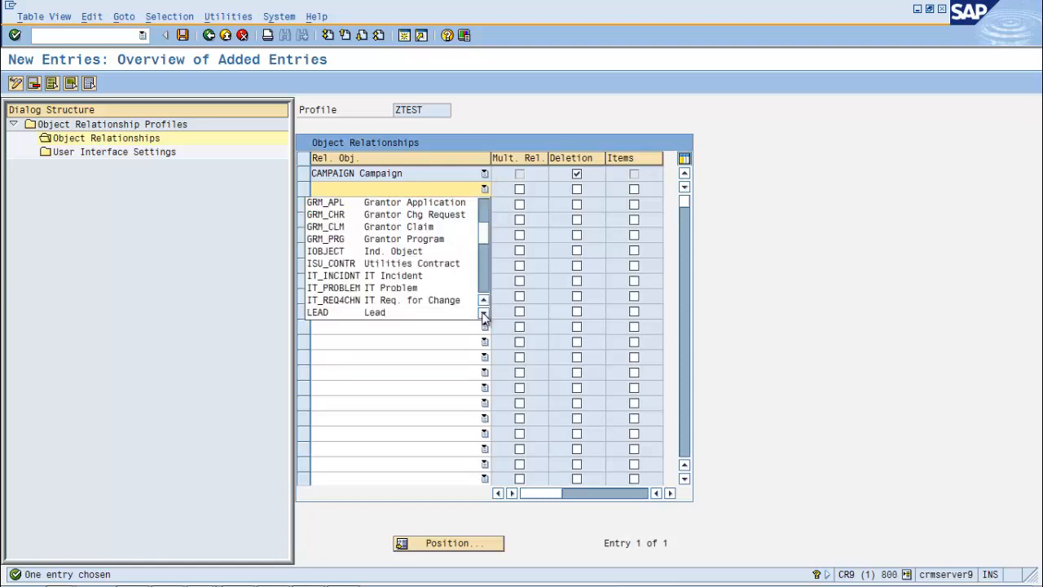
pyautogui.click(446, 303)
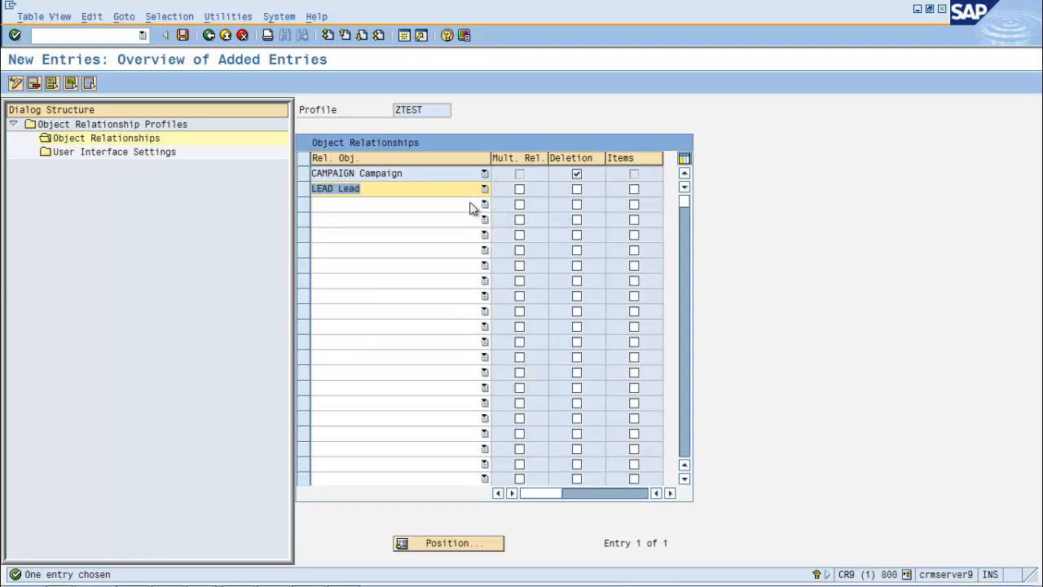
# Step: Add an Opportunity relationship below Lead and try to save the new entries of profile ZTEST
pyautogui.click(484, 204)
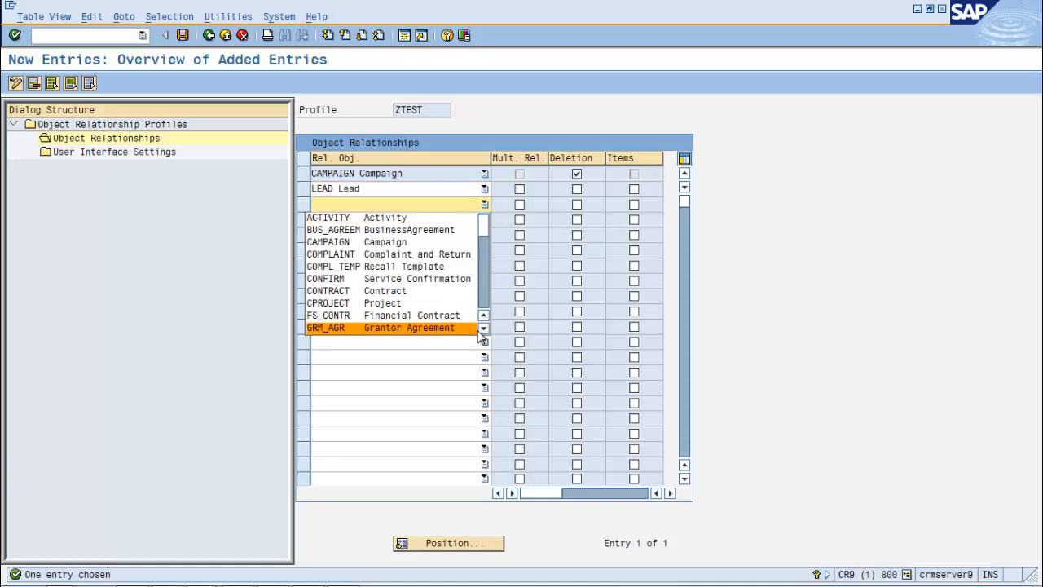
pyautogui.scroll(-2, 484, 329)
pyautogui.scroll(-9, 486, 329)
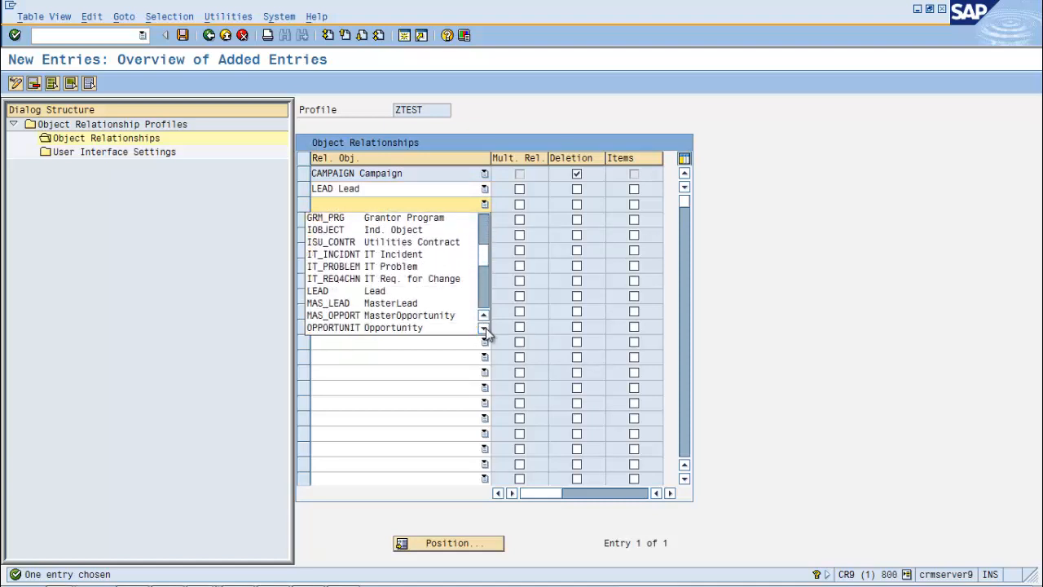
pyautogui.scroll(-2, 486, 328)
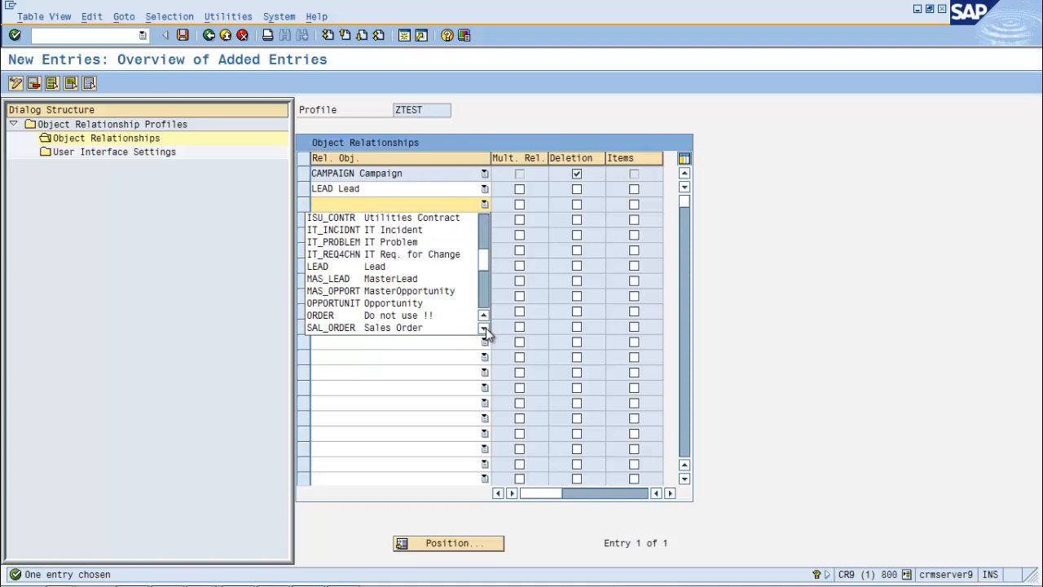
pyautogui.click(441, 305)
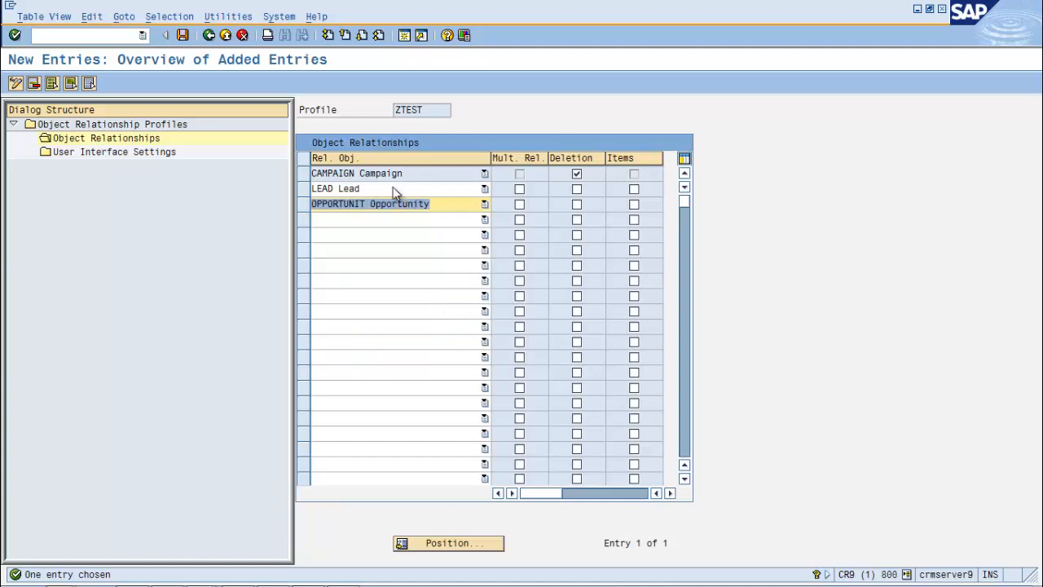
pyautogui.click(182, 35)
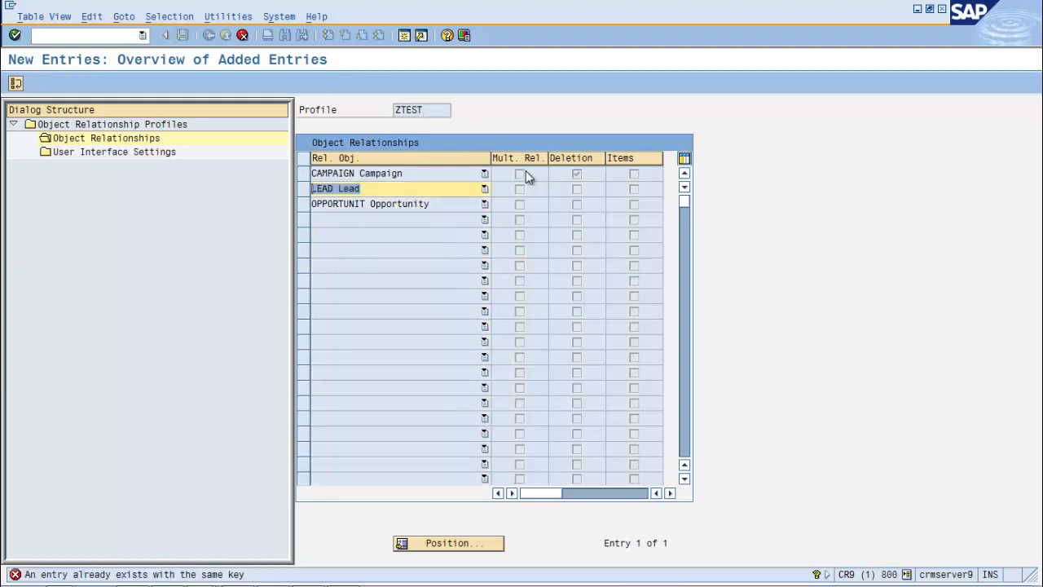
# Step: Clear the duplicate Lead value from the new entries, leaving its row blank, and save
pyautogui.doubleClick(503, 188)
pyautogui.click(483, 189)
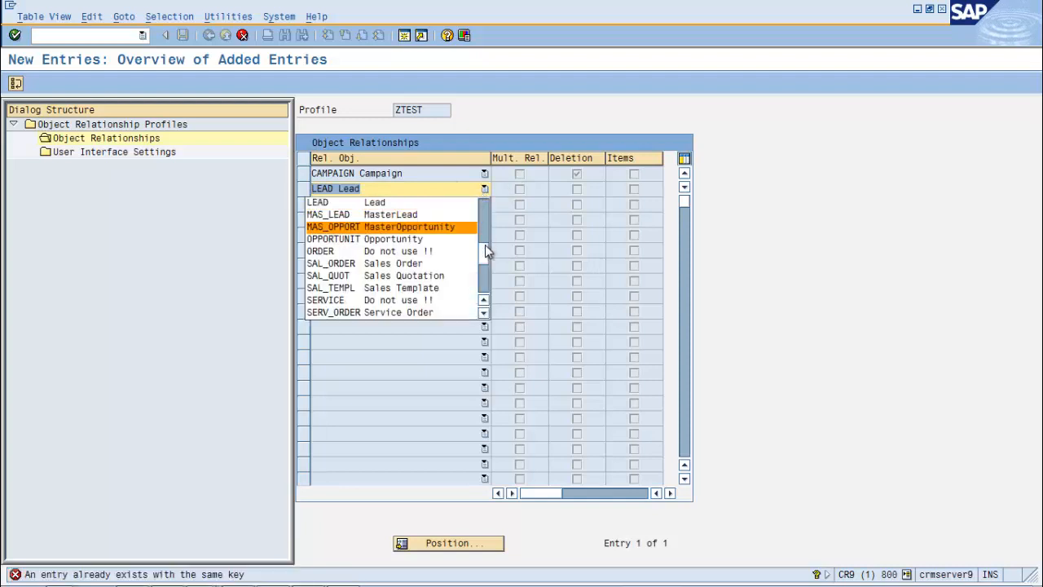
pyautogui.moveTo(485, 245); pyautogui.dragTo(483, 312)
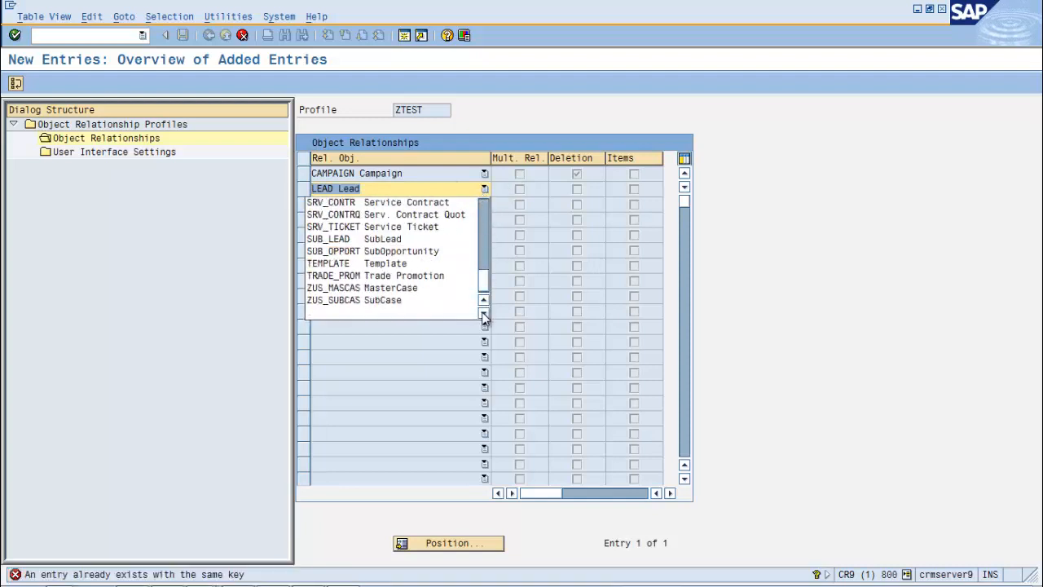
pyautogui.click(451, 316)
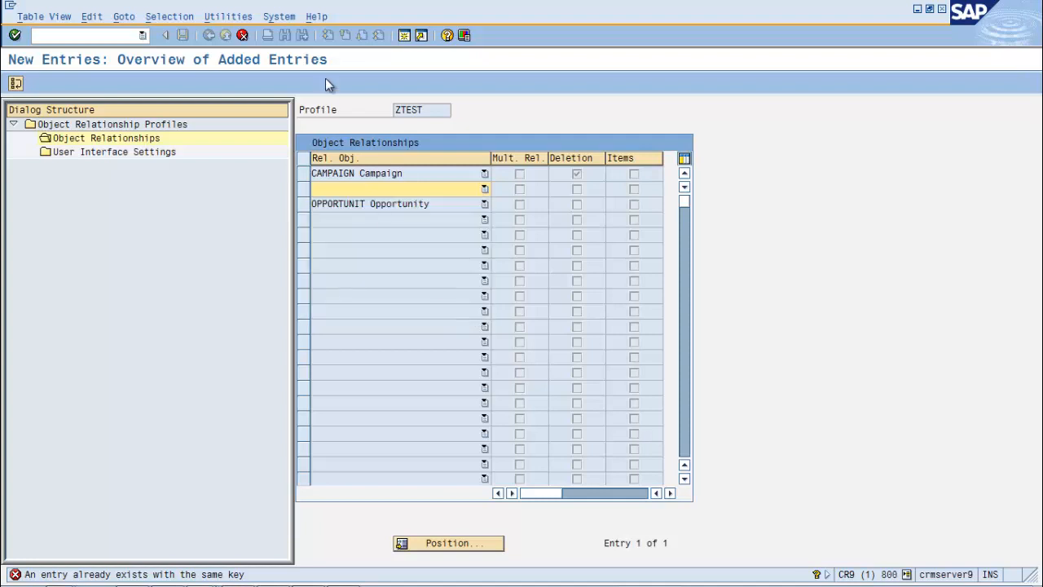
pyautogui.hotkey('ctrl', 's')
pyautogui.hotkey('ctrl', 's')
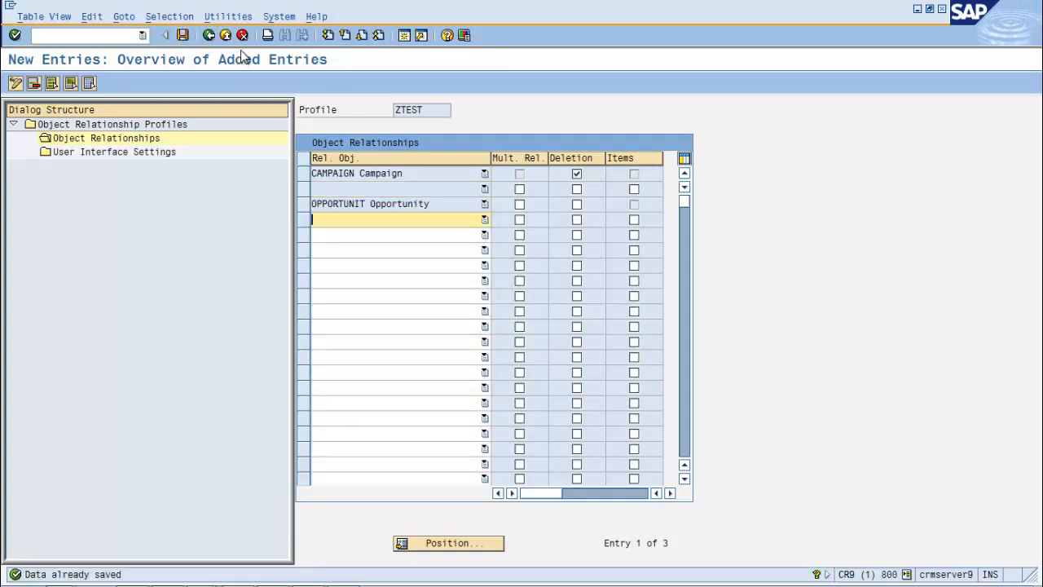
# Step: Return to the object relationships overview, delete the blank relationship row from profile ZTEST and save
pyautogui.click(209, 37)
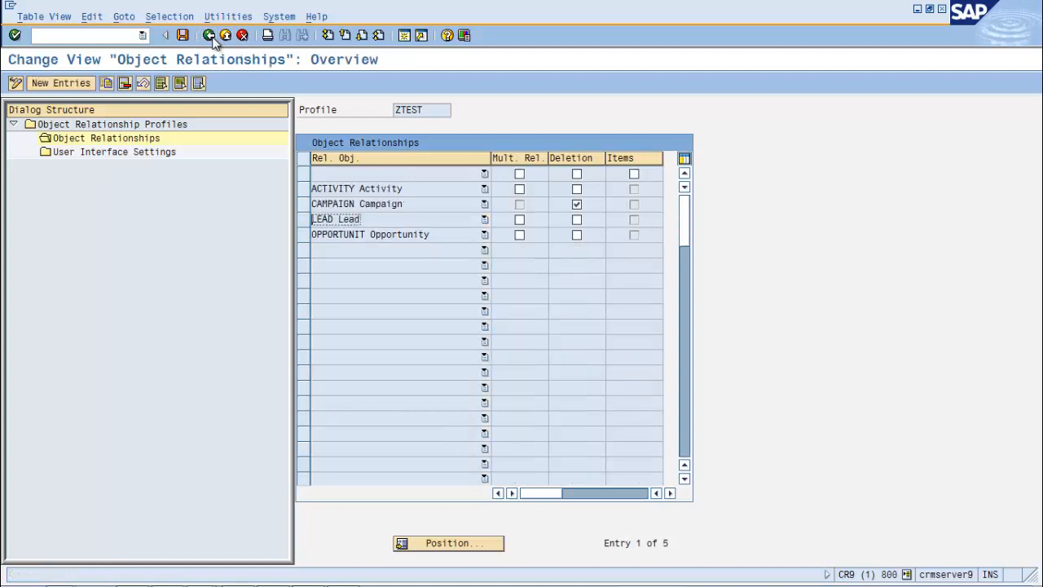
pyautogui.click(303, 176)
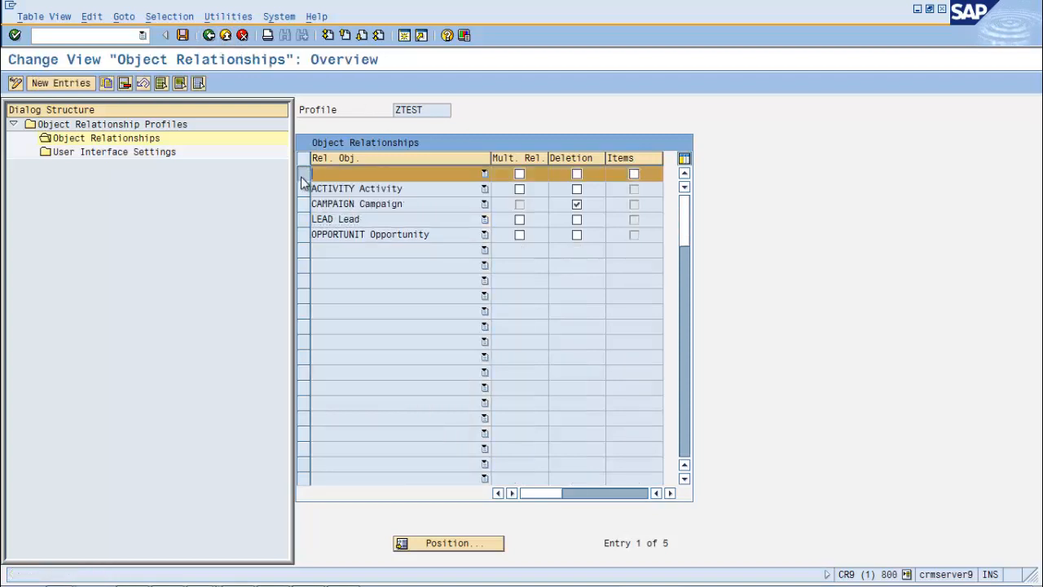
pyautogui.click(124, 82)
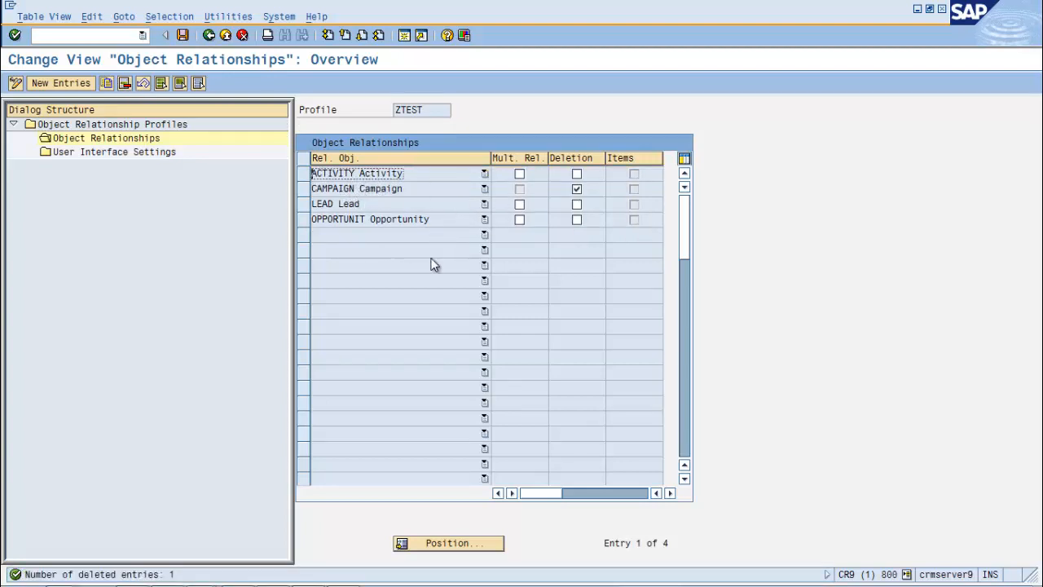
pyautogui.click(184, 36)
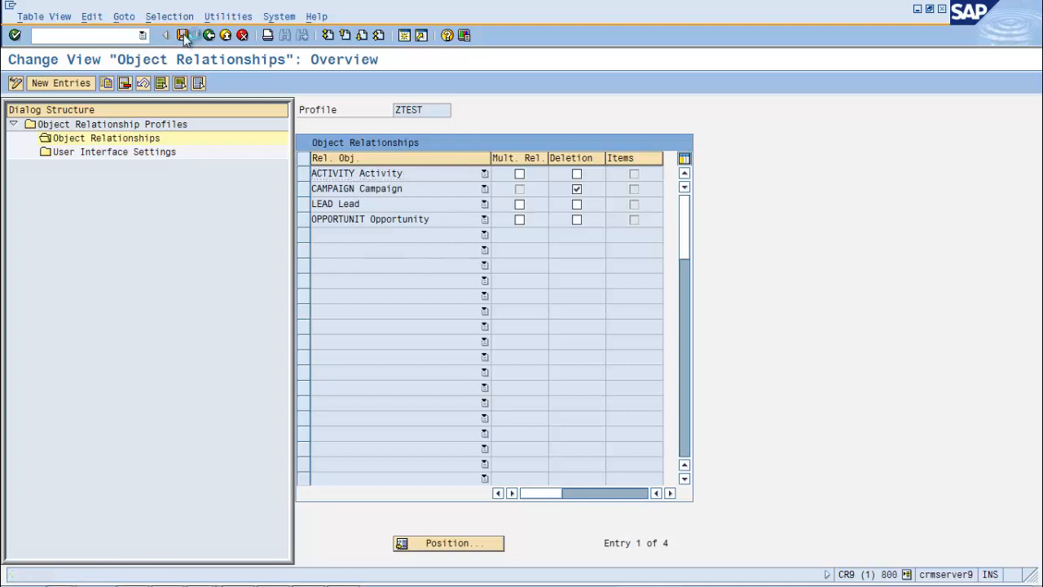
# Step: Enable multiple relationships for Activity in profile ZTEST and save the profile
pyautogui.click(520, 174)
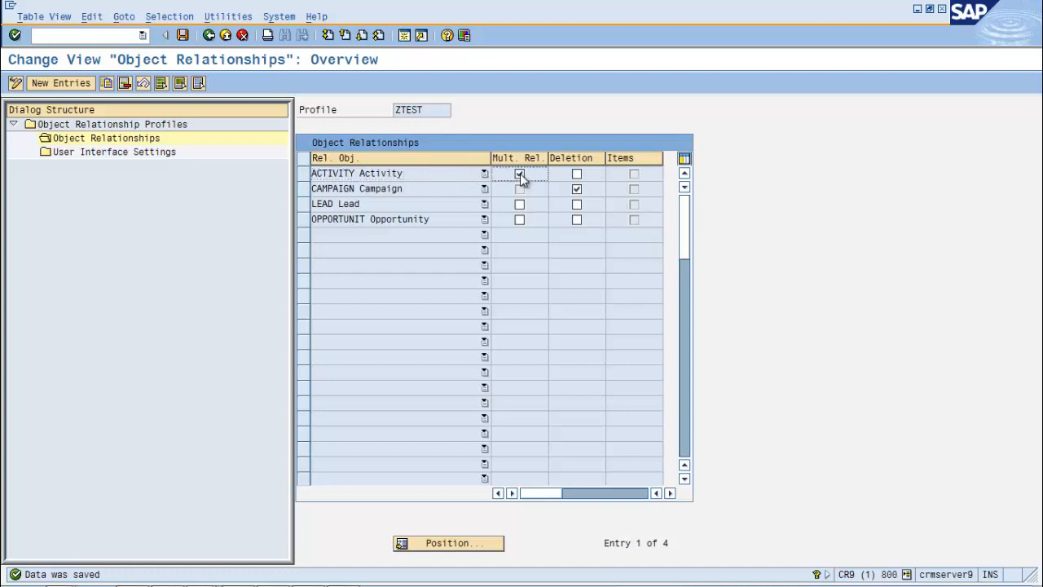
pyautogui.click(181, 37)
pyautogui.moveTo(429, 112); pyautogui.dragTo(372, 107)
pyautogui.click(373, 107)
# Step: Leave the object reference profile maintenance and open the details of transaction type 0001 Interaction Log
pyautogui.click(208, 35)
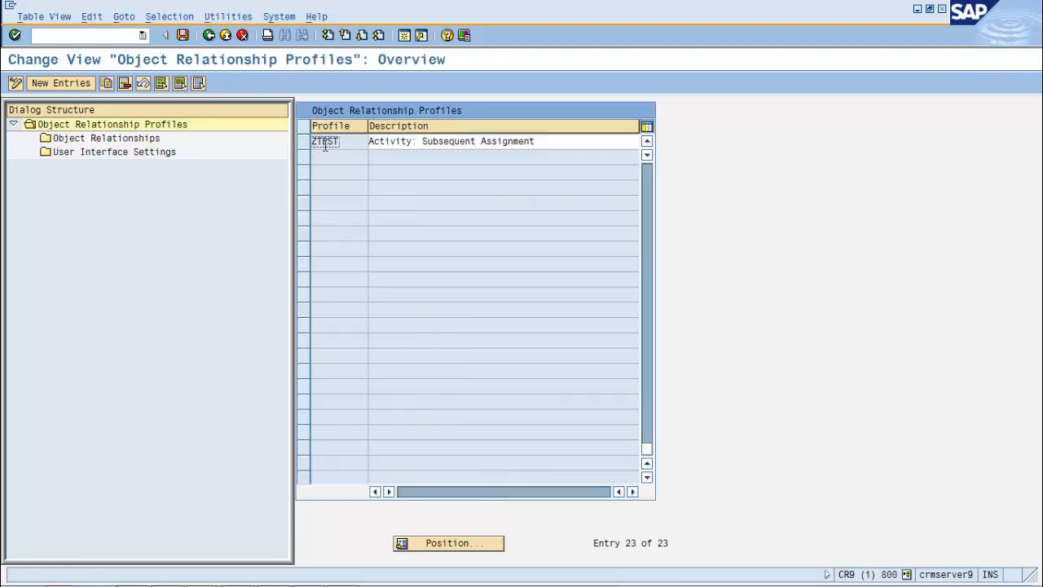
pyautogui.click(208, 35)
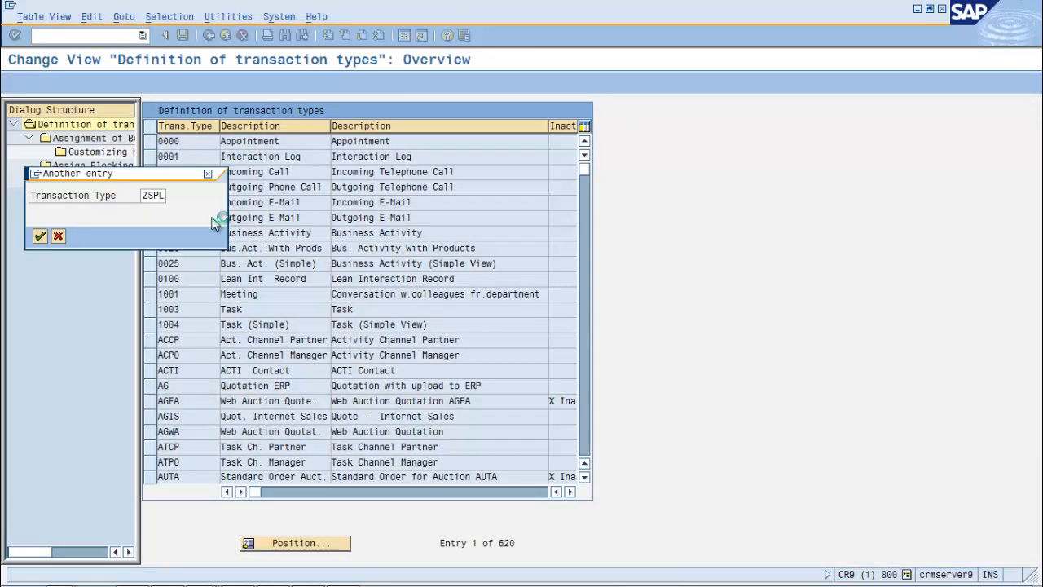
pyautogui.press('Return')
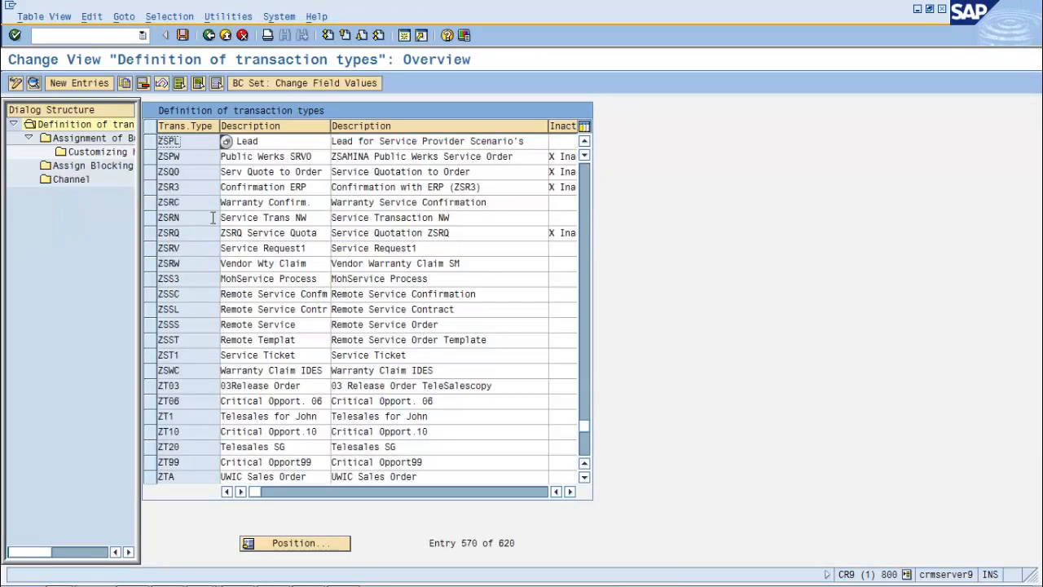
pyautogui.click(287, 543)
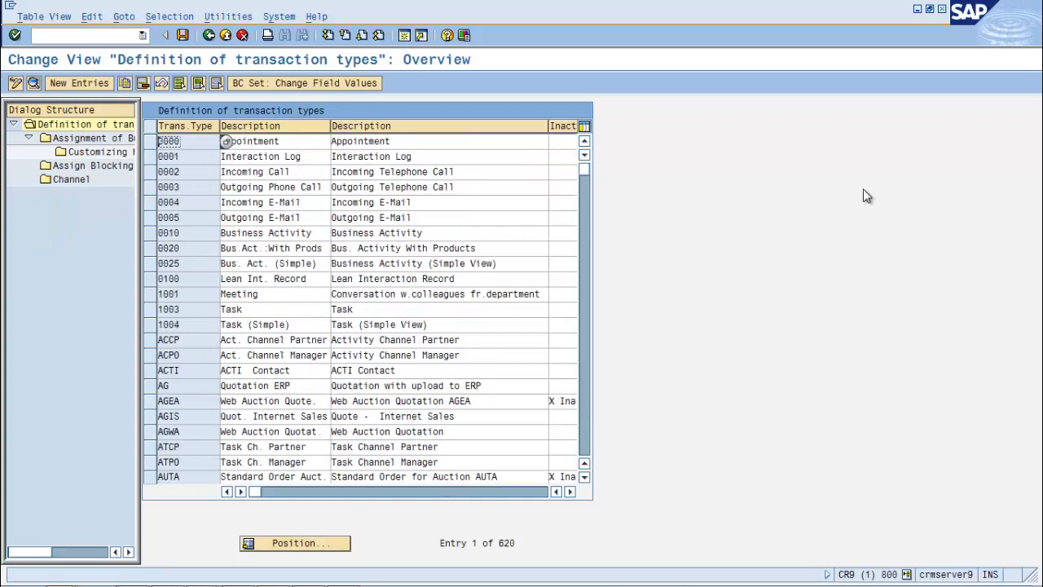
pyautogui.click(152, 156)
pyautogui.click(34, 85)
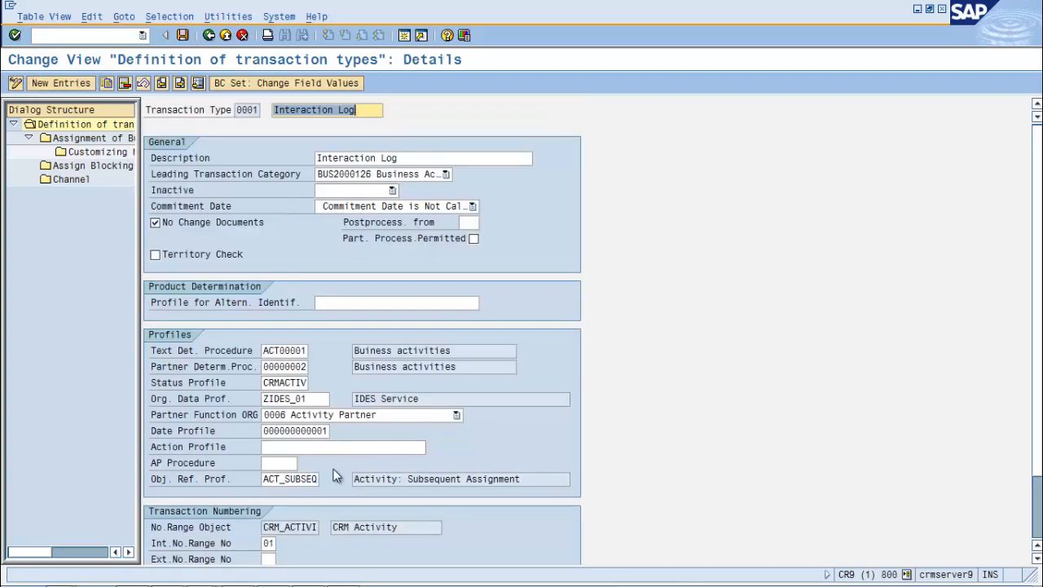
# Step: Set the object reference profile of transaction type 0001 to ZTEST and save the transaction type
pyautogui.click(280, 480)
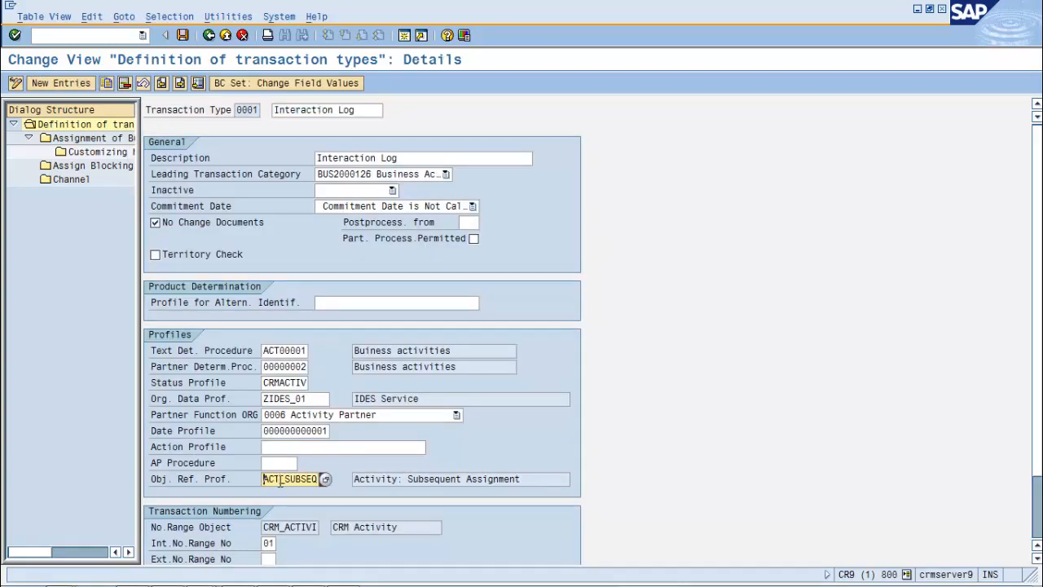
pyautogui.doubleClick(279, 480)
pyautogui.press('Delete')
pyautogui.write('ZTEST')
pyautogui.press('Return')
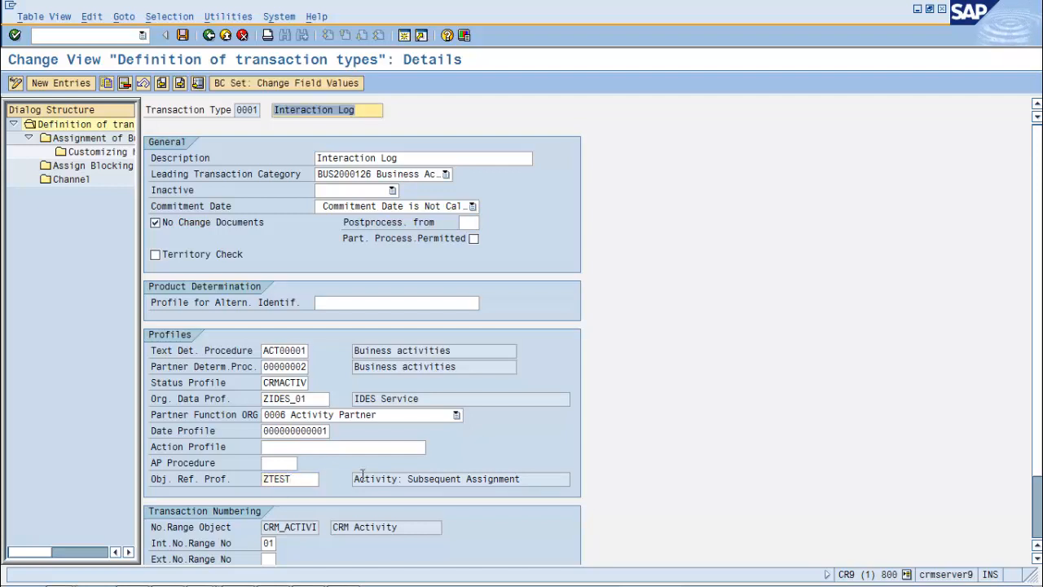
pyautogui.click(182, 35)
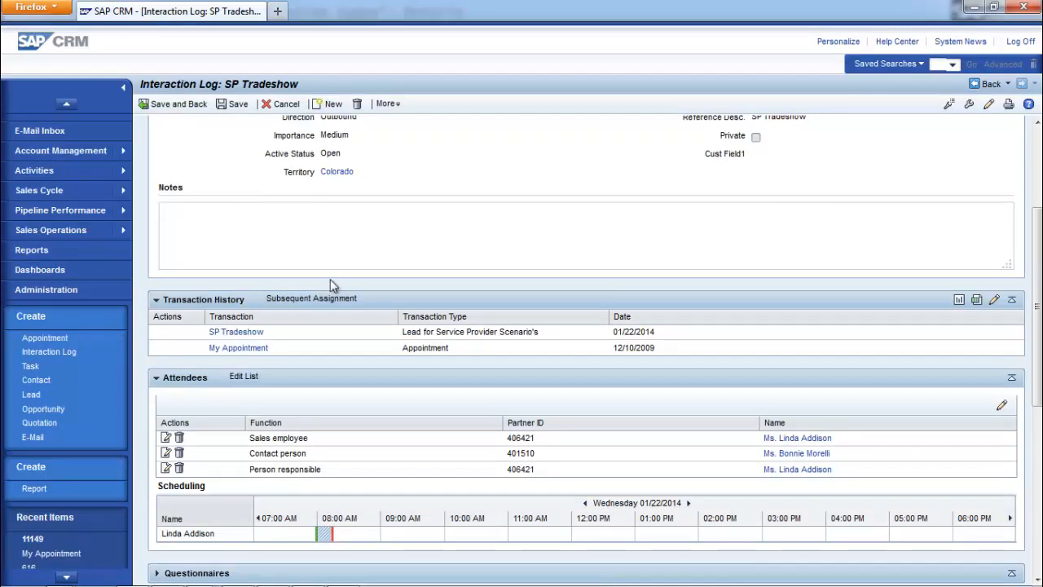
# Step: Switch to the SAP CRM web client, open Subsequent Assignment for the SP Tradeshow interaction log and examine the available reference types
pyautogui.click(324, 300)
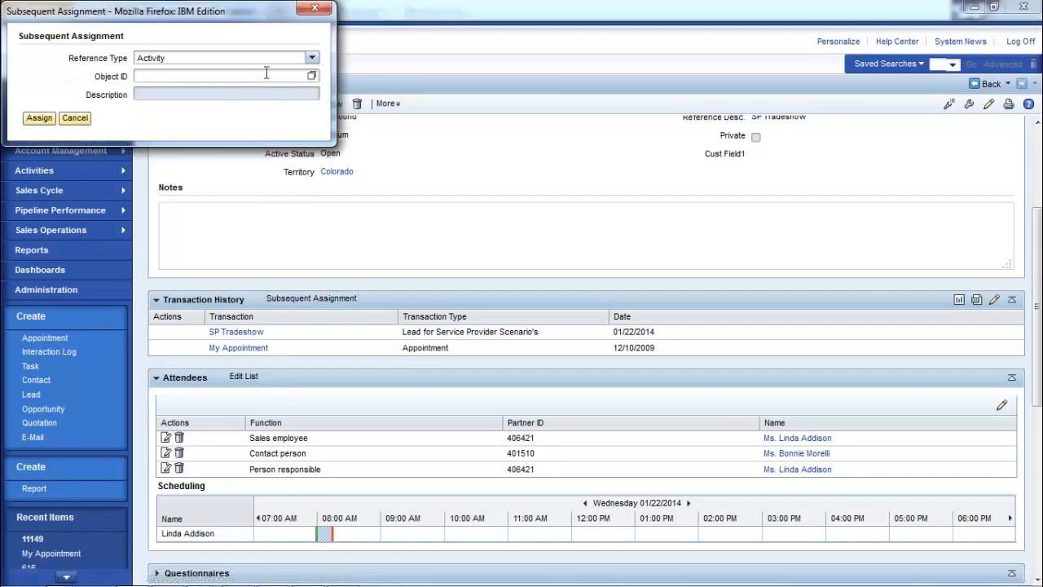
pyautogui.click(312, 57)
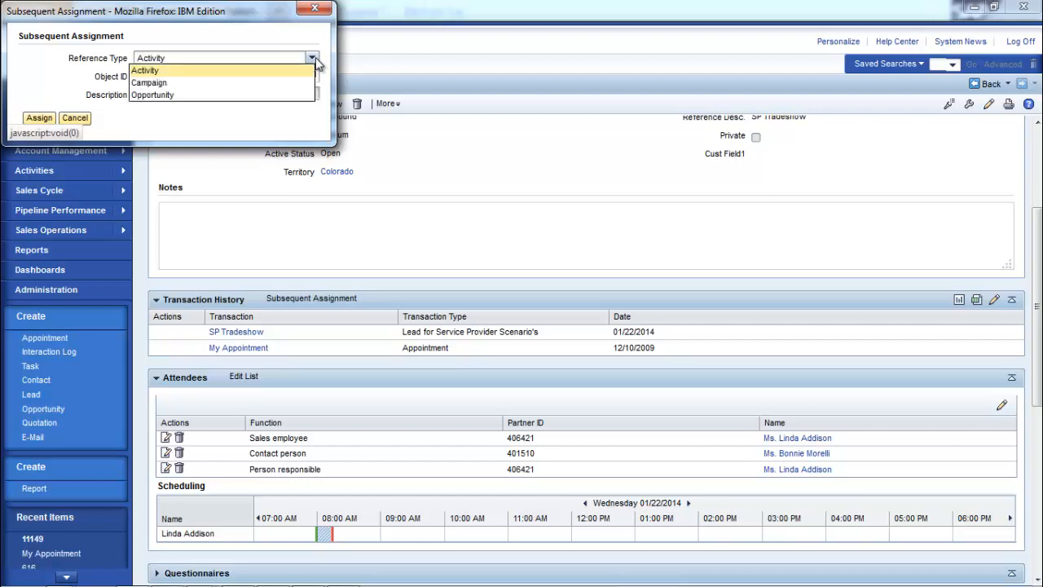
# Step: Try to assign the activity My Appointment as a subsequent reference of the SP Tradeshow interaction log
pyautogui.click(200, 72)
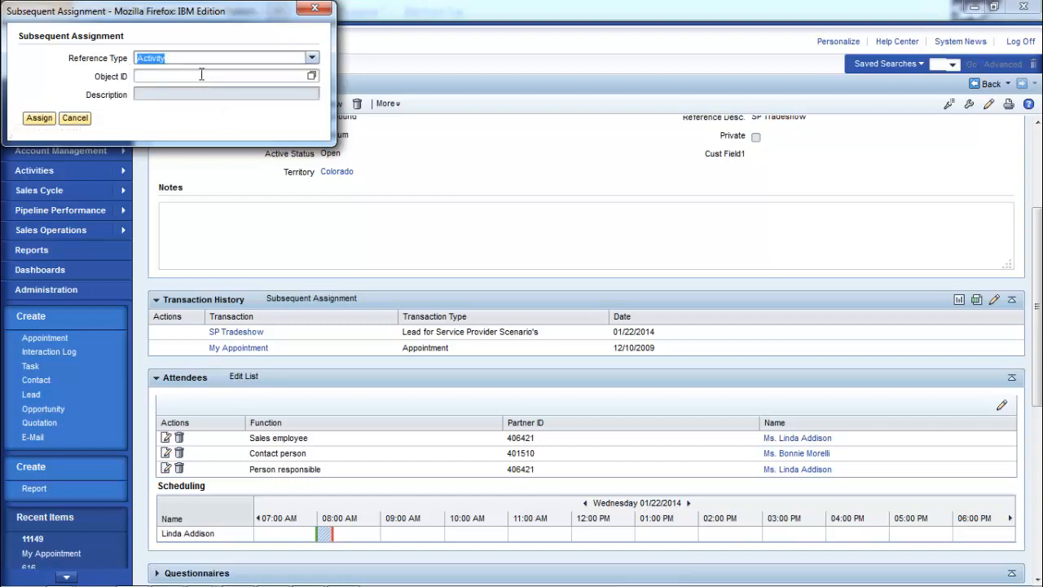
pyautogui.click(312, 77)
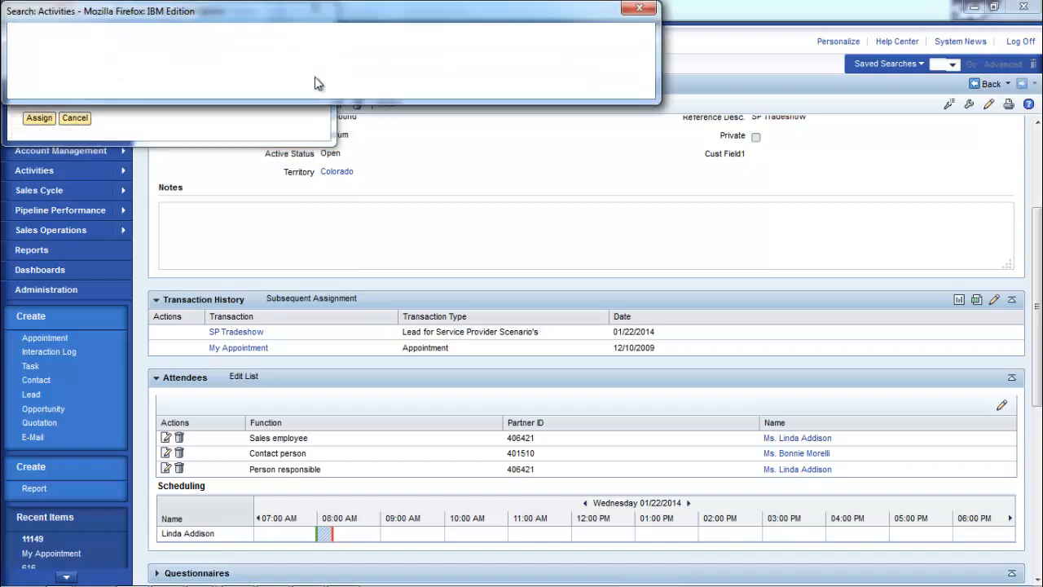
pyautogui.click(49, 216)
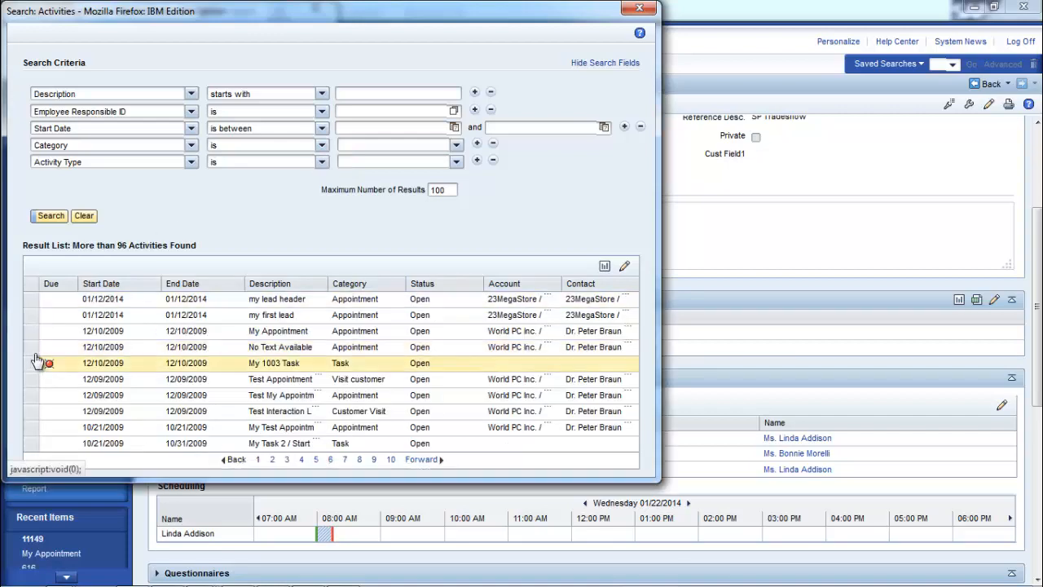
pyautogui.click(37, 334)
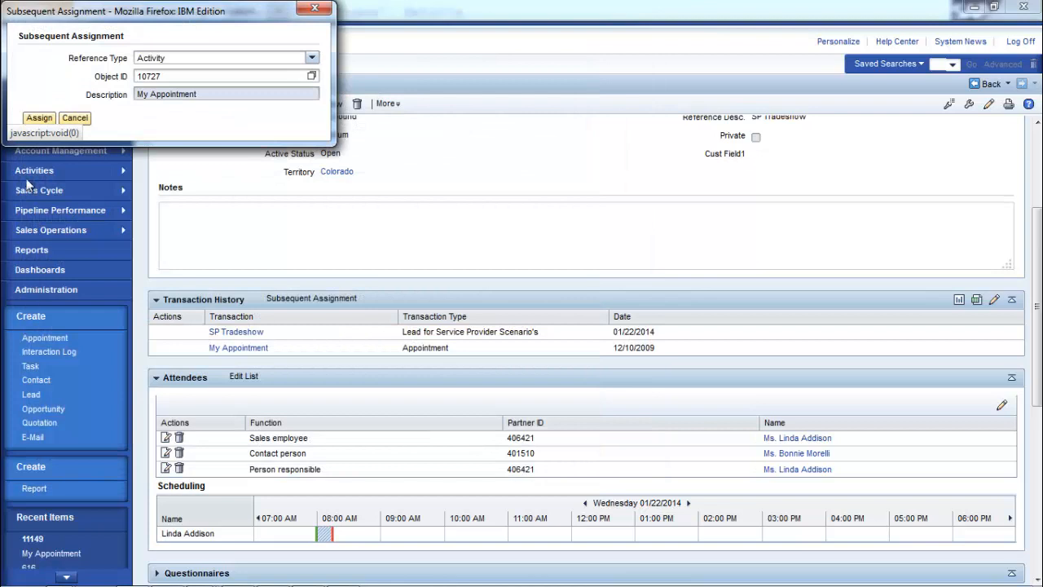
pyautogui.click(39, 119)
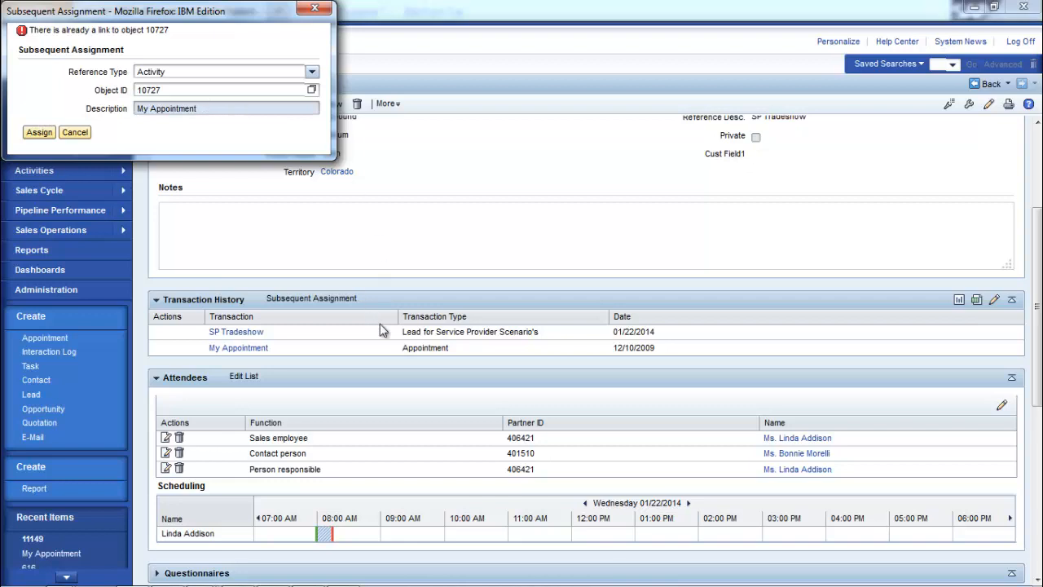
# Step: Search for activities again and assign the appointment "my lead header" to the SP Tradeshow interaction log
pyautogui.click(311, 92)
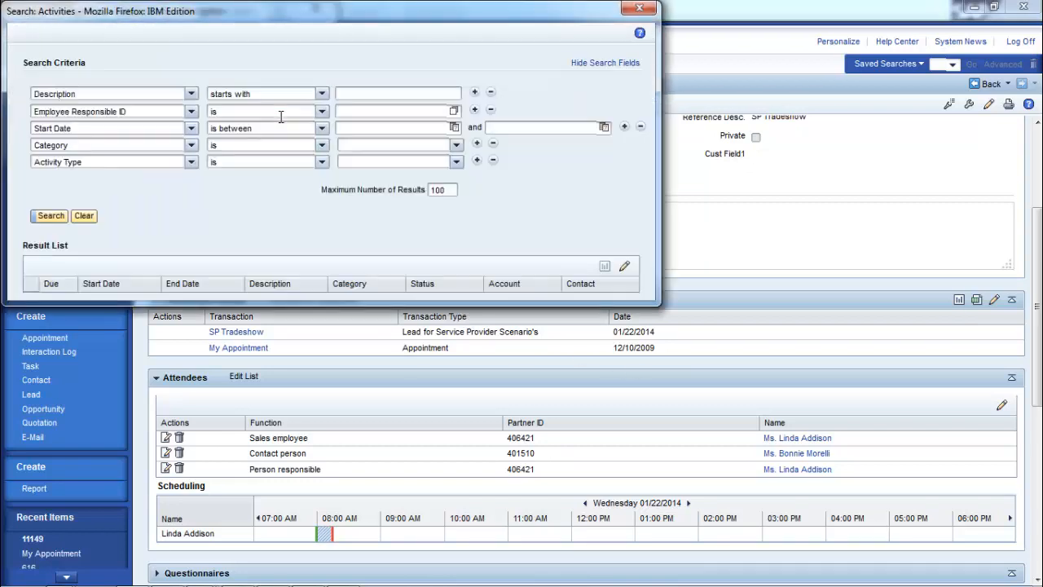
pyautogui.click(52, 215)
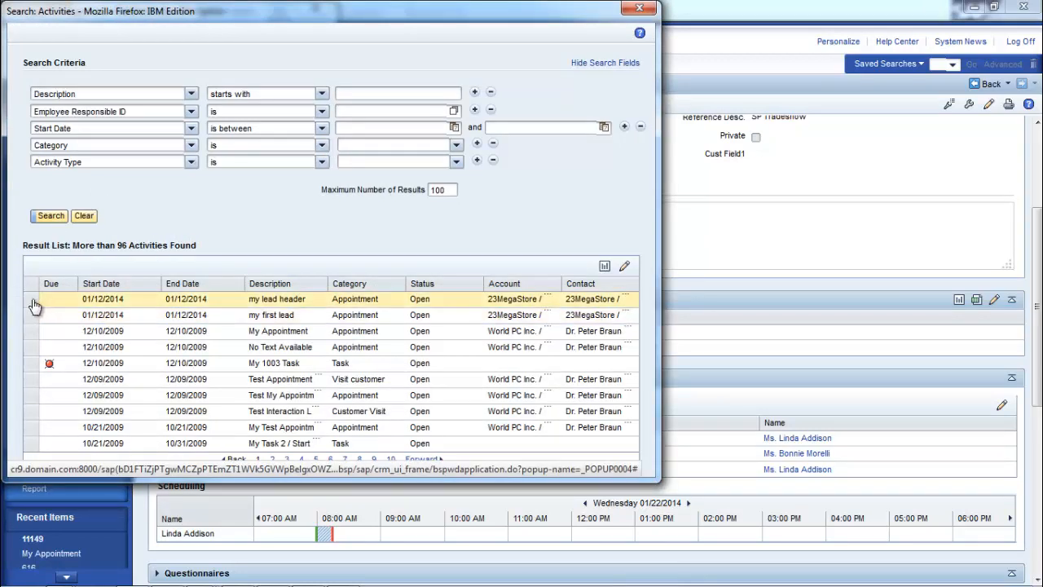
pyautogui.click(34, 299)
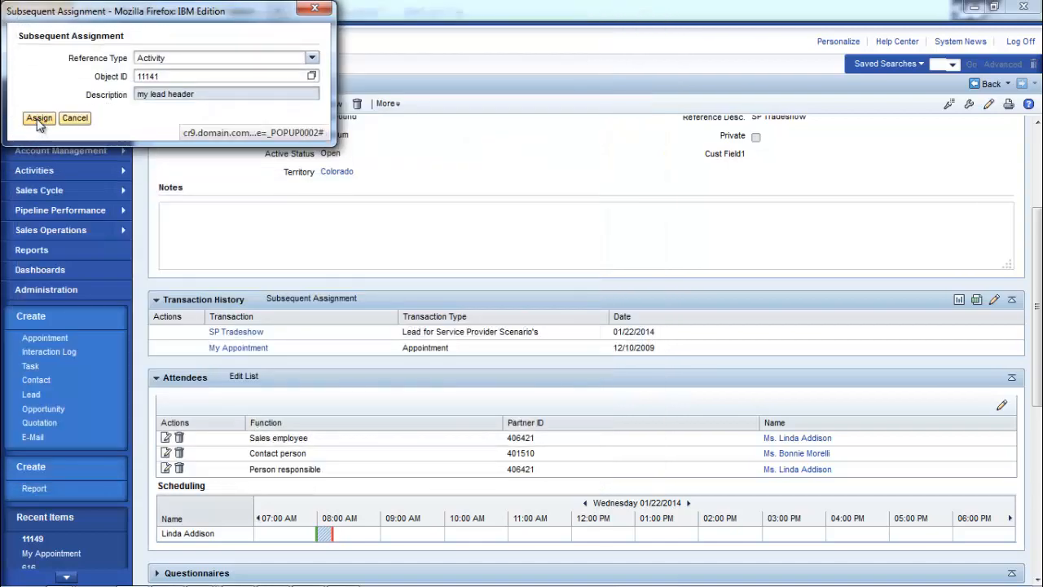
pyautogui.click(38, 119)
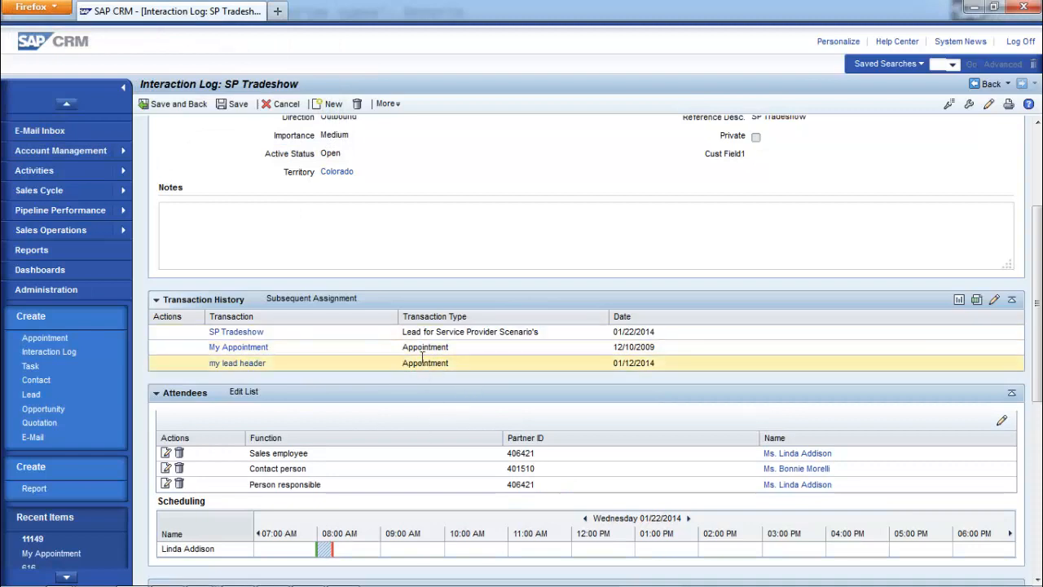
# Step: Add a subsequent assignment of reference type Opportunity for "Notebookdeal with 59Megastore" to the interaction log
pyautogui.click(326, 301)
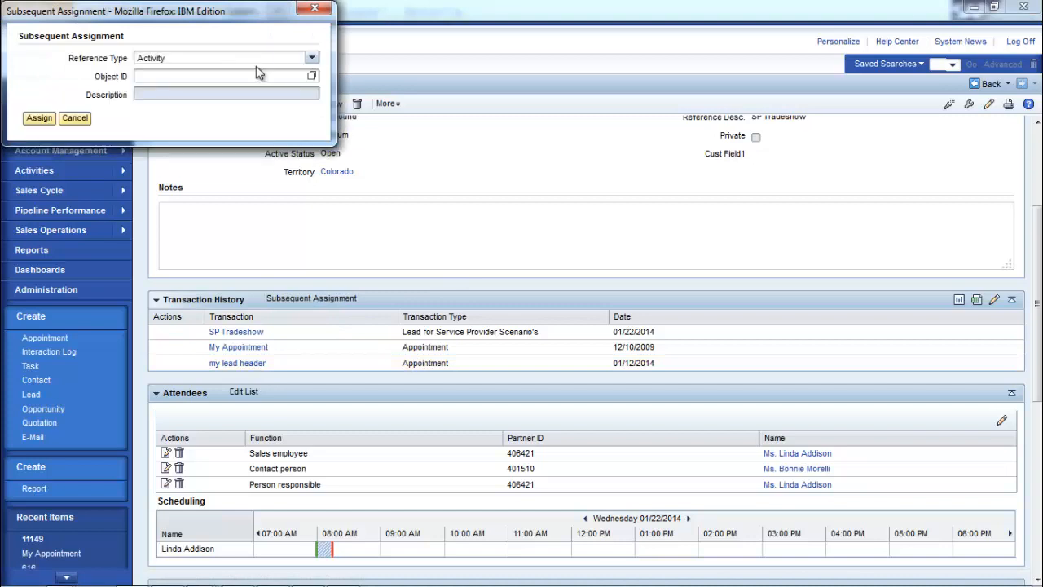
pyautogui.click(247, 55)
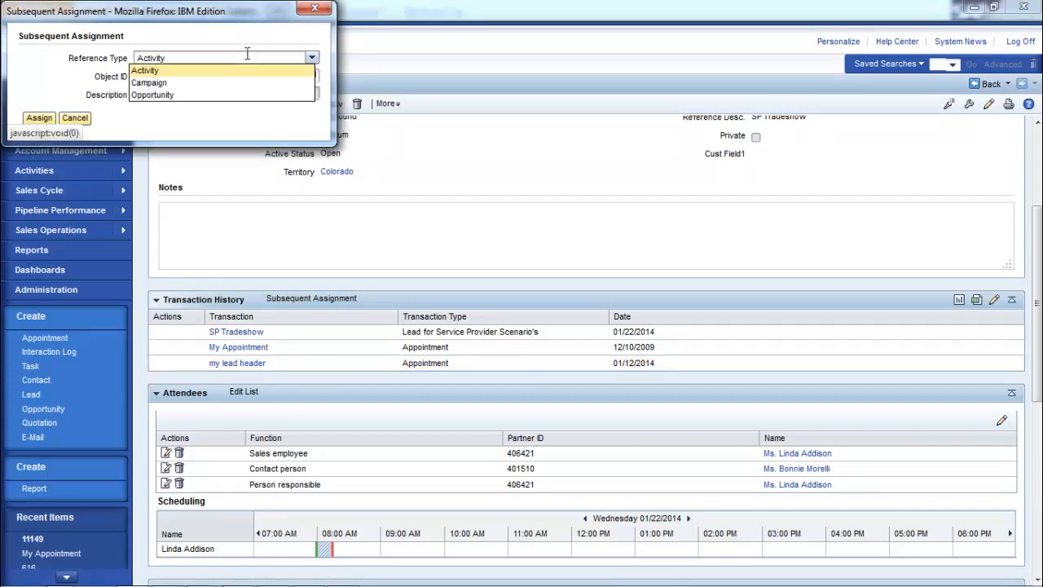
pyautogui.click(235, 96)
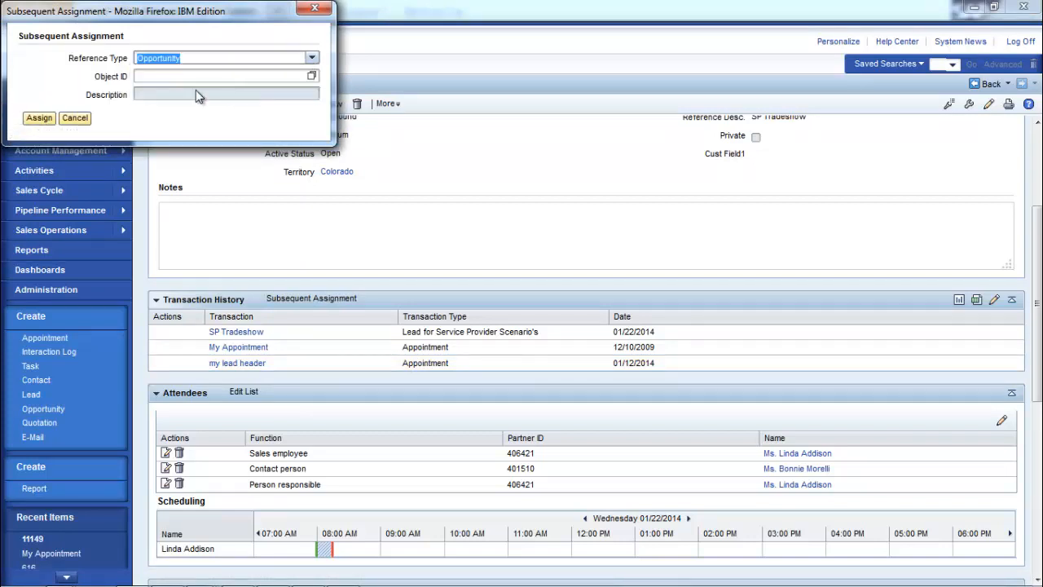
pyautogui.click(310, 78)
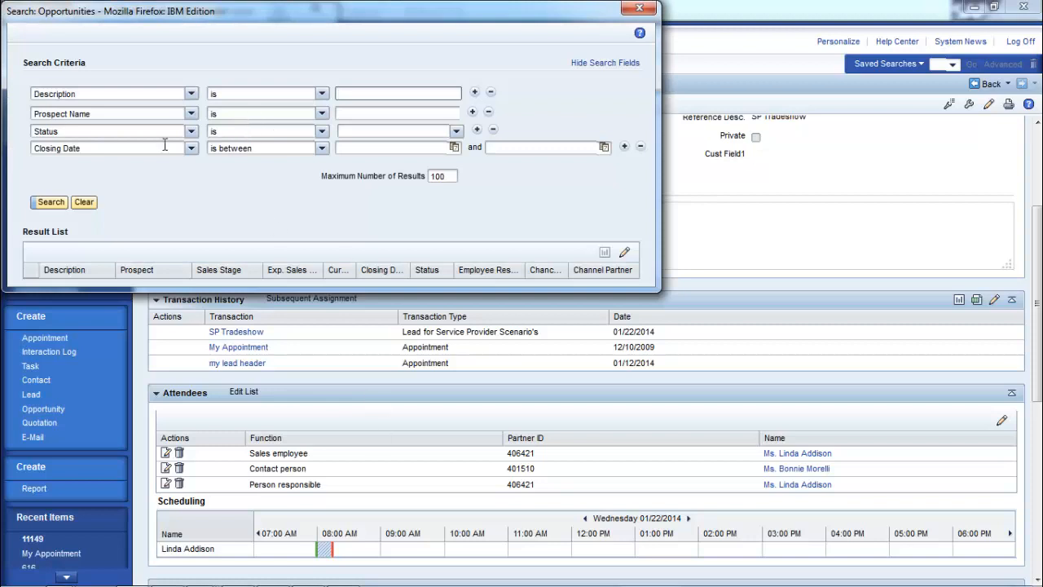
pyautogui.click(53, 203)
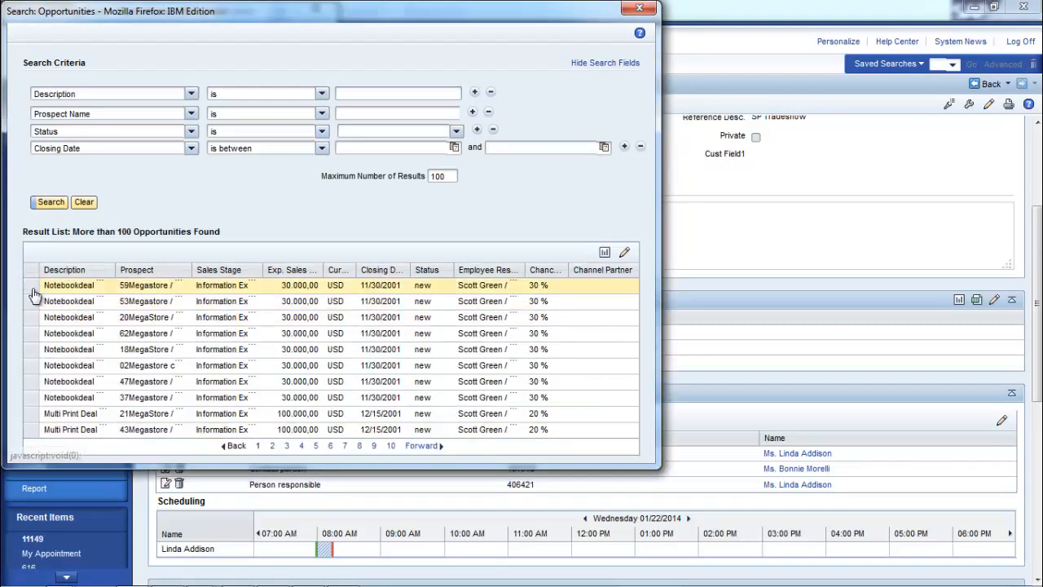
pyautogui.click(33, 286)
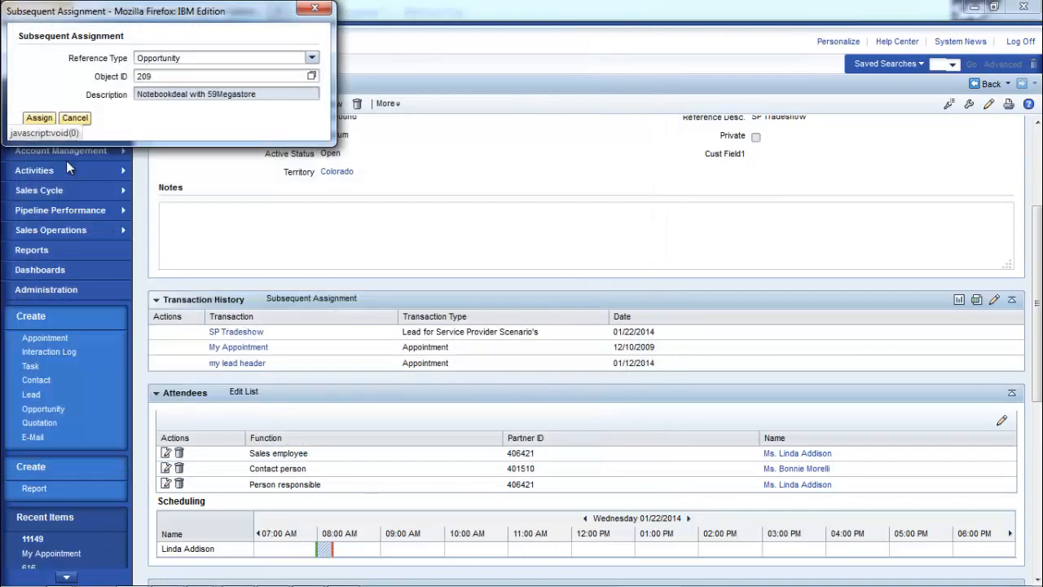
pyautogui.click(38, 118)
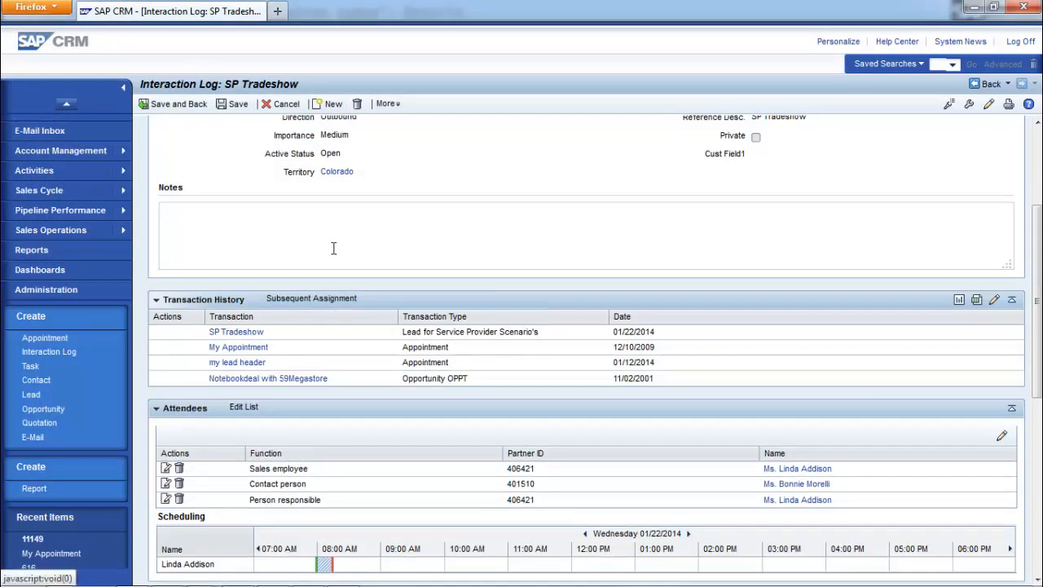
# Step: Reopen Subsequent Assignment for the interaction log and check which reference types are offered
pyautogui.click(316, 296)
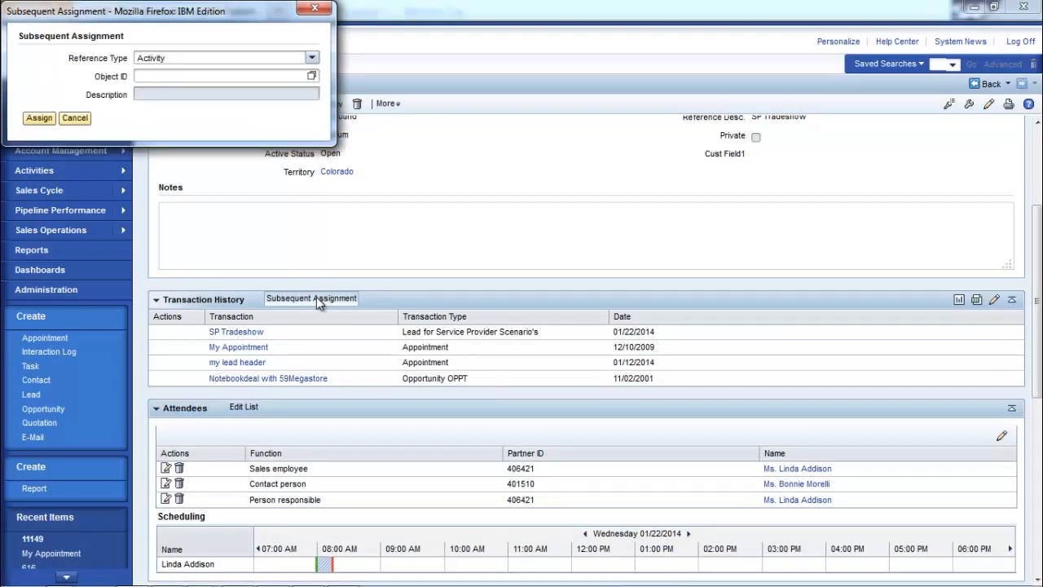
pyautogui.click(310, 59)
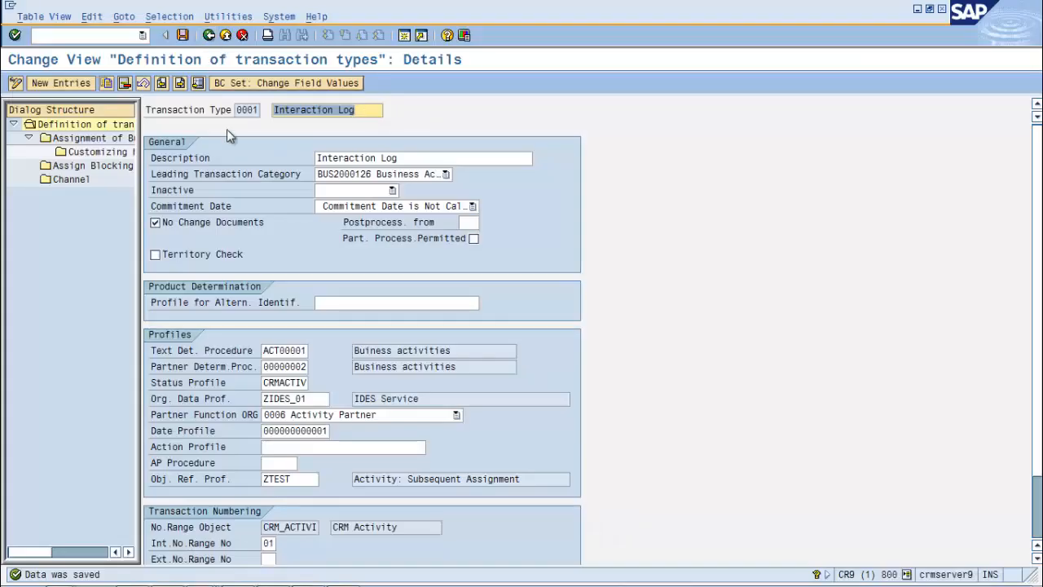
# Step: Switch to SAP GUI, leave the transaction type definition and open the Define Object Reference Profile activity
pyautogui.click(210, 37)
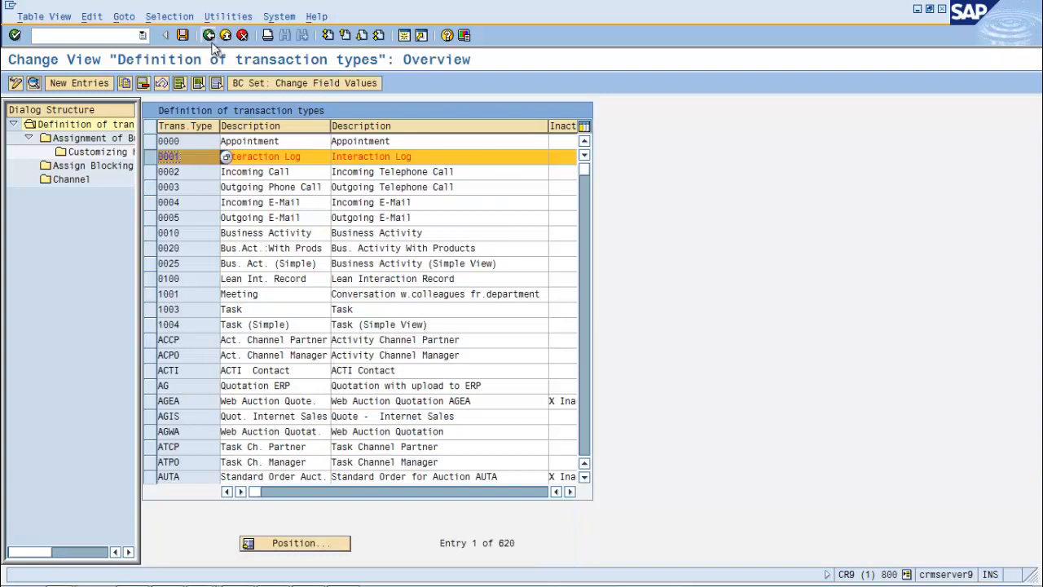
pyautogui.click(228, 37)
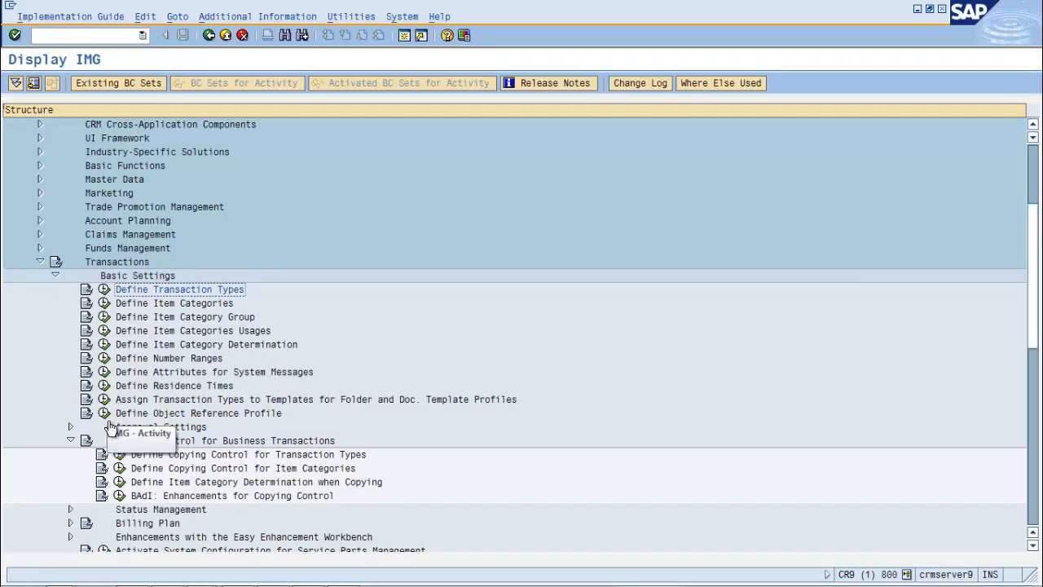
pyautogui.click(104, 413)
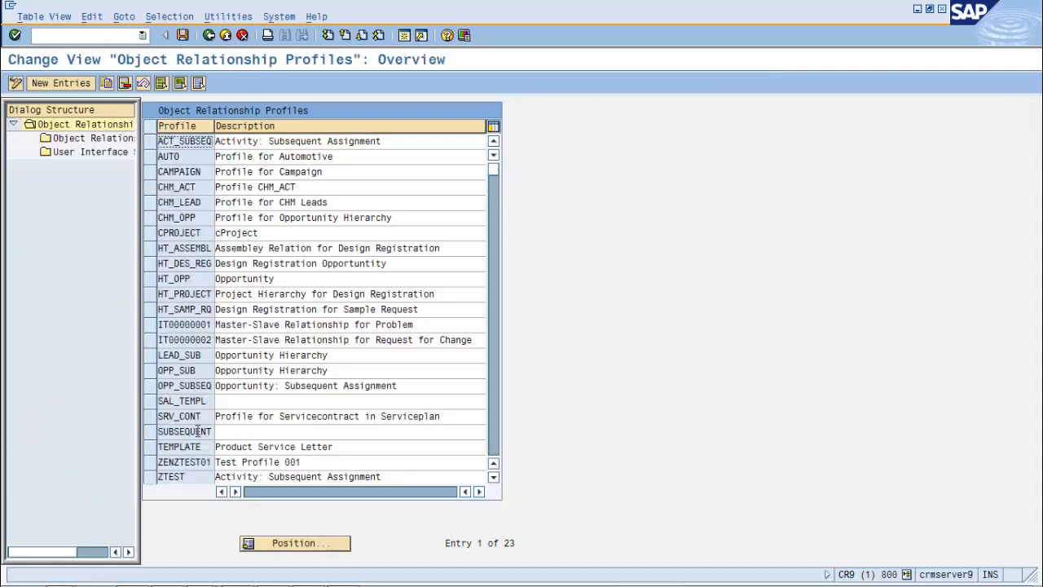
pyautogui.click(281, 543)
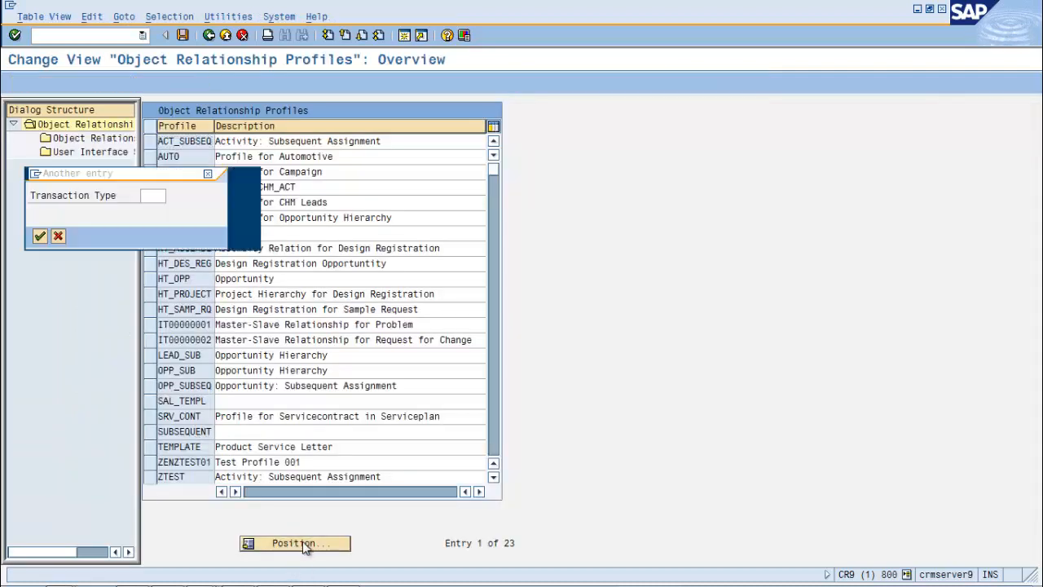
pyautogui.click(58, 235)
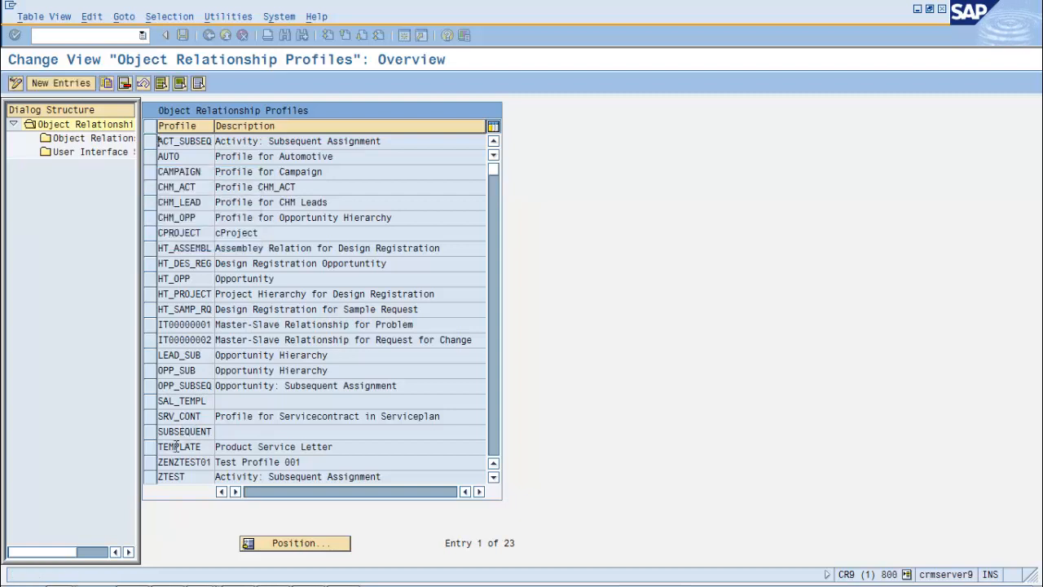
# Step: Enable multiple relationships for Opportunity in the object relationships of profile ZTEST and save the profile
pyautogui.click(151, 478)
pyautogui.doubleClick(90, 139)
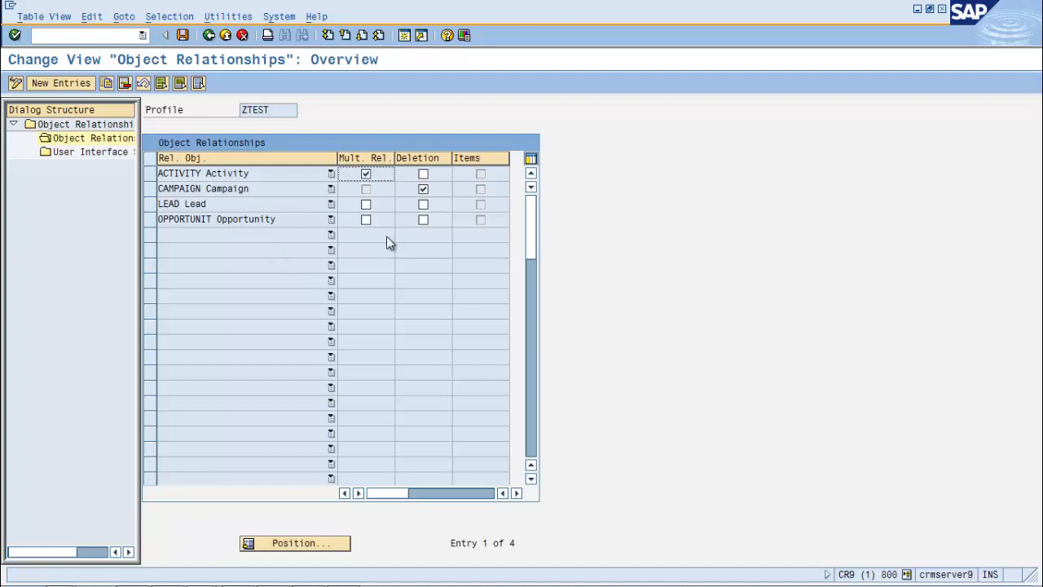
pyautogui.click(366, 219)
pyautogui.click(185, 40)
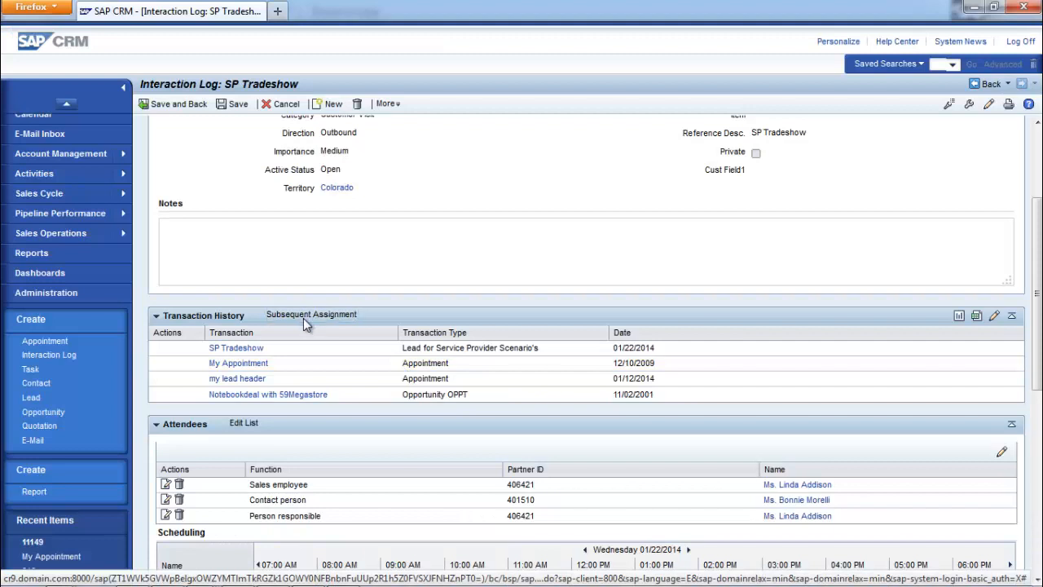
# Step: Switch to the SAP CRM web client, assign the opportunity "Notebookdeal with 18Megastore" to the SP Tradeshow interaction log and save it
pyautogui.click(303, 318)
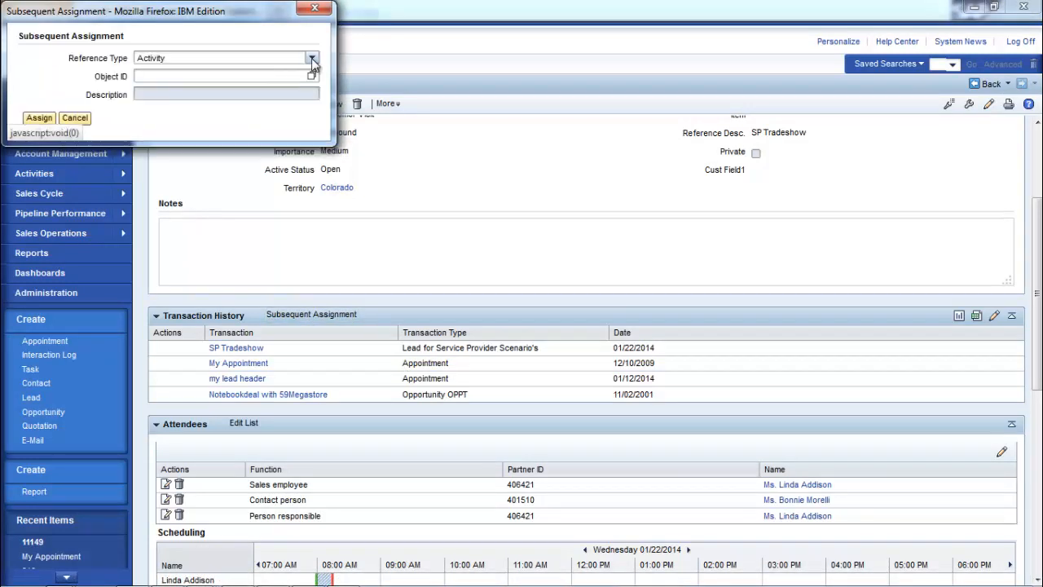
pyautogui.click(312, 60)
pyautogui.click(277, 95)
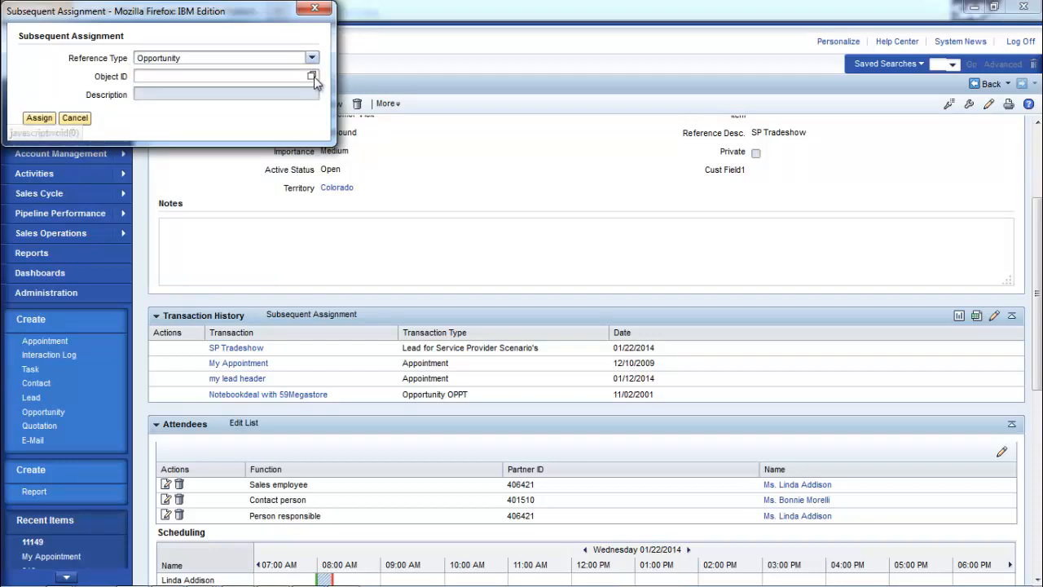
pyautogui.click(312, 76)
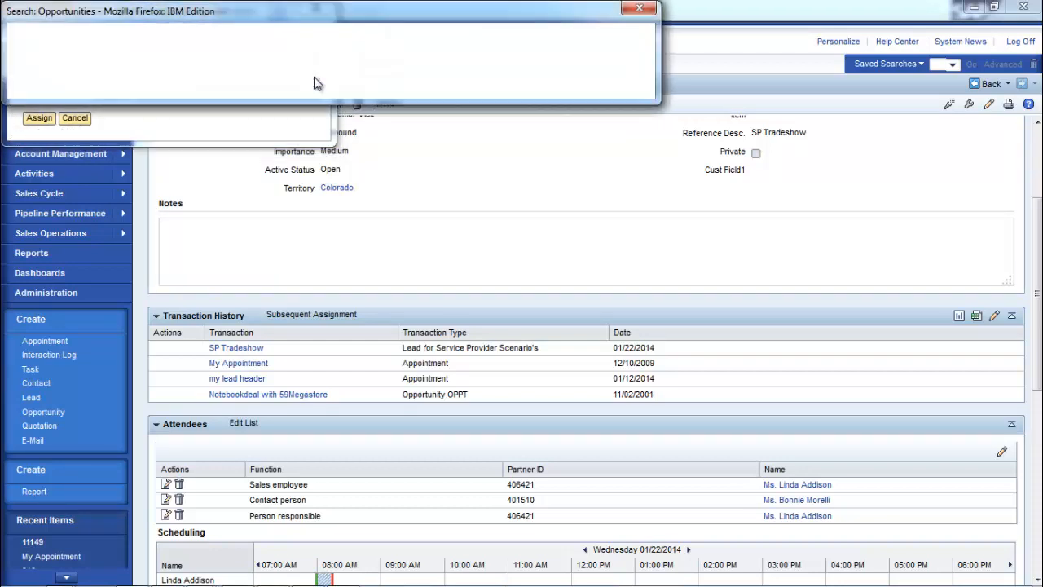
pyautogui.click(46, 204)
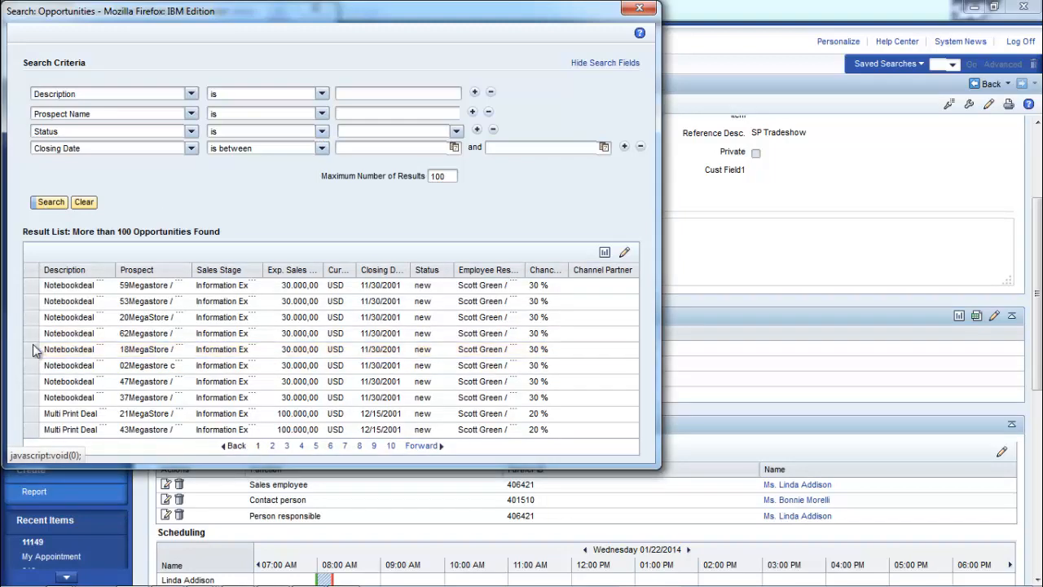
pyautogui.click(35, 350)
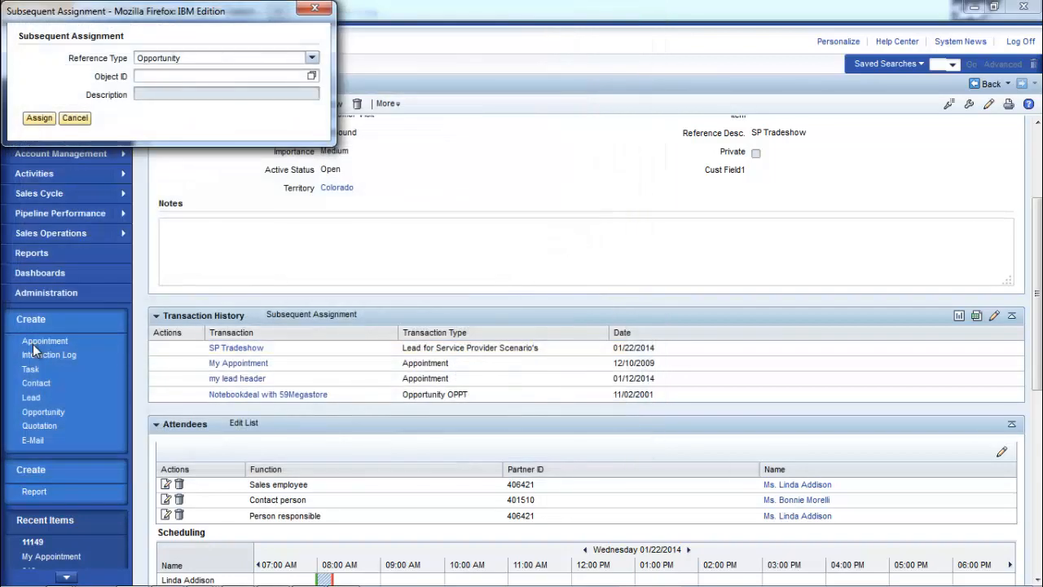
pyautogui.click(35, 119)
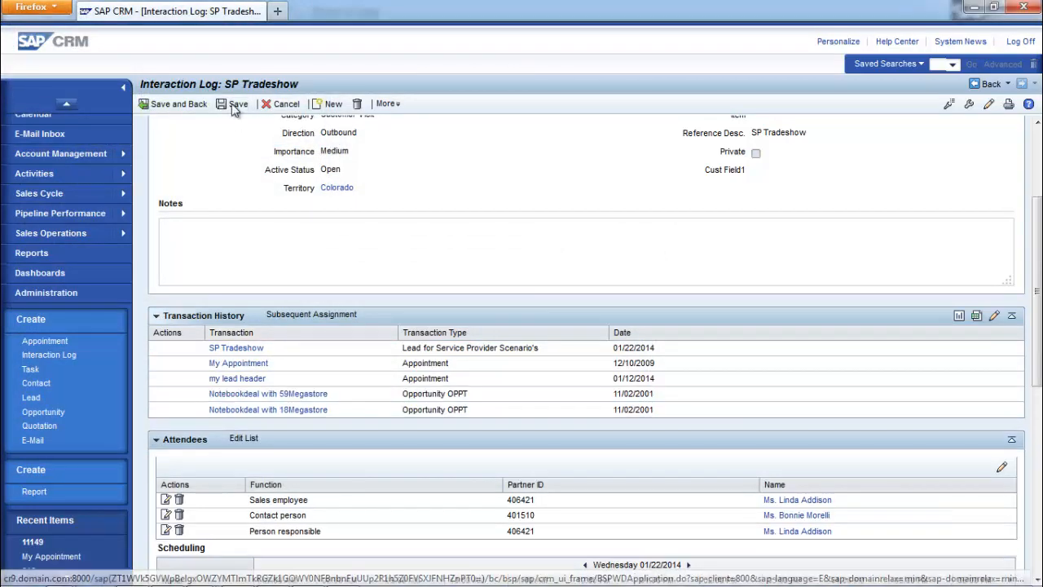
pyautogui.click(516, 317)
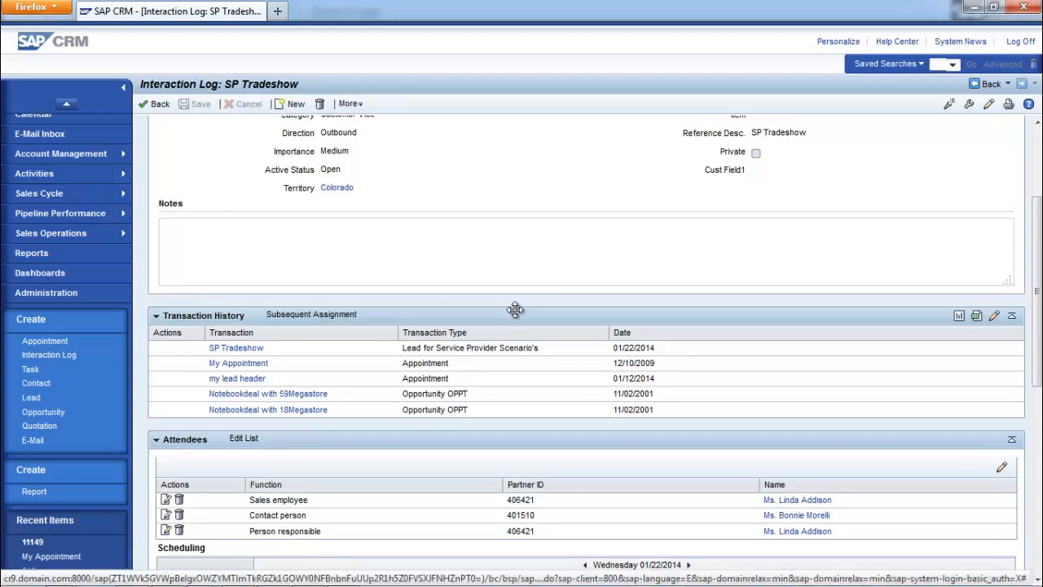